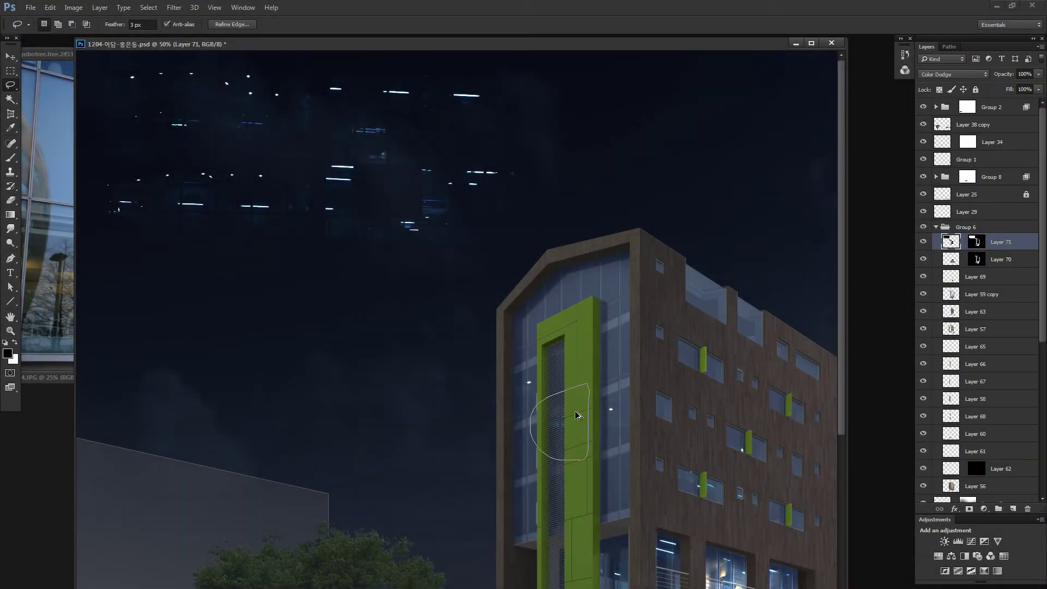
Step: Lasso a cluster of lights in the sky and move it onto the glass facade
{"action": "mouse_move", "coordinate": [577, 416]}
{"action": "left_mouse_down"}
{"action": "mouse_move", "coordinate": [554, 510]}
{"action": "mouse_move", "coordinate": [376, 292]}
{"action": "left_mouse_up"}
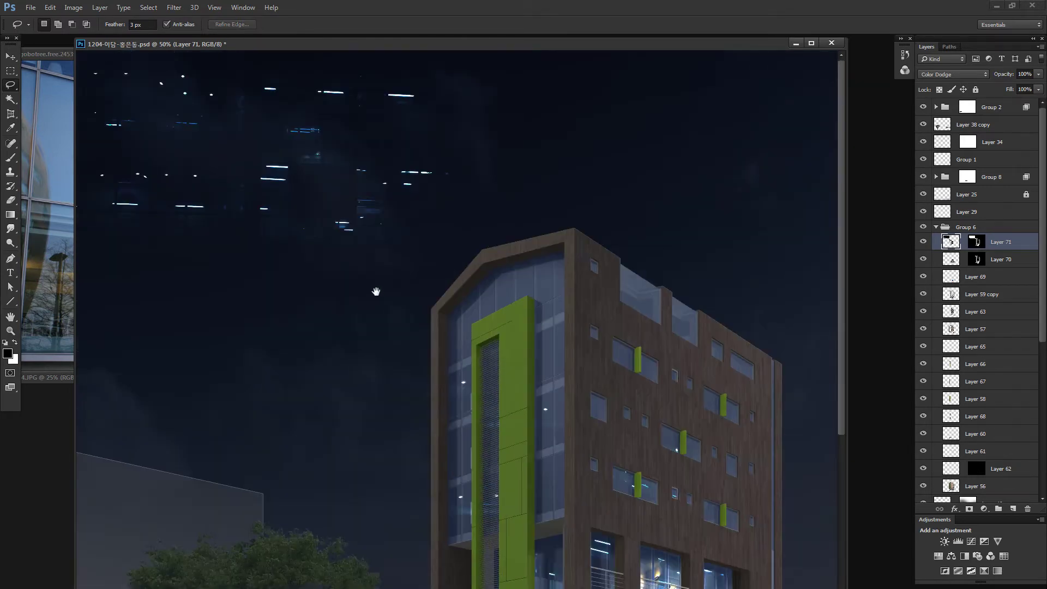
{"action": "left_click_drag", "start_coordinate": [316, 281], "coordinate": [338, 280]}
{"action": "left_click_drag", "start_coordinate": [370, 131], "coordinate": [414, 261]}
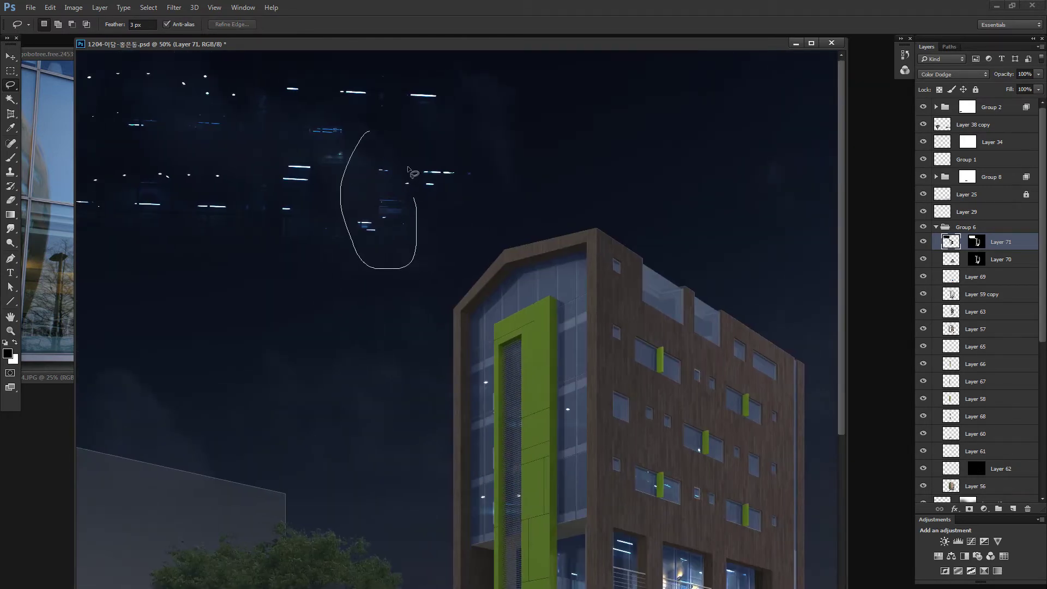
{"action": "left_click_drag", "start_coordinate": [414, 173], "coordinate": [405, 161]}
{"action": "left_click_drag", "start_coordinate": [391, 205], "coordinate": [587, 342]}
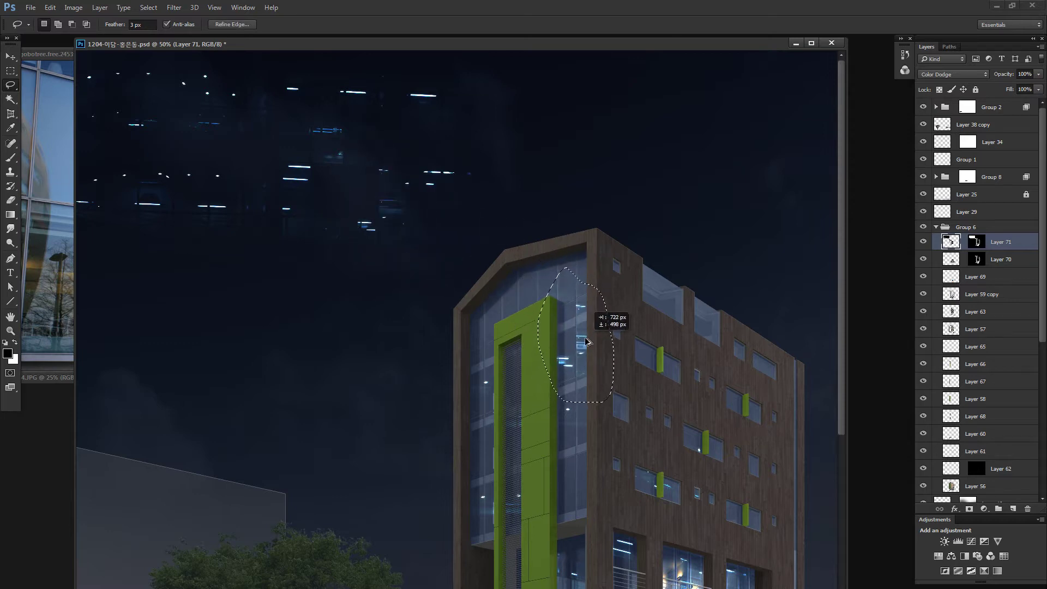
Step: Flip the lights patch horizontally and skew it to follow the facade beside the fin
{"action": "key", "text": "ctrl+t"}
{"action": "right_click", "coordinate": [579, 339]}
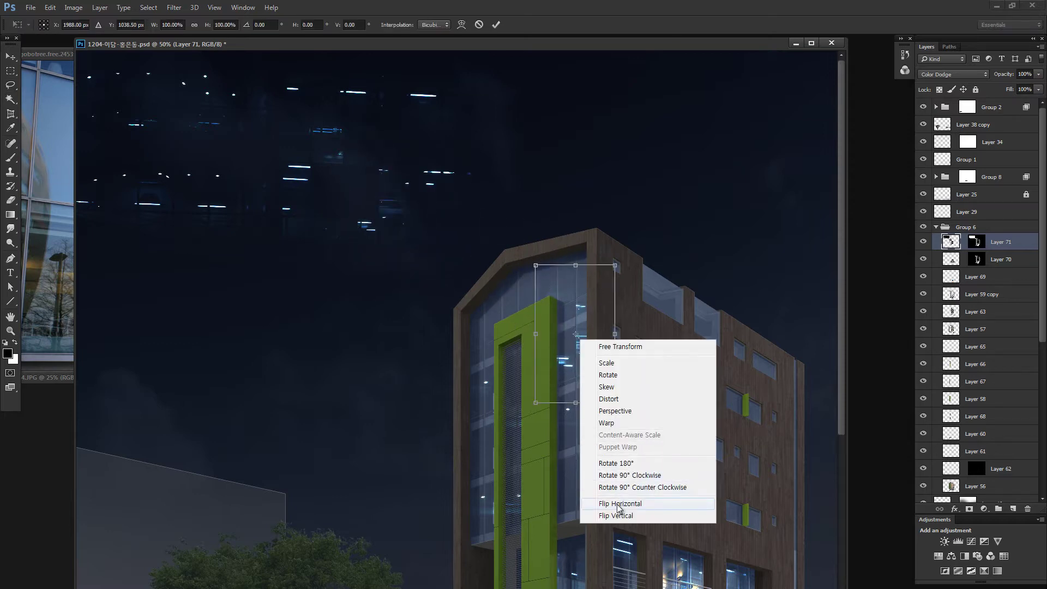
{"action": "left_click", "coordinate": [619, 503]}
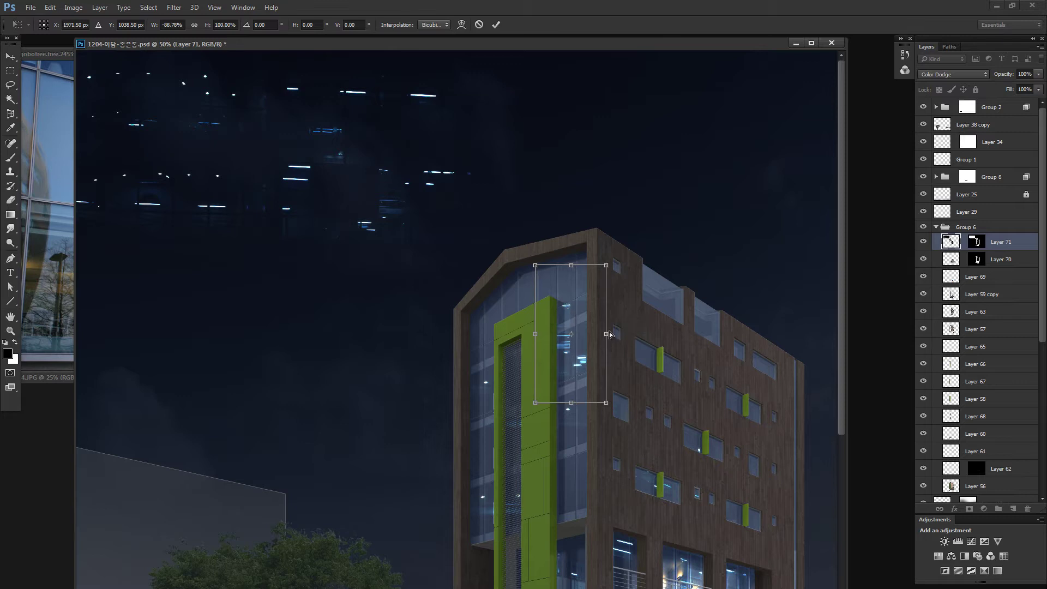
{"action": "mouse_move", "coordinate": [619, 325]}
{"action": "left_mouse_down"}
{"action": "mouse_move", "coordinate": [608, 316]}
{"action": "mouse_move", "coordinate": [604, 337]}
{"action": "mouse_move", "coordinate": [616, 315]}
{"action": "mouse_move", "coordinate": [603, 323]}
{"action": "left_mouse_up"}
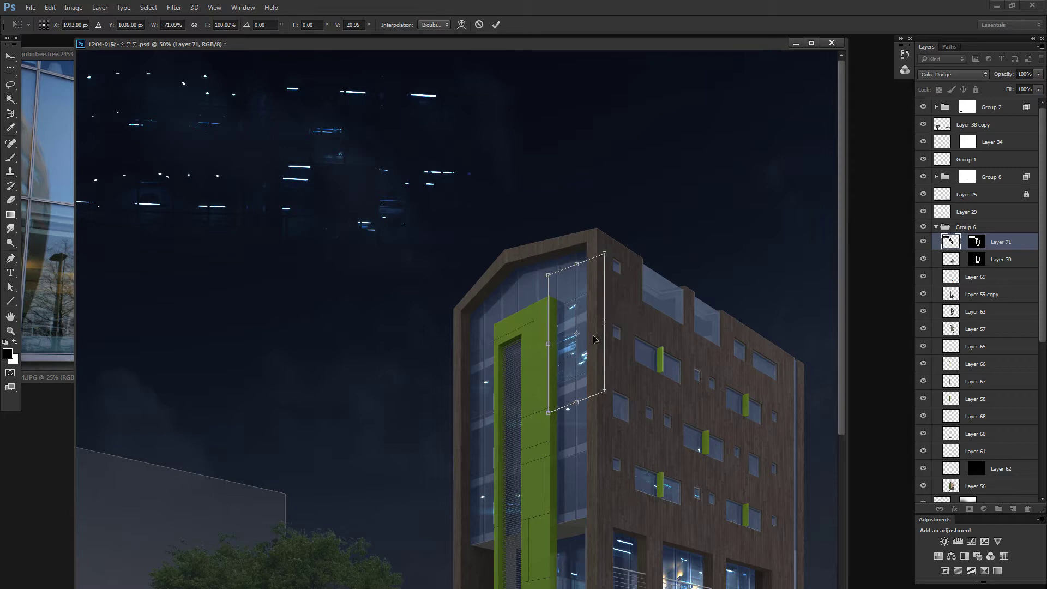
{"action": "key", "text": "Return"}
{"action": "key", "text": "l"}
{"action": "key", "text": "ctrl+minus"}
{"action": "key", "text": "ctrl+minus"}
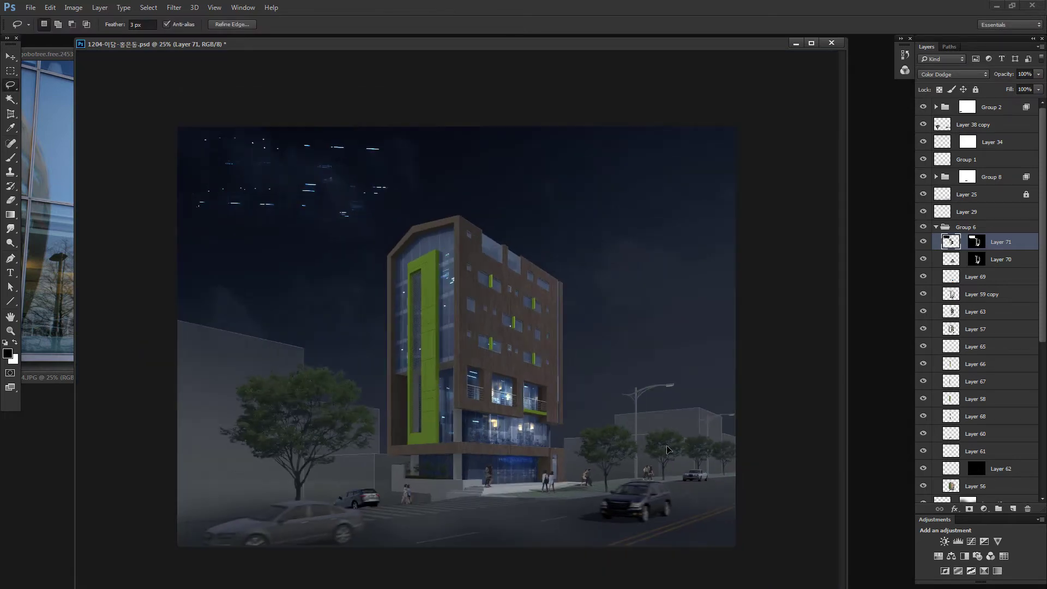
Step: Lasso a row of lights near the top of the sky and move it onto the rooftop glass
{"action": "left_click", "coordinate": [346, 268], "text": "ctrl"}
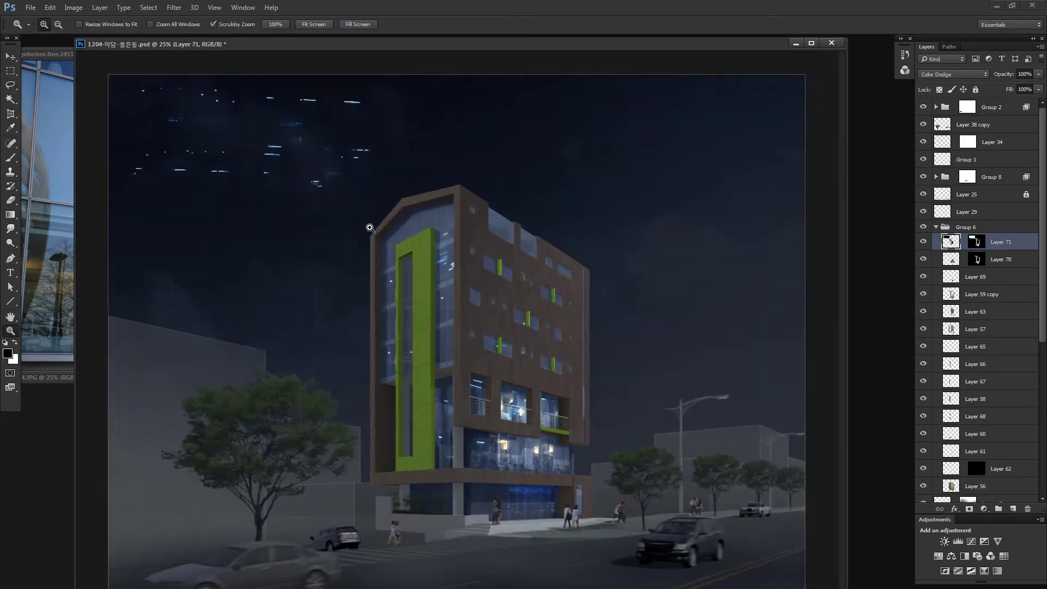
{"action": "left_click", "coordinate": [360, 240], "text": "ctrl"}
{"action": "left_click_drag", "start_coordinate": [362, 236], "coordinate": [377, 264]}
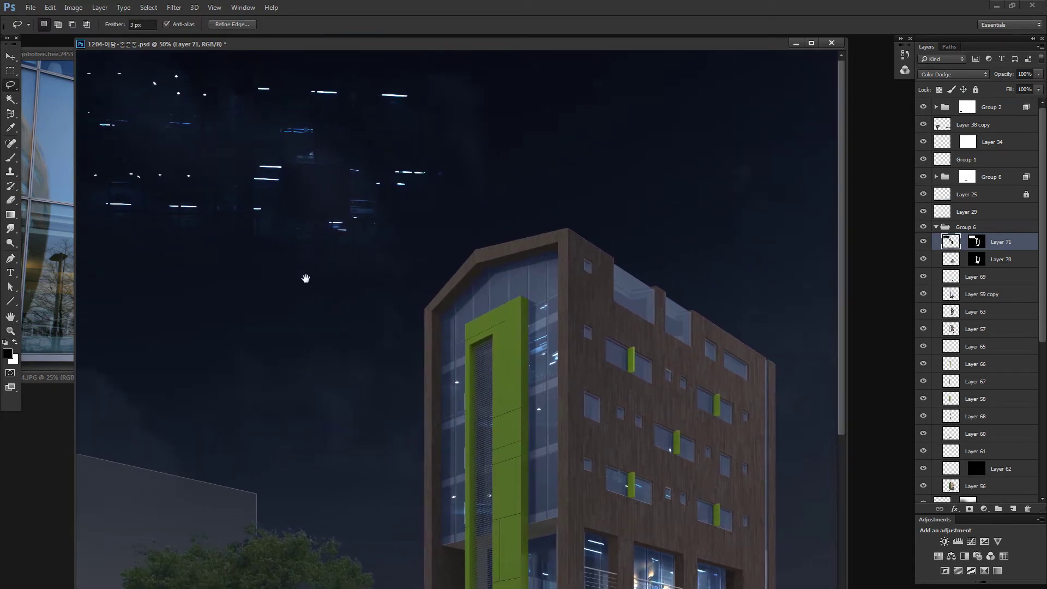
{"action": "scroll", "coordinate": [331, 210], "scroll_direction": "left", "scroll_amount": 5}
{"action": "left_click_drag", "start_coordinate": [321, 97], "coordinate": [316, 66]}
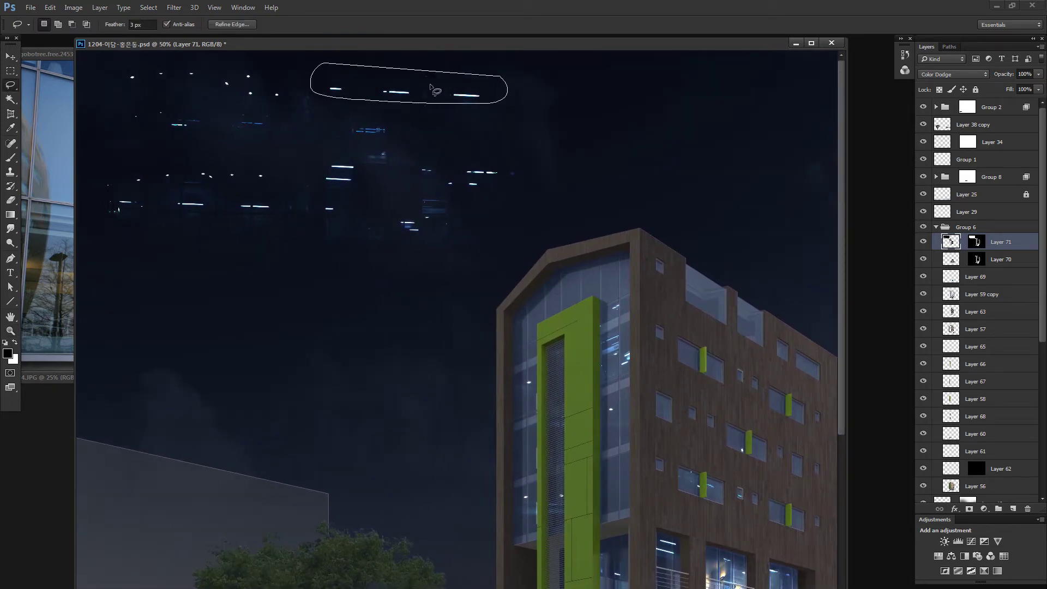
{"action": "mouse_move", "coordinate": [431, 77]}
{"action": "left_mouse_down"}
{"action": "mouse_move", "coordinate": [525, 230]}
{"action": "mouse_move", "coordinate": [526, 205]}
{"action": "left_mouse_up"}
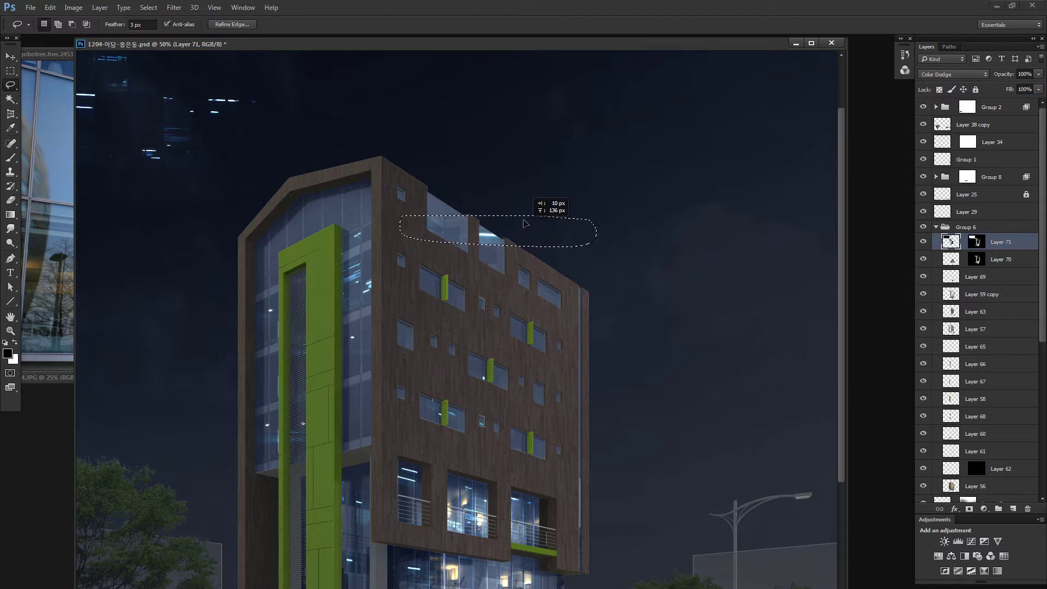
Step: Skew the rooftop lights patch to match the glass and shrink it slightly
{"action": "key", "text": "ctrl+t"}
{"action": "left_click_drag", "start_coordinate": [600, 230], "coordinate": [508, 251]}
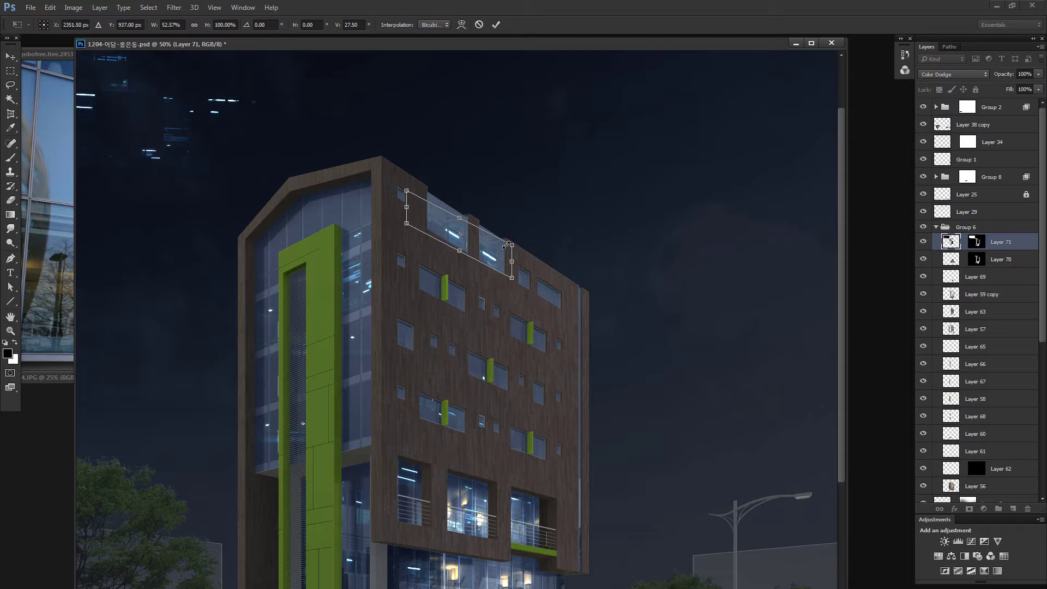
{"action": "left_click_drag", "start_coordinate": [505, 245], "coordinate": [495, 247]}
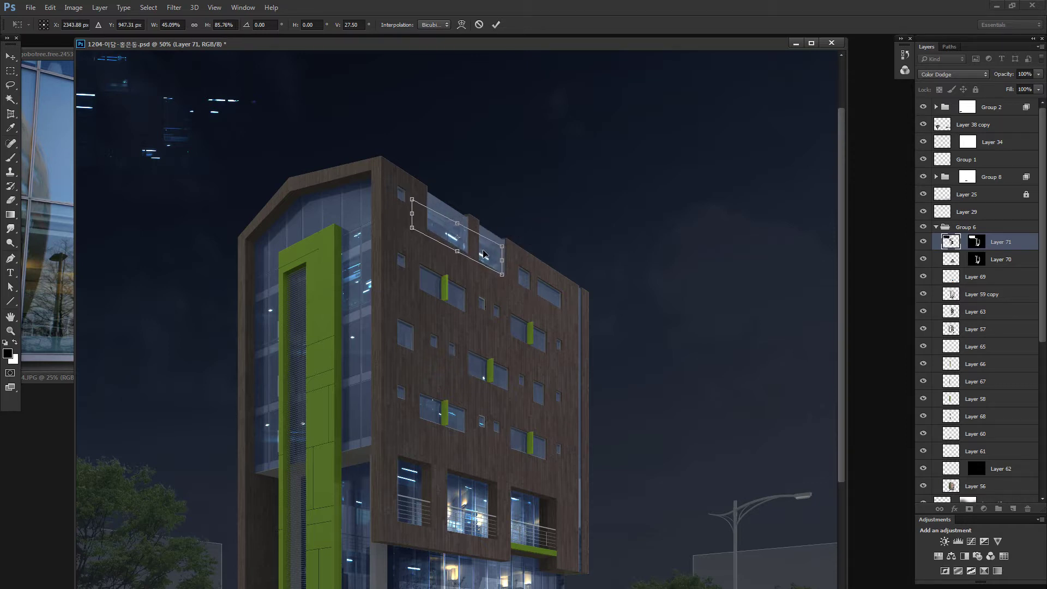
{"action": "key", "text": "Return"}
{"action": "key", "text": "l"}
{"action": "key", "text": "ctrl+minus"}
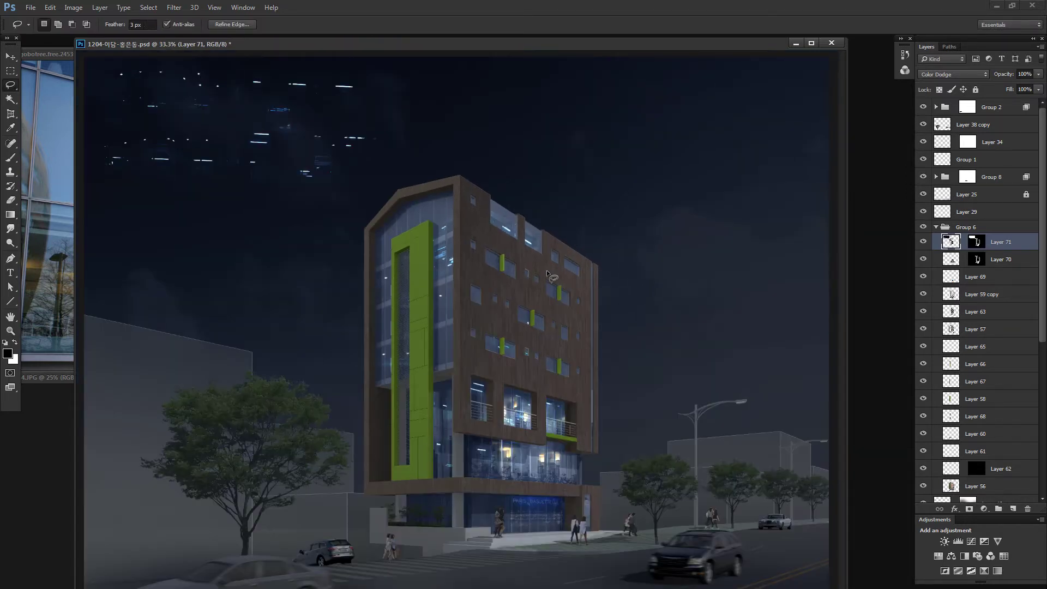
{"action": "key", "text": "ctrl+minus"}
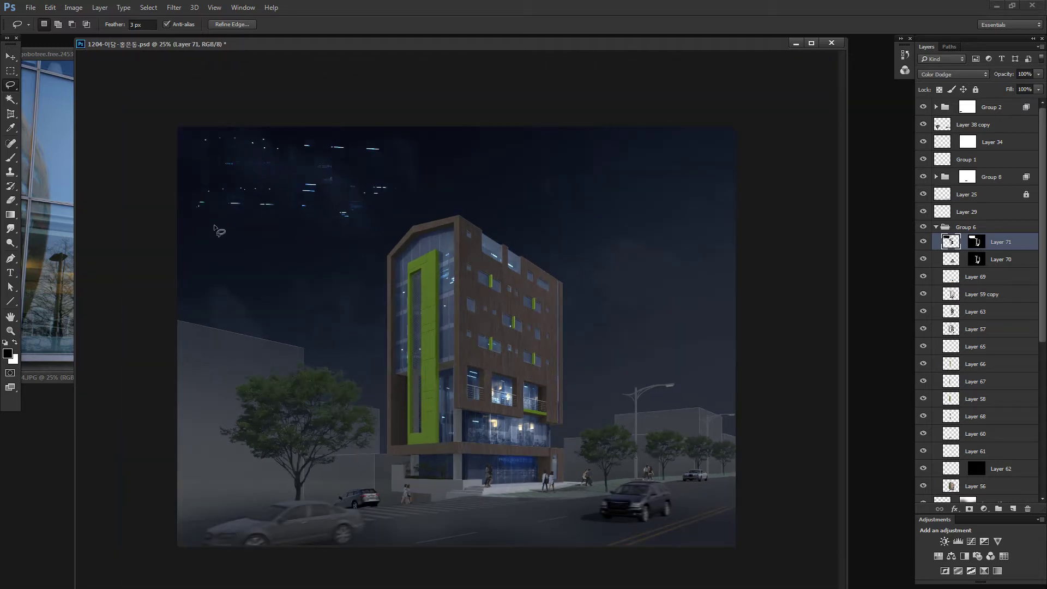
Step: Place two glowing lights in an upper facade window, scaled down to fit
{"action": "left_click_drag", "start_coordinate": [262, 190], "coordinate": [558, 285]}
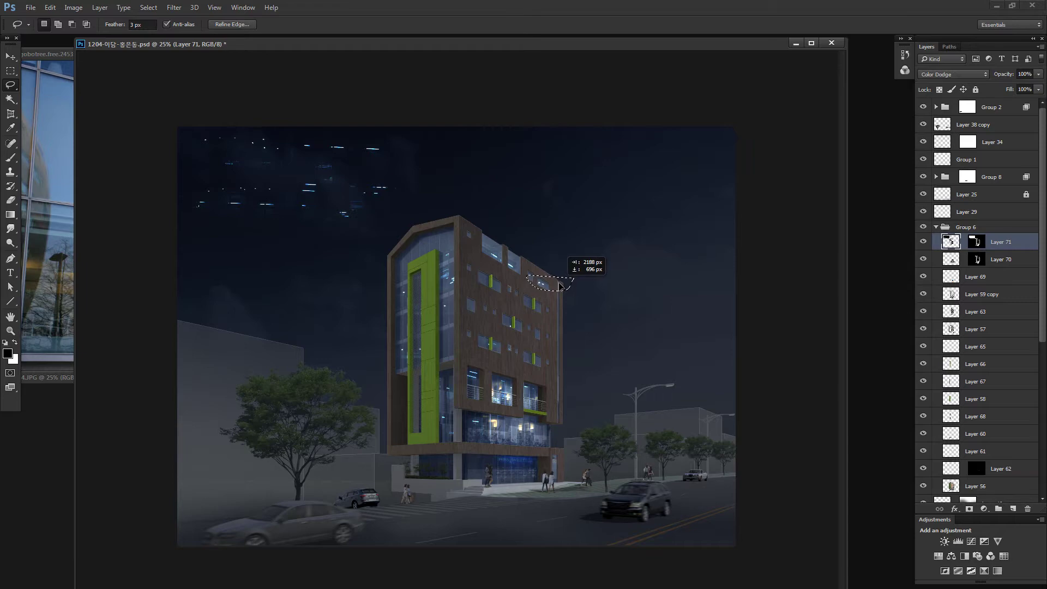
{"action": "key", "text": "z"}
{"action": "left_click_drag", "start_coordinate": [558, 285], "coordinate": [621, 278]}
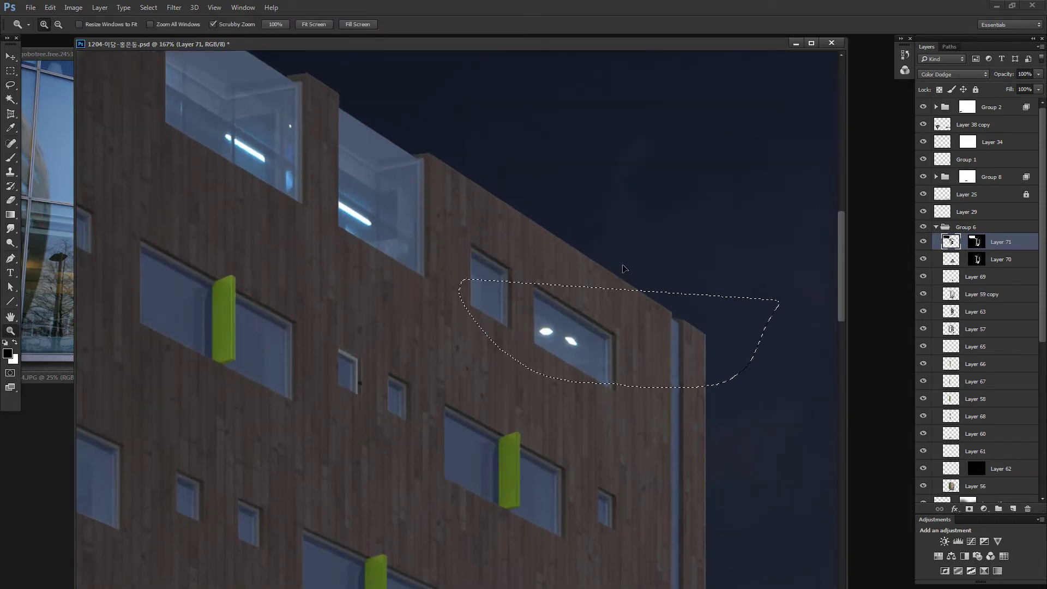
{"action": "key", "text": "ctrl+t"}
{"action": "mouse_move", "coordinate": [621, 337]}
{"action": "left_mouse_down"}
{"action": "mouse_move", "coordinate": [620, 306]}
{"action": "mouse_move", "coordinate": [597, 312]}
{"action": "left_mouse_up"}
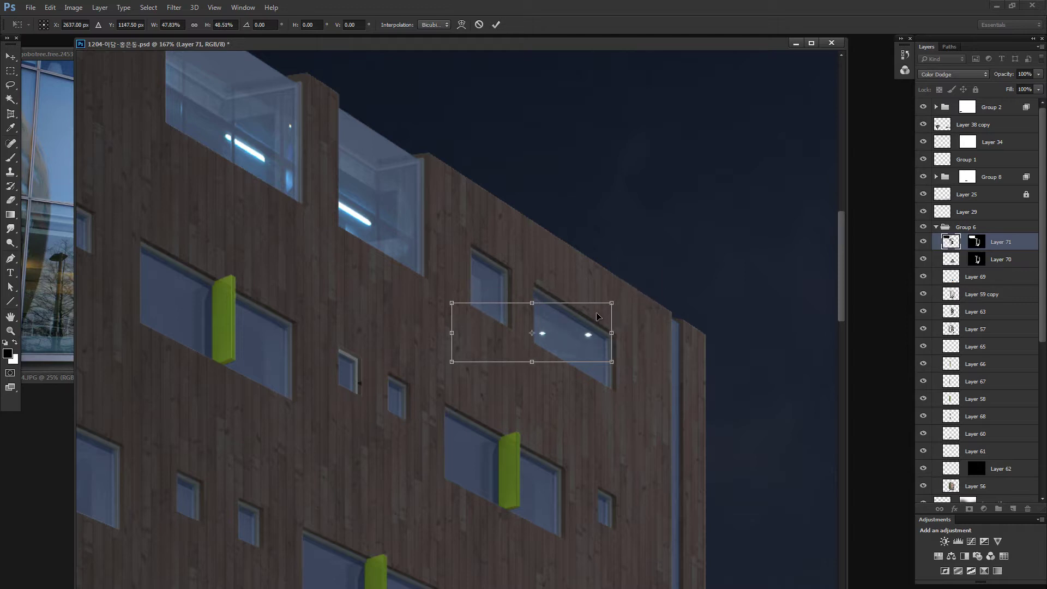
{"action": "key", "text": "Return"}
{"action": "key", "text": "ctrl+0"}
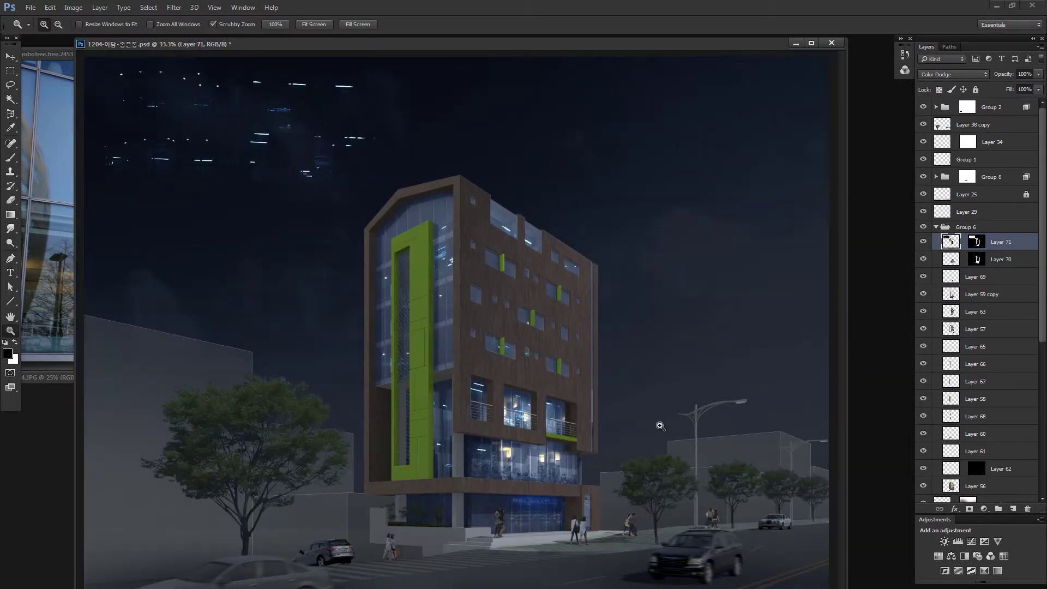
Step: Undo the lower-floor lights change on Layer 70 and delete Layer 69's storefront sign
{"action": "key", "text": "l"}
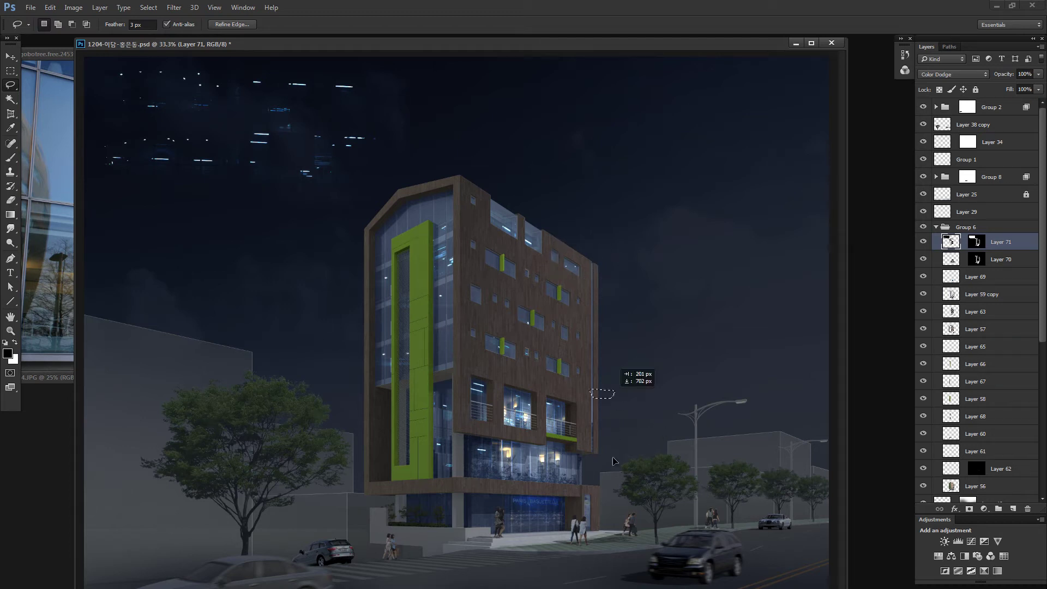
{"action": "left_click_drag", "start_coordinate": [435, 498], "coordinate": [431, 506]}
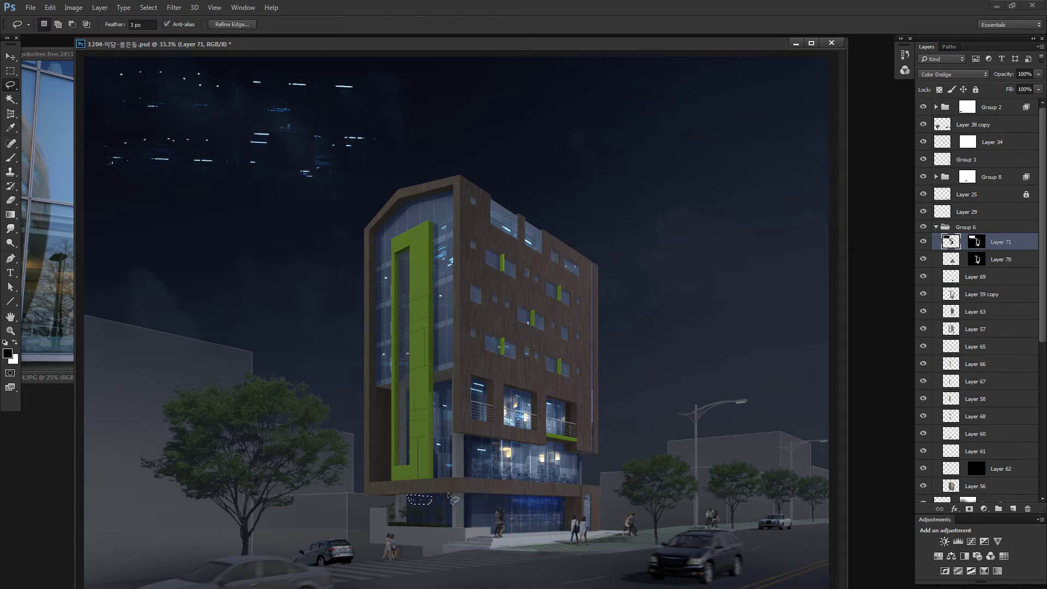
{"action": "left_click", "coordinate": [450, 505]}
{"action": "key", "text": "v"}
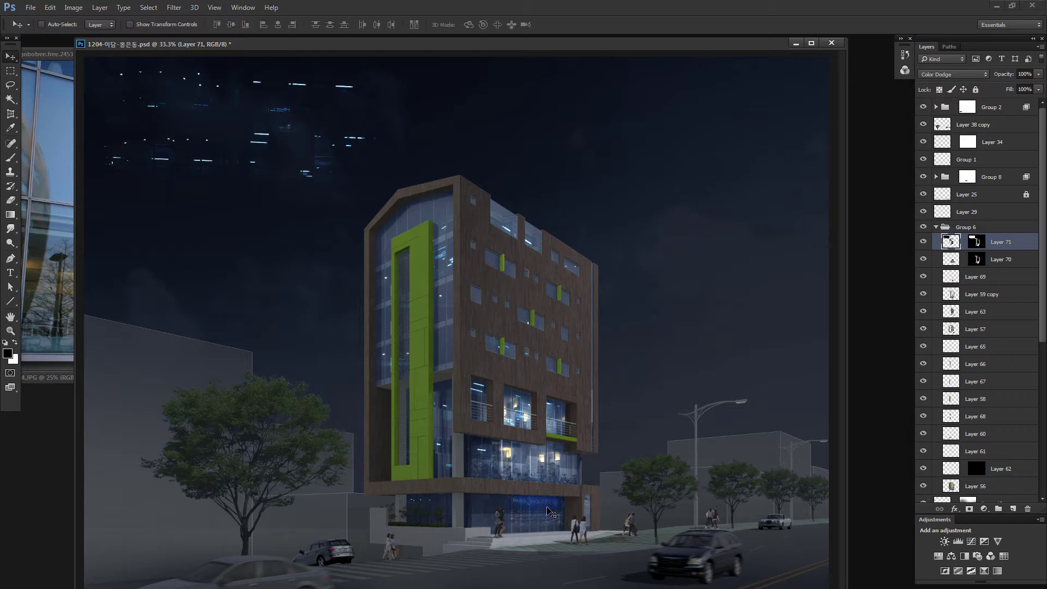
{"action": "left_click", "coordinate": [565, 508]}
{"action": "key", "text": "ctrl+z"}
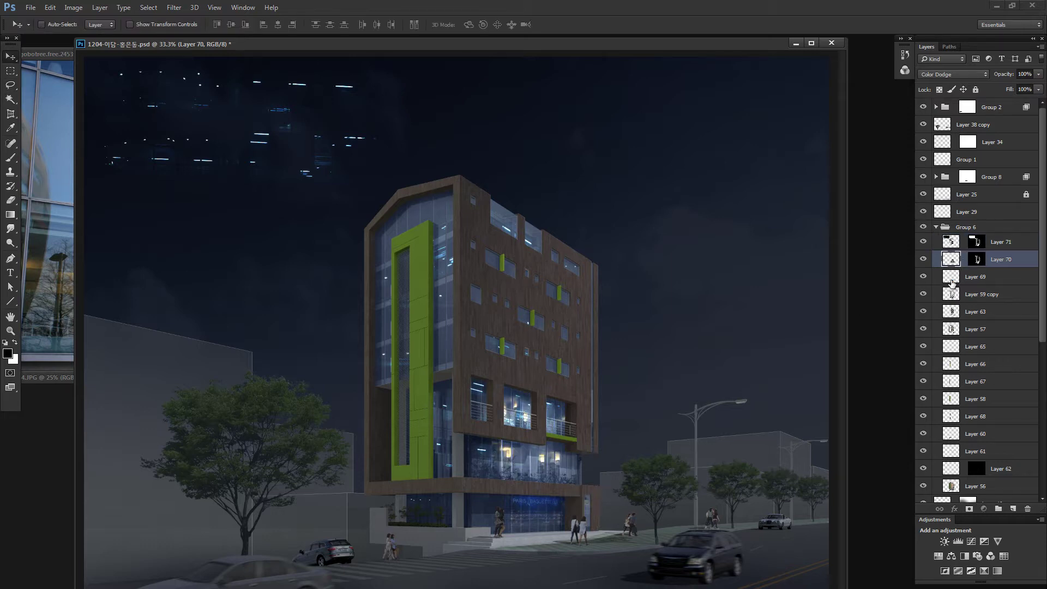
{"action": "left_click", "coordinate": [951, 279]}
{"action": "key", "text": "Delete"}
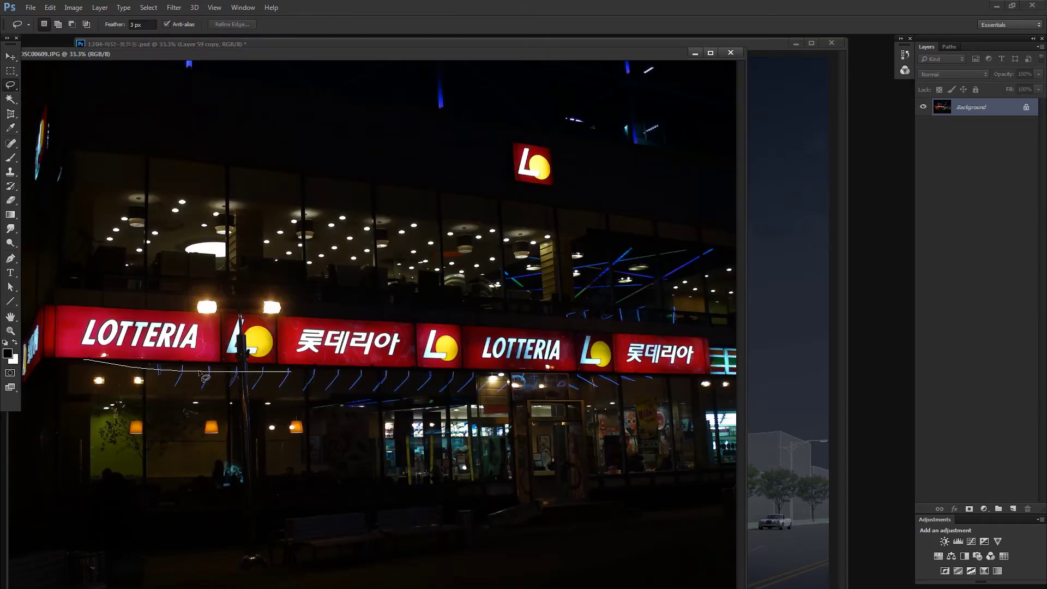
Step: Polygon-select the lit storefront in the Lotteria photo and drag it into the tower rendering
{"action": "left_click_drag", "start_coordinate": [201, 375], "coordinate": [84, 366]}
{"action": "key", "text": "shift+l"}
{"action": "left_click", "coordinate": [57, 360]}
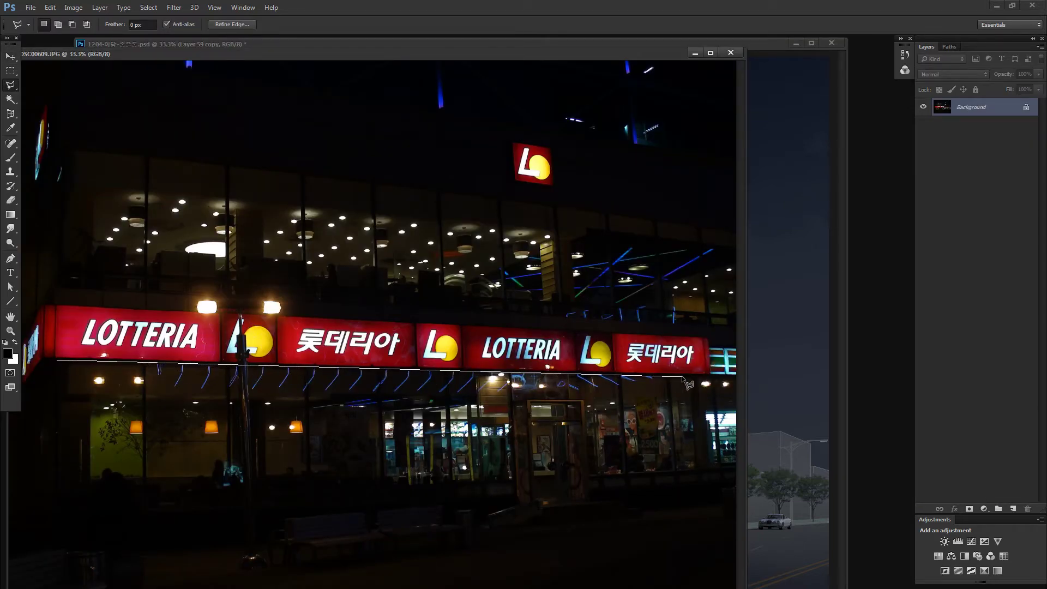
{"action": "left_click", "coordinate": [711, 491]}
{"action": "left_click", "coordinate": [54, 547]}
{"action": "left_click", "coordinate": [39, 510]}
{"action": "left_click", "coordinate": [58, 360]}
{"action": "mouse_move", "coordinate": [739, 437]}
{"action": "left_mouse_down"}
{"action": "mouse_move", "coordinate": [750, 439]}
{"action": "mouse_move", "coordinate": [636, 486]}
{"action": "left_mouse_up"}
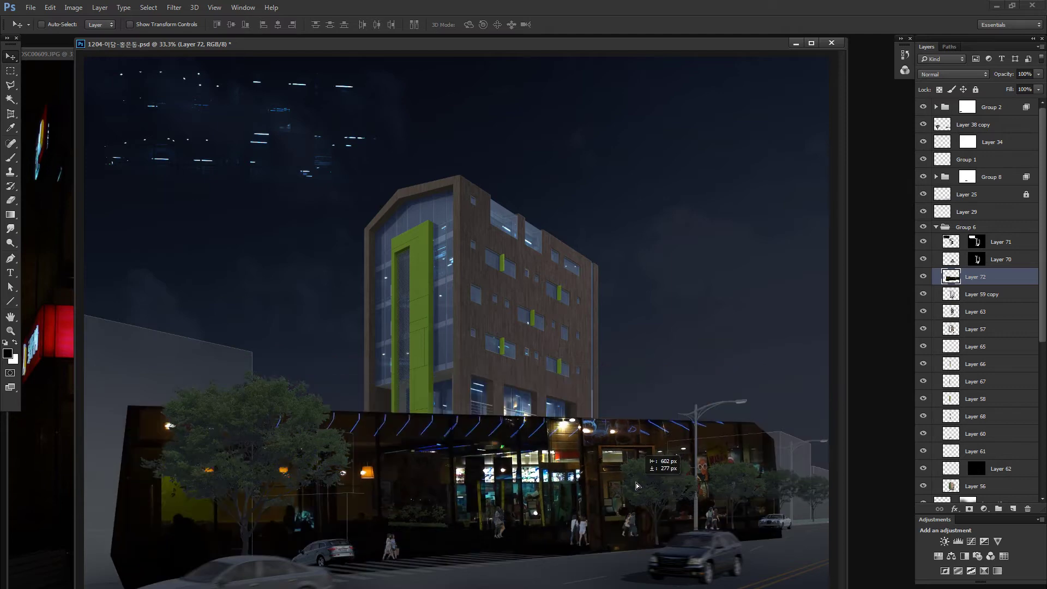
Step: Scale the storefront down to fill the tower's ground floor
{"action": "key", "text": "ctrl+t"}
{"action": "mouse_move", "coordinate": [780, 407]}
{"action": "left_mouse_down"}
{"action": "mouse_move", "coordinate": [351, 536]}
{"action": "mouse_move", "coordinate": [600, 507]}
{"action": "mouse_move", "coordinate": [579, 494]}
{"action": "mouse_move", "coordinate": [541, 515]}
{"action": "left_mouse_up"}
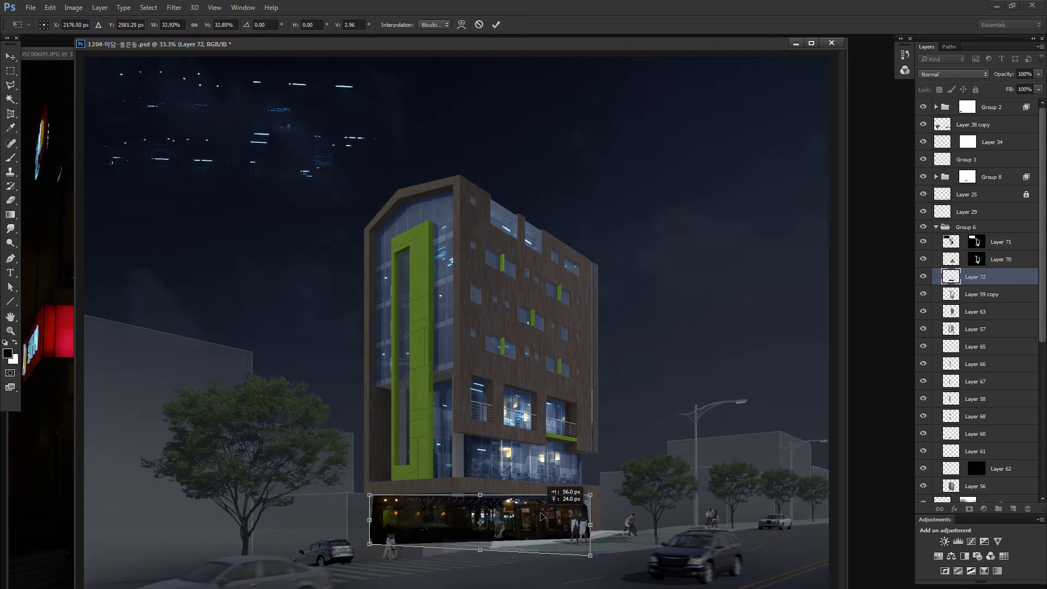
{"action": "key", "text": "Return"}
Step: Set Layer 72's blend mode to Color Dodge
{"action": "left_click", "coordinate": [938, 76]}
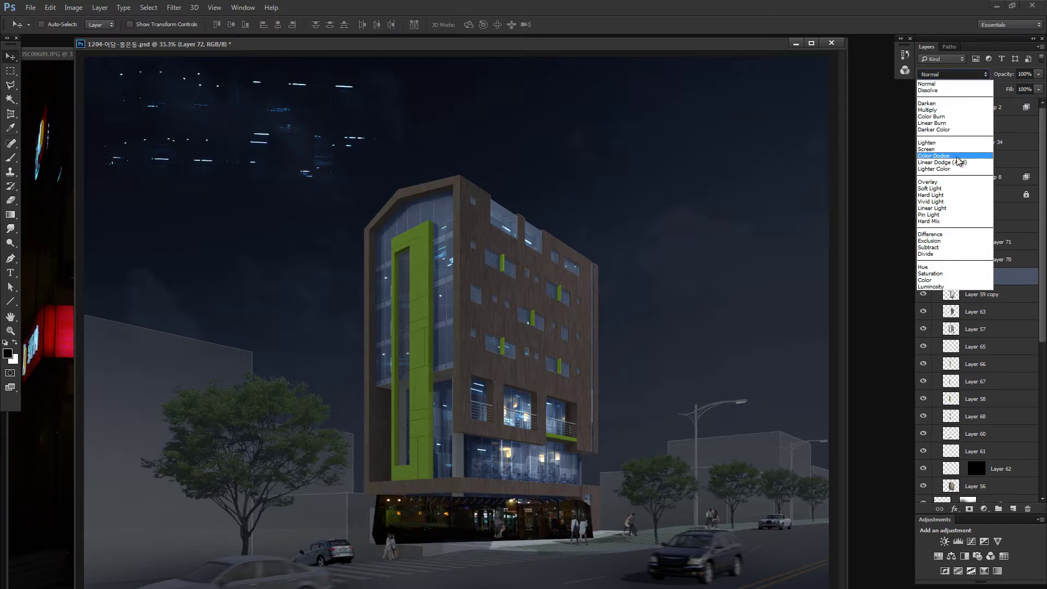
{"action": "left_click", "coordinate": [951, 152]}
{"action": "key", "text": "z"}
{"action": "left_click", "coordinate": [532, 504]}
{"action": "left_click_drag", "start_coordinate": [531, 504], "coordinate": [505, 516]}
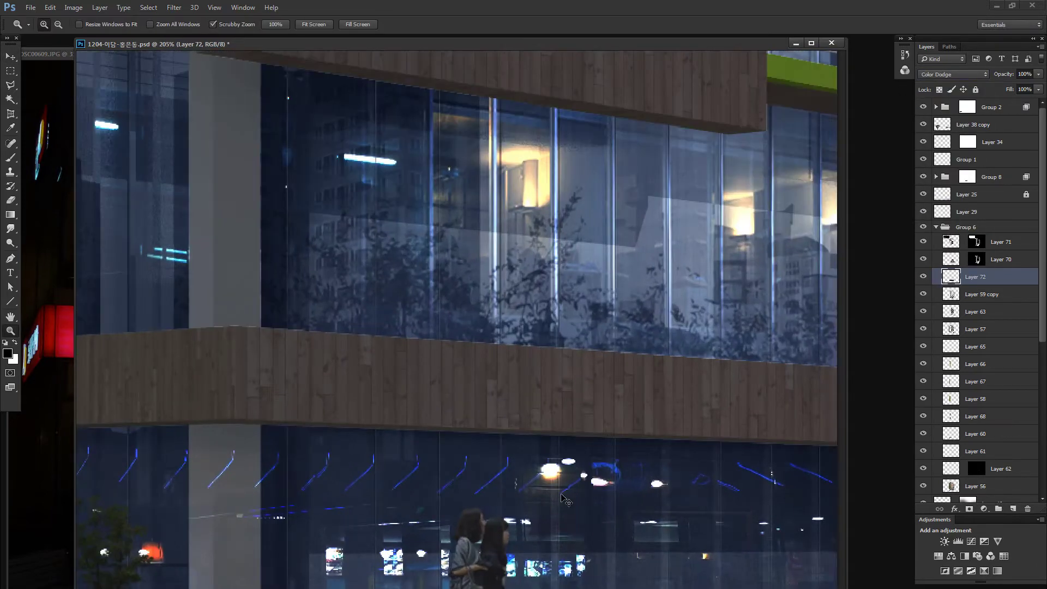
Step: Shift the storefront 136 px right, narrow to 91%, skew, stretch to 104%, and copy Layer 70's mask
{"action": "key", "text": "ctrl+t"}
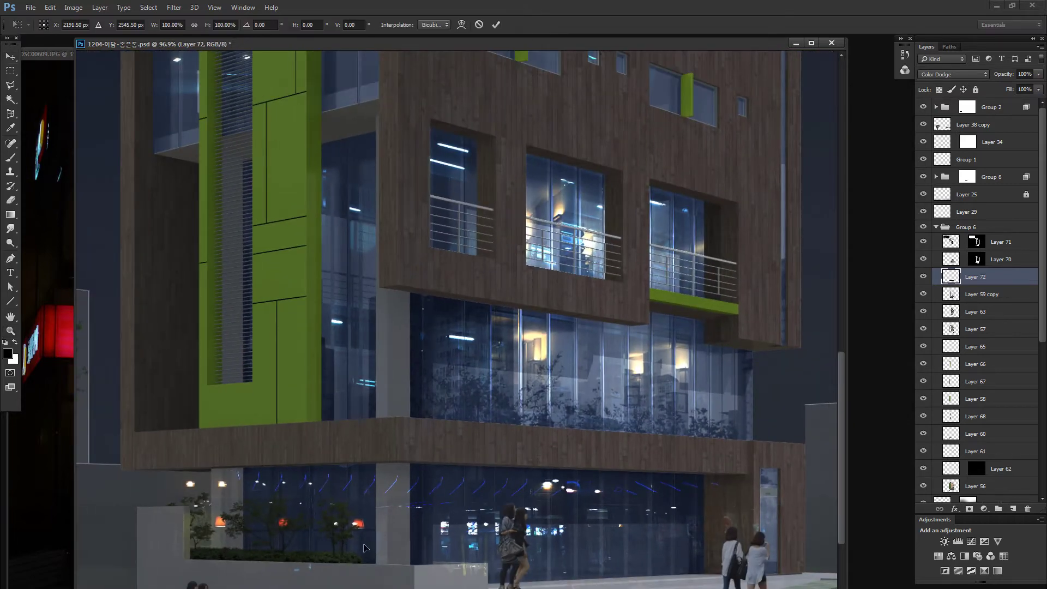
{"action": "mouse_move", "coordinate": [364, 537]}
{"action": "left_mouse_down"}
{"action": "mouse_move", "coordinate": [439, 537]}
{"action": "mouse_move", "coordinate": [172, 503]}
{"action": "left_mouse_up"}
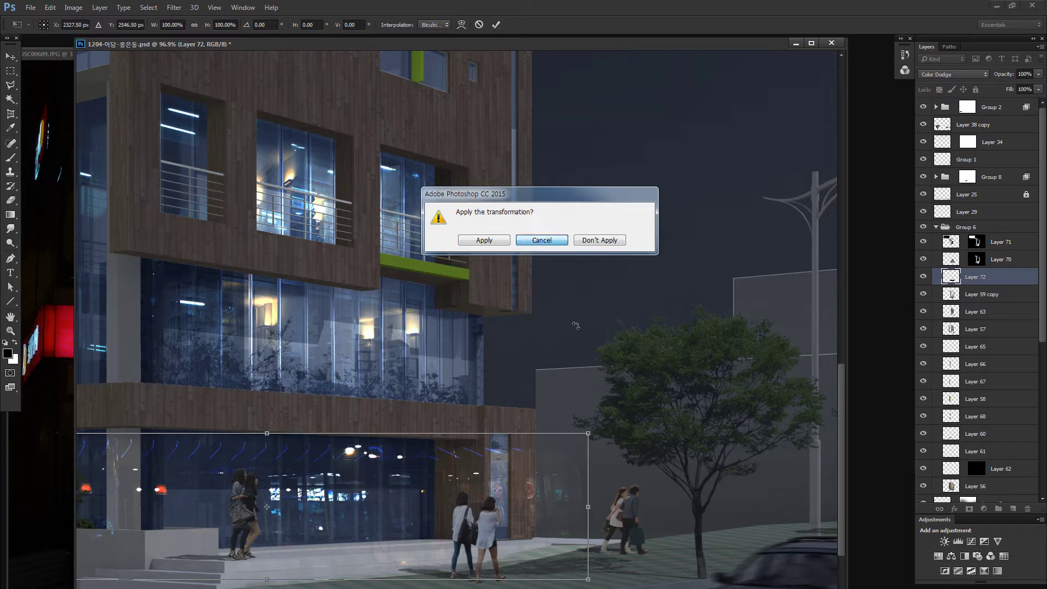
{"action": "left_click", "coordinate": [542, 240]}
{"action": "mouse_move", "coordinate": [588, 507]}
{"action": "left_mouse_down"}
{"action": "mouse_move", "coordinate": [532, 508]}
{"action": "mouse_move", "coordinate": [528, 469]}
{"action": "left_mouse_up"}
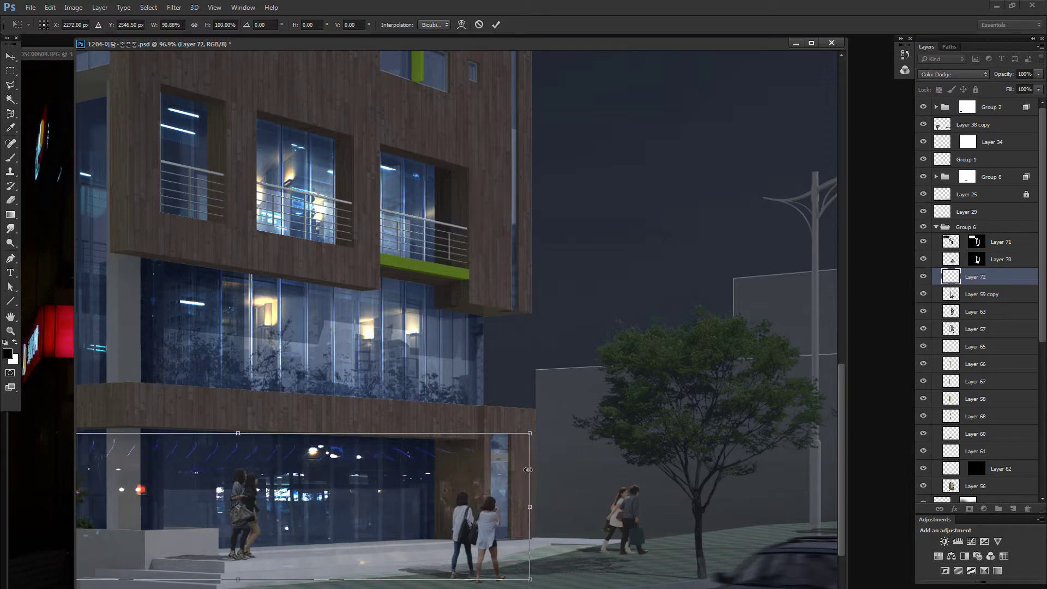
{"action": "left_click_drag", "start_coordinate": [533, 434], "coordinate": [821, 401]}
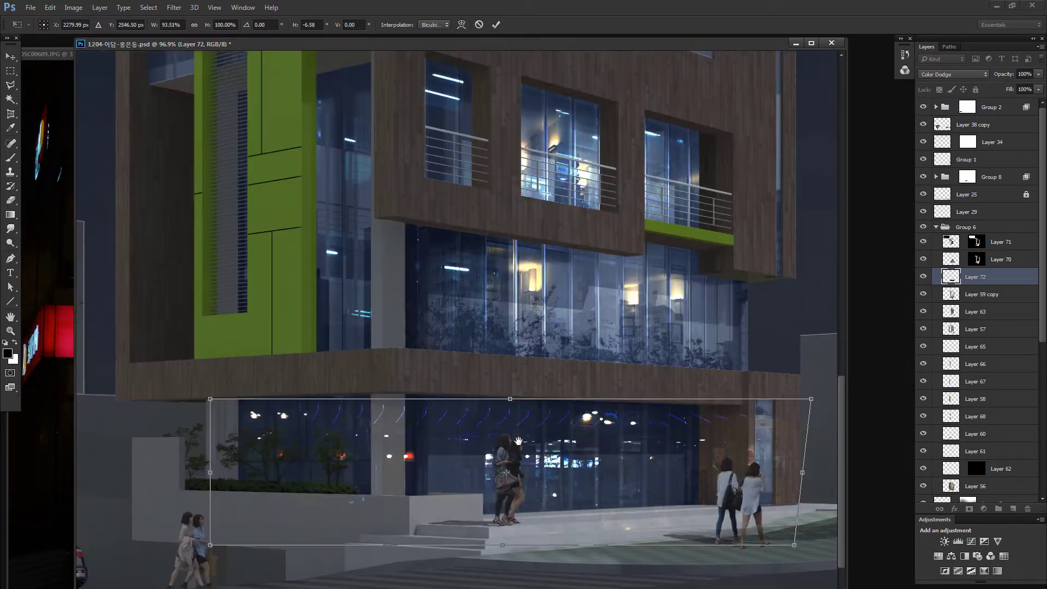
{"action": "left_click_drag", "start_coordinate": [520, 400], "coordinate": [520, 391]}
{"action": "key", "text": "Return"}
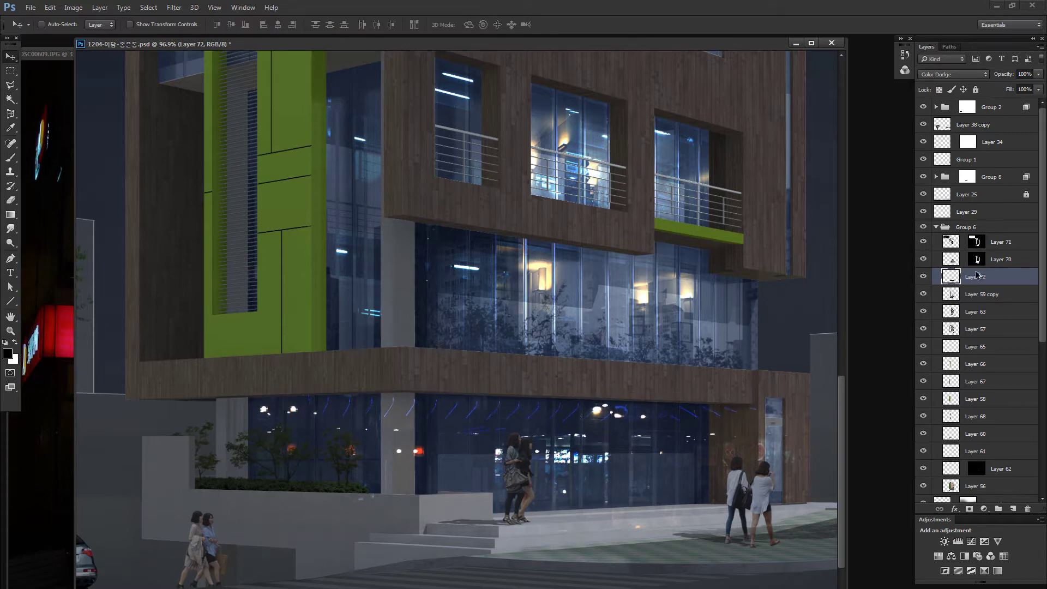
{"action": "left_click_drag", "start_coordinate": [977, 276], "coordinate": [972, 281]}
{"action": "key", "text": "ctrl+minus"}
Step: Lower Layer 72's fill to 65%
{"action": "key", "text": "ctrl+minus"}
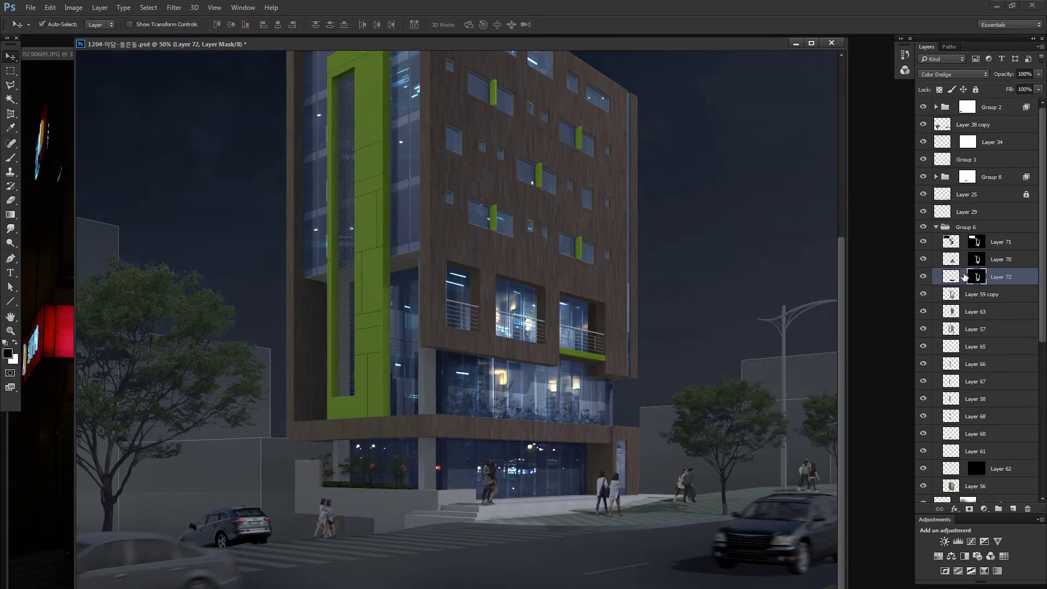
{"action": "key", "text": "ctrl+minus"}
{"action": "left_click", "coordinate": [1039, 89]}
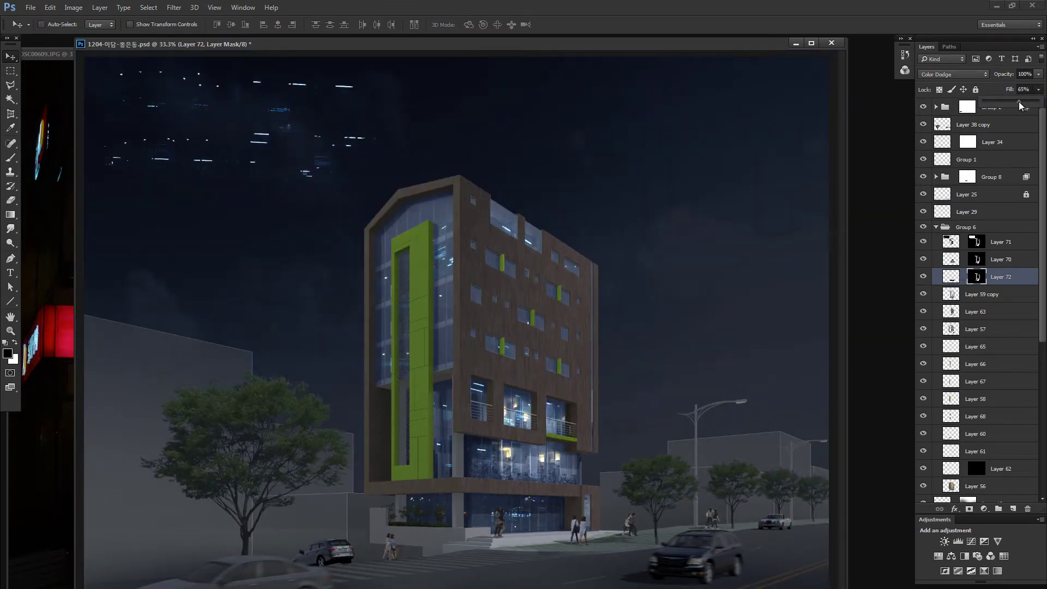
{"action": "key", "text": "ctrl+minus"}
{"action": "key", "text": "ctrl+minus"}
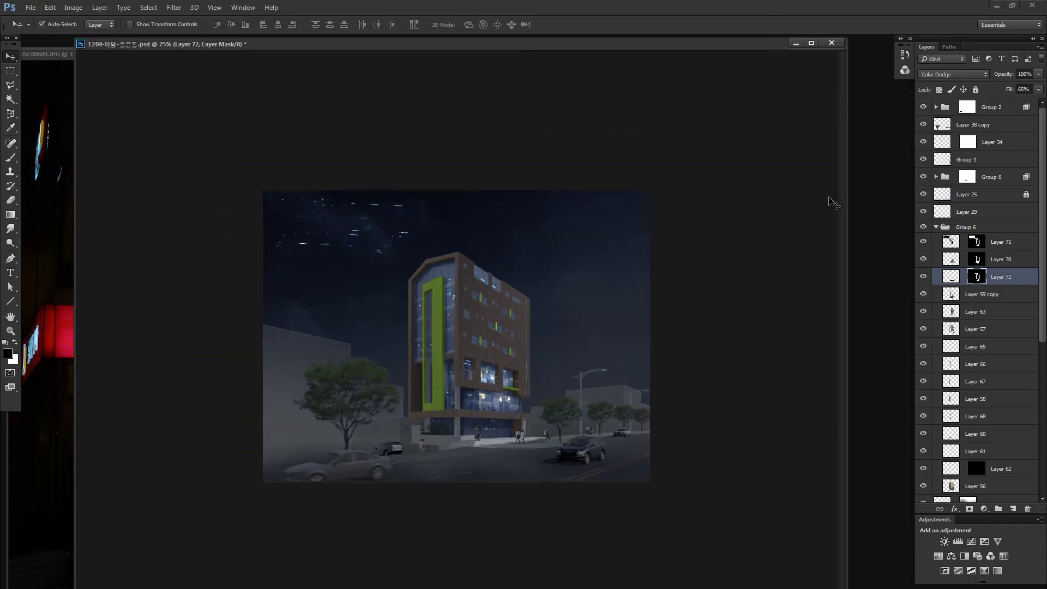
Step: On Layer 71's mask, polygon-select the upper-left sky and hide the stray light streaks
{"action": "left_click", "coordinate": [978, 245]}
{"action": "key", "text": "l"}
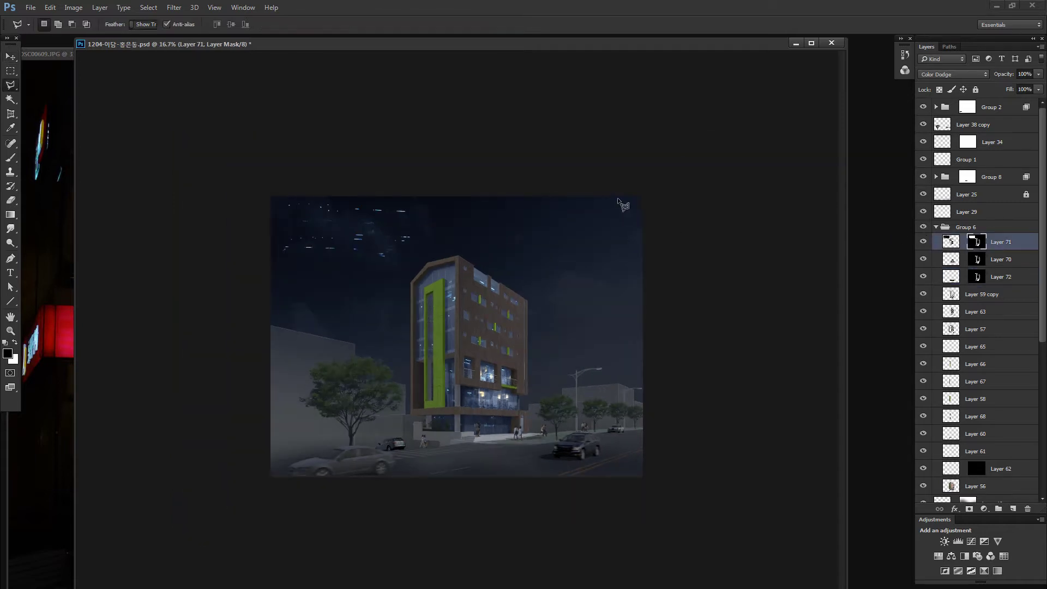
{"action": "left_click", "coordinate": [277, 306]}
{"action": "left_click", "coordinate": [393, 278]}
{"action": "left_click", "coordinate": [468, 224]}
{"action": "left_click", "coordinate": [450, 147]}
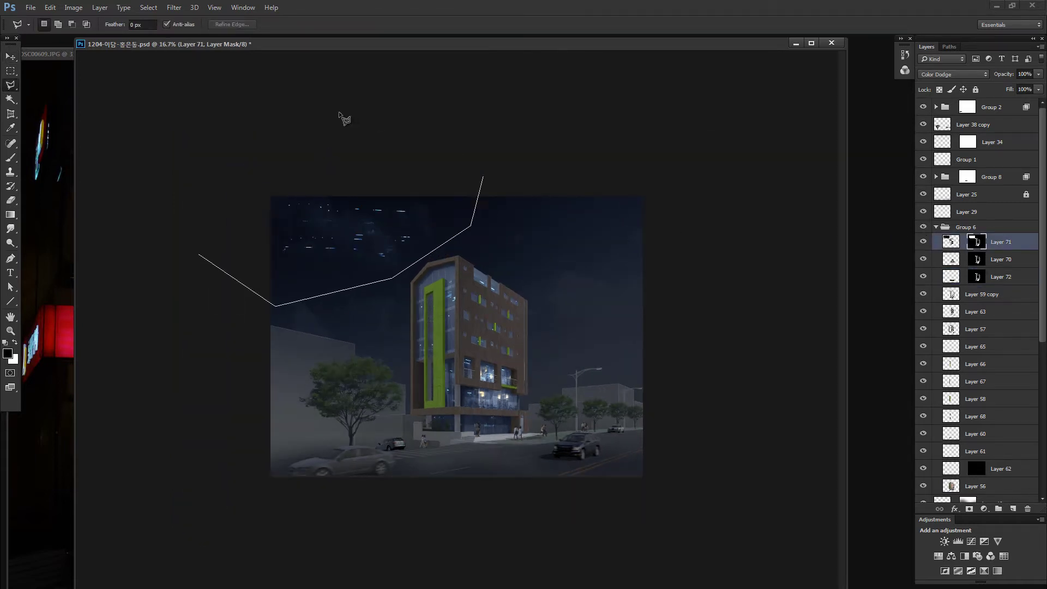
{"action": "double_click", "coordinate": [326, 116]}
{"action": "key", "text": "ctrl+d"}
{"action": "key", "text": "z"}
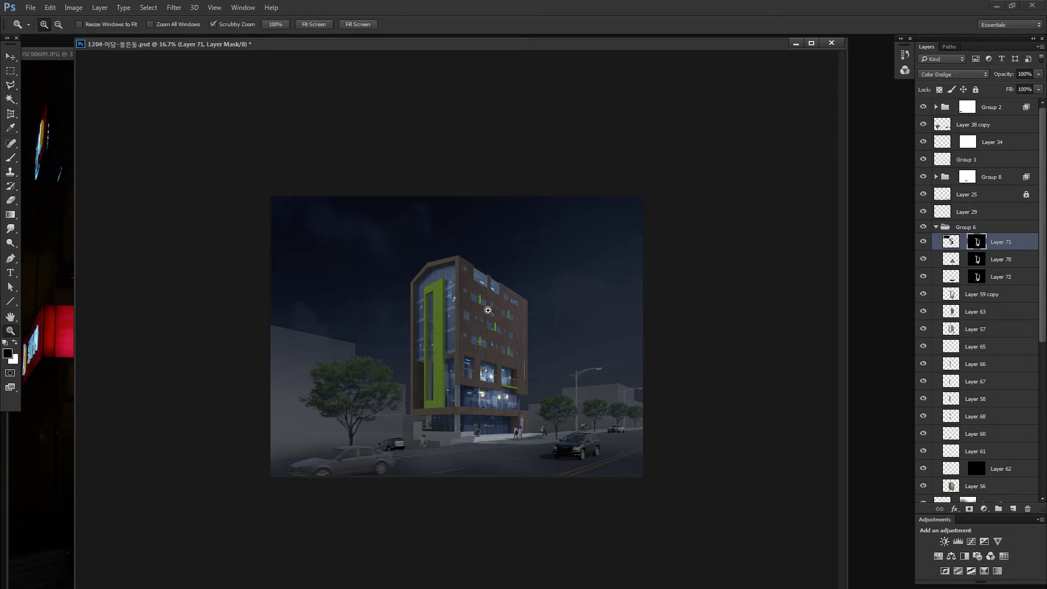
{"action": "left_click_drag", "start_coordinate": [489, 311], "coordinate": [504, 311]}
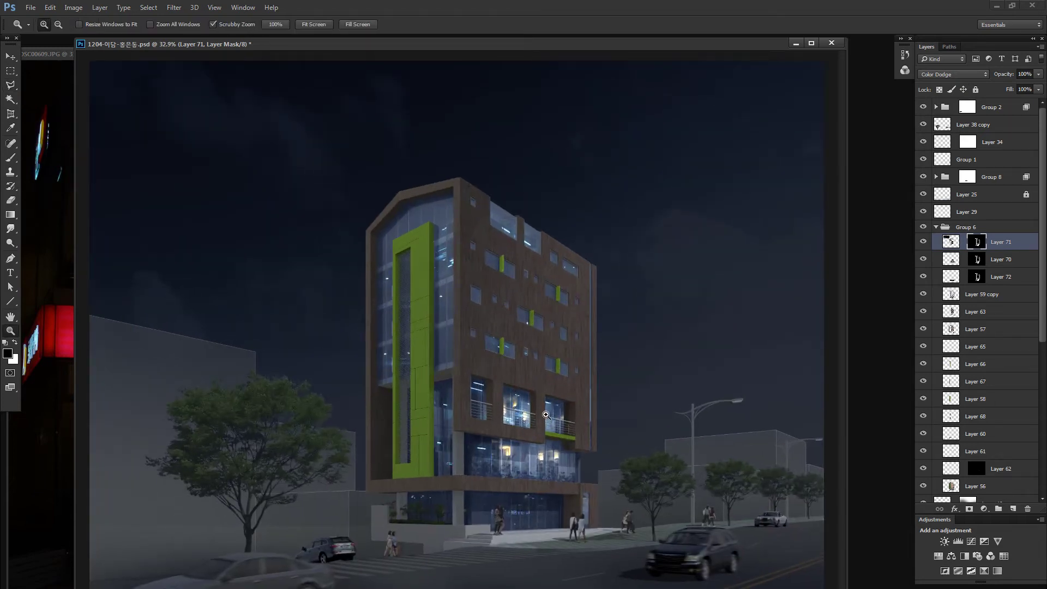
Step: Inspect the green fin layers by loading their outlines and viewing Layer 67 alone
{"action": "key", "text": "v"}
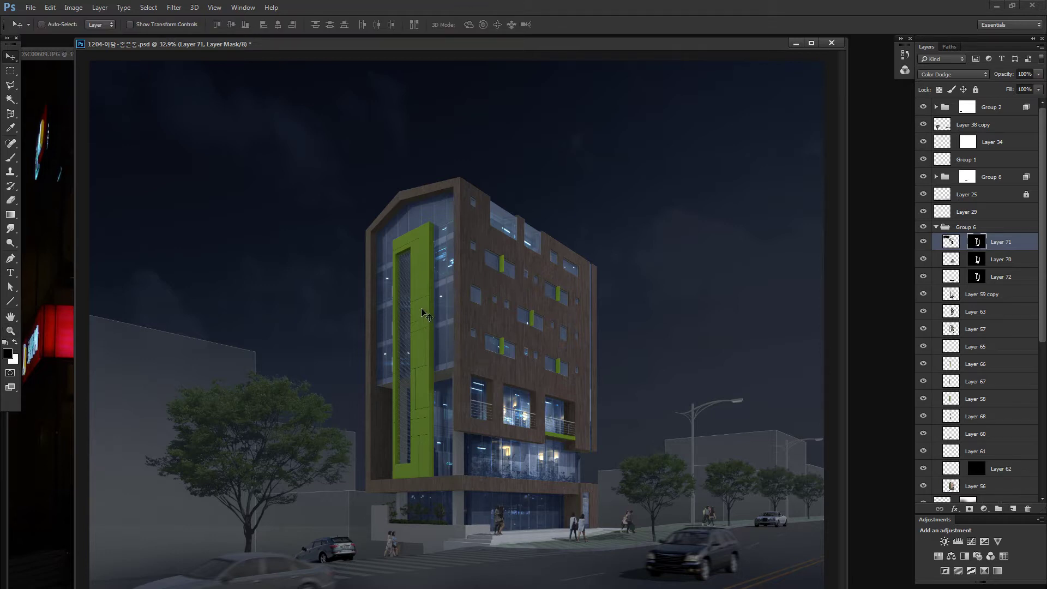
{"action": "key", "text": "z"}
{"action": "left_click_drag", "start_coordinate": [433, 276], "coordinate": [463, 278]}
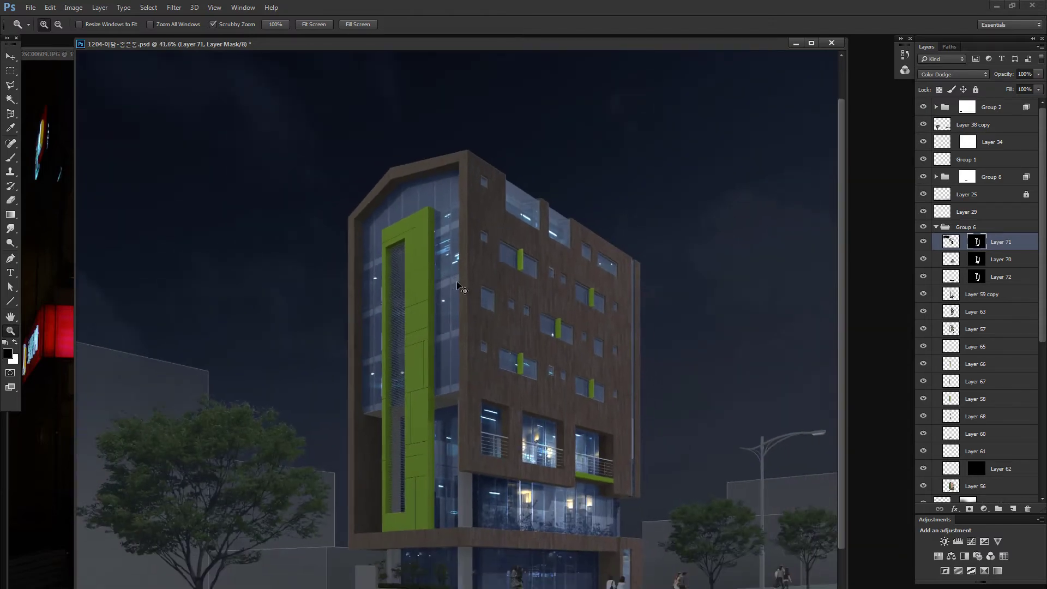
{"action": "key", "text": "v"}
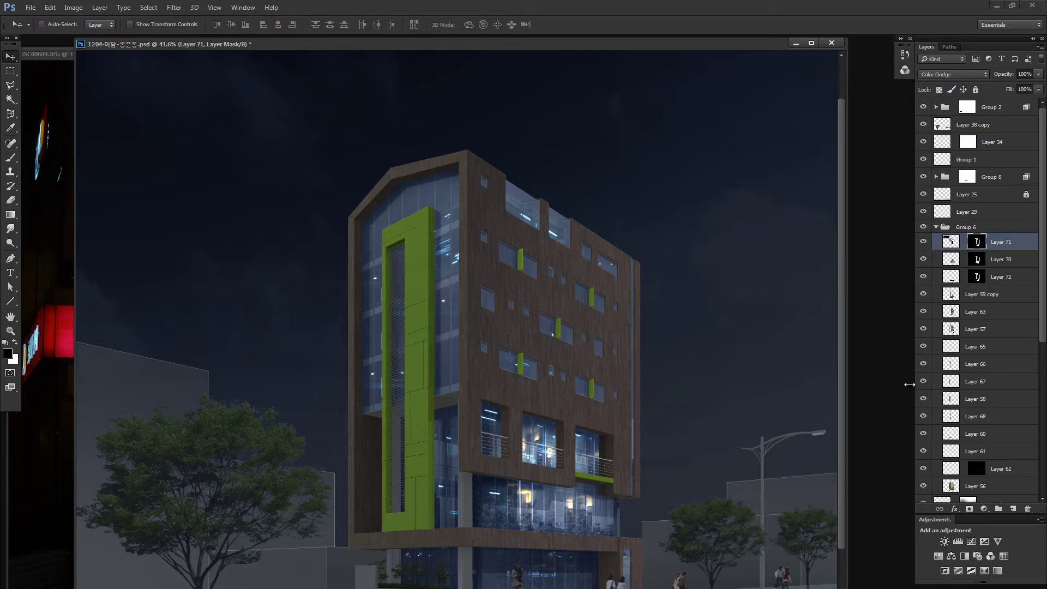
{"action": "left_click", "coordinate": [944, 364], "text": "ctrl"}
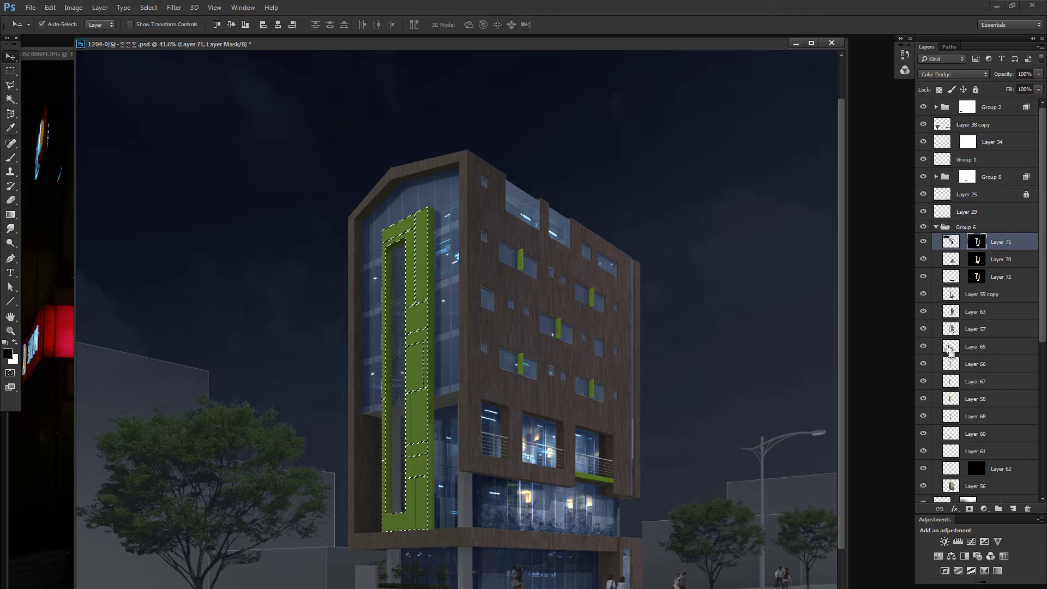
{"action": "left_click", "coordinate": [949, 347], "text": "ctrl"}
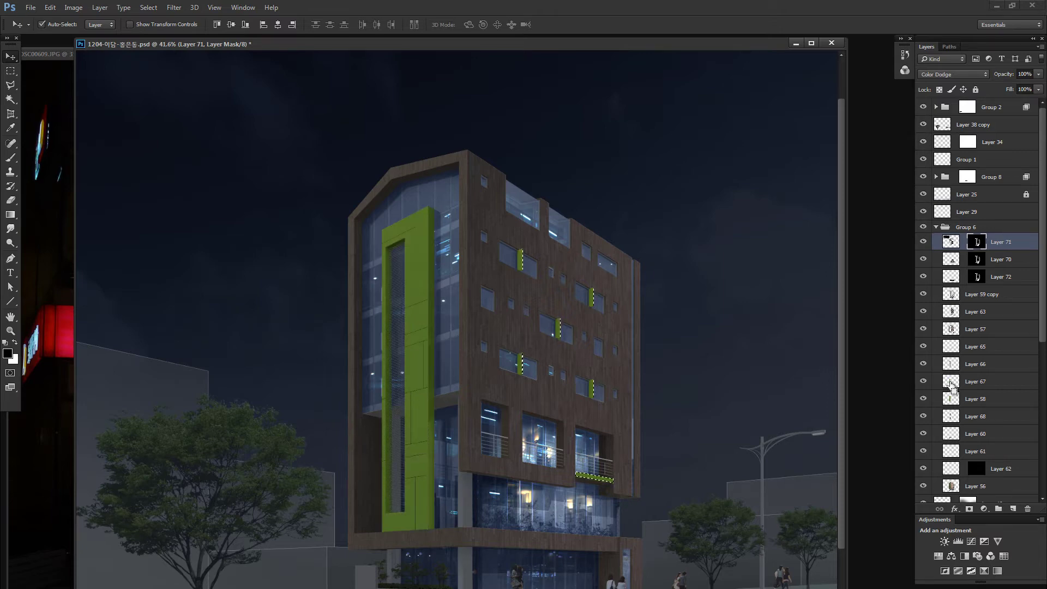
{"action": "left_click", "coordinate": [950, 384], "text": "ctrl"}
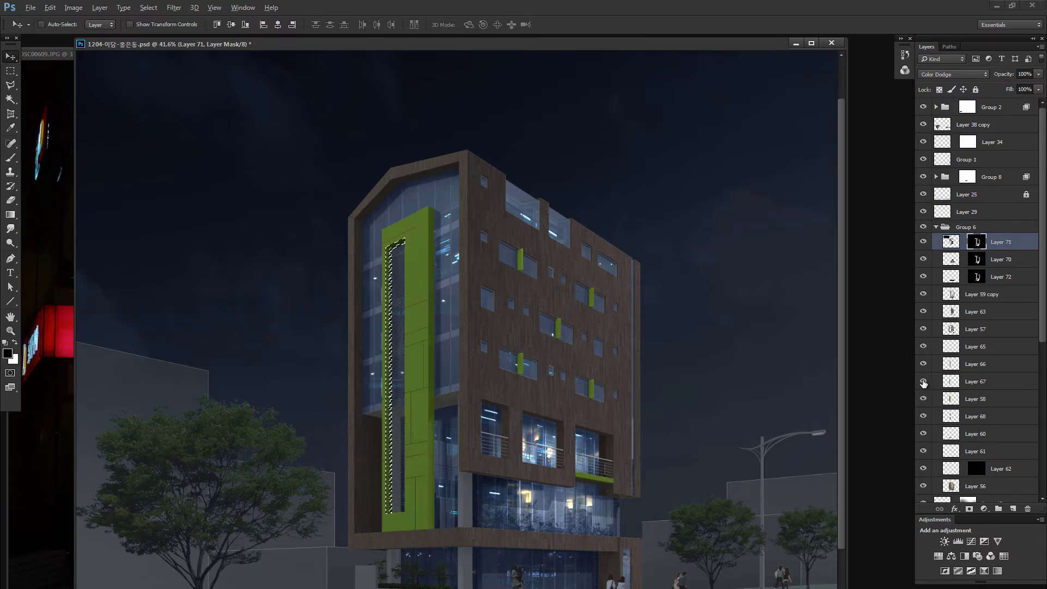
{"action": "left_click", "coordinate": [923, 384], "text": "alt"}
{"action": "left_click", "coordinate": [923, 384], "text": "alt"}
Step: Isolate Layer 58 and polygon-select the tall green fin's side face
{"action": "key", "text": "z"}
{"action": "left_click", "coordinate": [488, 228]}
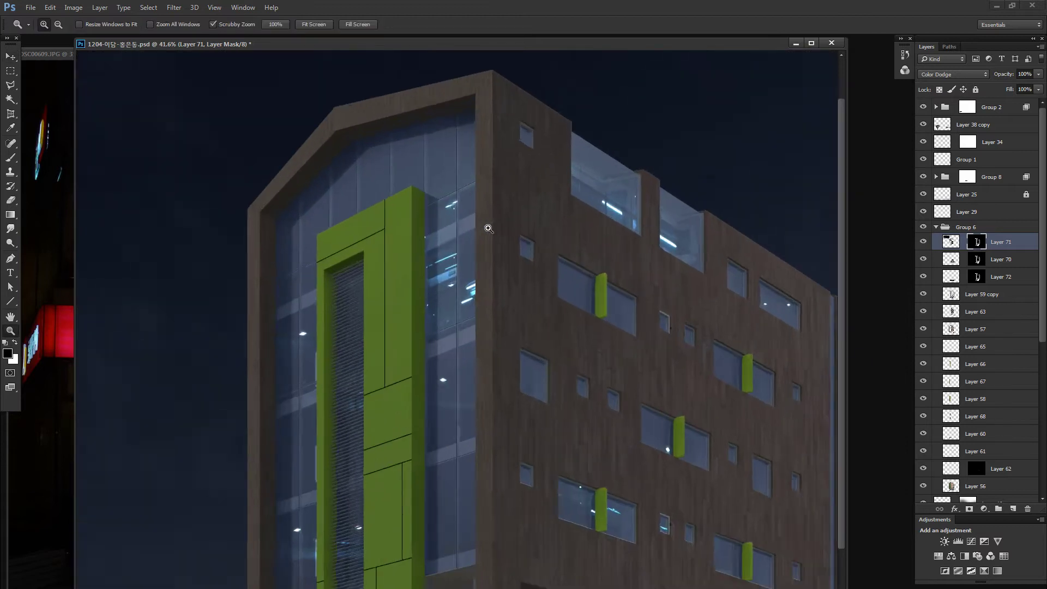
{"action": "left_click", "coordinate": [975, 398]}
{"action": "left_click", "coordinate": [923, 399], "text": "alt"}
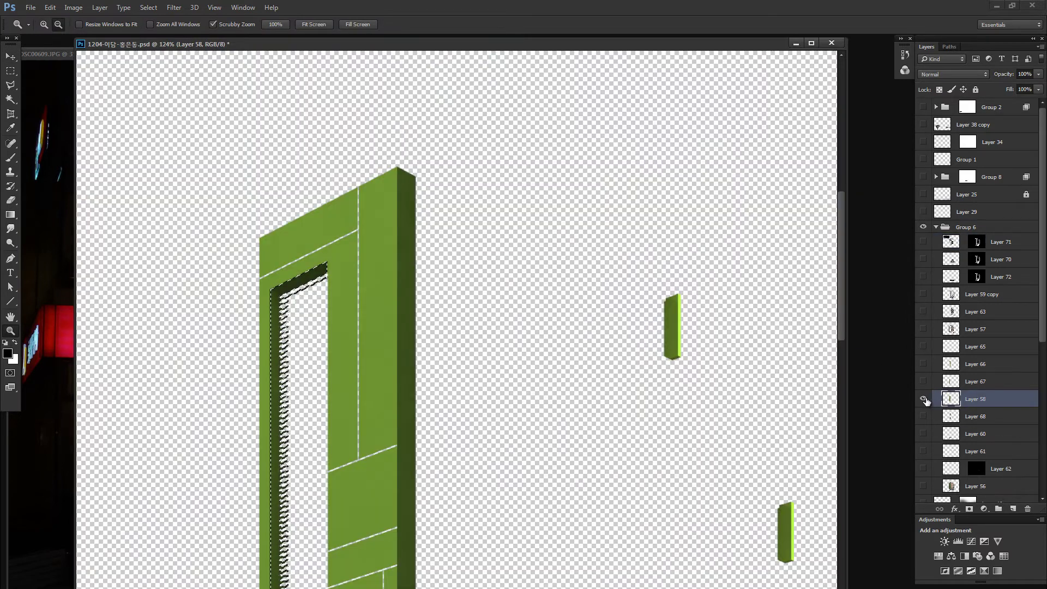
{"action": "key", "text": "l"}
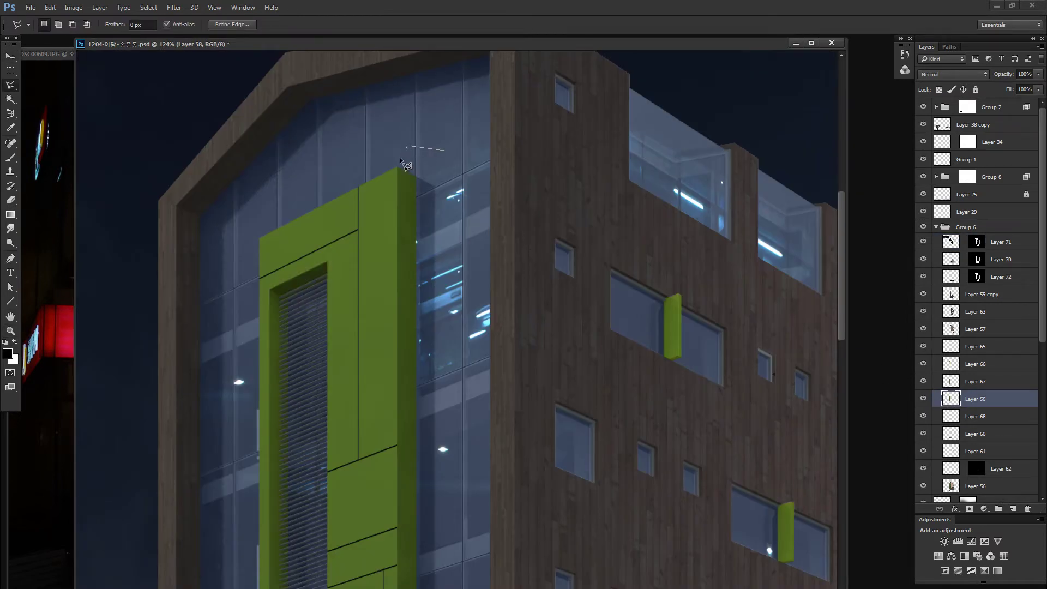
{"action": "left_click", "coordinate": [397, 166]}
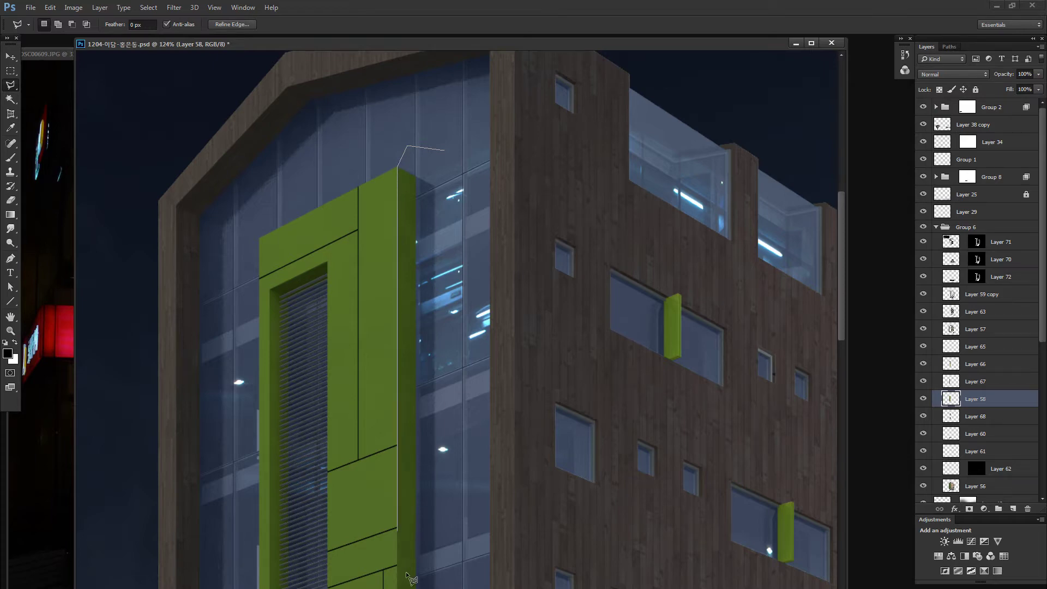
{"action": "scroll", "coordinate": [412, 578], "scroll_direction": "down", "scroll_amount": 5}
{"action": "scroll", "coordinate": [420, 545], "scroll_direction": "down", "scroll_amount": 5}
{"action": "scroll", "coordinate": [429, 482], "scroll_direction": "down", "scroll_amount": 3}
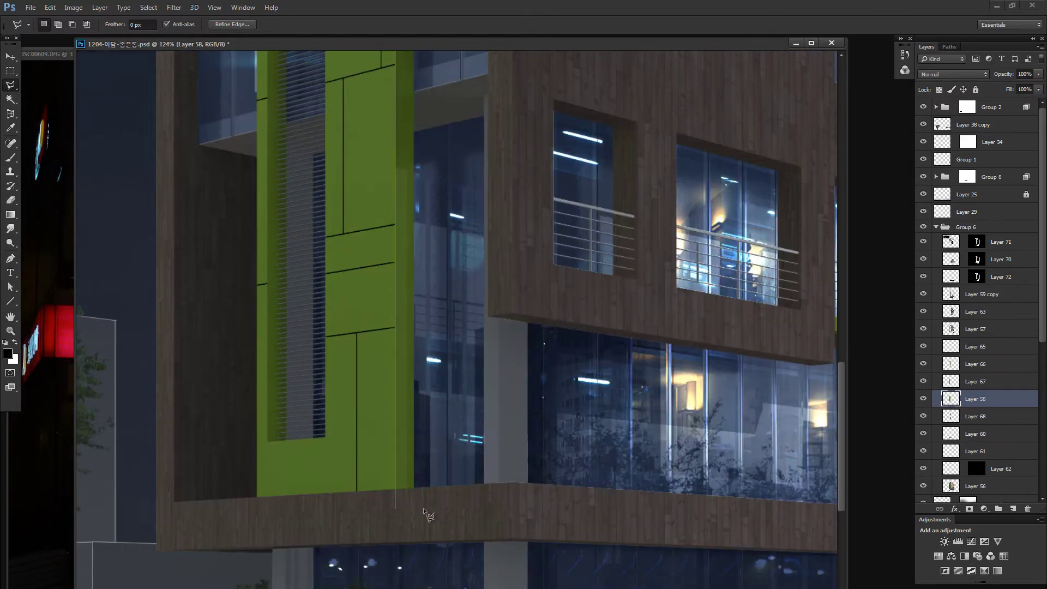
{"action": "left_click", "coordinate": [395, 491]}
{"action": "left_click", "coordinate": [448, 477]}
{"action": "scroll", "coordinate": [448, 283], "scroll_direction": "up", "scroll_amount": 4}
{"action": "scroll", "coordinate": [463, 218], "scroll_direction": "up", "scroll_amount": 4}
{"action": "scroll", "coordinate": [476, 149], "scroll_direction": "up", "scroll_amount": 4}
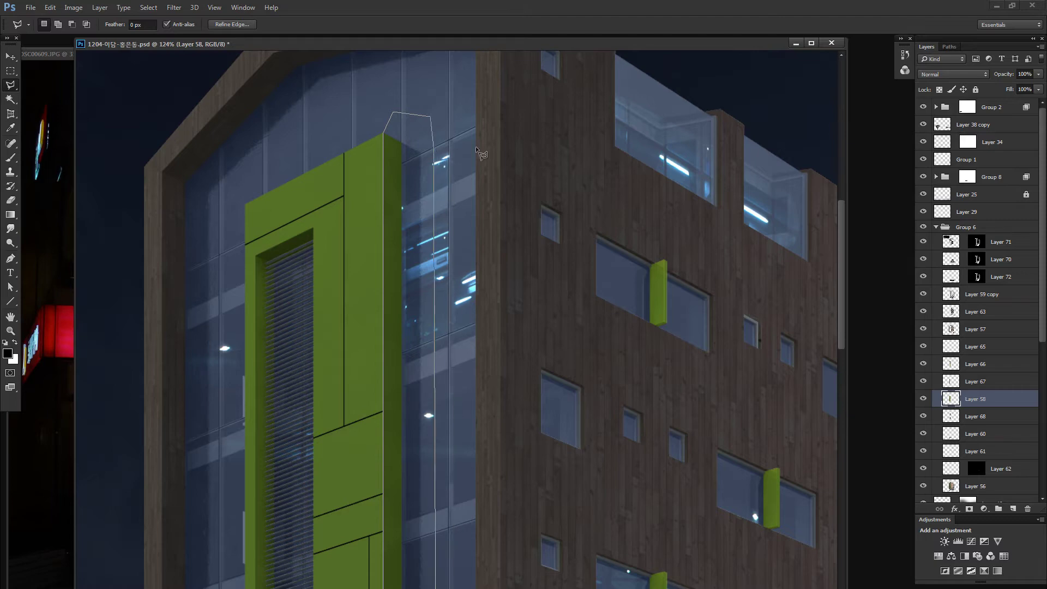
{"action": "key", "text": "Return"}
Step: Copy the side face to Layer 73, merge it into Layer 67, and show all layers
{"action": "key", "text": "ctrl+j"}
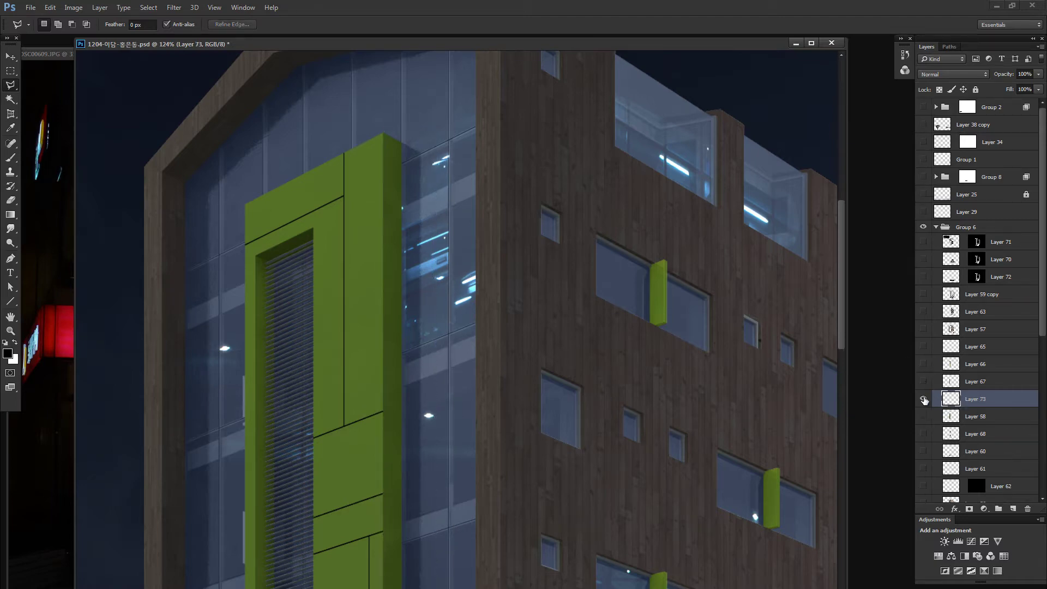
{"action": "left_click", "coordinate": [923, 398], "text": "alt"}
{"action": "left_click", "coordinate": [923, 364]}
{"action": "left_click", "coordinate": [923, 381]}
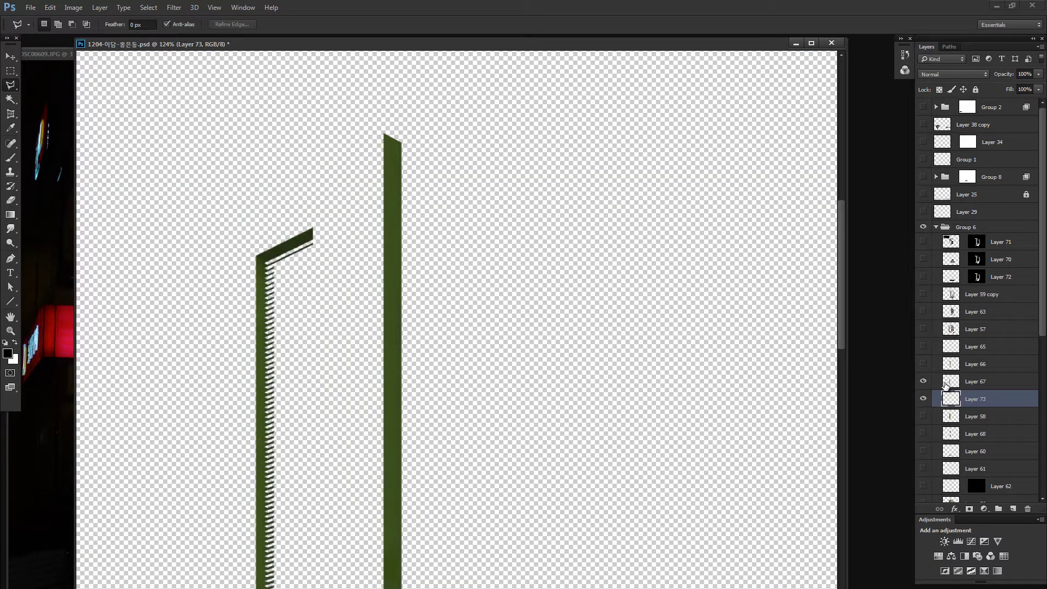
{"action": "left_click", "coordinate": [961, 381], "text": "shift"}
{"action": "key", "text": "ctrl+e"}
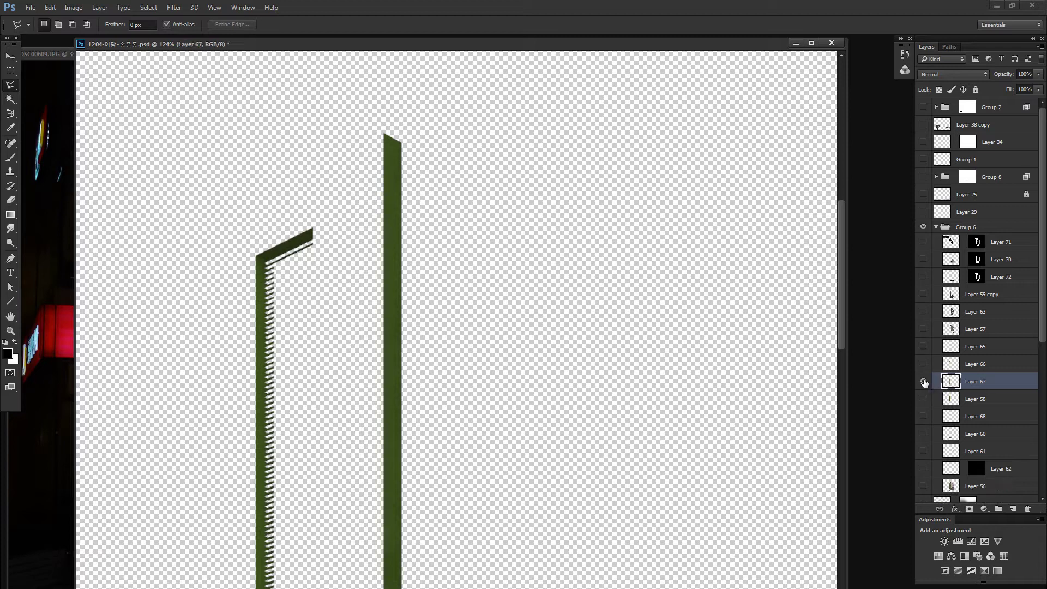
{"action": "right_click", "coordinate": [923, 383]}
{"action": "left_click", "coordinate": [936, 399]}
{"action": "left_click", "coordinate": [924, 382], "text": "alt"}
Step: Duplicate Layer 67, then discard the duplicate and its selection
{"action": "key", "text": "v"}
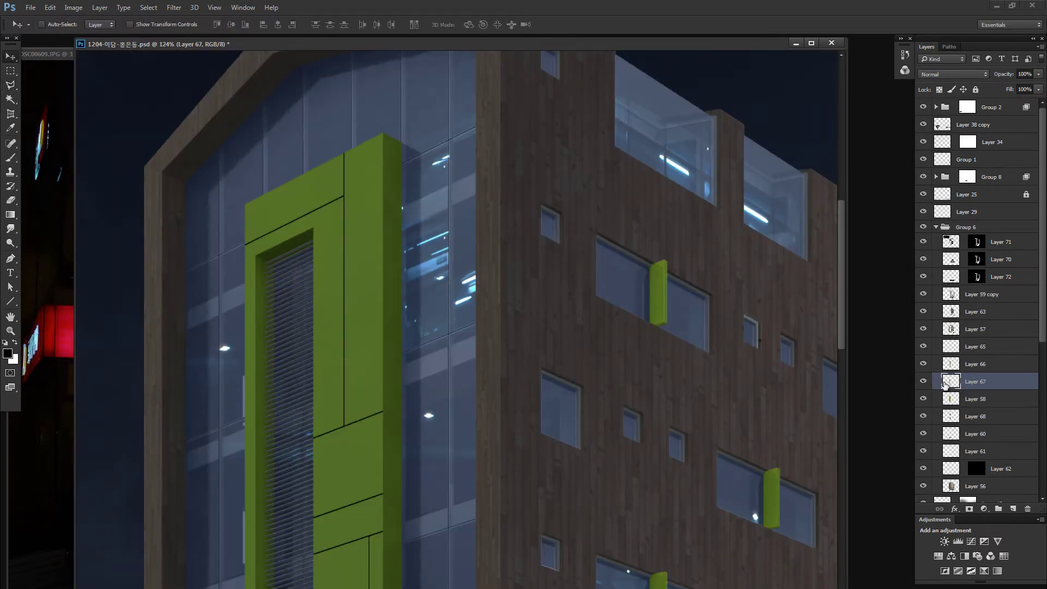
{"action": "key", "text": "ctrl+minus"}
{"action": "key", "text": "ctrl+minus"}
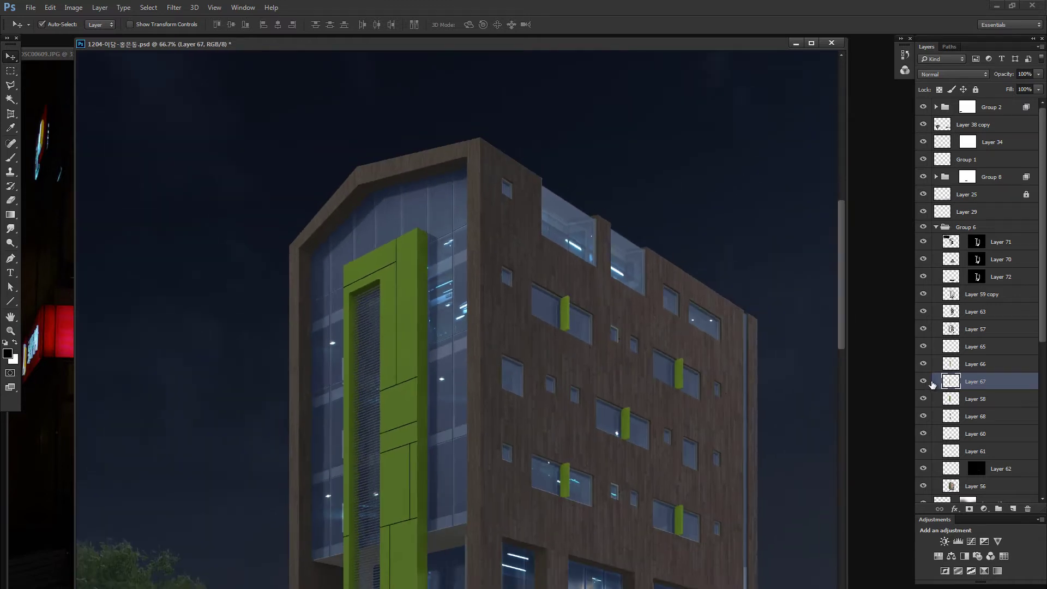
{"action": "key", "text": "ctrl+minus"}
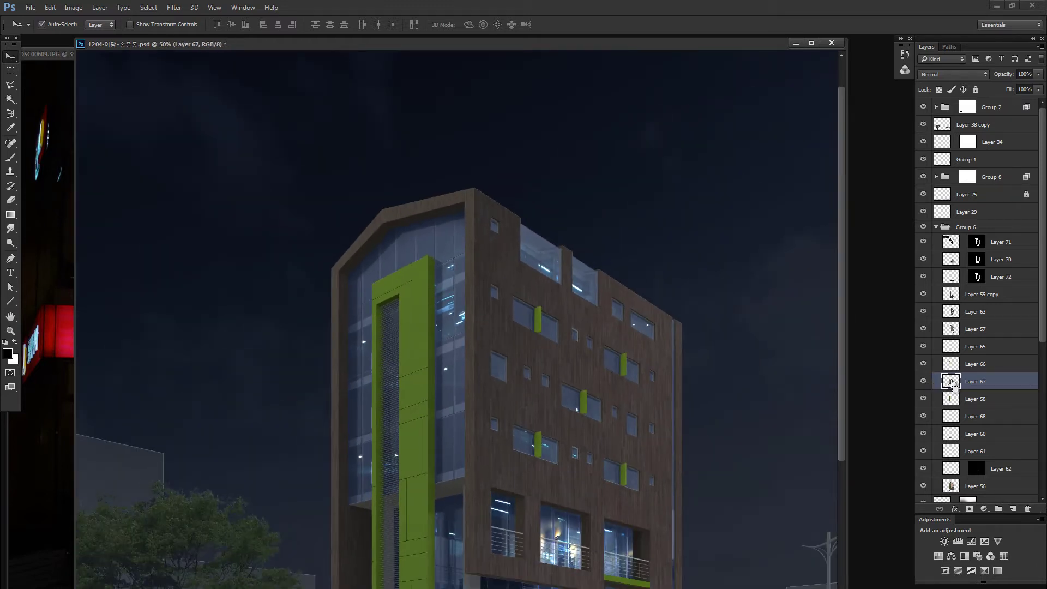
{"action": "key", "text": "ctrl+j"}
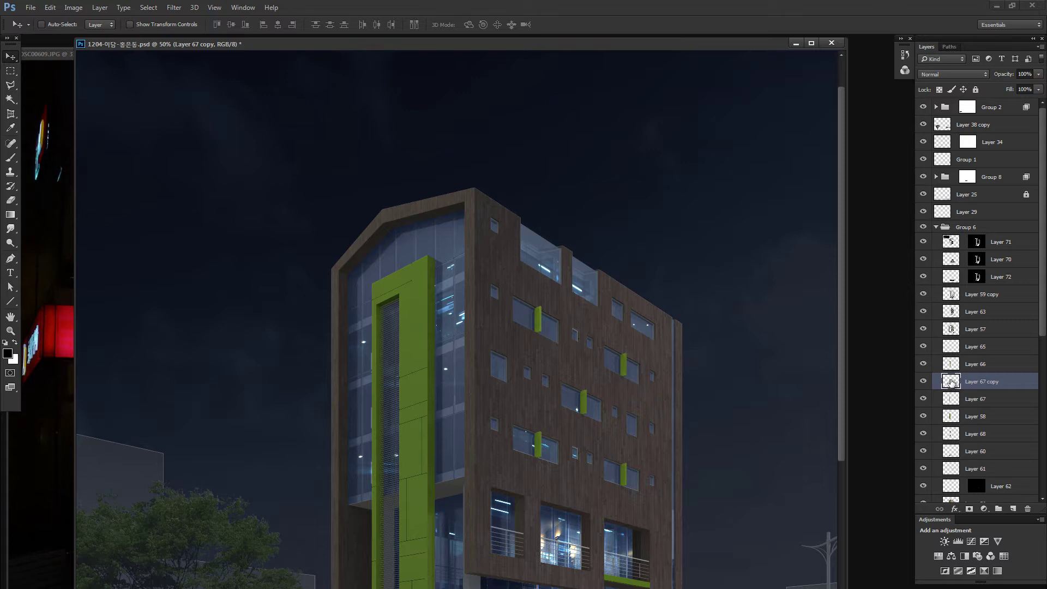
{"action": "left_click", "coordinate": [950, 383], "text": "ctrl"}
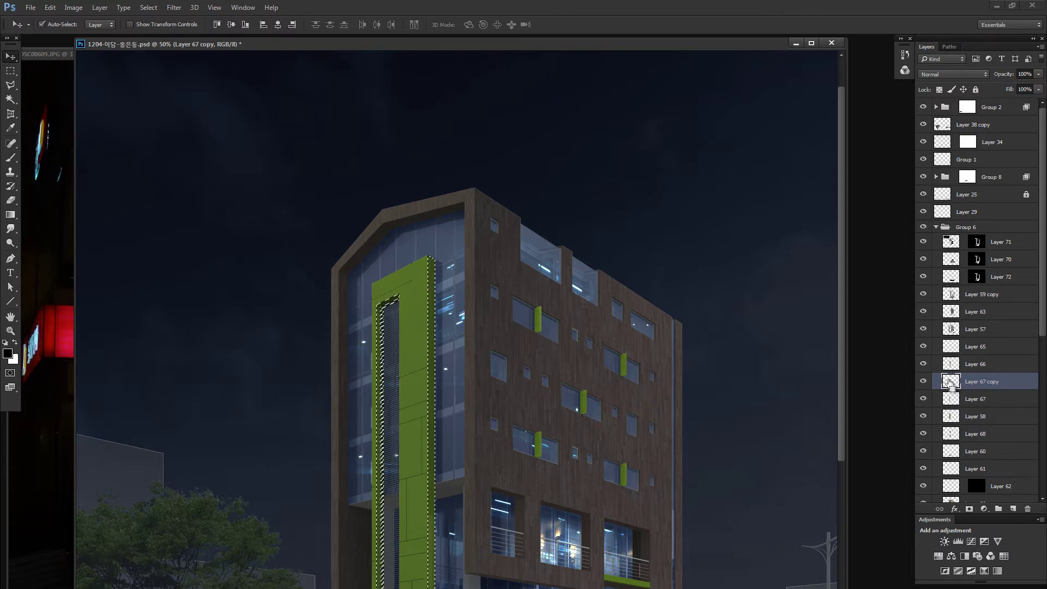
{"action": "key", "text": "ctrl+d"}
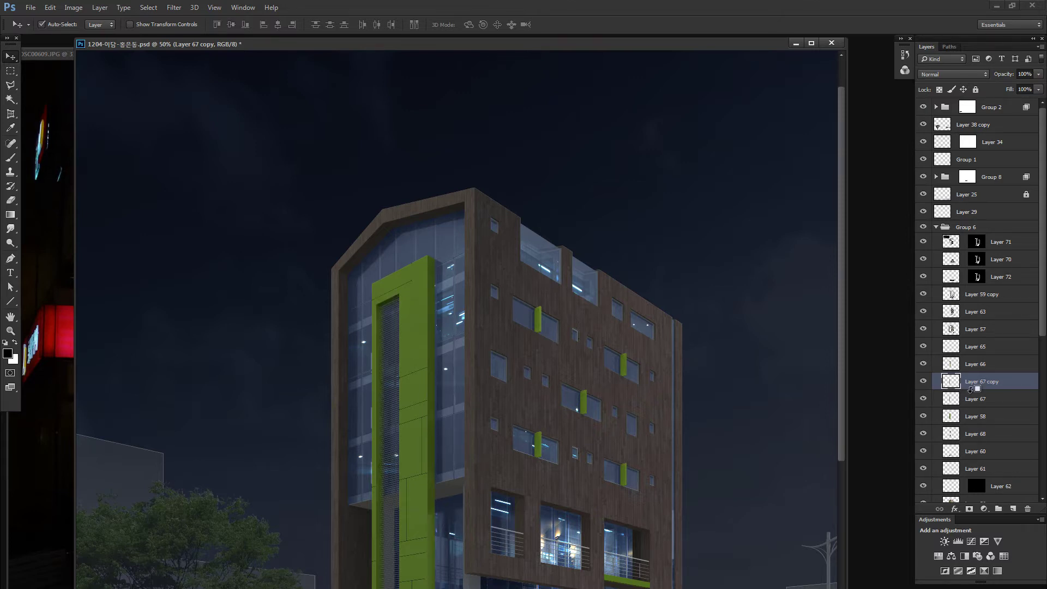
{"action": "key", "text": "Delete"}
Step: Create a new layer and fill a tall rectangle over the glass tower section with black
{"action": "left_click", "coordinate": [1011, 509]}
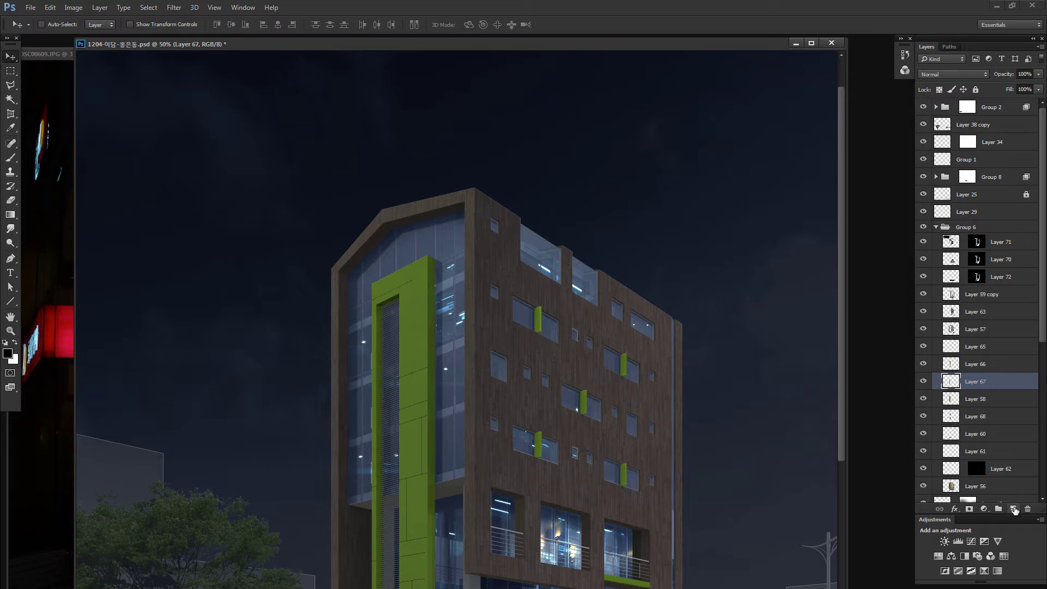
{"action": "key", "text": "m"}
{"action": "key", "text": "ctrl+minus"}
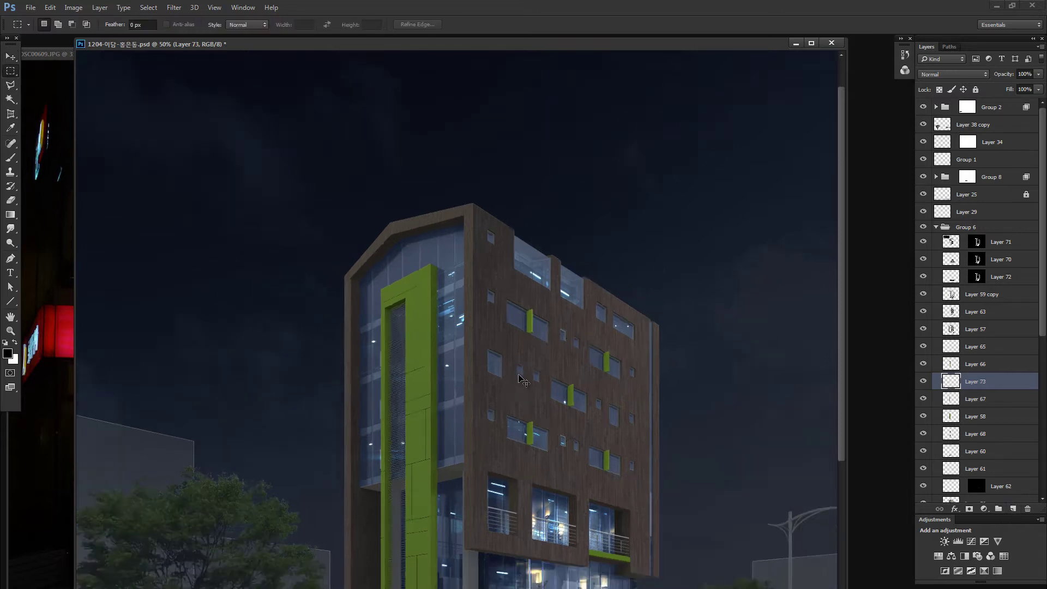
{"action": "key", "text": "ctrl+minus"}
{"action": "mouse_move", "coordinate": [374, 213]}
{"action": "left_mouse_down"}
{"action": "mouse_move", "coordinate": [475, 507]}
{"action": "mouse_move", "coordinate": [468, 501]}
{"action": "left_mouse_up"}
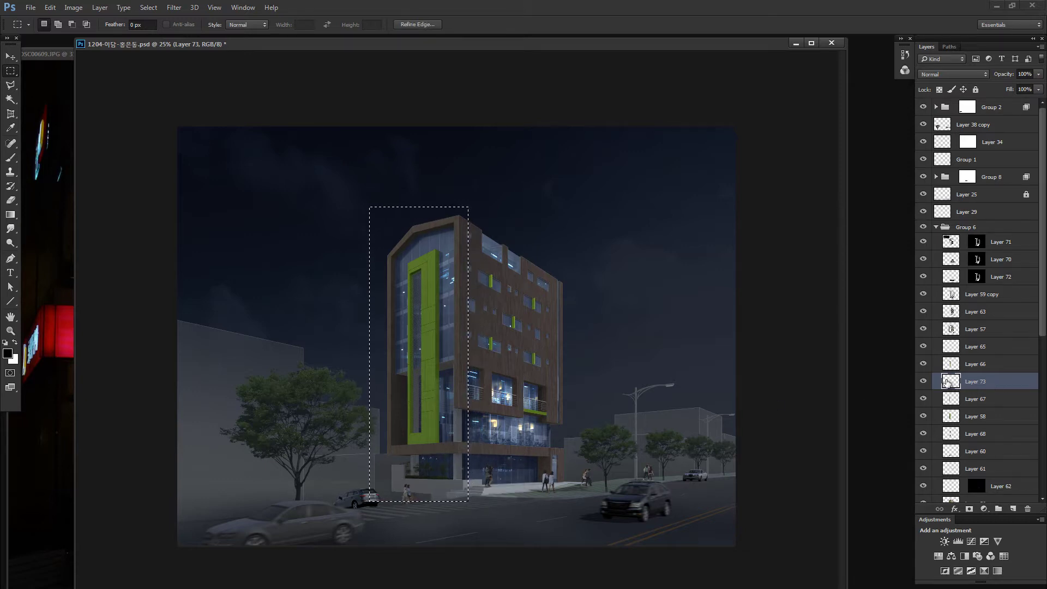
{"action": "key", "text": "alt+BackSpace"}
{"action": "key", "text": "ctrl+d"}
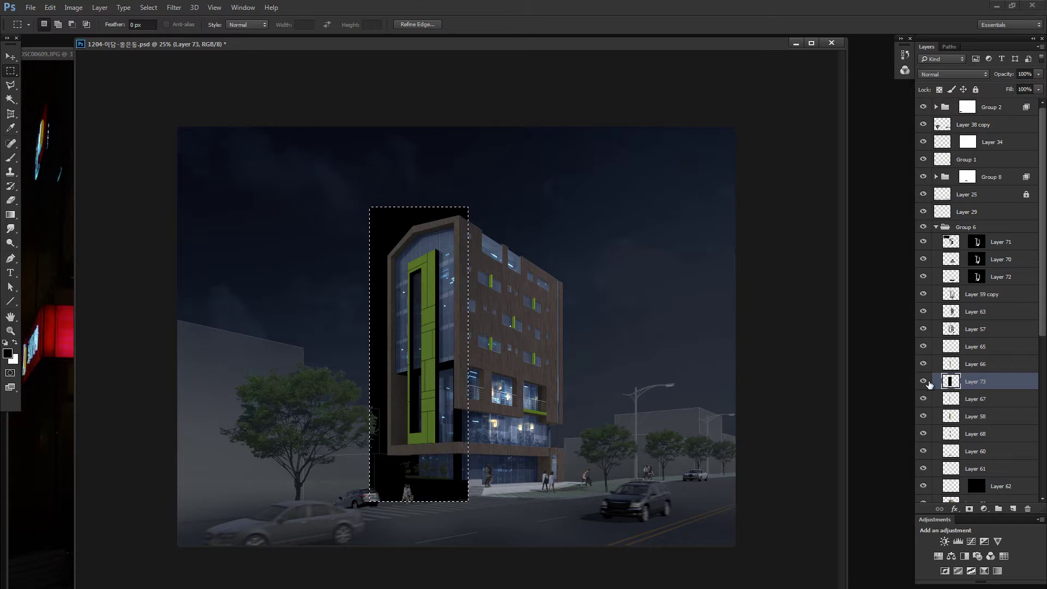
Step: Move Layer 73 to the top of Group 6 and set it to Color Dodge
{"action": "key", "text": "v"}
{"action": "left_click_drag", "start_coordinate": [960, 386], "coordinate": [956, 238]}
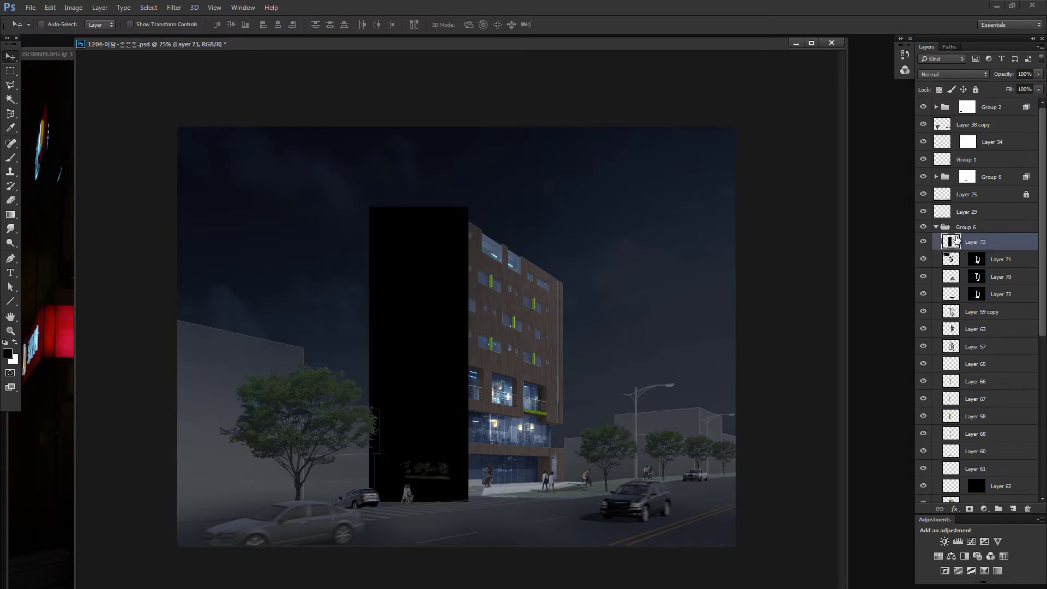
{"action": "left_click", "coordinate": [938, 75]}
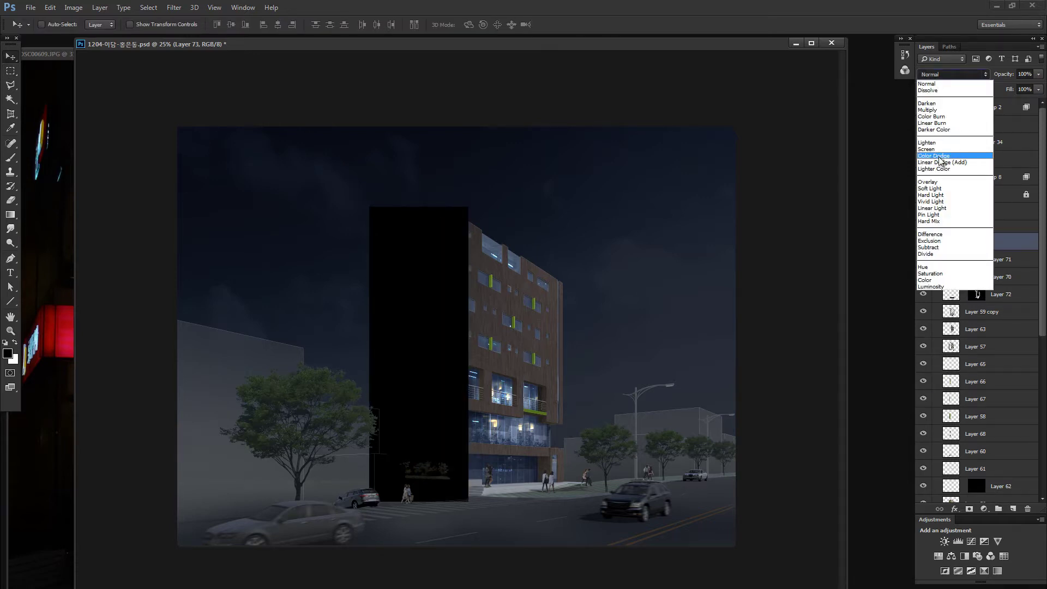
{"action": "left_click", "coordinate": [941, 149]}
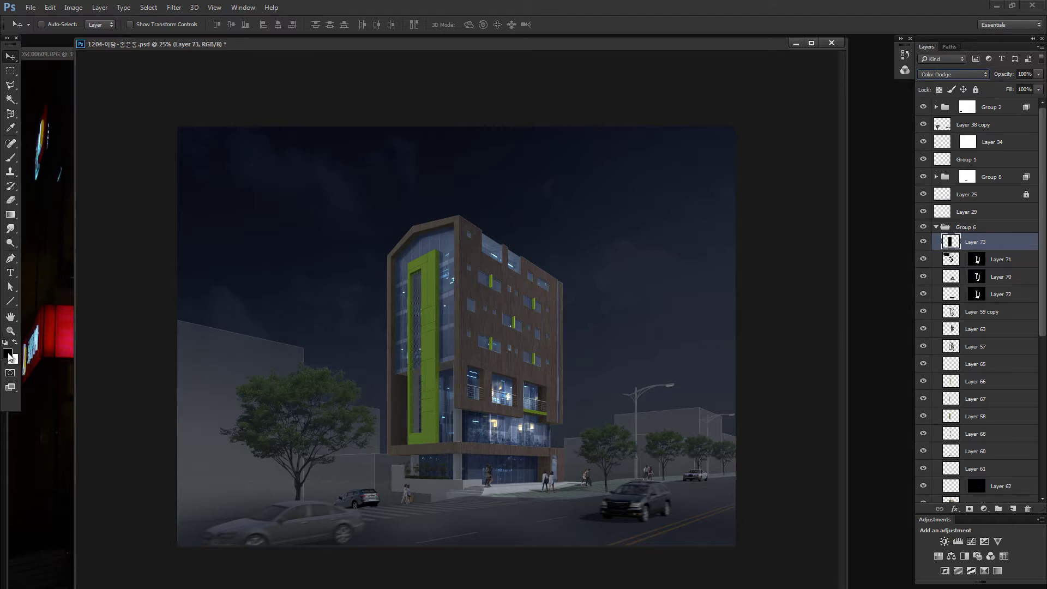
Step: Set the foreground colour to a muted blue-grey
{"action": "left_click", "coordinate": [8, 354]}
{"action": "left_click", "coordinate": [549, 112]}
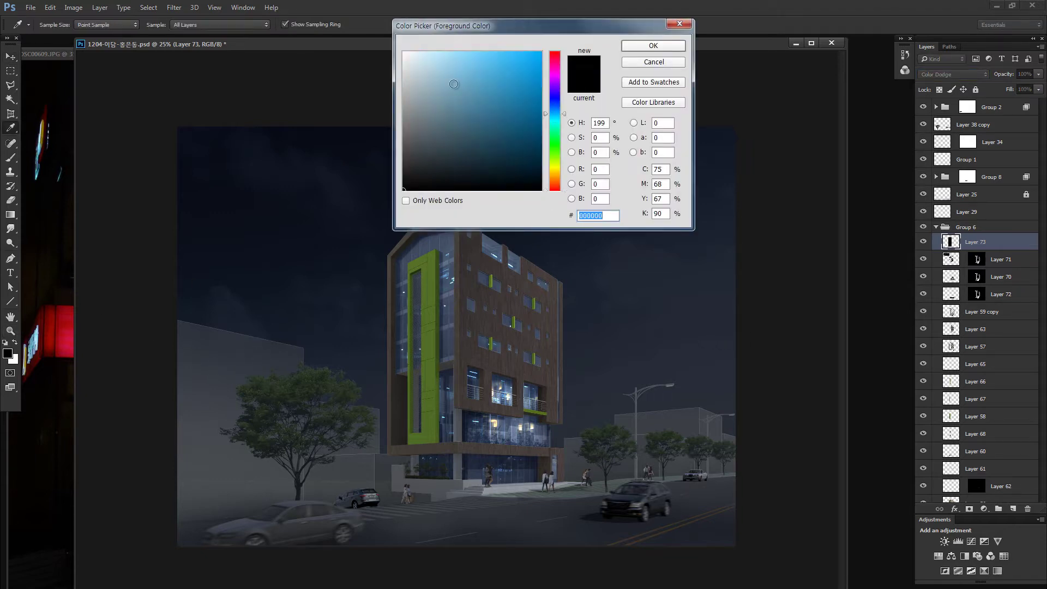
{"action": "left_click", "coordinate": [441, 109]}
{"action": "left_click", "coordinate": [648, 48]}
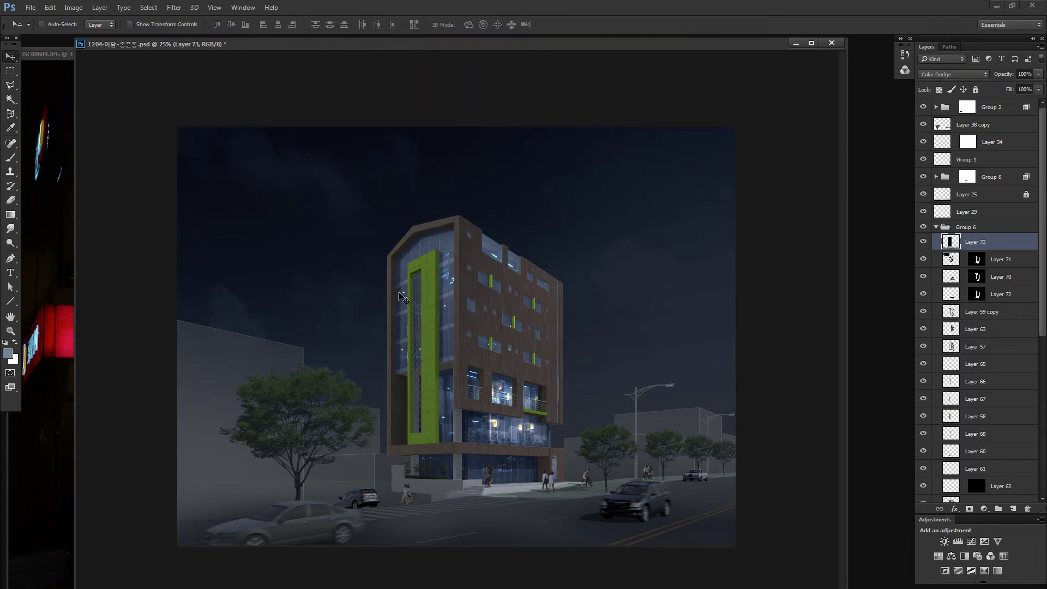
Step: Try soft-brush glow strokes along the glass strip, undoing each one
{"action": "key", "text": "b"}
{"action": "mouse_move", "coordinate": [428, 322]}
{"action": "left_mouse_down"}
{"action": "mouse_move", "coordinate": [379, 355]}
{"action": "mouse_move", "coordinate": [357, 452]}
{"action": "left_mouse_up"}
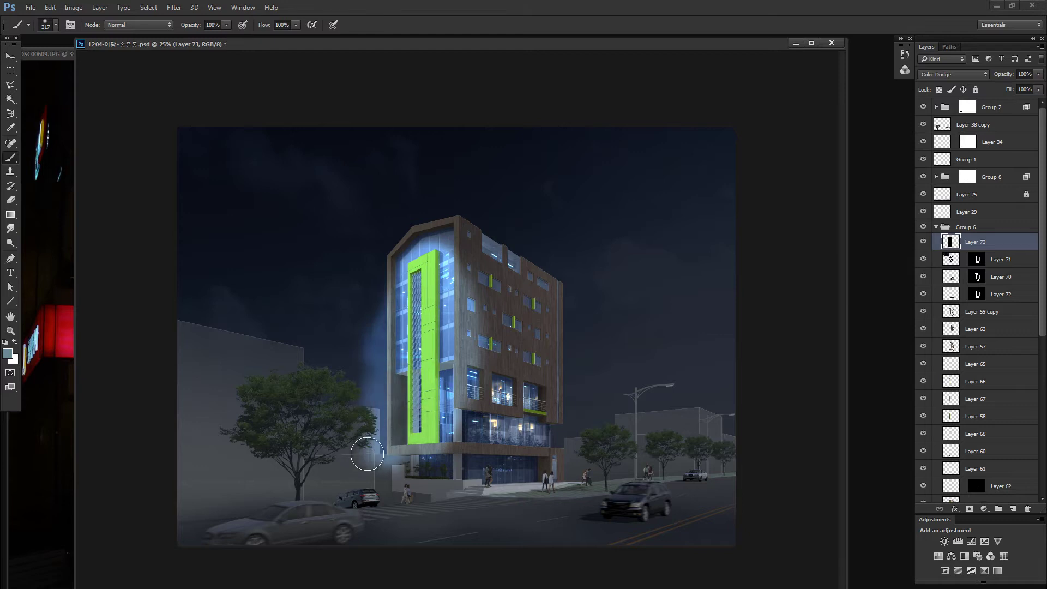
{"action": "key", "text": "ctrl+z"}
{"action": "left_click_drag", "start_coordinate": [395, 301], "coordinate": [397, 398]}
{"action": "key", "text": "ctrl+z"}
{"action": "mouse_move", "coordinate": [420, 355]}
{"action": "left_mouse_down"}
{"action": "mouse_move", "coordinate": [401, 374]}
{"action": "mouse_move", "coordinate": [399, 267]}
{"action": "left_mouse_up"}
{"action": "key", "text": "ctrl+z"}
{"action": "left_click_drag", "start_coordinate": [406, 311], "coordinate": [415, 447]}
{"action": "key", "text": "ctrl+z"}
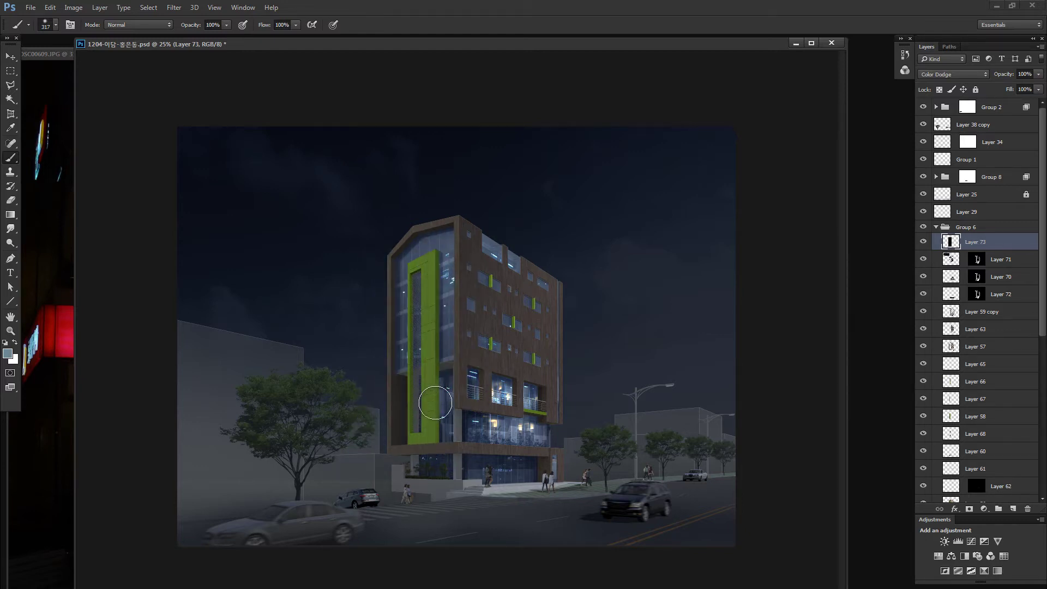
Step: Load the green panel's outline, narrow it to the inner glass strip, and mask Layer 73
{"action": "key", "text": "z"}
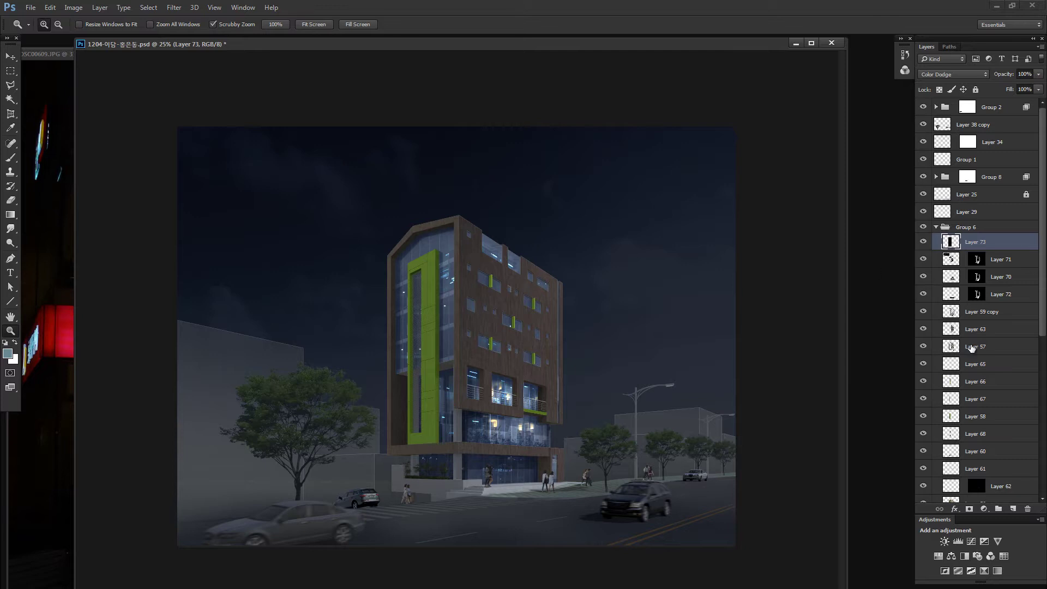
{"action": "left_click", "coordinate": [951, 380], "text": "ctrl"}
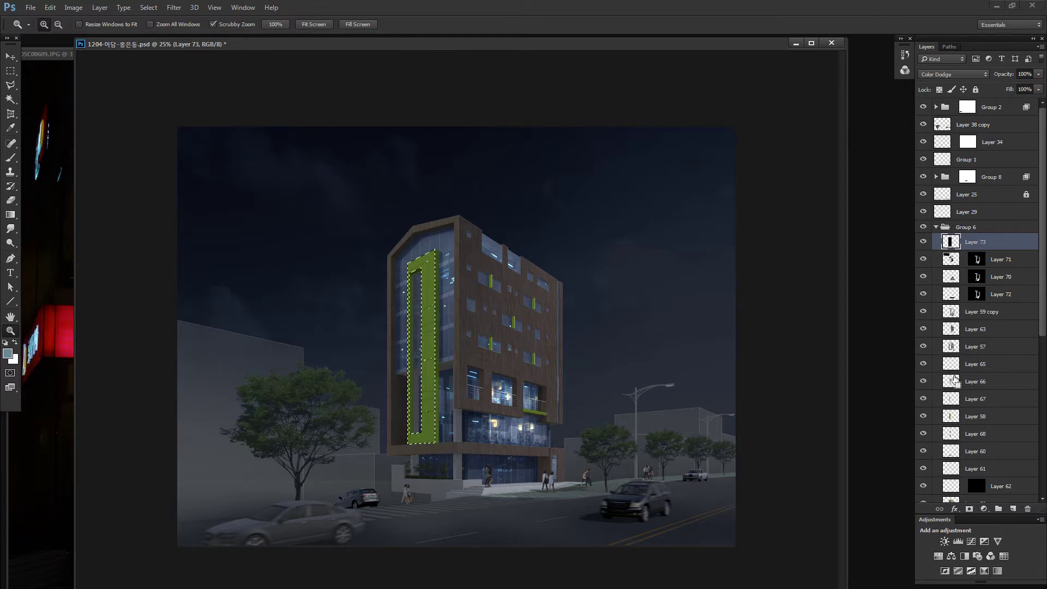
{"action": "left_click", "coordinate": [951, 398], "text": "ctrl"}
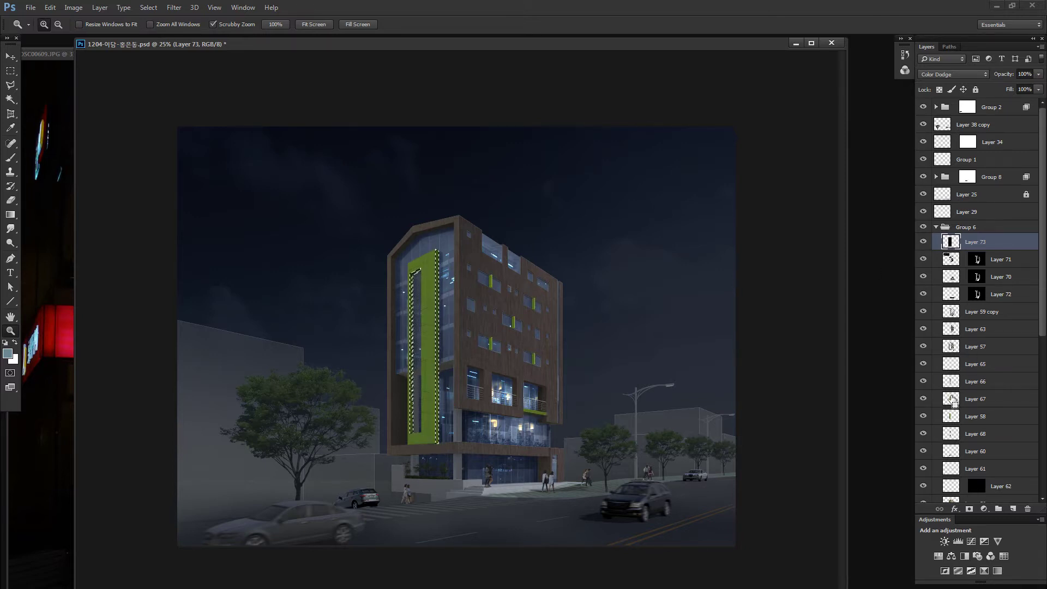
{"action": "left_click", "coordinate": [969, 508]}
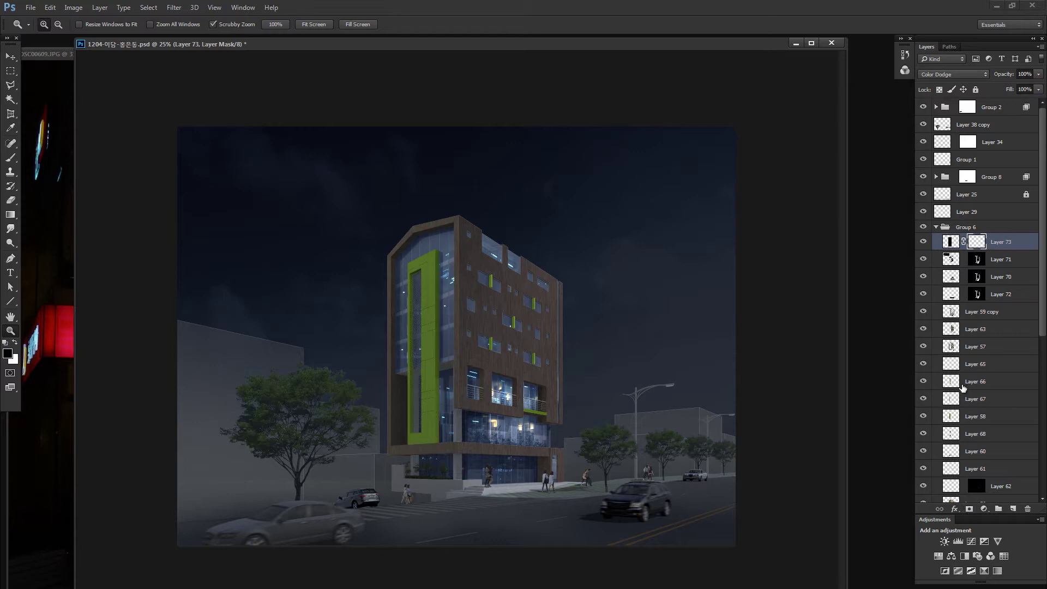
Step: Inspect Layer 73 on its own, then target its pixels for brush painting
{"action": "left_click", "coordinate": [924, 242], "text": "alt"}
{"action": "left_click", "coordinate": [924, 243], "text": "alt"}
{"action": "left_click", "coordinate": [951, 242]}
{"action": "key", "text": "b"}
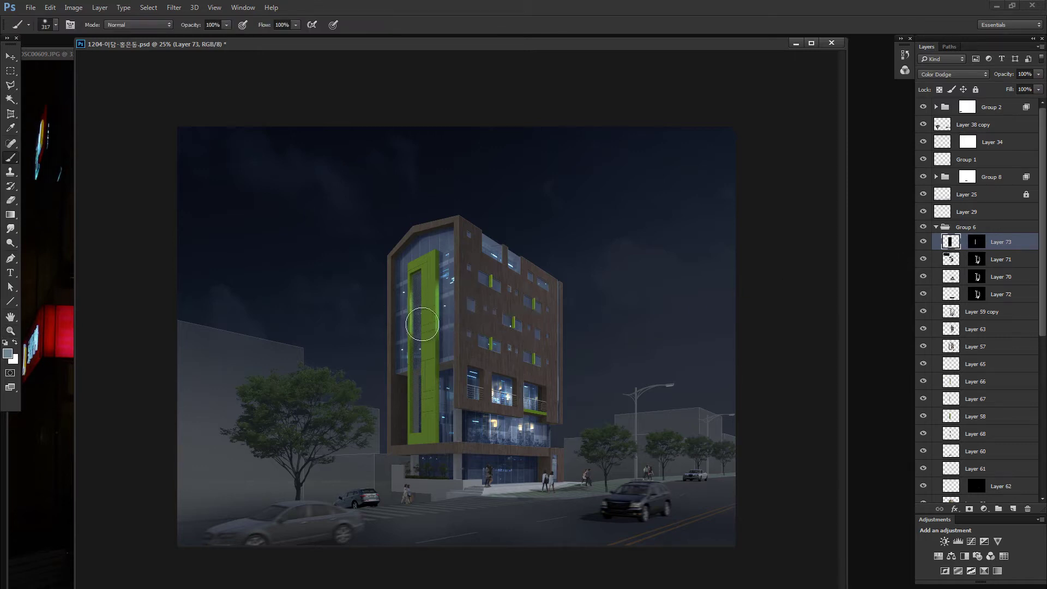
{"action": "key", "text": "ctrl+z"}
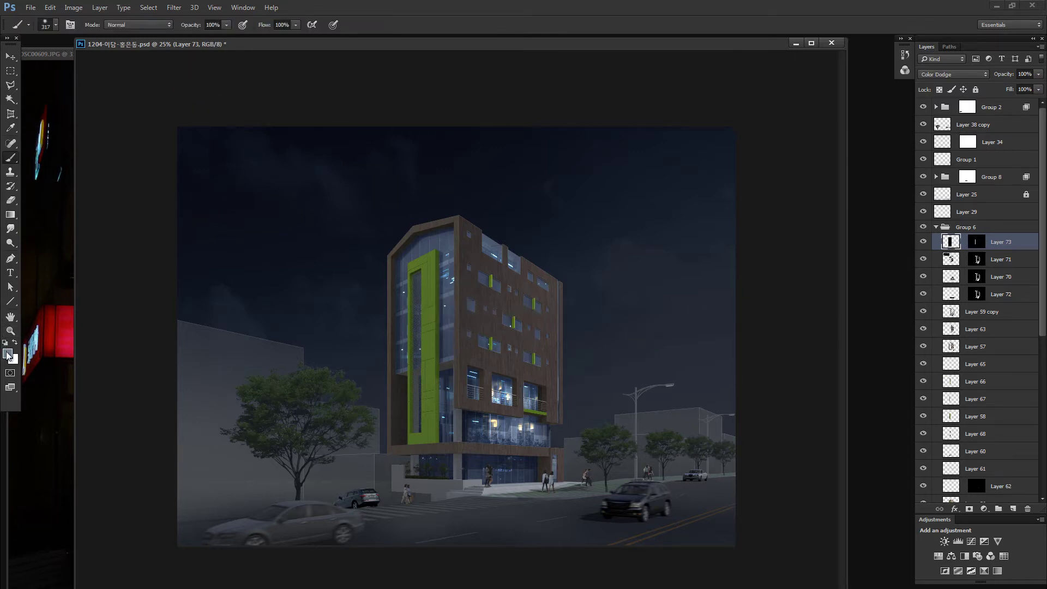
Step: Switch to a lighter blue and test glow dabs on the green panel's edges, undoing them
{"action": "left_click", "coordinate": [7, 352]}
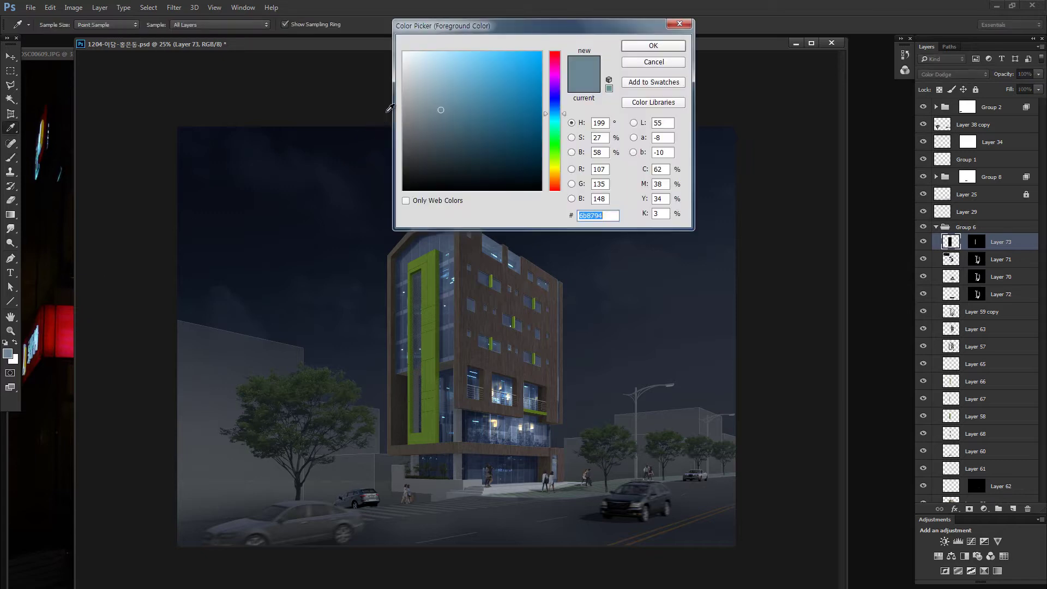
{"action": "left_click", "coordinate": [423, 73]}
{"action": "left_click", "coordinate": [637, 52]}
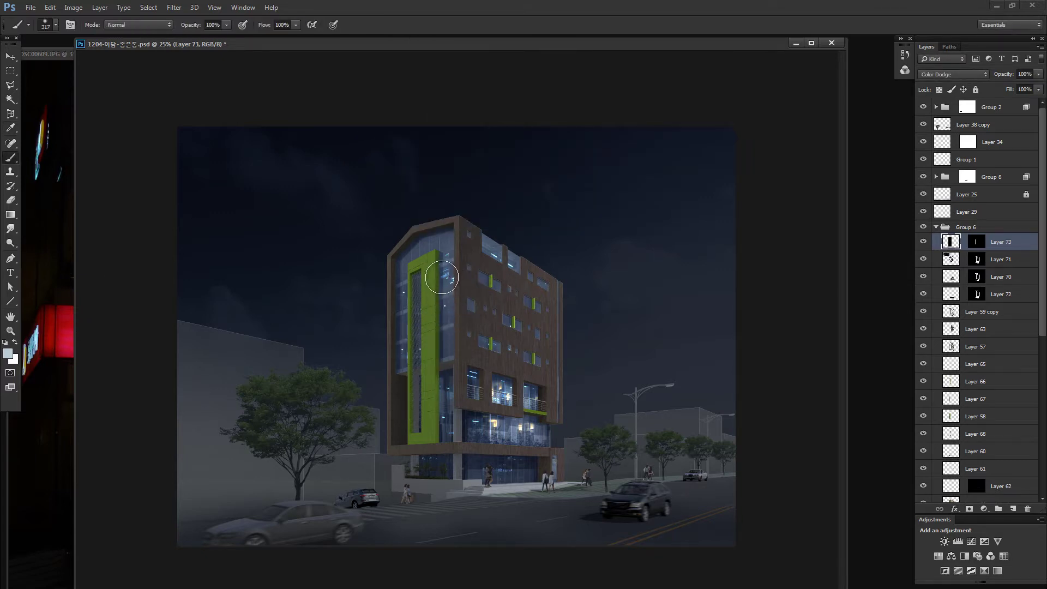
{"action": "left_click", "coordinate": [410, 314]}
{"action": "key", "text": "ctrl+z"}
{"action": "left_click", "coordinate": [447, 326]}
{"action": "key", "text": "ctrl+z"}
{"action": "left_click", "coordinate": [423, 371]}
{"action": "key", "text": "ctrl+z"}
{"action": "left_click", "coordinate": [447, 326]}
{"action": "key", "text": "ctrl+z"}
Step: Select the wood cladding Layer 57, show it alone, and zoom in
{"action": "key", "text": "v"}
{"action": "left_click", "coordinate": [482, 249]}
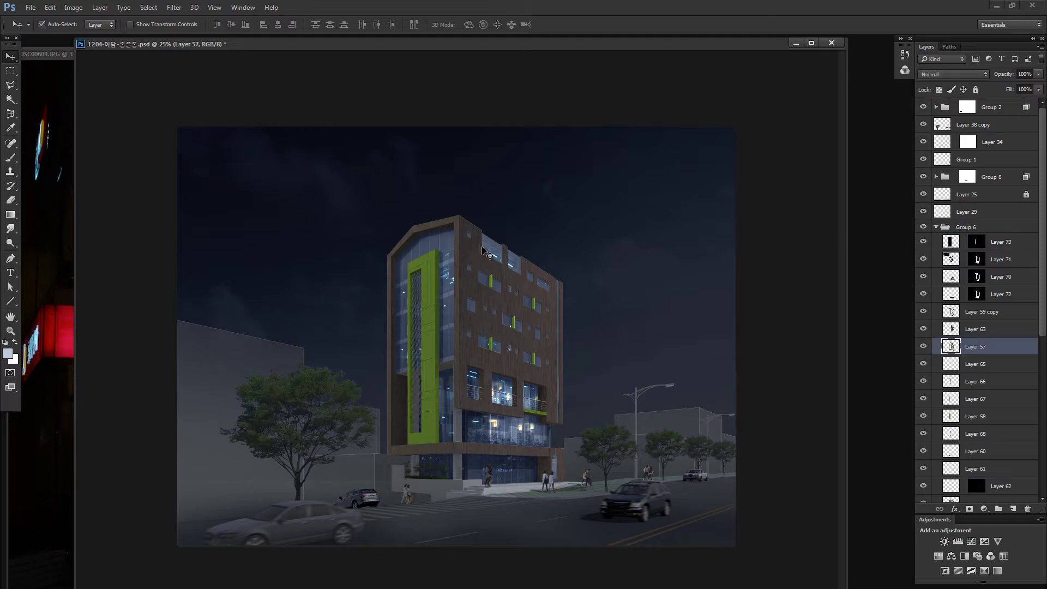
{"action": "left_click", "coordinate": [923, 346], "text": "alt"}
{"action": "key", "text": "z"}
{"action": "left_click_drag", "start_coordinate": [414, 434], "coordinate": [479, 435]}
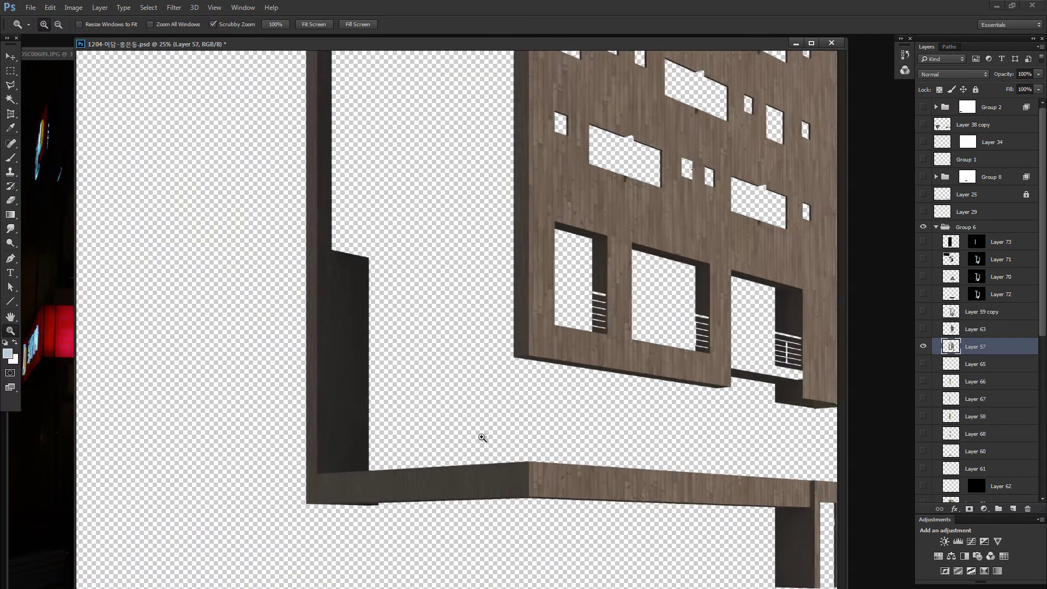
Step: Start a polygonal-lasso outline of the top corner beam to its inner corner
{"action": "key", "text": "l"}
{"action": "mouse_move", "coordinate": [505, 159]}
{"action": "left_mouse_down"}
{"action": "mouse_move", "coordinate": [514, 414]}
{"action": "mouse_move", "coordinate": [547, 219]}
{"action": "mouse_move", "coordinate": [612, 214]}
{"action": "left_mouse_up"}
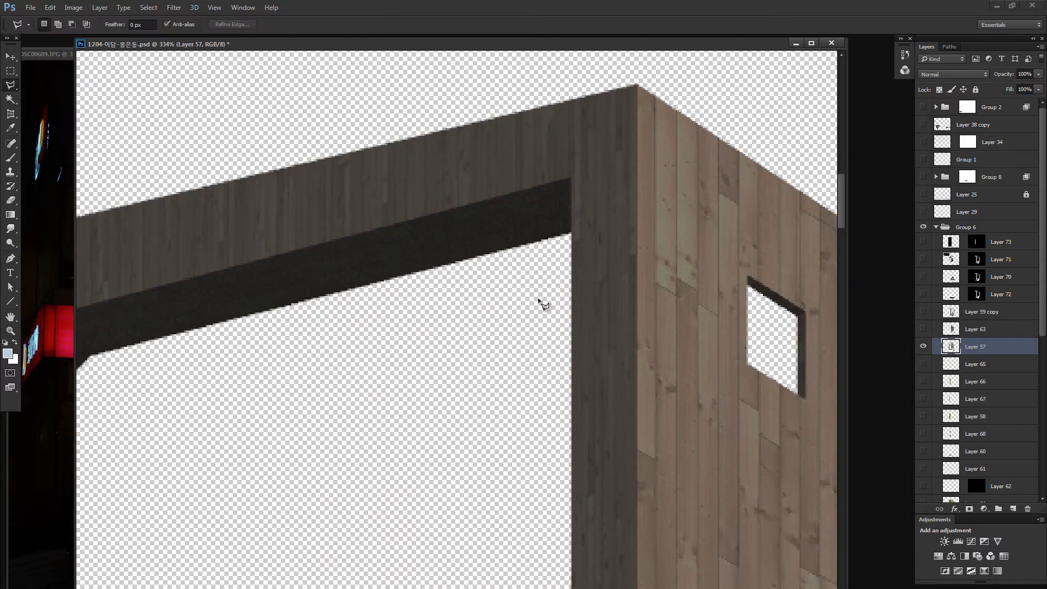
{"action": "left_click", "coordinate": [540, 304]}
{"action": "left_click_drag", "start_coordinate": [290, 281], "coordinate": [664, 199]}
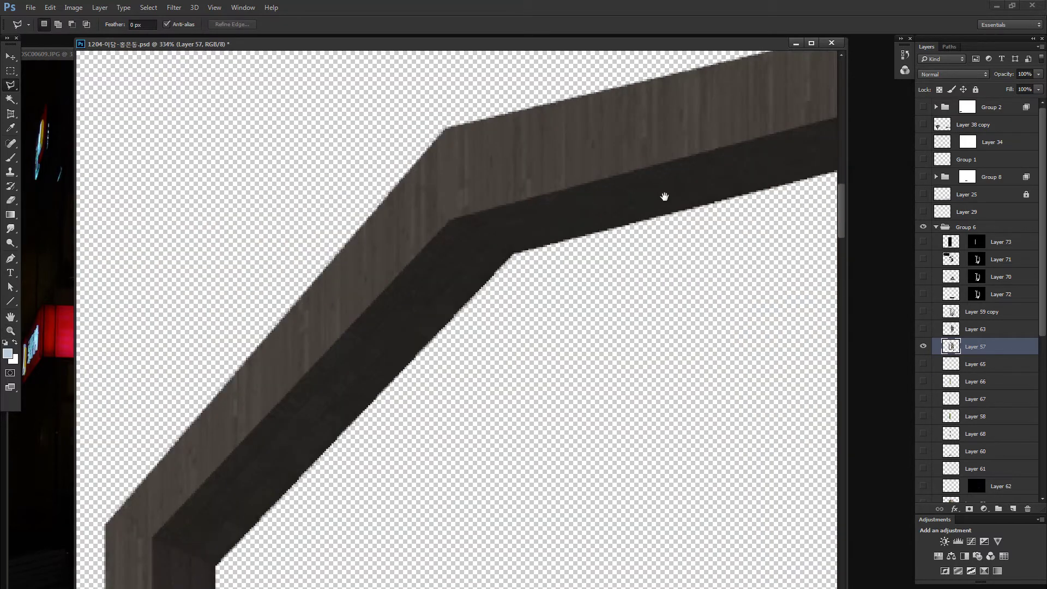
{"action": "left_click_drag", "start_coordinate": [443, 241], "coordinate": [626, 206]}
{"action": "left_click", "coordinate": [631, 186]}
{"action": "left_click_drag", "start_coordinate": [445, 420], "coordinate": [627, 245]}
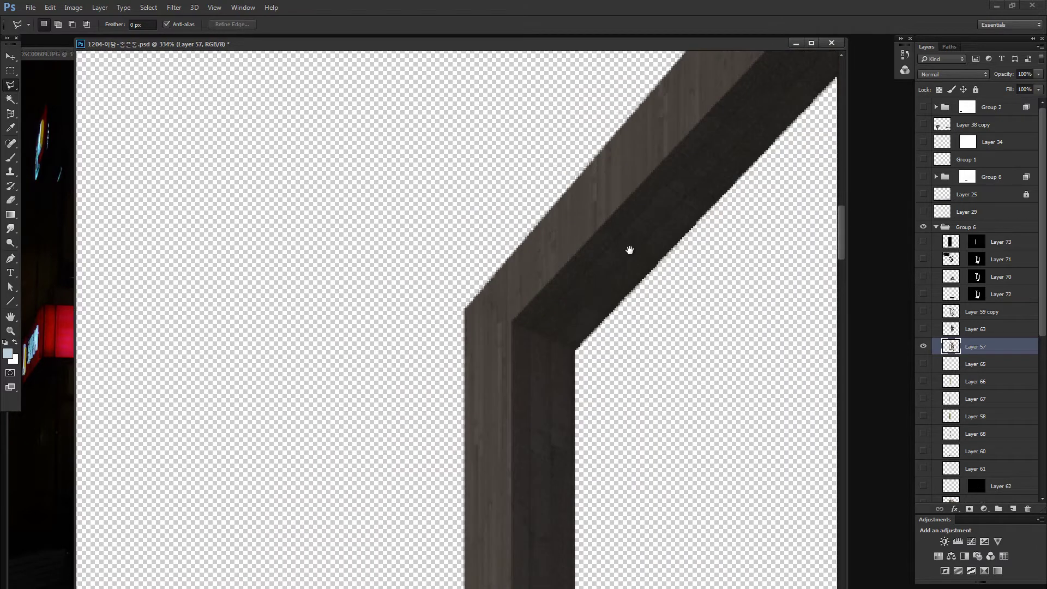
{"action": "left_click", "coordinate": [512, 322]}
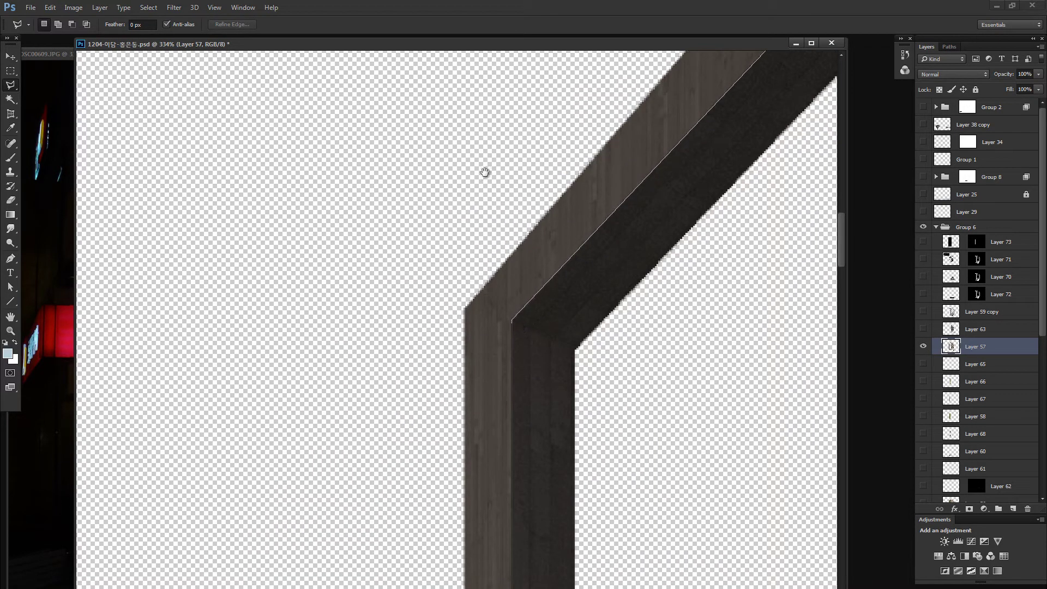
Step: Trace the outline down the beam's left edge and close it into a selection
{"action": "left_click_drag", "start_coordinate": [490, 425], "coordinate": [430, 252]}
{"action": "left_click_drag", "start_coordinate": [388, 444], "coordinate": [331, 254]}
{"action": "left_click_drag", "start_coordinate": [376, 578], "coordinate": [345, 292]}
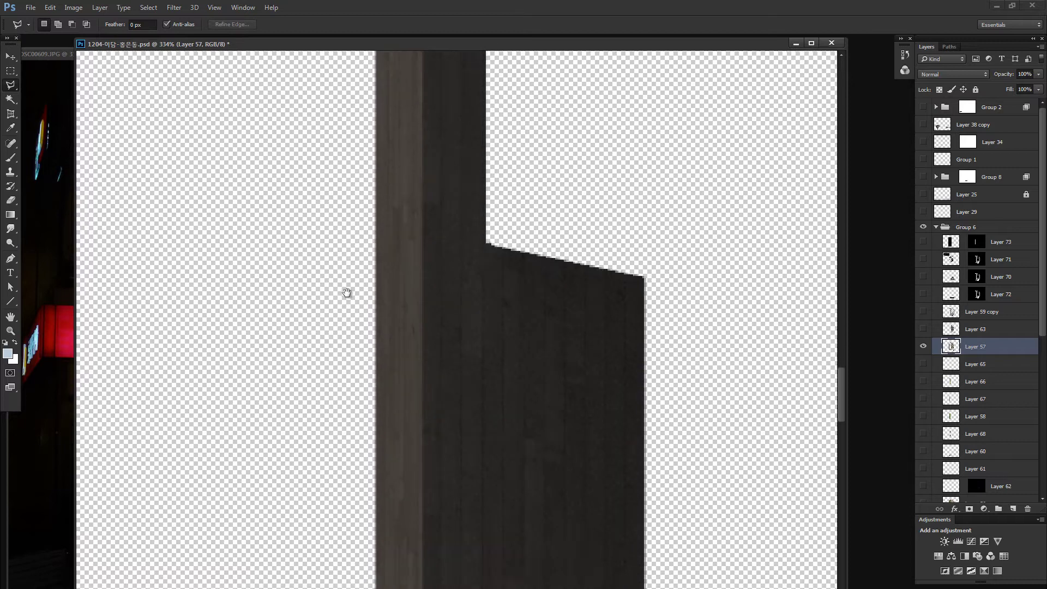
{"action": "left_click_drag", "start_coordinate": [349, 546], "coordinate": [339, 367]}
{"action": "left_click", "coordinate": [424, 492]}
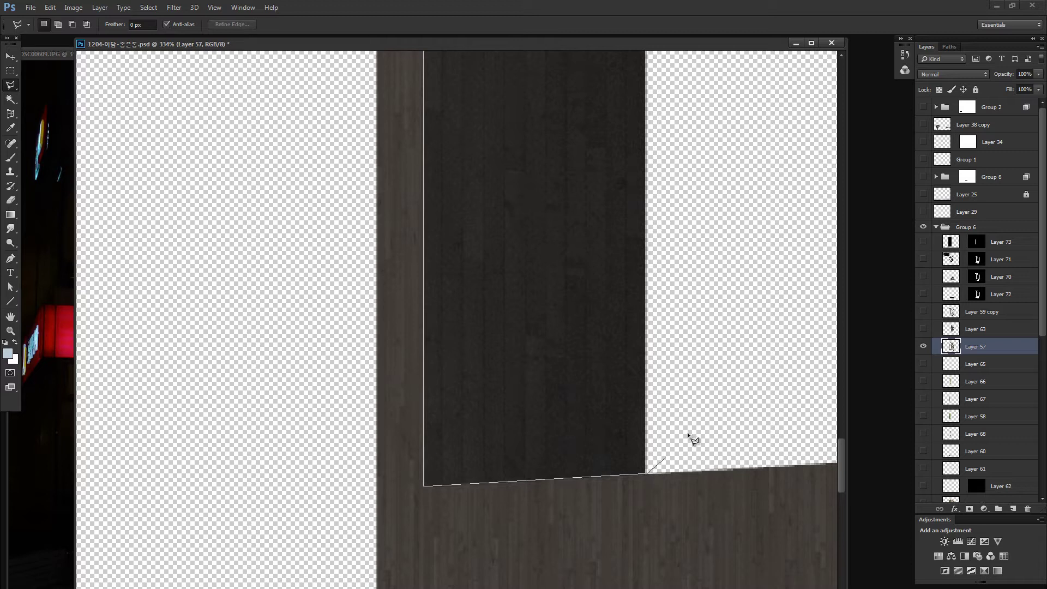
{"action": "mouse_move", "coordinate": [693, 420]}
{"action": "left_mouse_down"}
{"action": "mouse_move", "coordinate": [785, 368]}
{"action": "mouse_move", "coordinate": [589, 316]}
{"action": "left_mouse_up"}
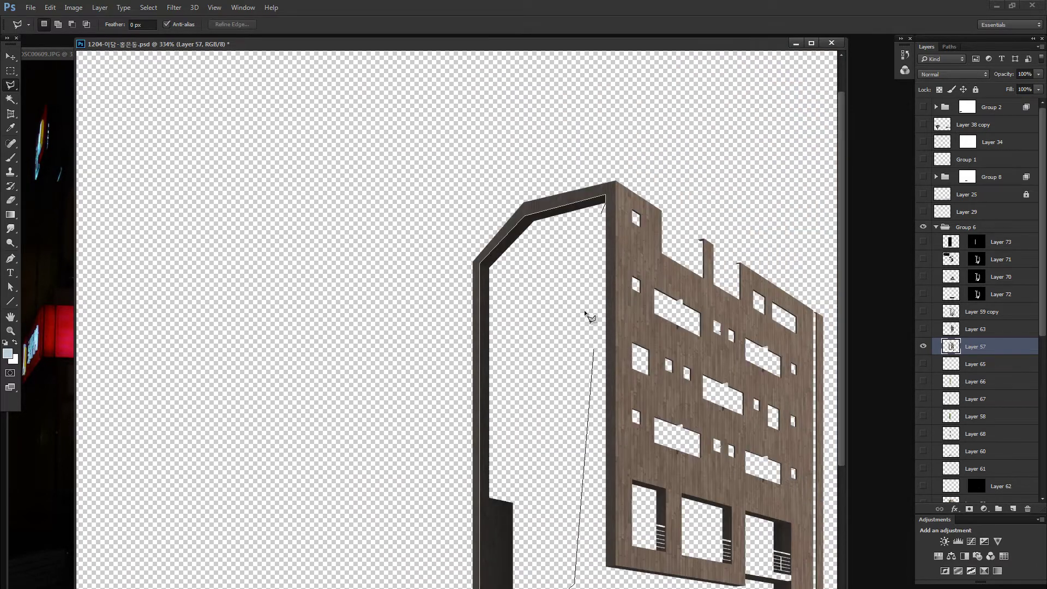
{"action": "double_click", "coordinate": [588, 316]}
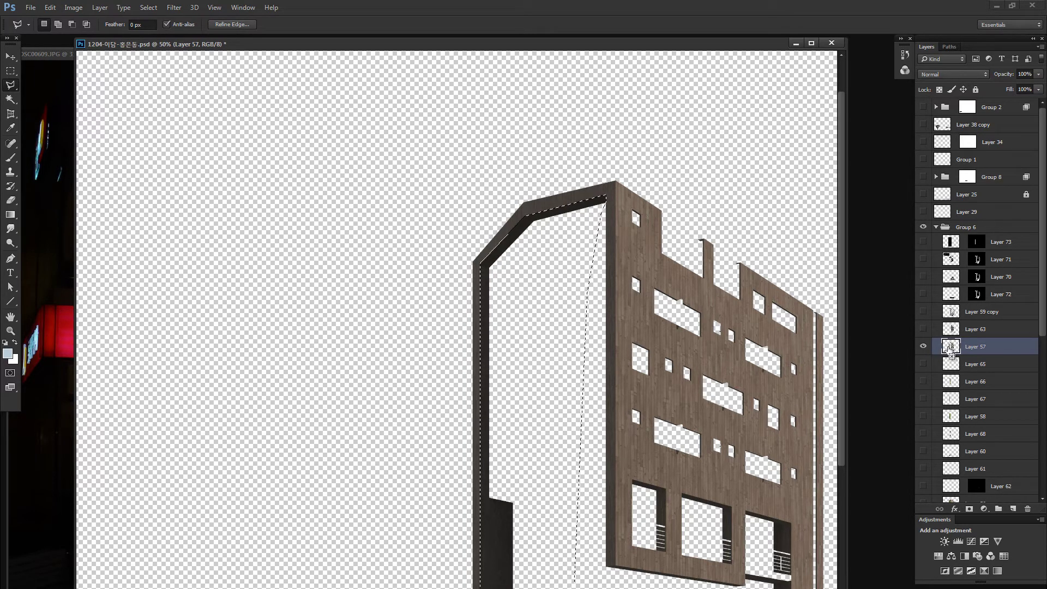
Step: Intersect with the pillar's pixels, fill Layer 73's mask white there, and deselect
{"action": "left_click", "coordinate": [951, 348], "text": "ctrl+alt+shift"}
{"action": "left_click", "coordinate": [923, 242]}
{"action": "left_click", "coordinate": [976, 242], "text": "alt"}
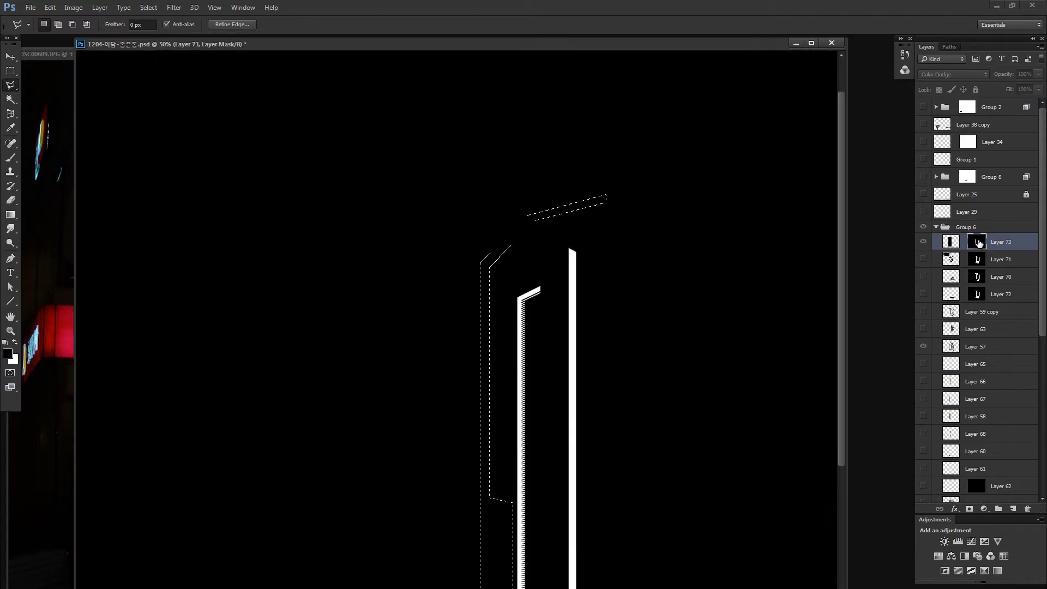
{"action": "key", "text": "ctrl+BackSpace"}
{"action": "key", "text": "ctrl+d"}
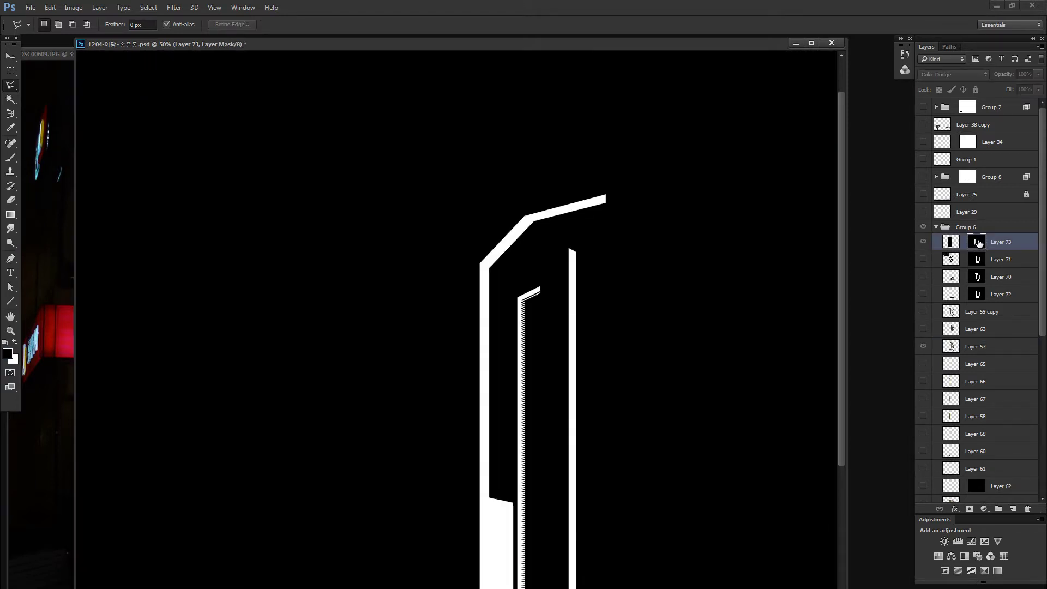
Step: Return to the image view and turn all layers' visibility back on
{"action": "key", "text": "v"}
{"action": "left_click", "coordinate": [951, 243]}
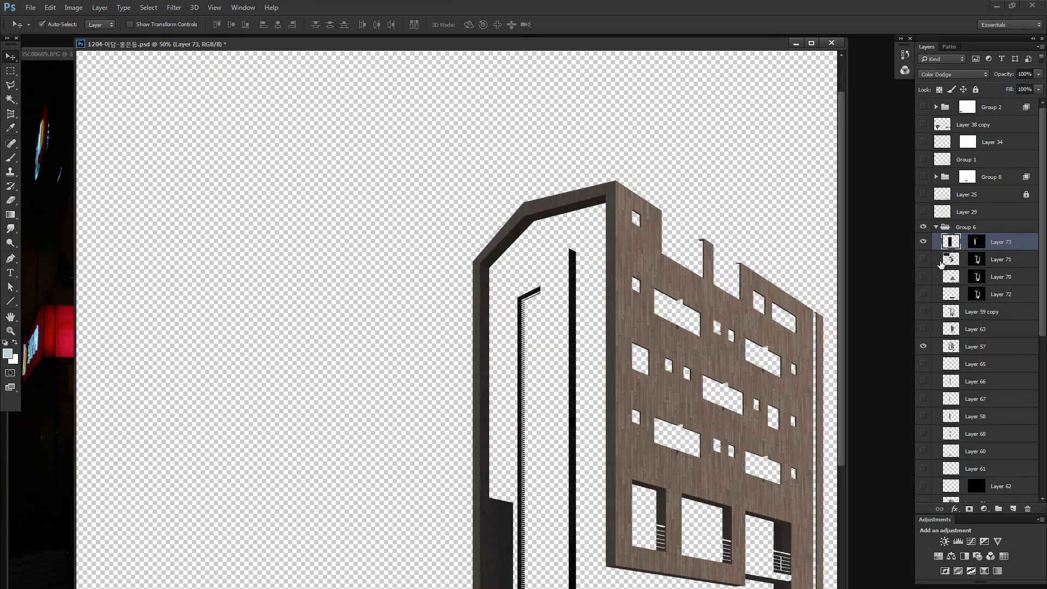
{"action": "right_click", "coordinate": [926, 244]}
{"action": "left_click", "coordinate": [958, 262]}
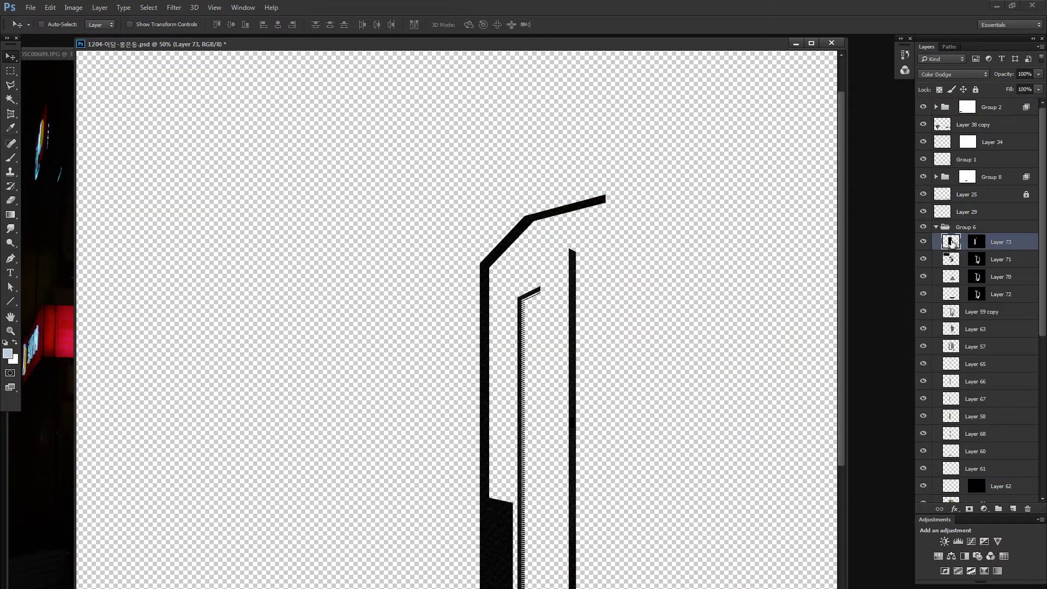
{"action": "left_click", "coordinate": [924, 243], "text": "alt"}
Step: Try a glow stroke down the building's left edge, undo it, and zoom out
{"action": "key", "text": "b"}
{"action": "left_click_drag", "start_coordinate": [502, 261], "coordinate": [523, 578]}
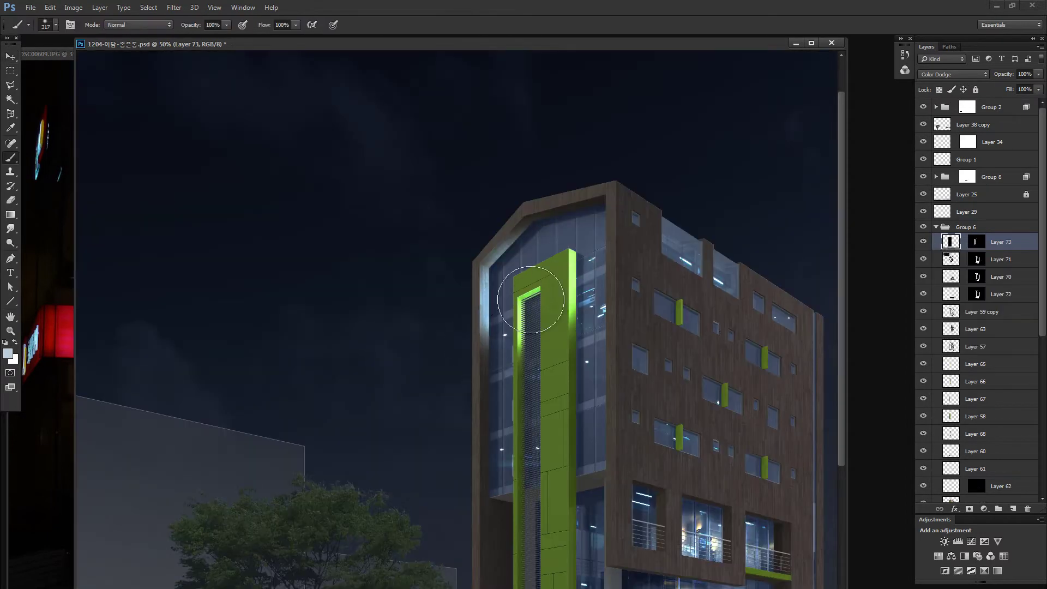
{"action": "key", "text": "ctrl+z"}
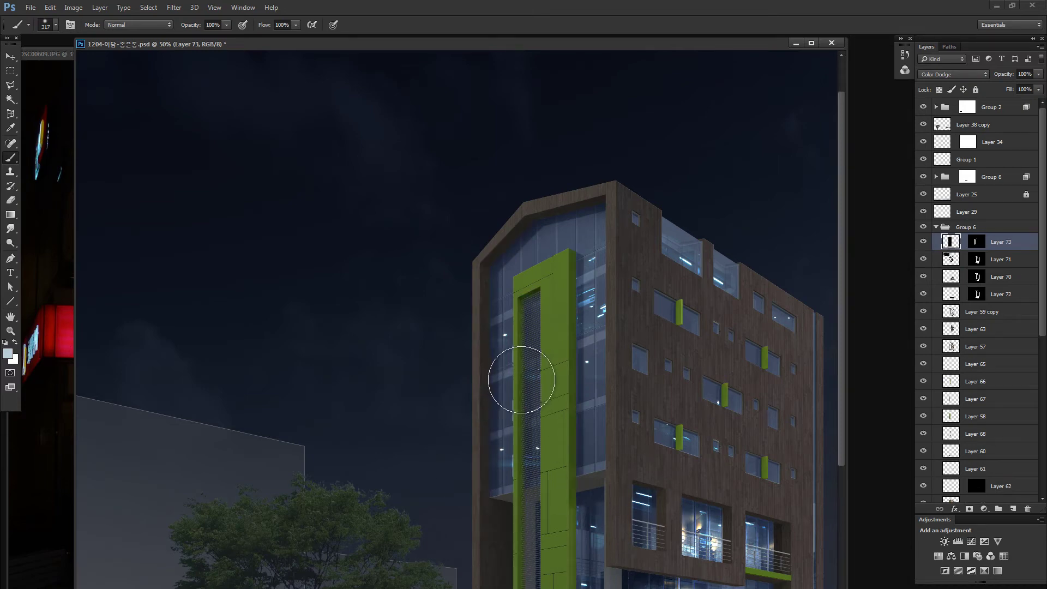
{"action": "key", "text": "ctrl+minus"}
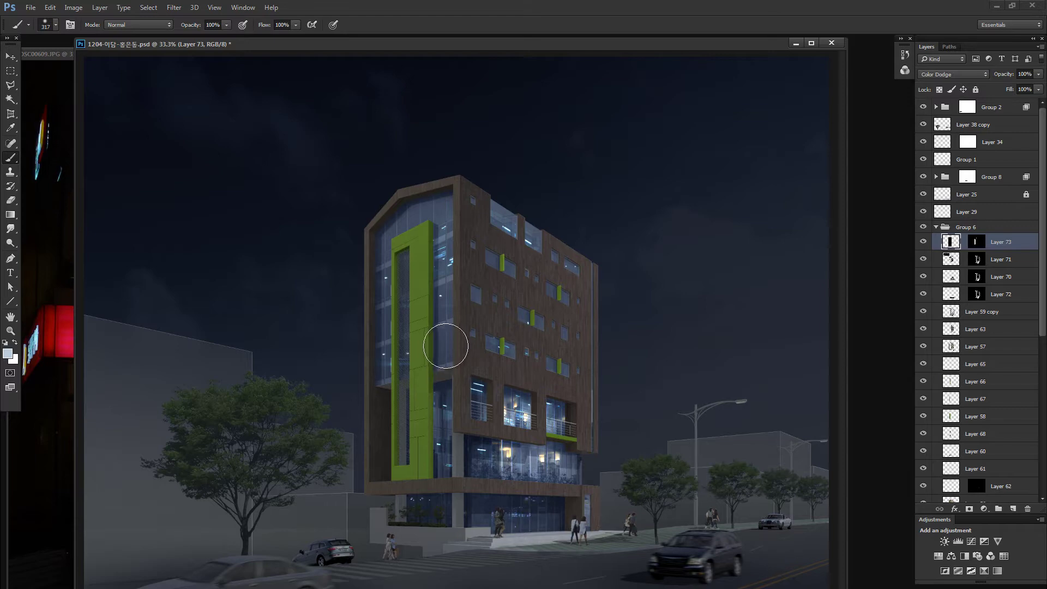
{"action": "scroll", "coordinate": [445, 346], "scroll_direction": "down", "scroll_amount": 1}
{"action": "scroll", "coordinate": [444, 346], "scroll_direction": "up", "scroll_amount": 3}
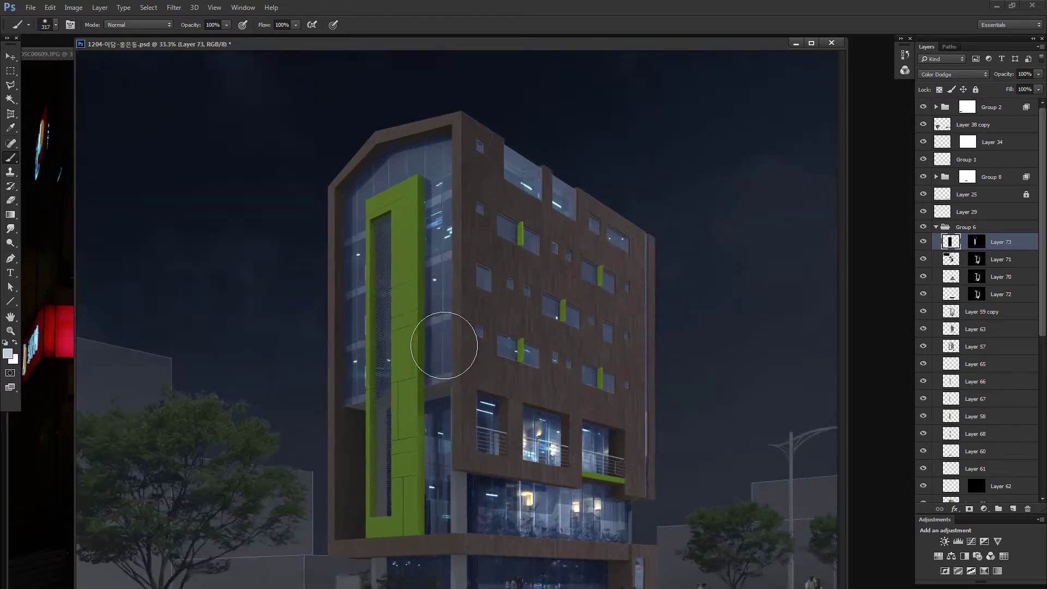
Step: Set brush opacity to 45% and test softer strokes on the green panel's edge, undoing them
{"action": "left_click_drag", "start_coordinate": [421, 269], "coordinate": [423, 293]}
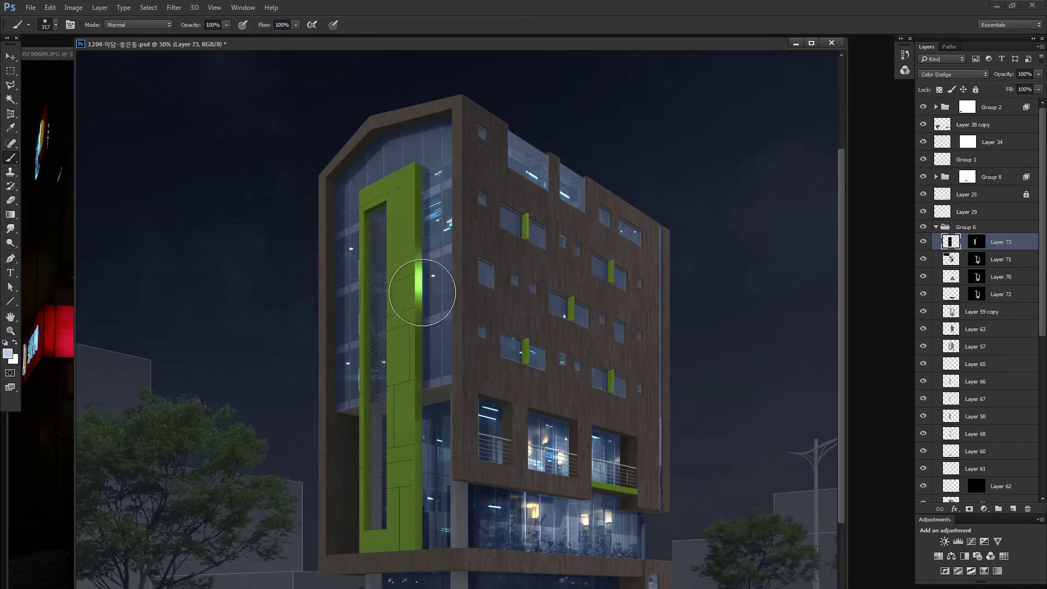
{"action": "key", "text": "ctrl+z"}
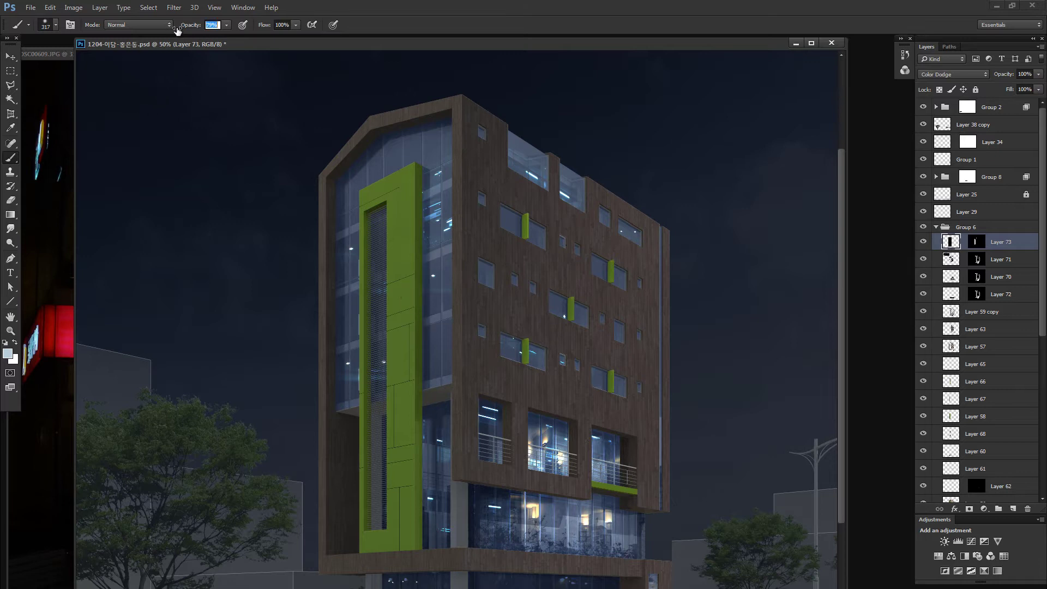
{"action": "type", "text": "45"}
{"action": "left_click_drag", "start_coordinate": [418, 262], "coordinate": [418, 310]}
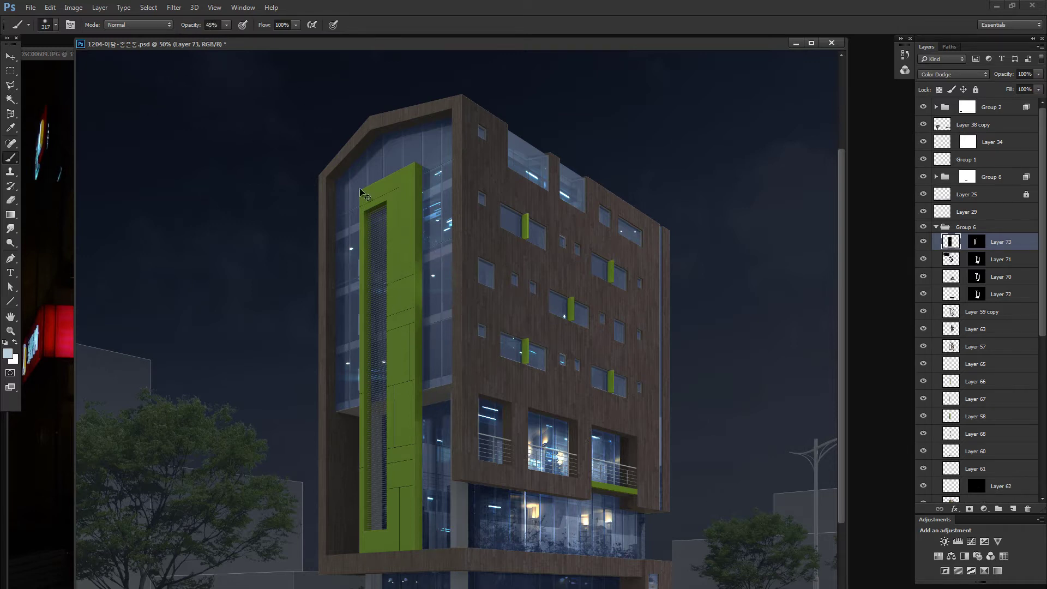
{"action": "key", "text": "ctrl+z"}
Step: Make dark blue-grey #233741 the foreground colour and shrink the brush to size 150
{"action": "left_click", "coordinate": [8, 354]}
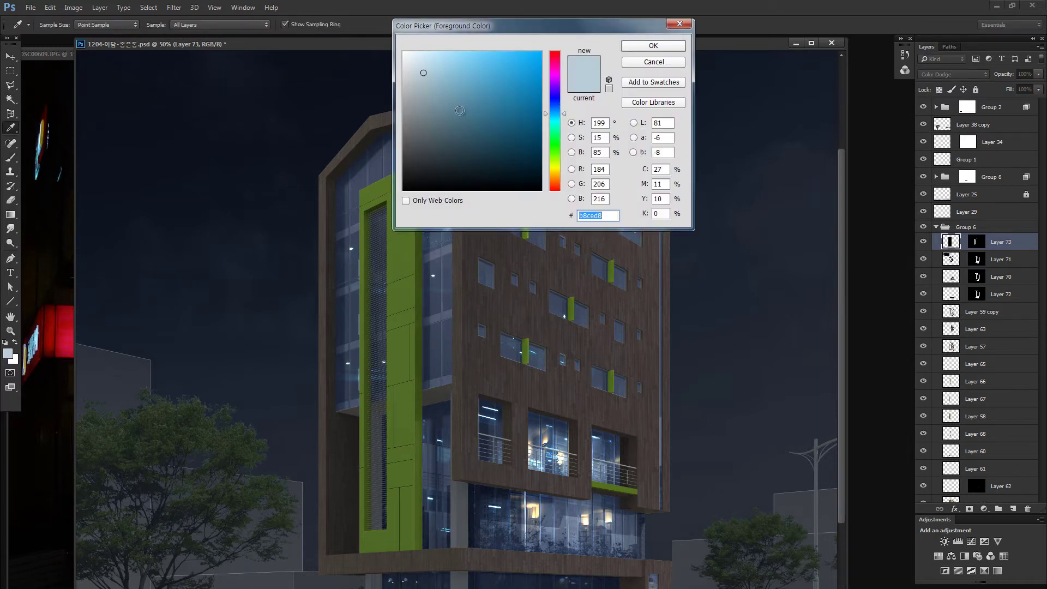
{"action": "left_click", "coordinate": [468, 155]}
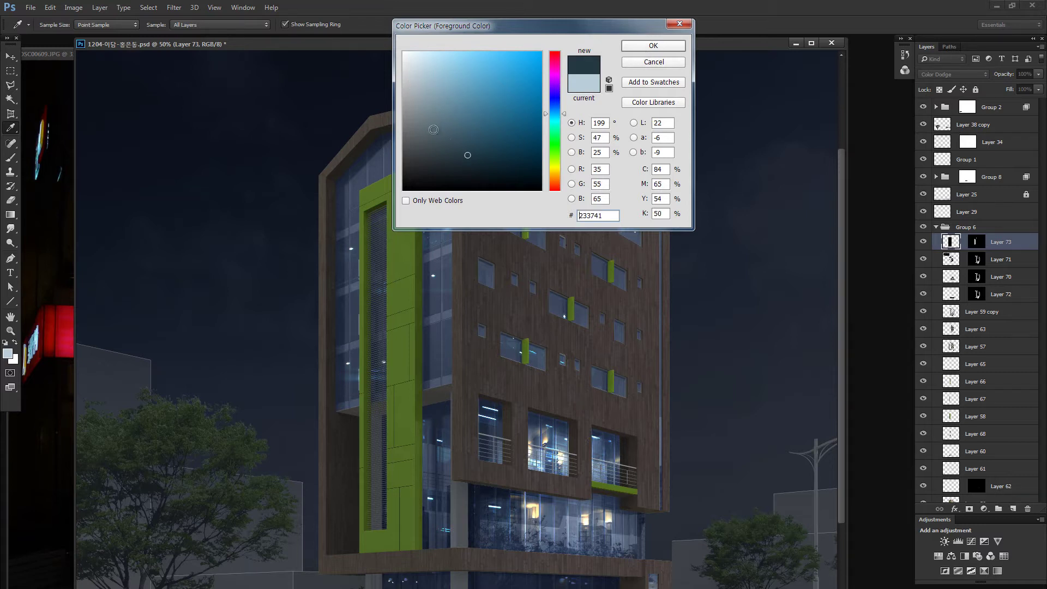
{"action": "left_click", "coordinate": [633, 52]}
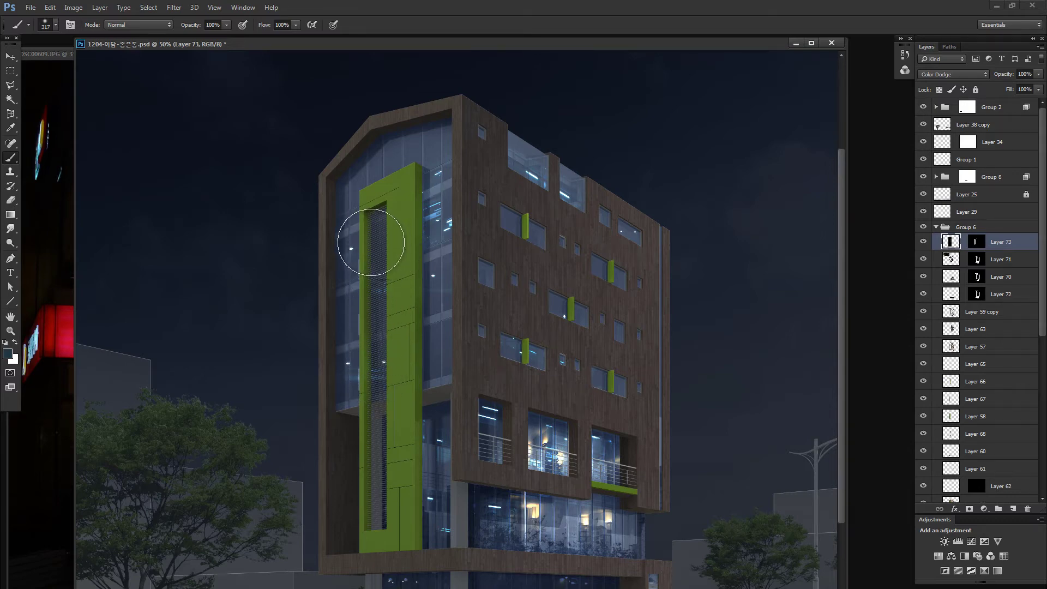
{"action": "key", "text": "bracketleft"}
{"action": "key", "text": "bracketleft"}
{"action": "key", "text": "bracketleft"}
{"action": "key", "text": "l"}
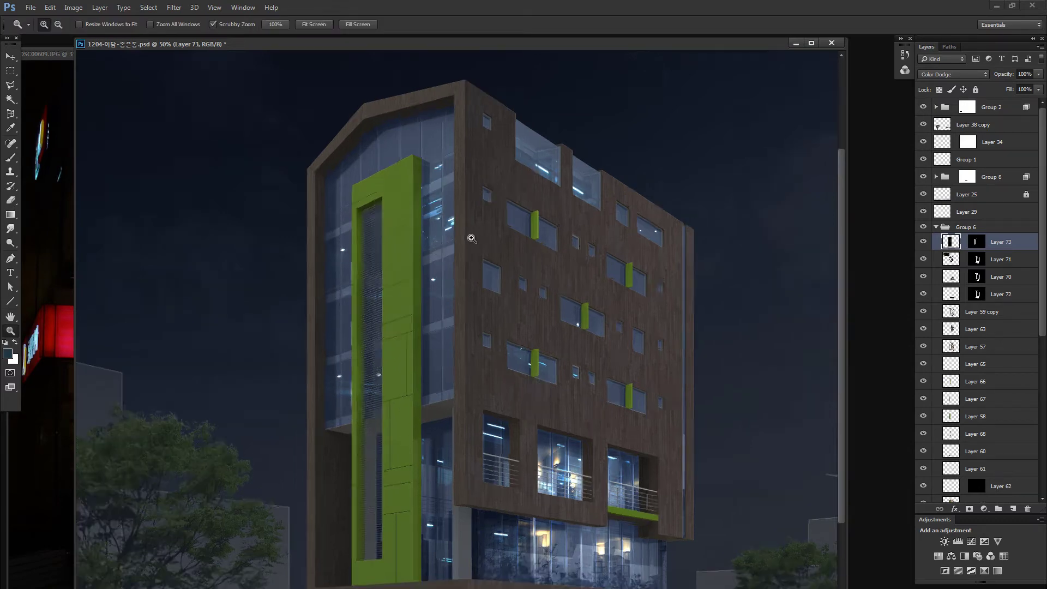
{"action": "scroll", "coordinate": [435, 228], "scroll_direction": "up", "scroll_amount": 4}
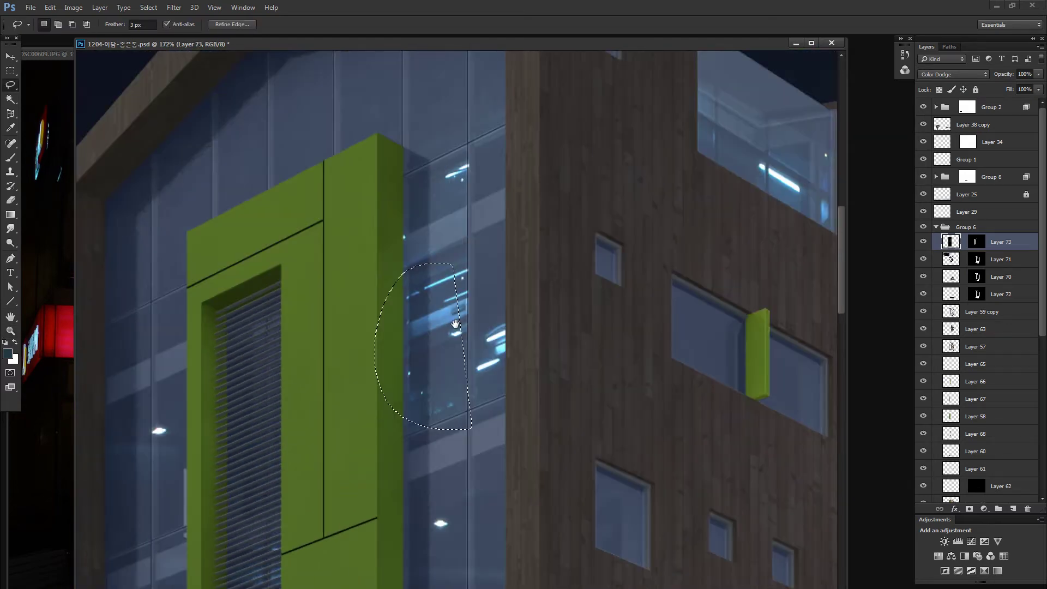
Step: Outline a glass patch, then a polygonal area on the green column, clearing each selection
{"action": "left_click_drag", "start_coordinate": [465, 274], "coordinate": [408, 274]}
{"action": "key", "text": "ctrl+d"}
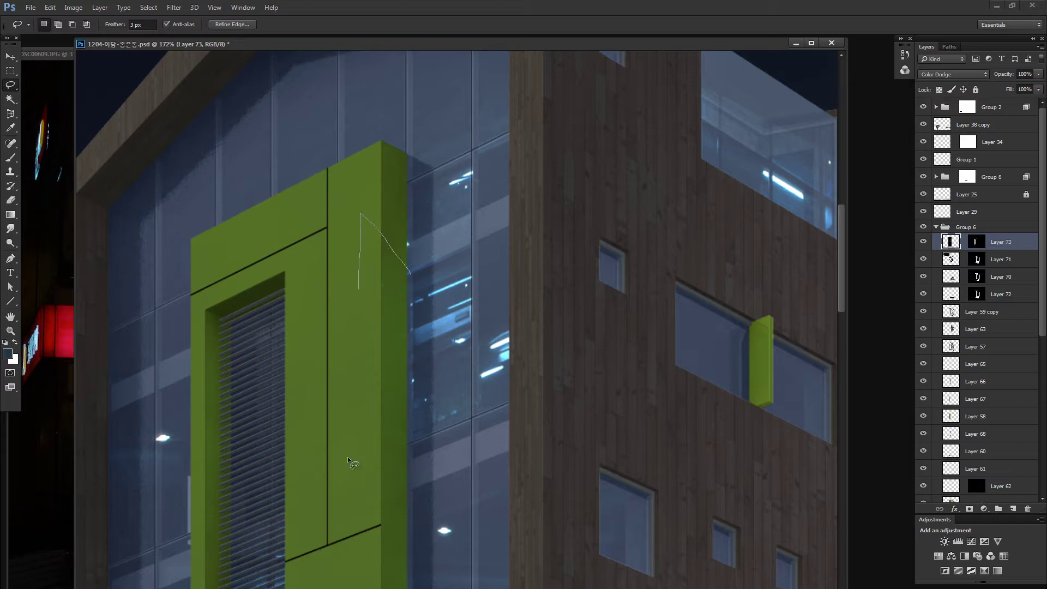
{"action": "key", "text": "ctrl+d"}
{"action": "left_click", "coordinate": [351, 216]}
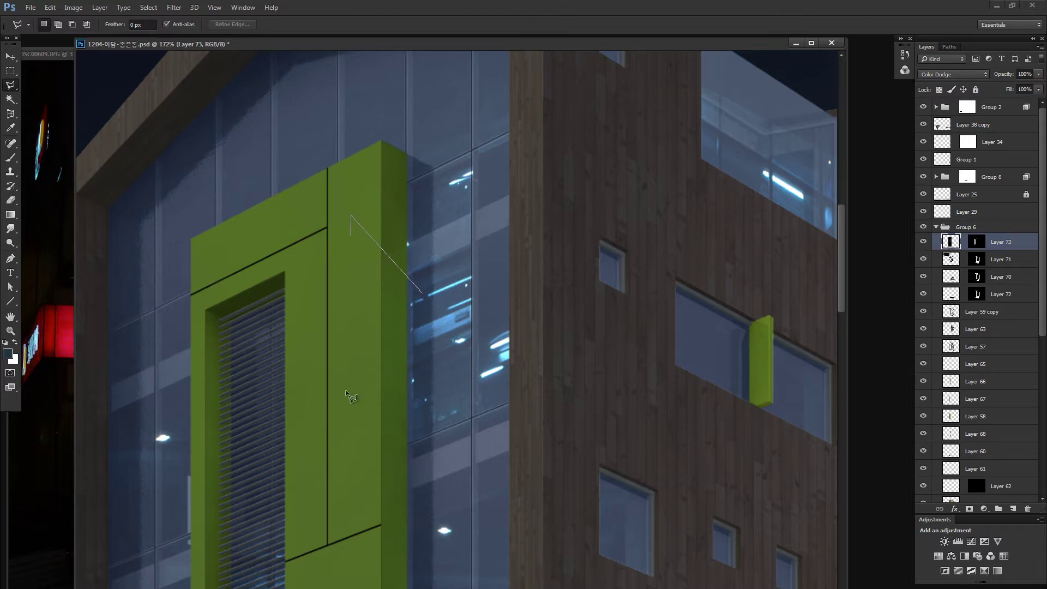
{"action": "left_click", "coordinate": [354, 498]}
{"action": "left_click", "coordinate": [415, 457]}
{"action": "left_click", "coordinate": [446, 409]}
{"action": "key", "text": "ctrl+d"}
{"action": "key", "text": "b"}
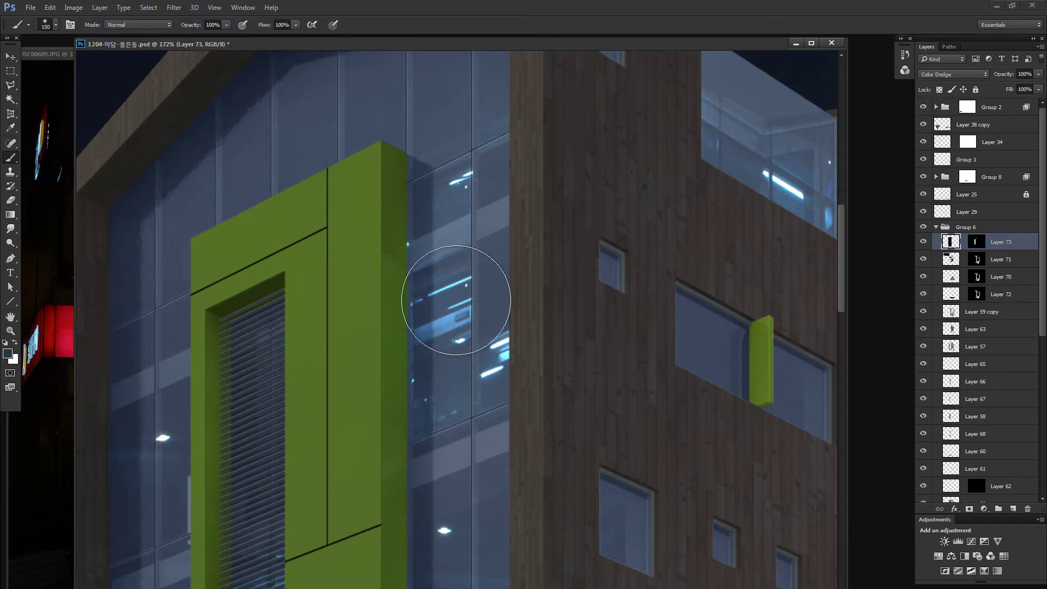
Step: Lasso the glass beside the column, then clear the selection and scroll the view
{"action": "key", "text": "l"}
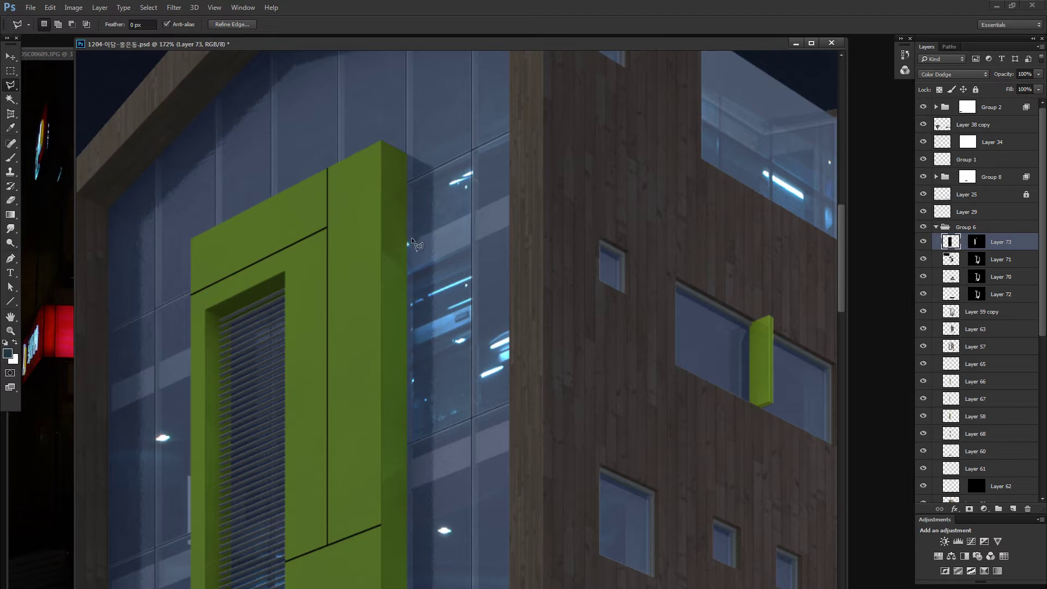
{"action": "left_click", "coordinate": [414, 240]}
{"action": "left_click", "coordinate": [338, 318]}
{"action": "double_click", "coordinate": [436, 99]}
{"action": "key", "text": "b"}
{"action": "key", "text": "ctrl+d"}
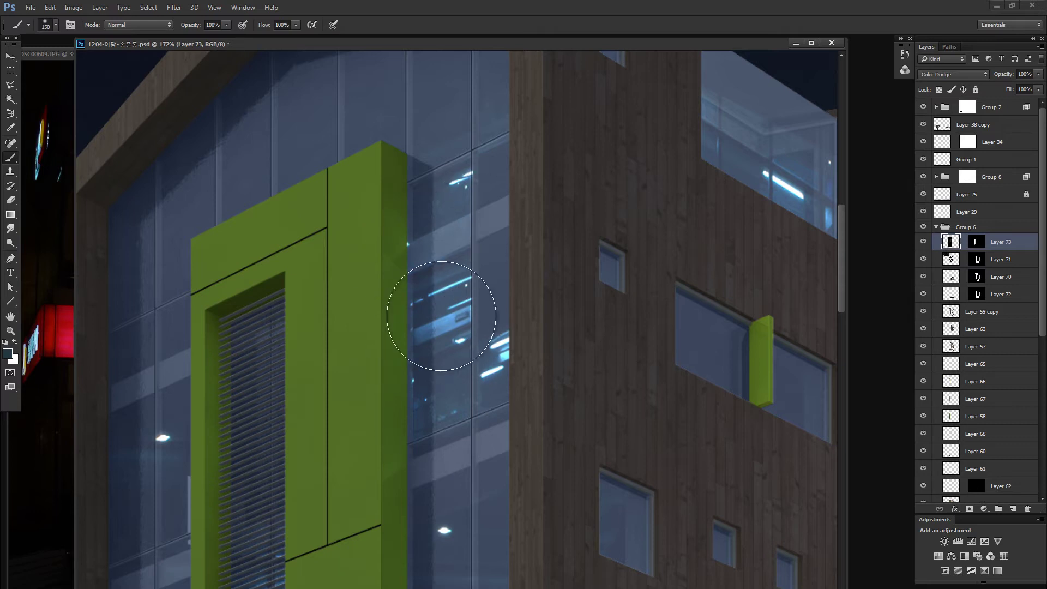
{"action": "scroll", "coordinate": [437, 294], "scroll_direction": "down", "scroll_amount": 5}
Step: Lasso a lower patch of glass, delete its contents, and deselect
{"action": "key", "text": "l"}
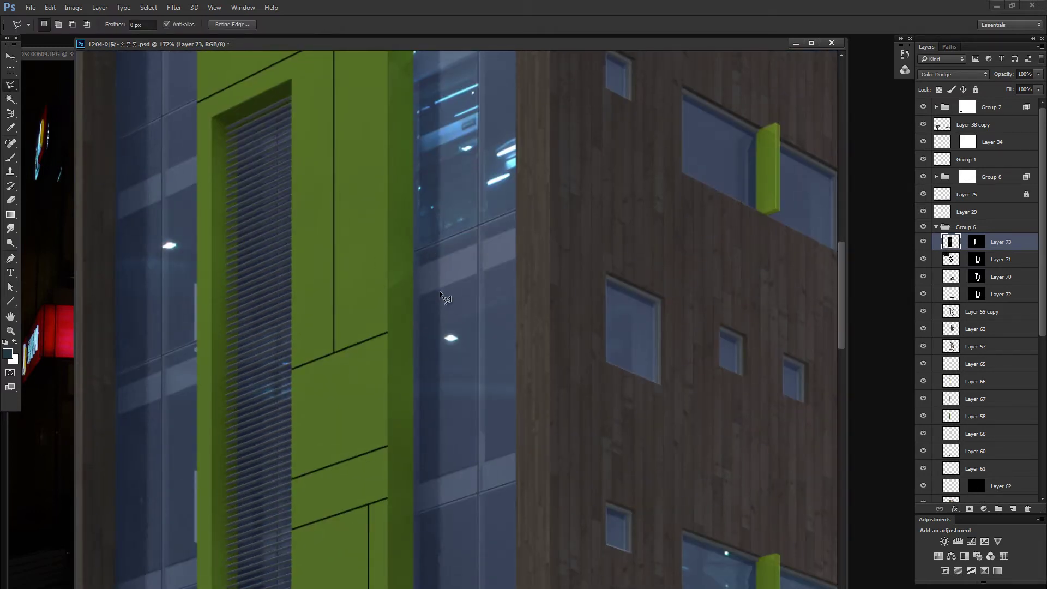
{"action": "left_click", "coordinate": [423, 300]}
{"action": "left_click", "coordinate": [356, 245]}
{"action": "double_click", "coordinate": [443, 435]}
{"action": "key", "text": "Delete"}
{"action": "key", "text": "ctrl+d"}
{"action": "key", "text": "b"}
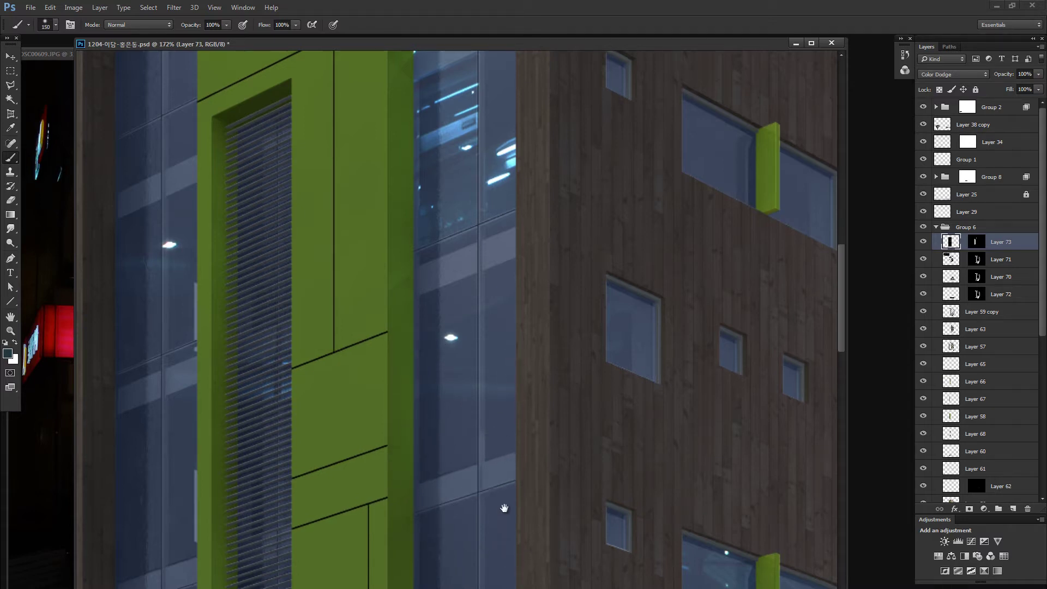
Step: Outline a thin diagonal beam along the blinds, then zoom in on the louvres
{"action": "mouse_move", "coordinate": [441, 507]}
{"action": "left_mouse_down"}
{"action": "mouse_move", "coordinate": [451, 389]}
{"action": "mouse_move", "coordinate": [441, 487]}
{"action": "mouse_move", "coordinate": [404, 384]}
{"action": "left_mouse_up"}
{"action": "key", "text": "l"}
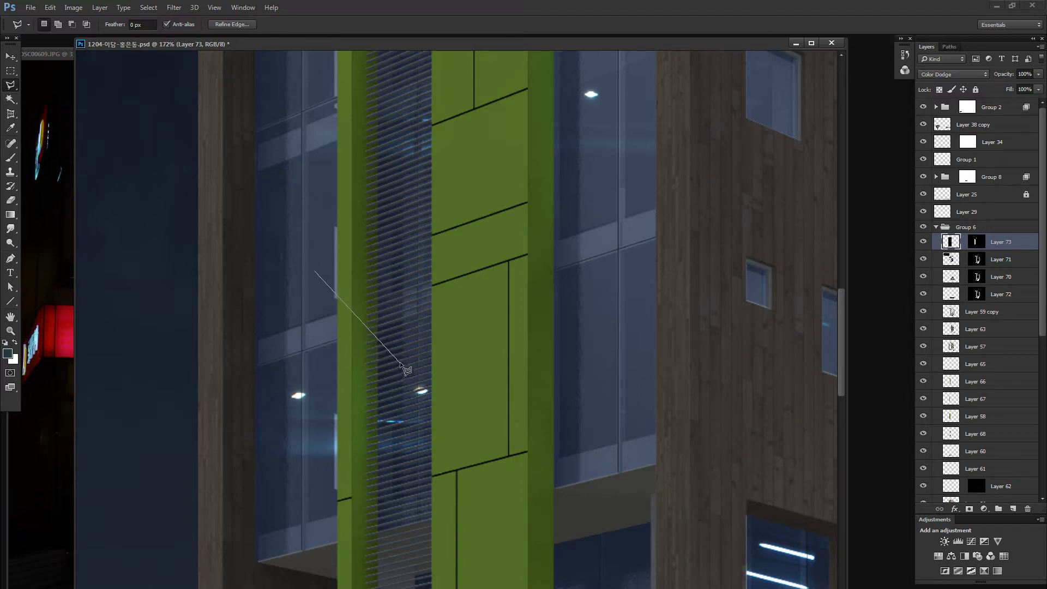
{"action": "left_click", "coordinate": [305, 267]}
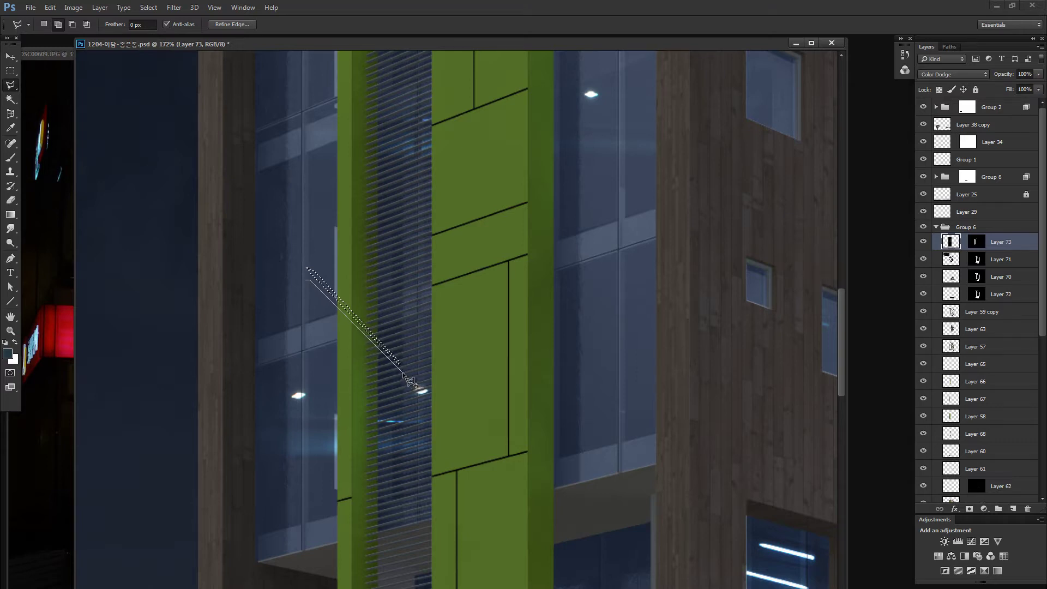
{"action": "key", "text": "Escape"}
{"action": "key", "text": "z"}
{"action": "left_click_drag", "start_coordinate": [374, 324], "coordinate": [421, 332]}
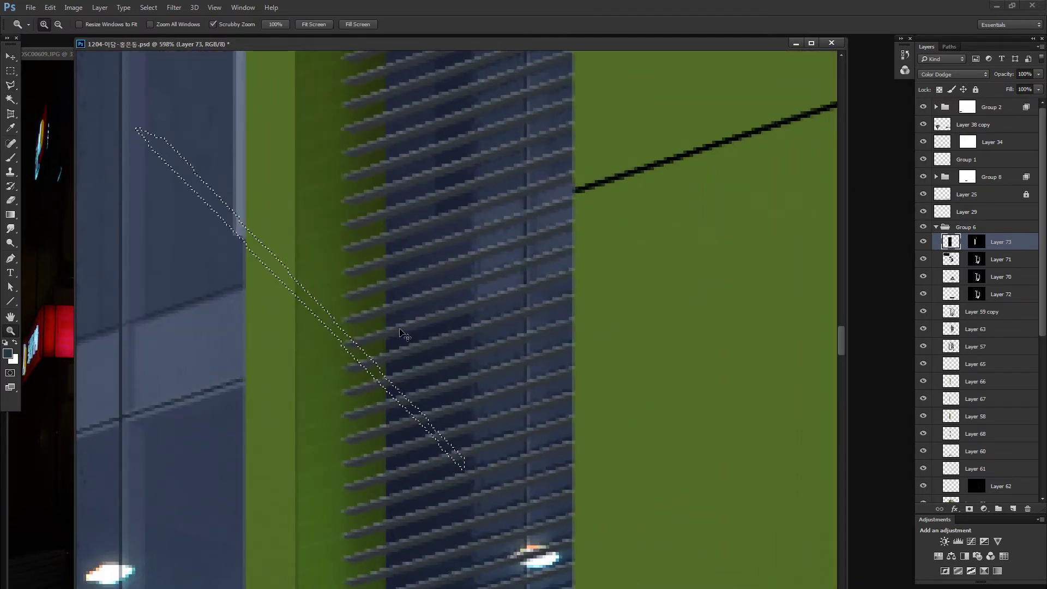
Step: Draw three fanned beam outlines from the glass edge down to the lamp
{"action": "key", "text": "ctrl+d"}
{"action": "key", "text": "l"}
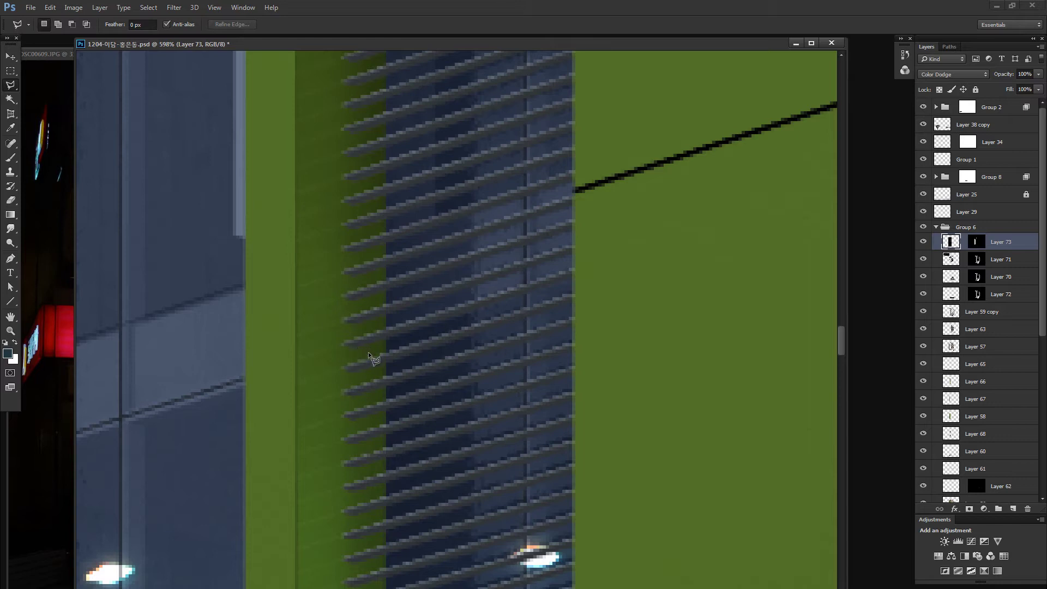
{"action": "left_click", "coordinate": [342, 322]}
{"action": "left_click", "coordinate": [362, 338]}
{"action": "double_click", "coordinate": [244, 271]}
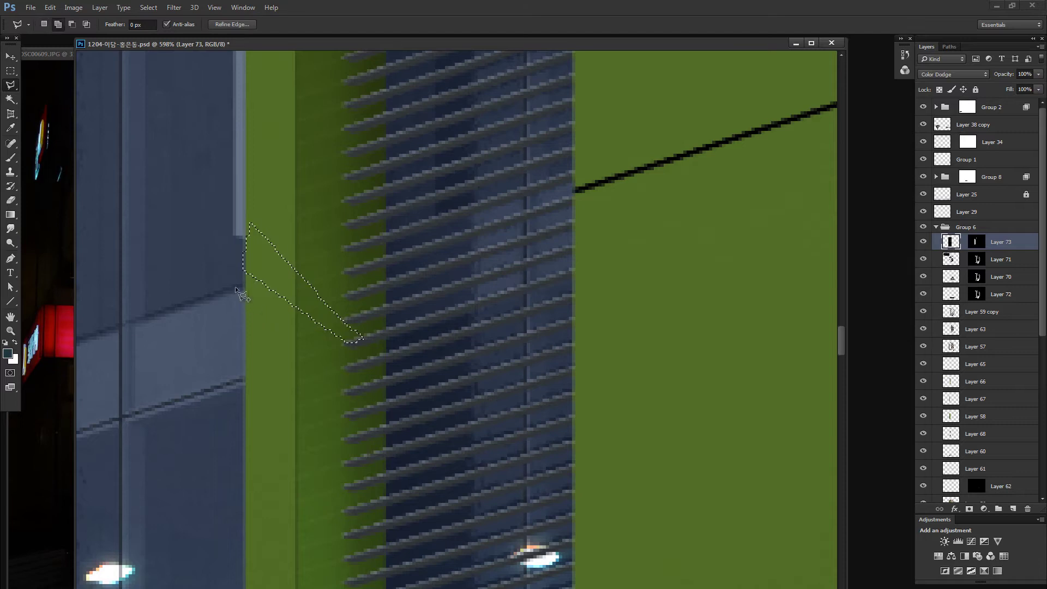
{"action": "left_click", "coordinate": [343, 346]}
{"action": "left_click", "coordinate": [345, 366]}
{"action": "left_click", "coordinate": [263, 336]}
{"action": "double_click", "coordinate": [235, 331]}
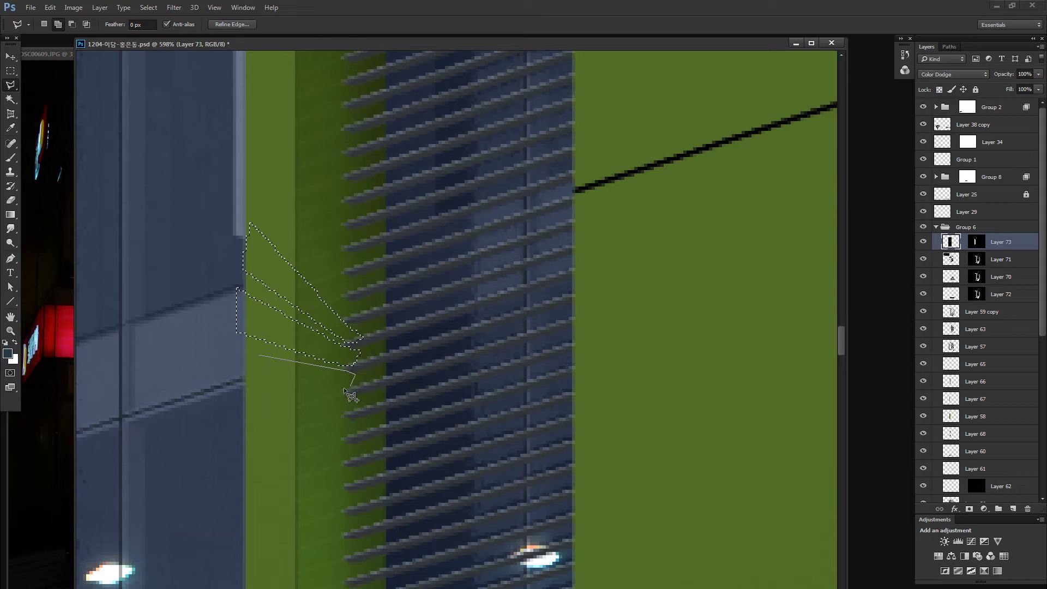
{"action": "left_click", "coordinate": [248, 409]}
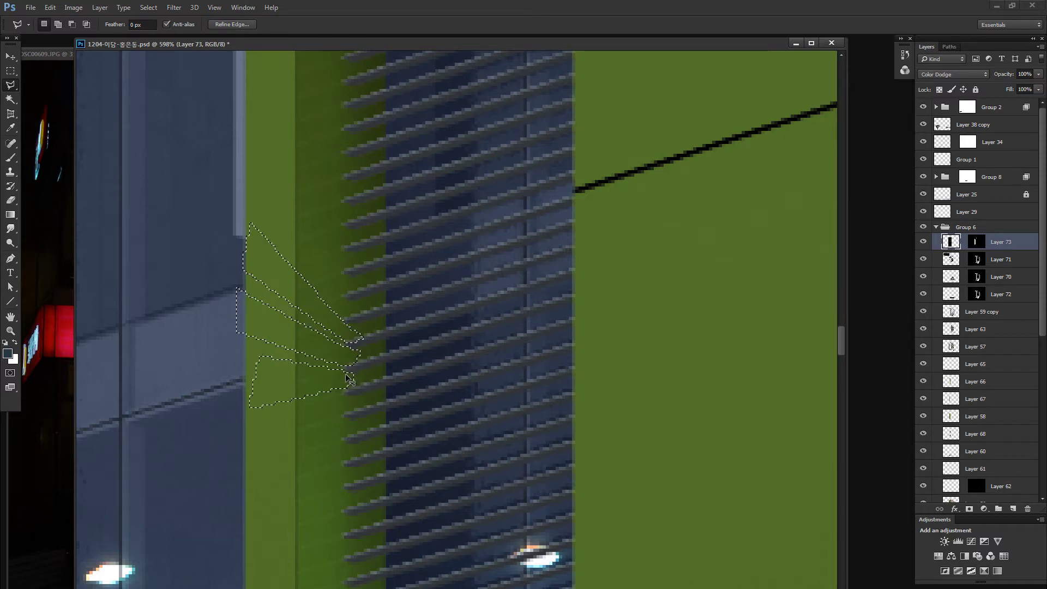
Step: Hide the selection edges, switch to the Brush, and zoom out
{"action": "key", "text": "ctrl+h"}
{"action": "key", "text": "b"}
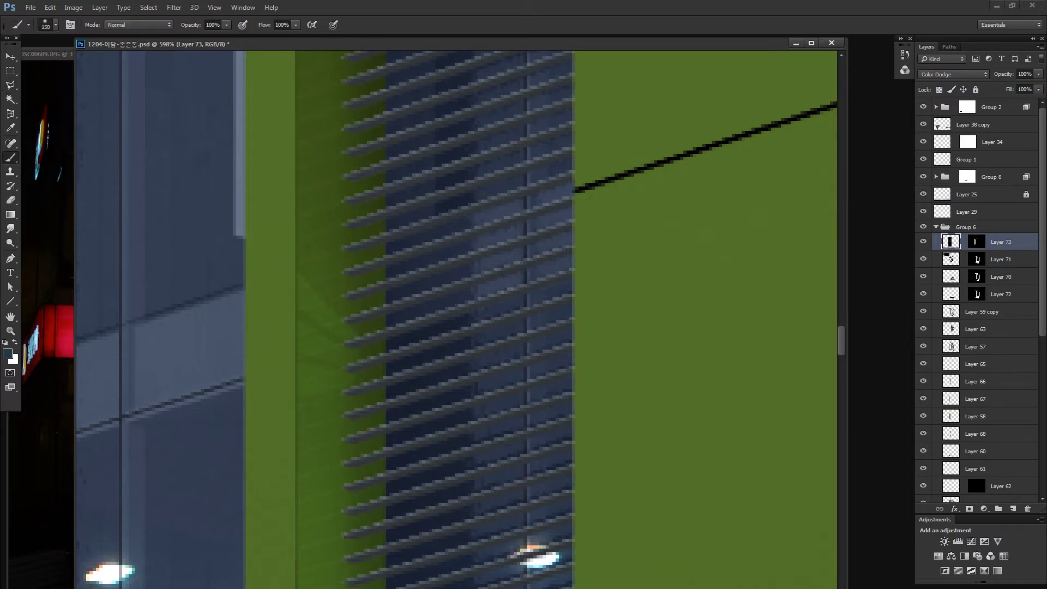
{"action": "scroll", "coordinate": [500, 453], "scroll_direction": "down", "scroll_amount": 2}
{"action": "scroll", "coordinate": [501, 453], "scroll_direction": "down", "scroll_amount": 2}
{"action": "scroll", "coordinate": [500, 454], "scroll_direction": "down", "scroll_amount": 2}
{"action": "scroll", "coordinate": [500, 454], "scroll_direction": "down", "scroll_amount": 1}
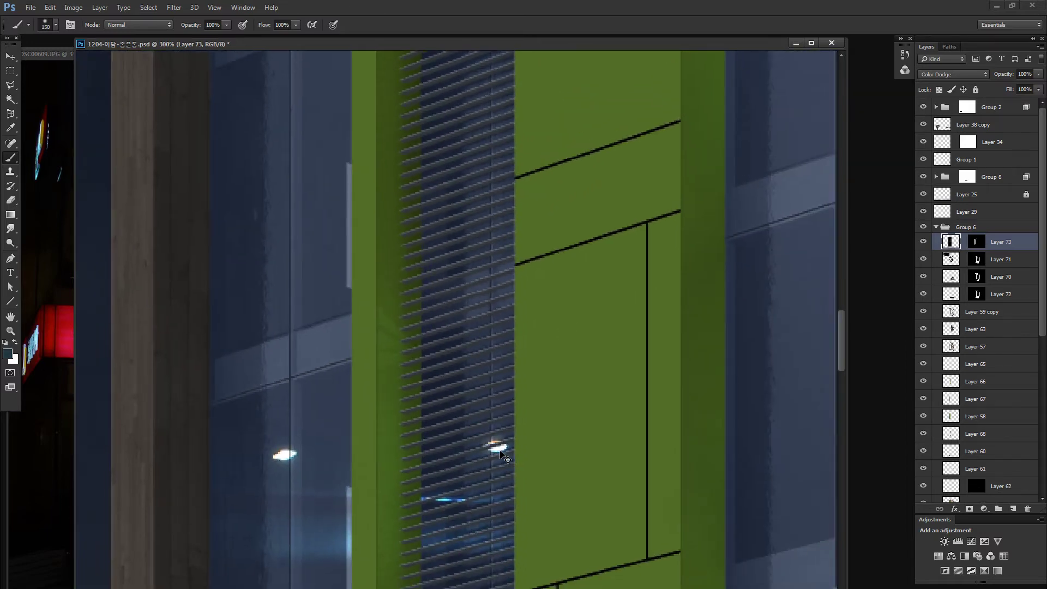
{"action": "scroll", "coordinate": [501, 453], "scroll_direction": "down", "scroll_amount": 1}
{"action": "scroll", "coordinate": [501, 453], "scroll_direction": "down", "scroll_amount": 1}
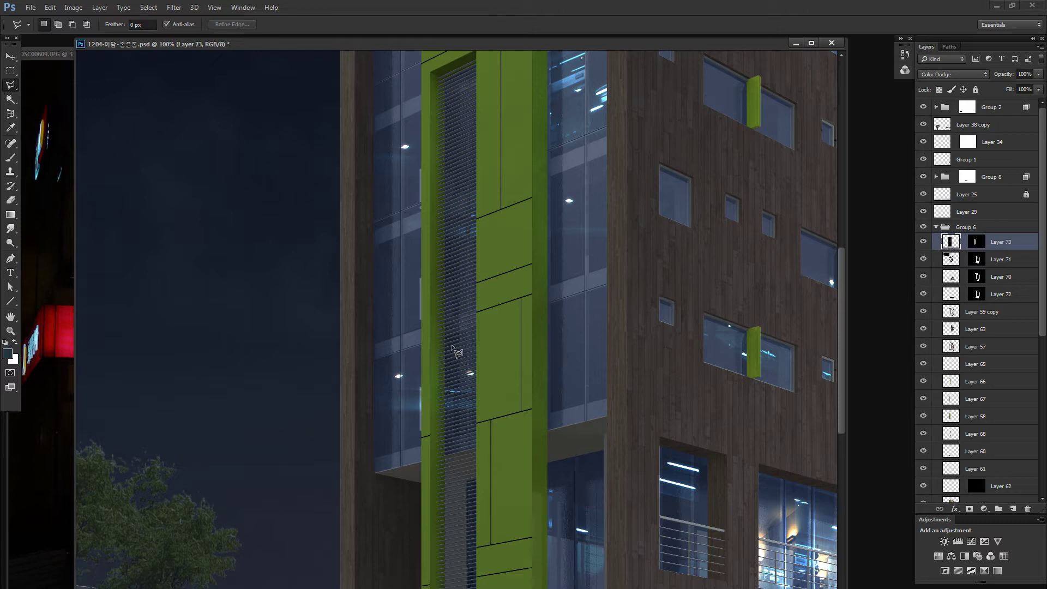
Step: Start beam outlines on the lower glass and cancel them, returning to the Brush
{"action": "left_click", "coordinate": [384, 470]}
{"action": "key", "text": "Escape"}
{"action": "key", "text": "b"}
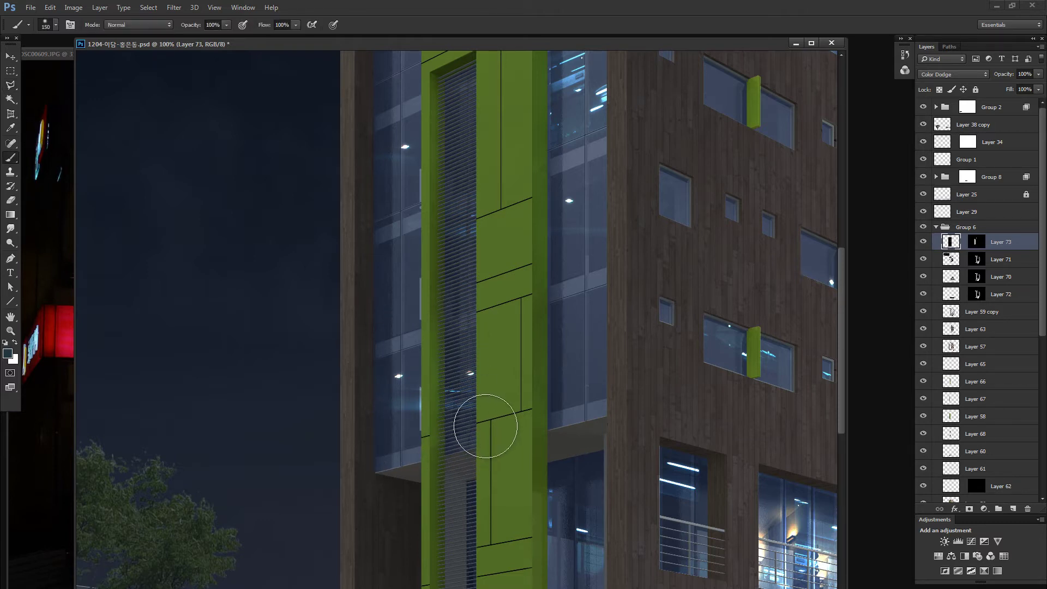
{"action": "key", "text": "l"}
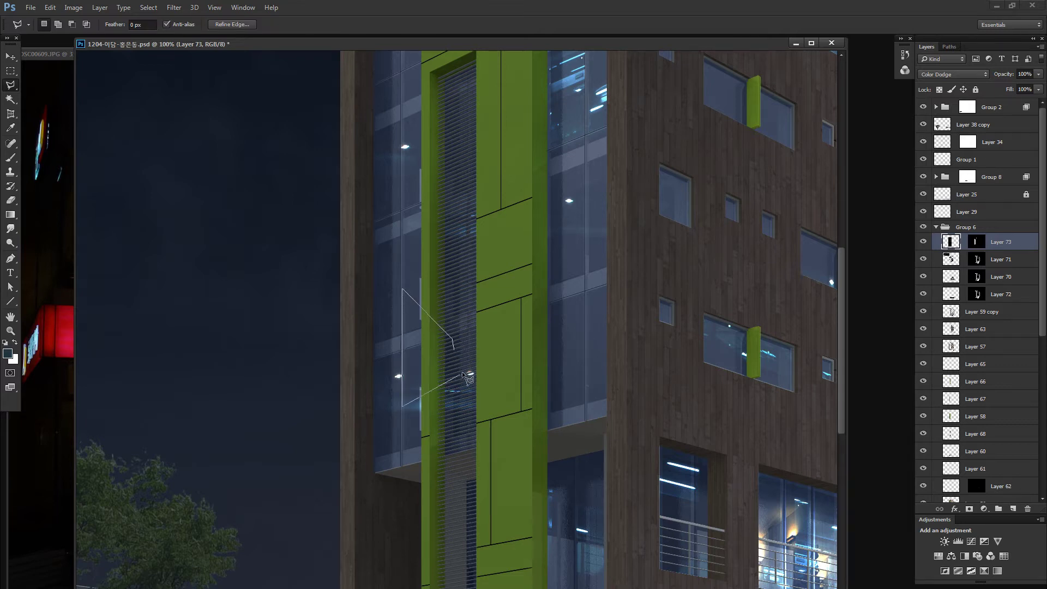
{"action": "key", "text": "Escape"}
{"action": "key", "text": "b"}
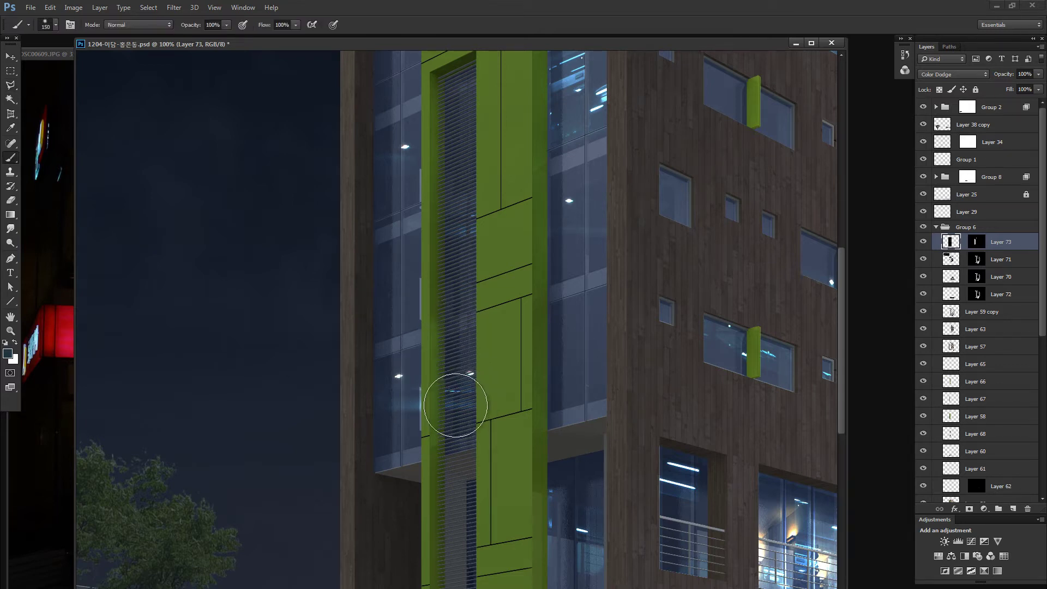
Step: Cancel one more beam outline and pan up to the tower's roofline
{"action": "key", "text": "l"}
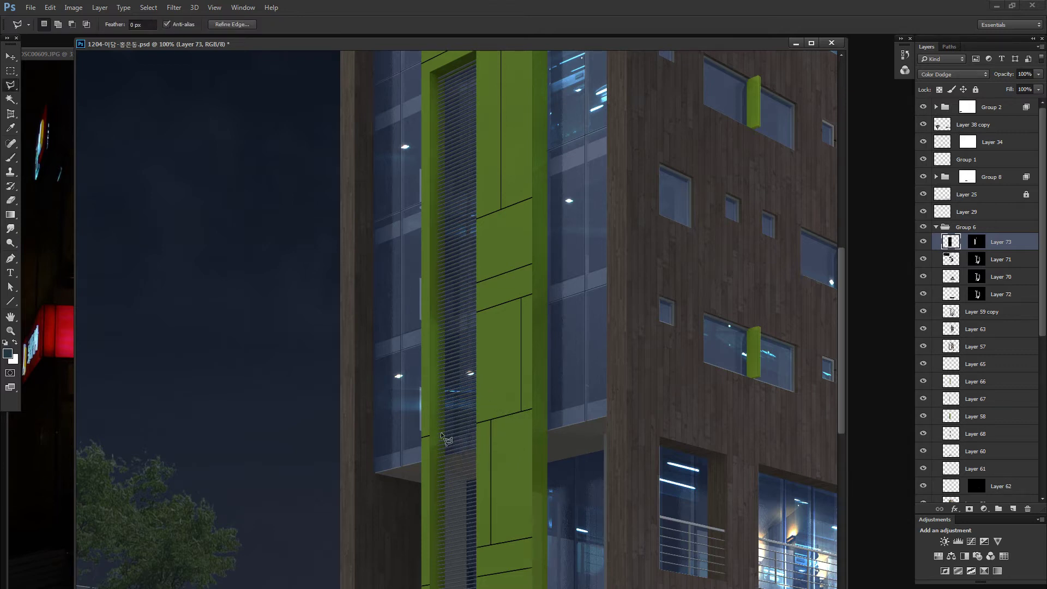
{"action": "left_click", "coordinate": [417, 490]}
{"action": "key", "text": "Escape"}
{"action": "key", "text": "b"}
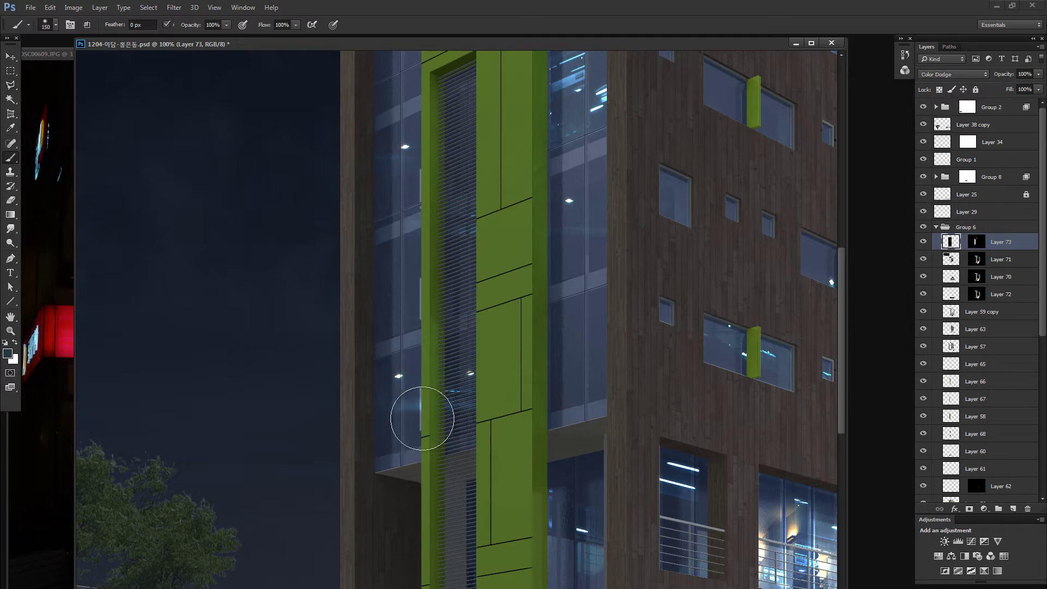
{"action": "left_click_drag", "start_coordinate": [503, 312], "coordinate": [481, 480]}
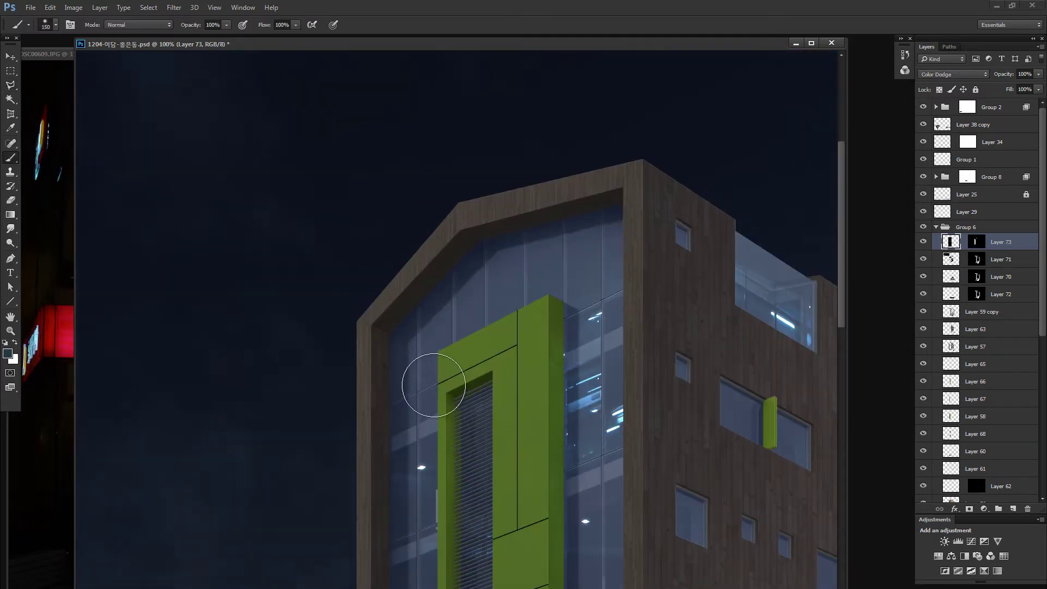
Step: Outline a beam near the roof and paint a soft glow along the glass's inner left edge
{"action": "key", "text": "l"}
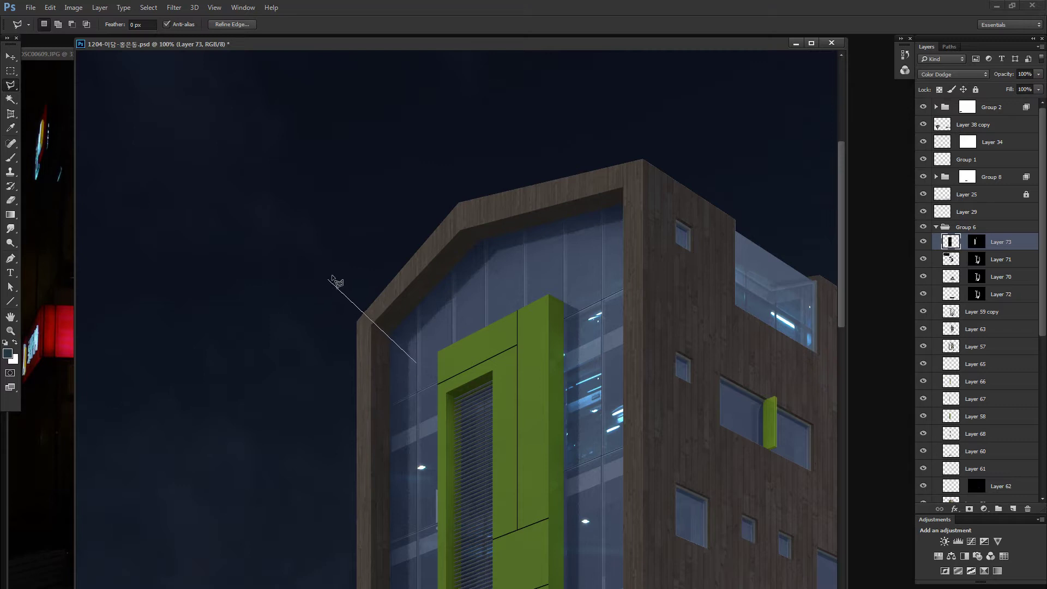
{"action": "left_click", "coordinate": [333, 546]}
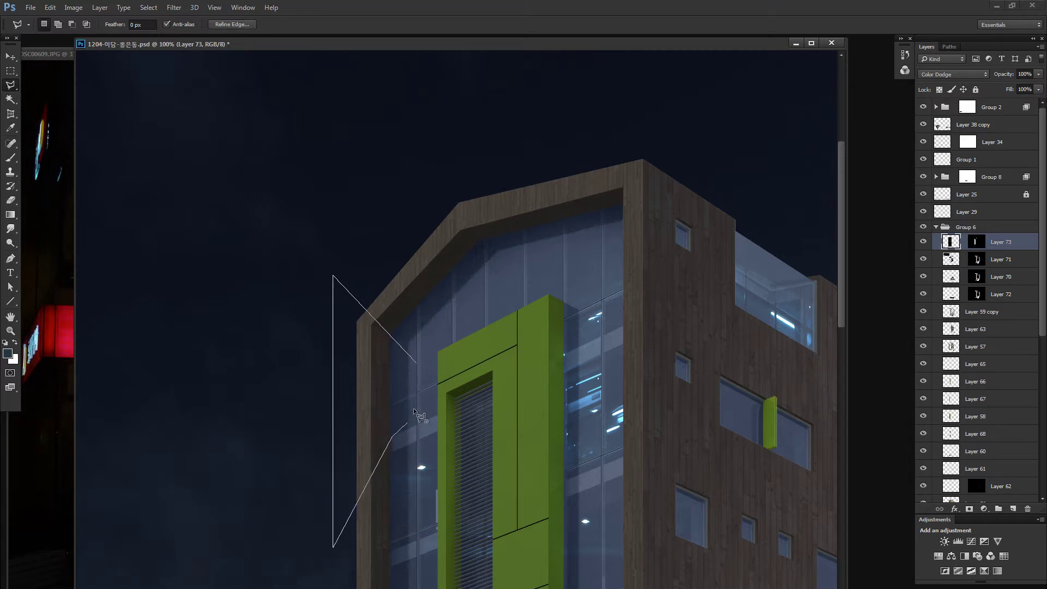
{"action": "double_click", "coordinate": [414, 407]}
{"action": "key", "text": "b"}
{"action": "key", "text": "ctrl+h"}
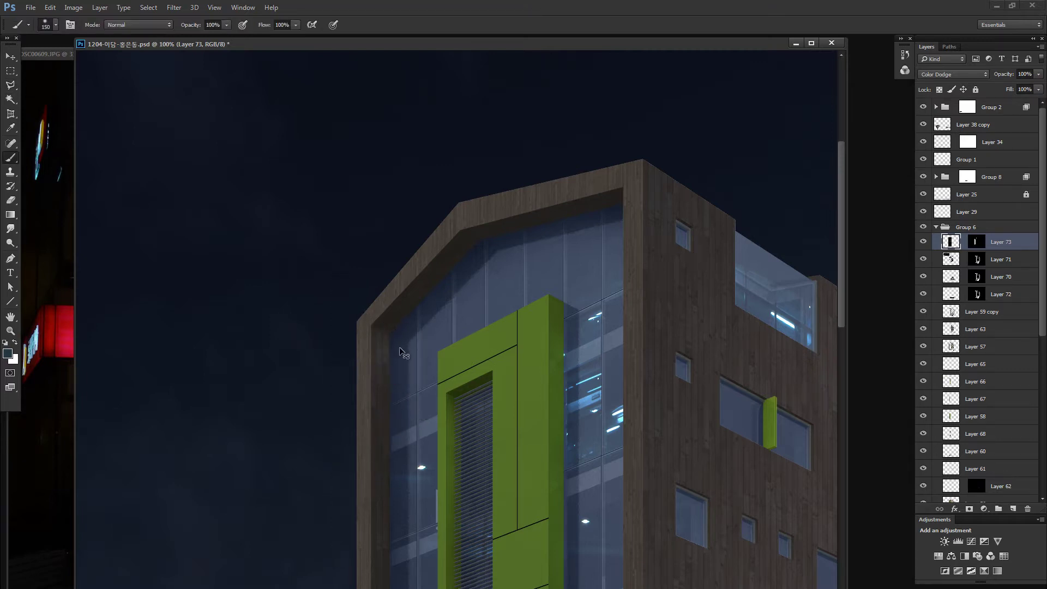
{"action": "mouse_move", "coordinate": [399, 347]}
{"action": "left_mouse_down"}
{"action": "mouse_move", "coordinate": [399, 484]}
{"action": "mouse_move", "coordinate": [415, 431]}
{"action": "left_mouse_up"}
{"action": "mouse_move", "coordinate": [397, 350]}
{"action": "left_mouse_down"}
{"action": "mouse_move", "coordinate": [390, 456]}
{"action": "mouse_move", "coordinate": [404, 386]}
{"action": "mouse_move", "coordinate": [404, 531]}
{"action": "left_mouse_up"}
Step: Enlarge the brush to 200 and lighten the shadow at the frame's inner corner
{"action": "right_click", "coordinate": [393, 359], "text": "alt"}
{"action": "left_click_drag", "start_coordinate": [417, 320], "coordinate": [405, 385]}
{"action": "scroll", "coordinate": [374, 538], "scroll_direction": "down", "scroll_amount": 3}
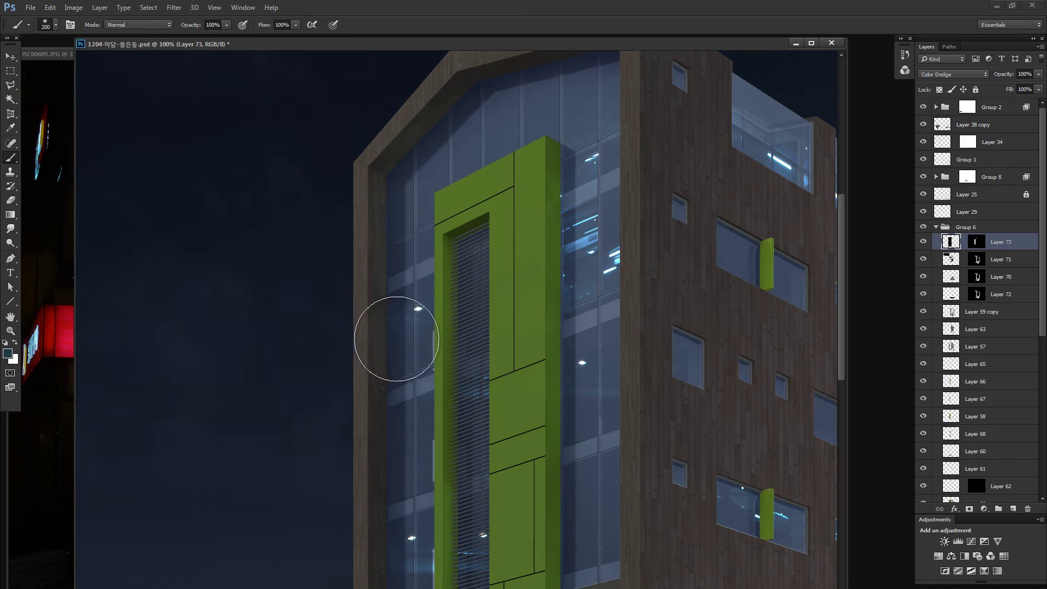
Step: Outline a beam fanning from the downlight into the night sky, then call up the foreground colour
{"action": "key", "text": "l"}
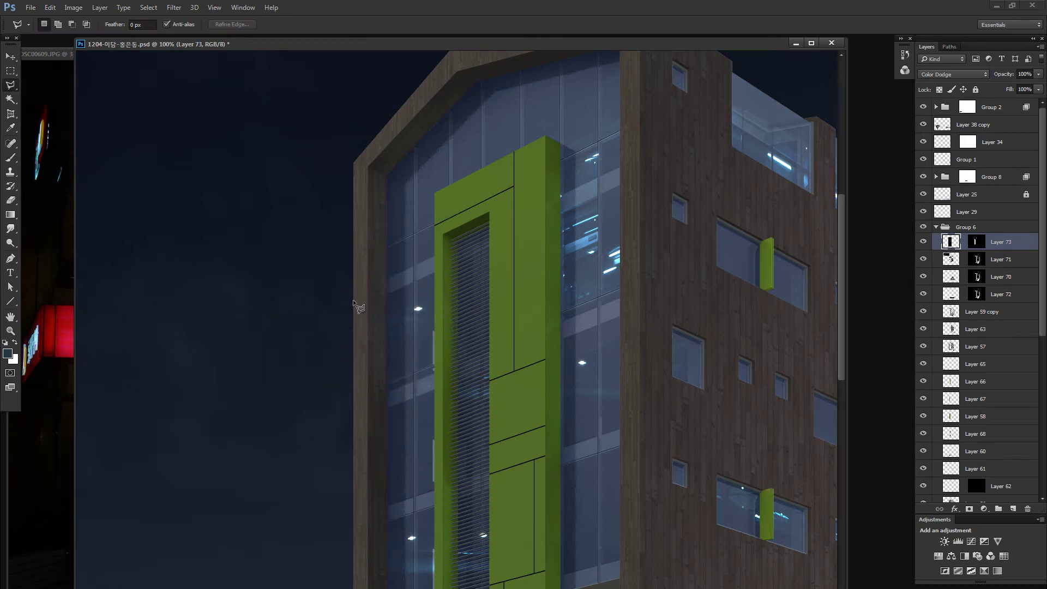
{"action": "left_click", "coordinate": [405, 313]}
{"action": "left_click", "coordinate": [315, 443]}
{"action": "double_click", "coordinate": [298, 405]}
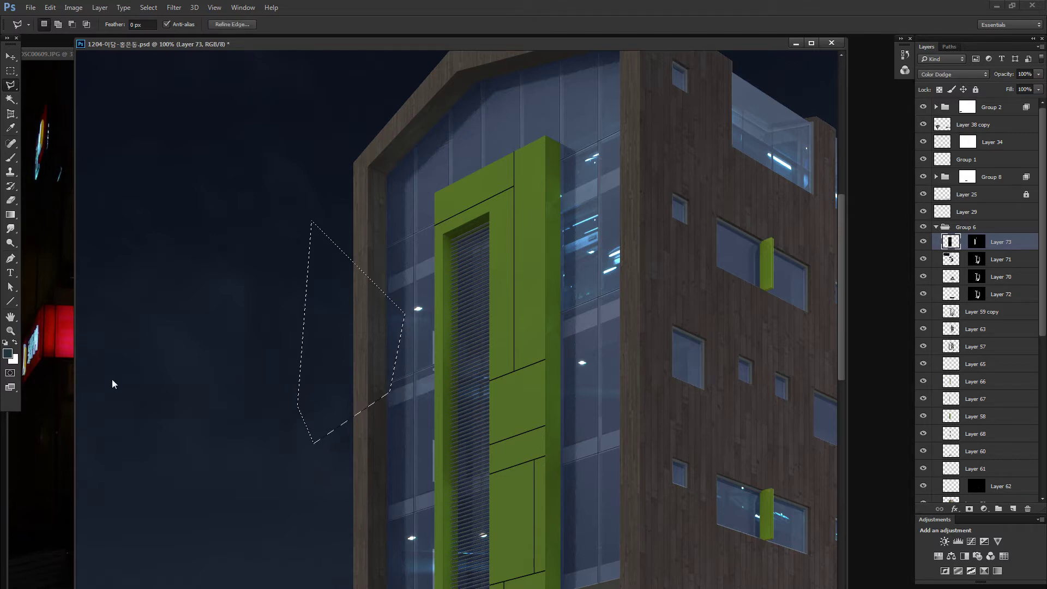
{"action": "left_click", "coordinate": [7, 353]}
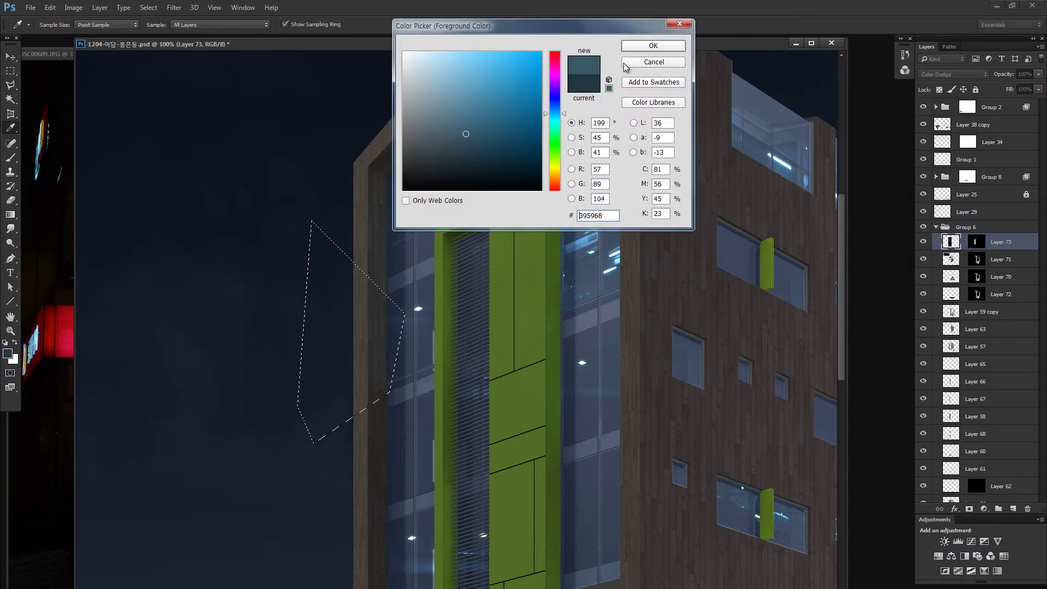
Step: Accept blue-grey 395968, compare the whole tower with Layer 73 hidden and shown, then zoom onto the fin
{"action": "left_click", "coordinate": [625, 61]}
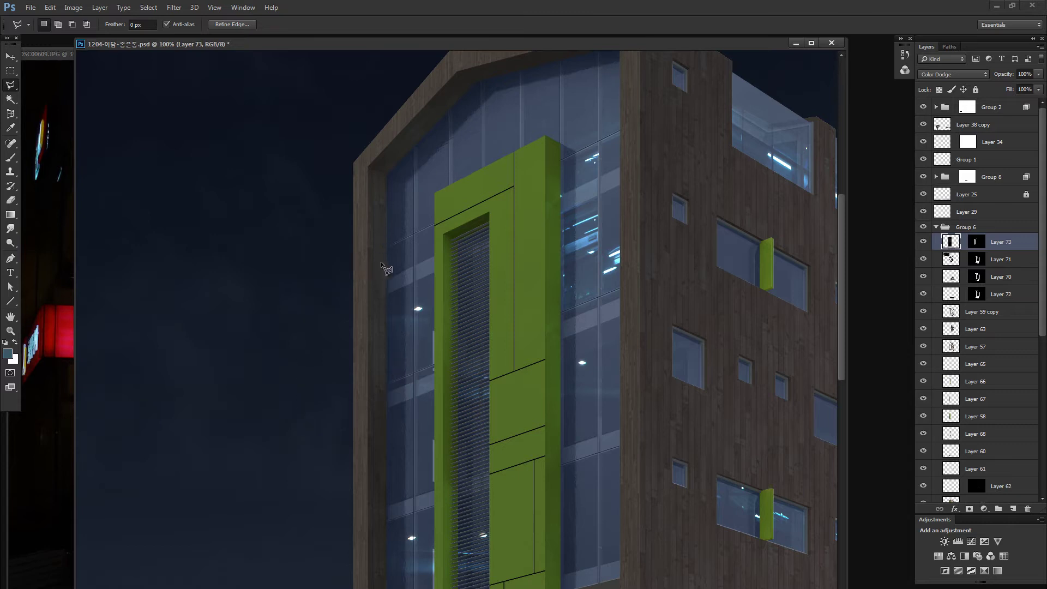
{"action": "key", "text": "b"}
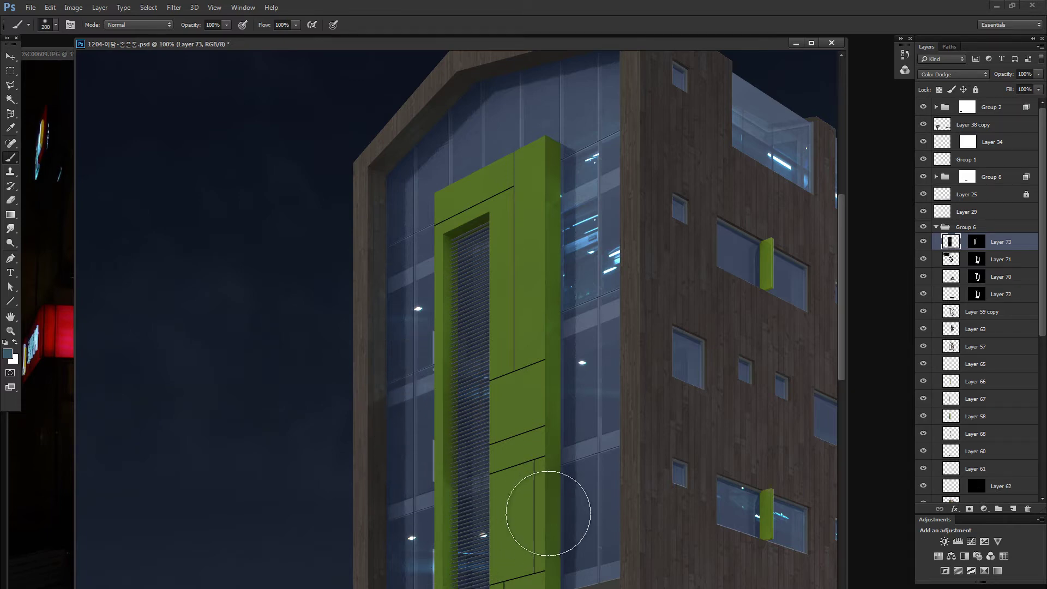
{"action": "key", "text": "ctrl+minus"}
{"action": "key", "text": "ctrl+minus"}
{"action": "key", "text": "ctrl+minus"}
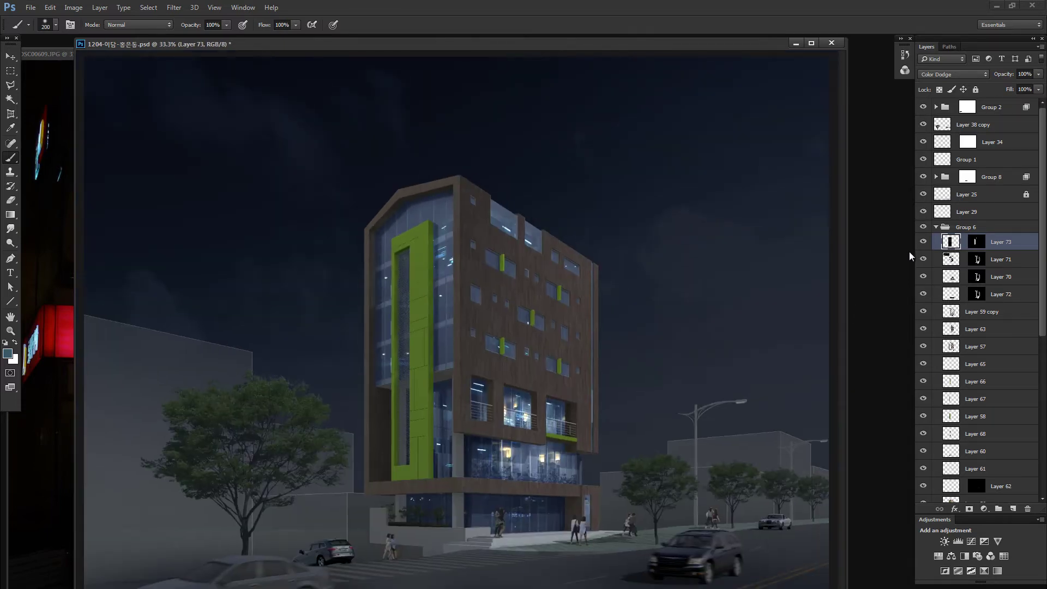
{"action": "left_click", "coordinate": [923, 241]}
{"action": "left_click", "coordinate": [923, 242]}
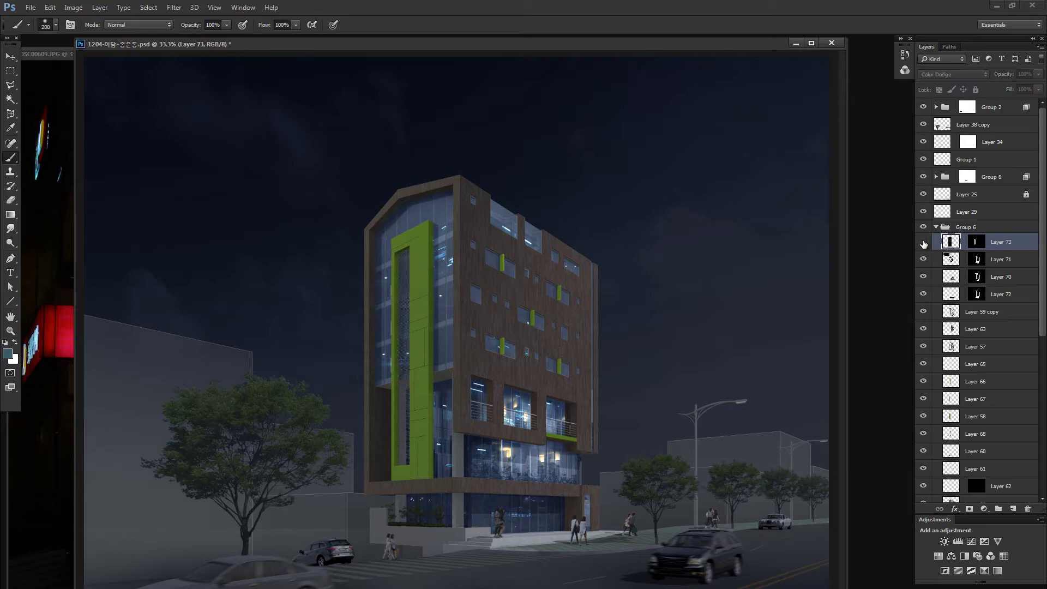
{"action": "key", "text": "z"}
{"action": "left_click_drag", "start_coordinate": [385, 359], "coordinate": [374, 340]}
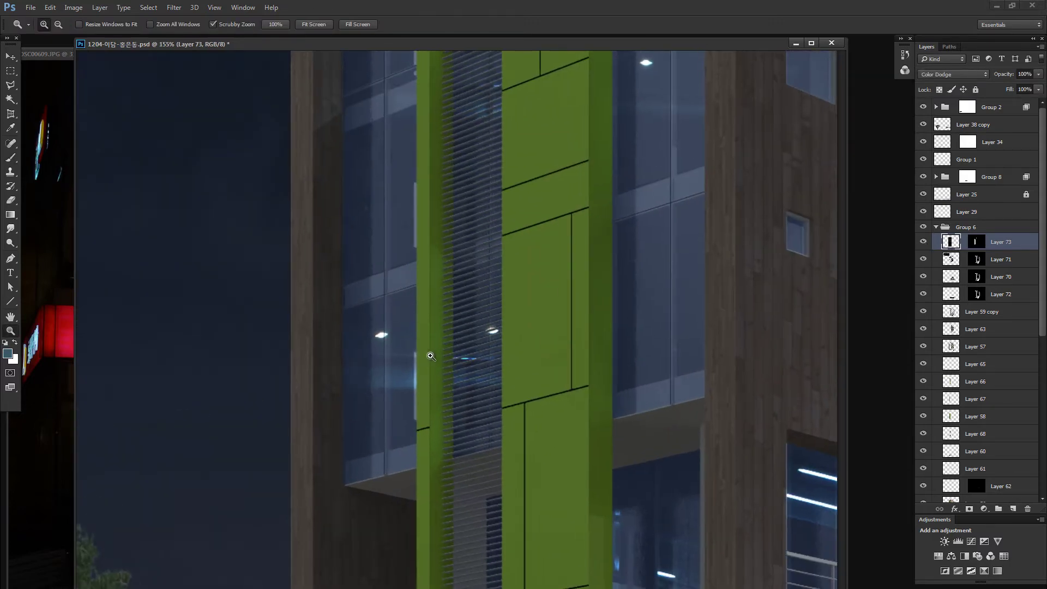
Step: Outline a beam beside the lamp and paint a faint glow on the fin's glass edge
{"action": "key", "text": "l"}
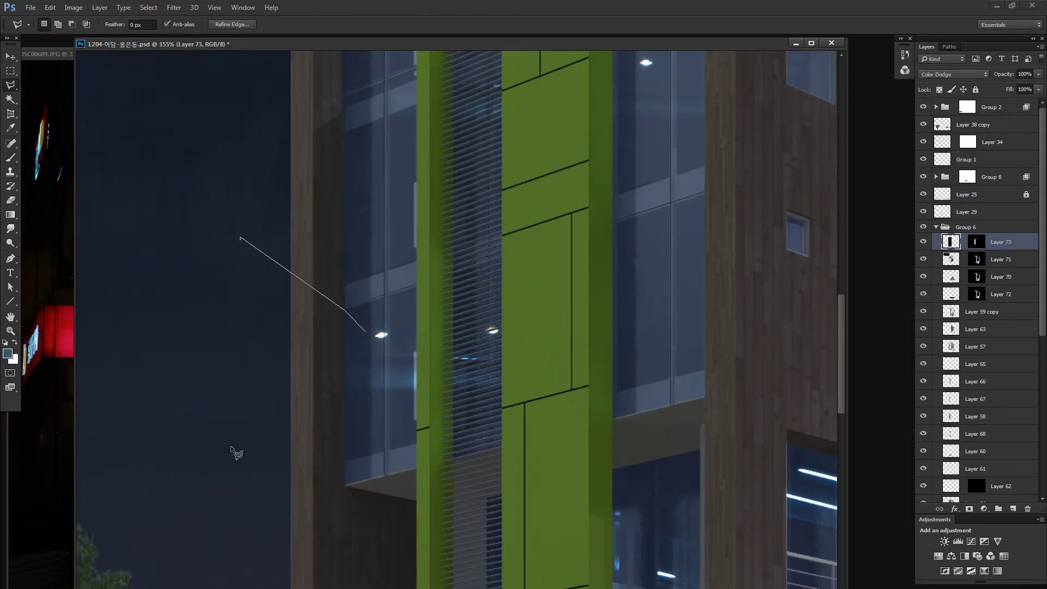
{"action": "left_click", "coordinate": [352, 460]}
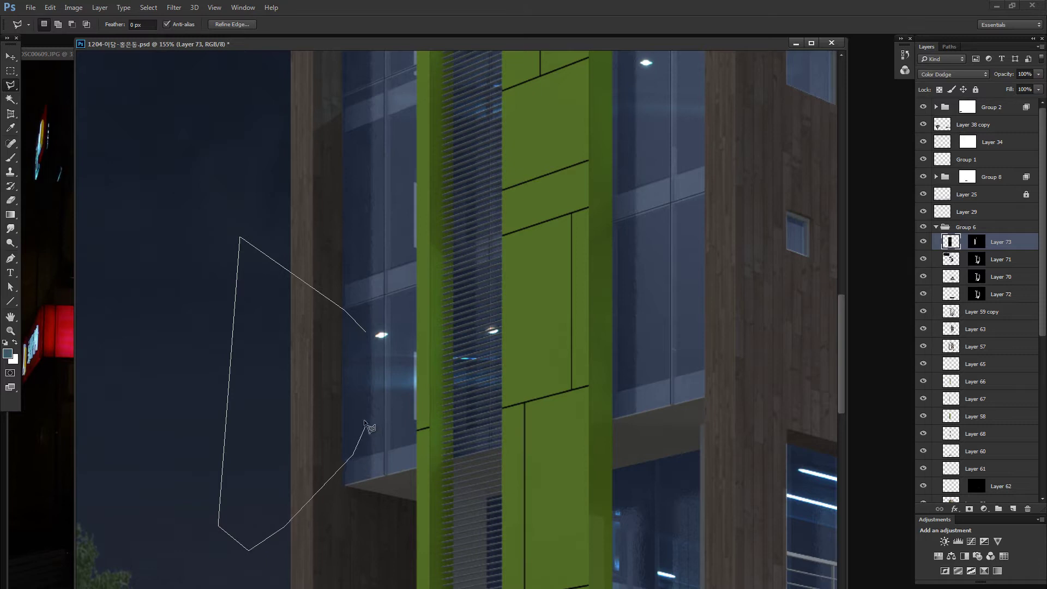
{"action": "left_click", "coordinate": [365, 331]}
{"action": "key", "text": "b"}
{"action": "mouse_move", "coordinate": [350, 328]}
{"action": "left_mouse_down"}
{"action": "mouse_move", "coordinate": [339, 428]}
{"action": "mouse_move", "coordinate": [374, 386]}
{"action": "left_mouse_up"}
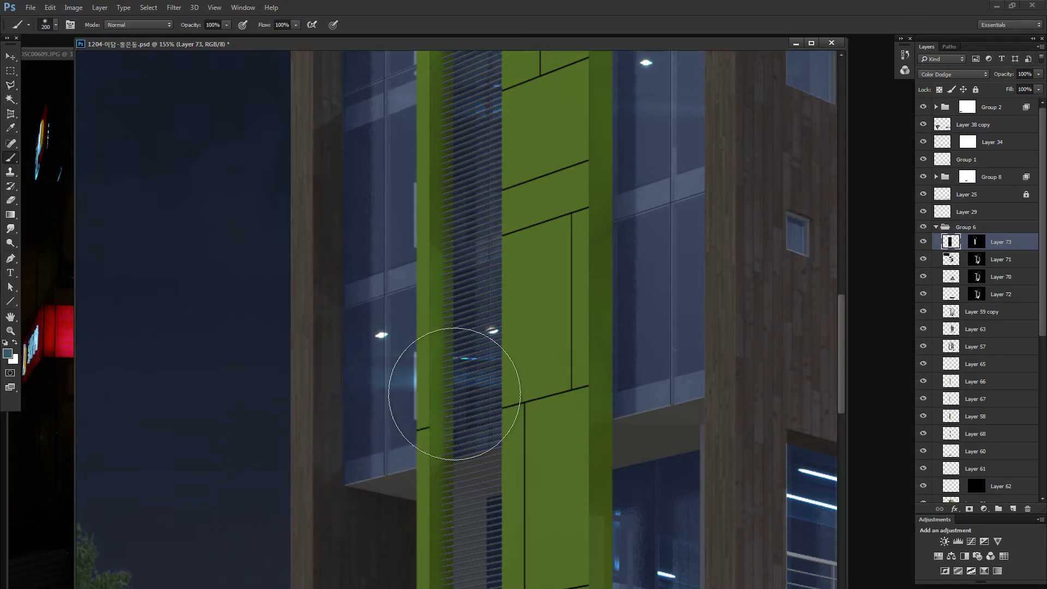
Step: Zoom out to 33.3%, then zoom to about 89% on the lower green column and wood wall
{"action": "scroll", "coordinate": [597, 467], "scroll_direction": "down", "scroll_amount": 3}
{"action": "scroll", "coordinate": [627, 470], "scroll_direction": "down", "scroll_amount": 3}
{"action": "scroll", "coordinate": [627, 470], "scroll_direction": "down", "scroll_amount": 2}
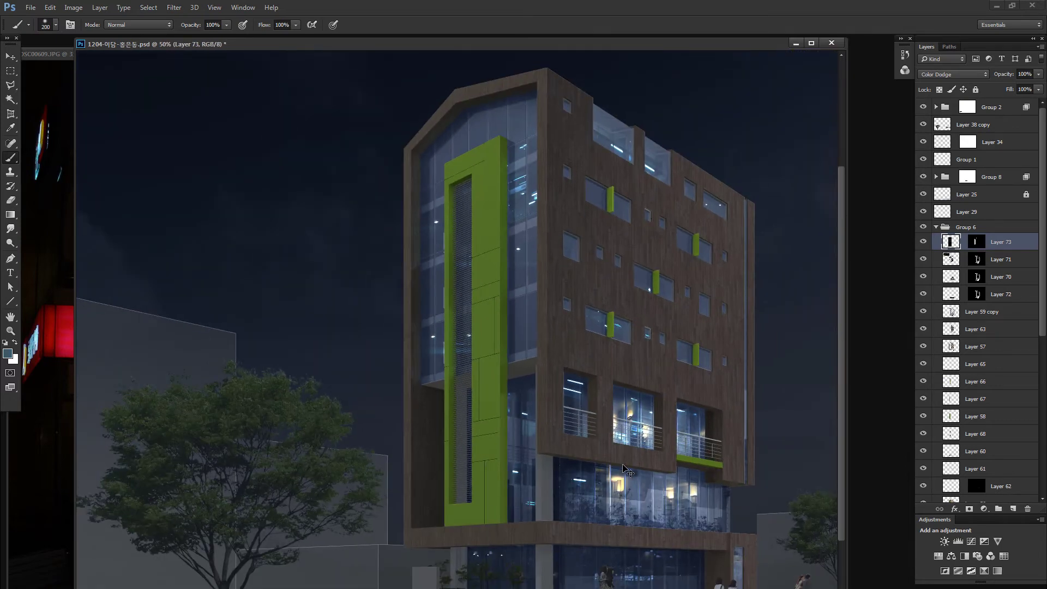
{"action": "scroll", "coordinate": [627, 470], "scroll_direction": "down", "scroll_amount": 1}
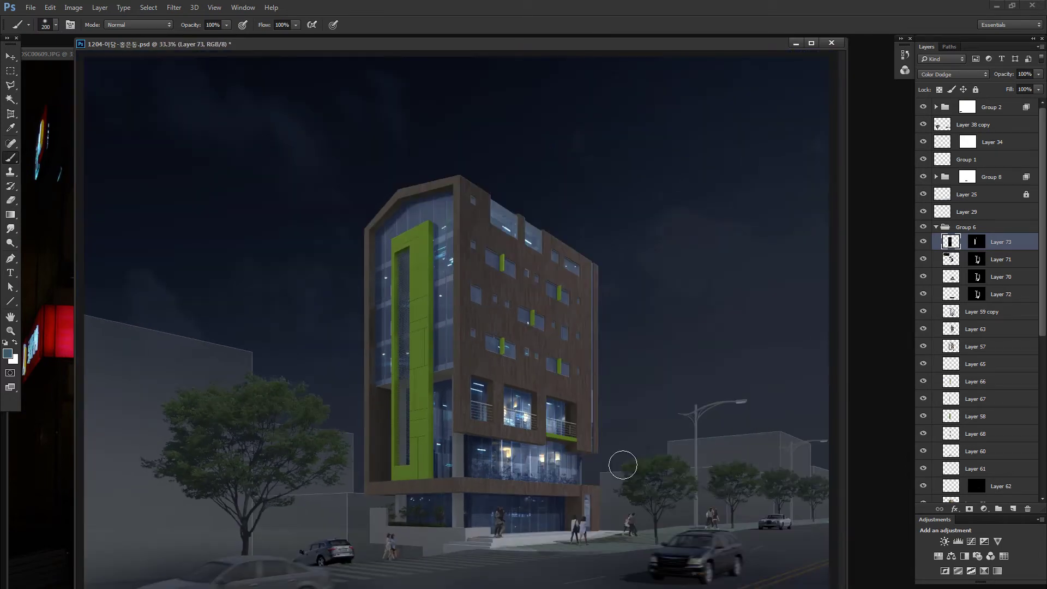
{"action": "key", "text": "z"}
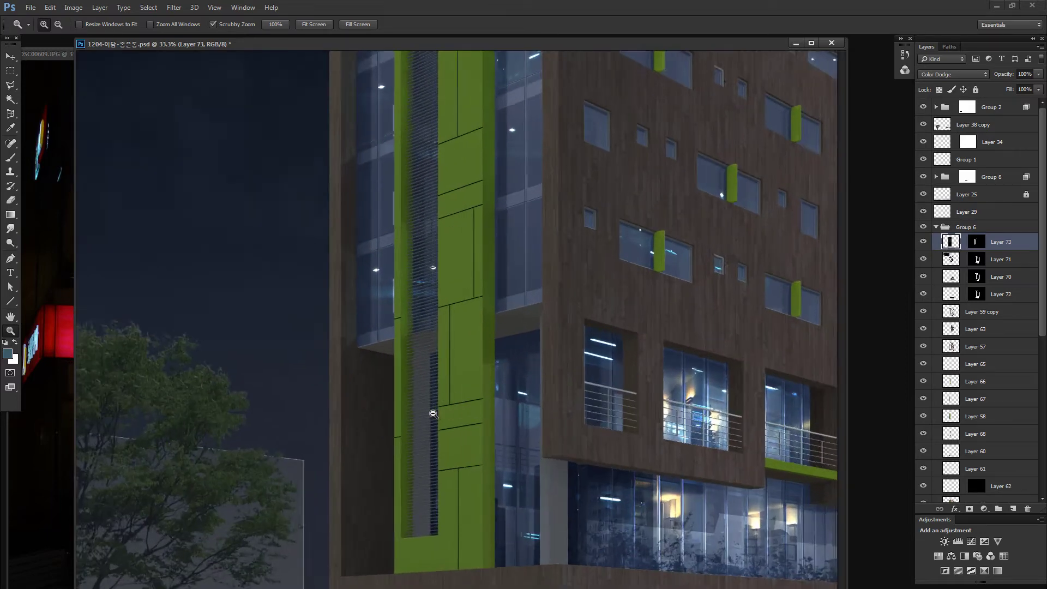
{"action": "left_click_drag", "start_coordinate": [393, 413], "coordinate": [990, 243]}
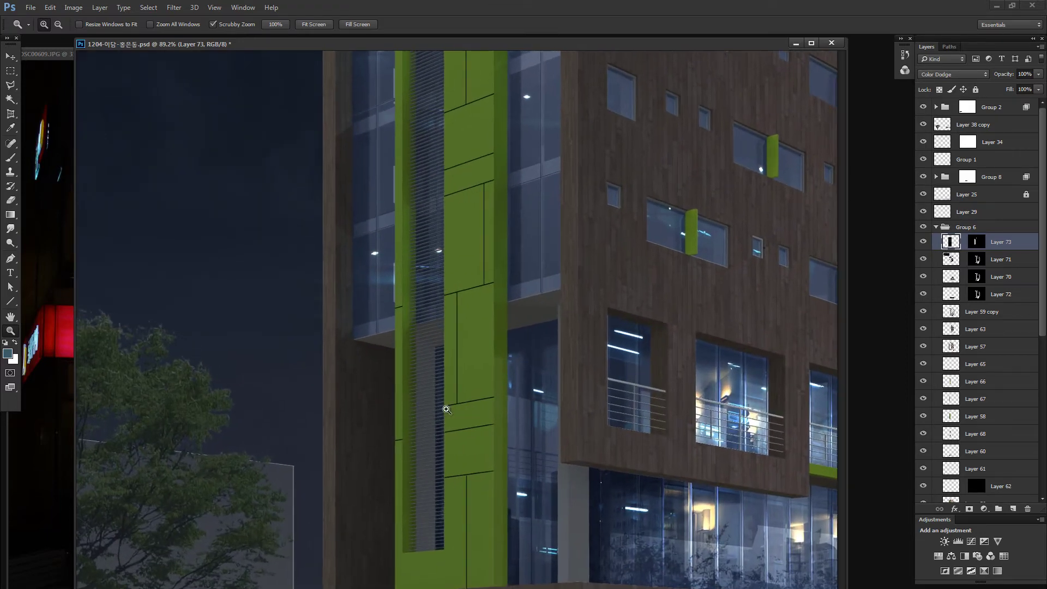
Step: Inspect Layer 73 on its own and view its mask against the full render
{"action": "left_click", "coordinate": [923, 242], "text": "alt"}
{"action": "left_click", "coordinate": [924, 243], "text": "alt"}
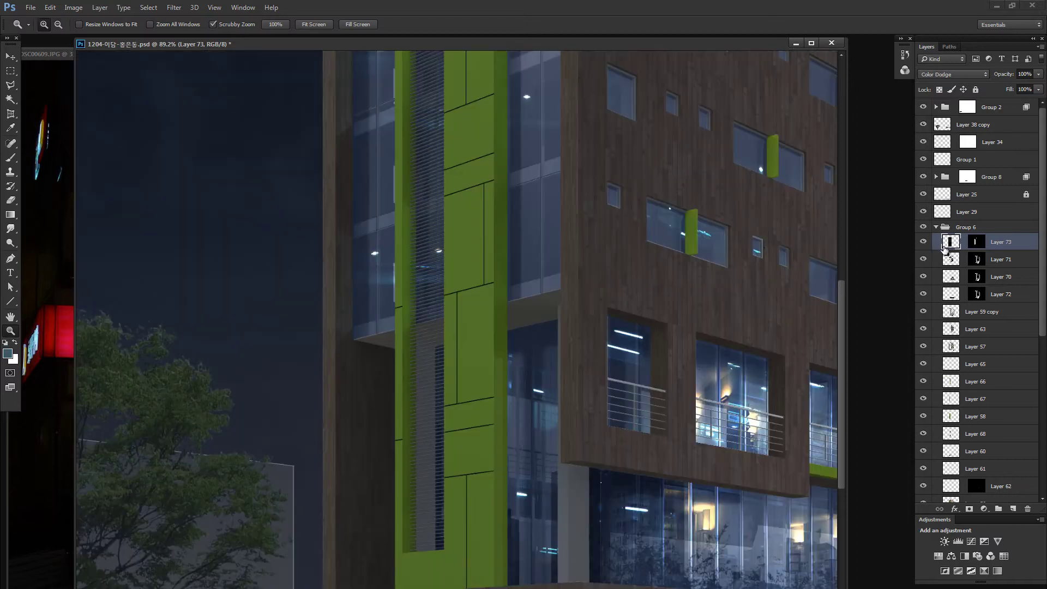
{"action": "left_click", "coordinate": [976, 243], "text": "alt"}
{"action": "left_click", "coordinate": [977, 243], "text": "alt"}
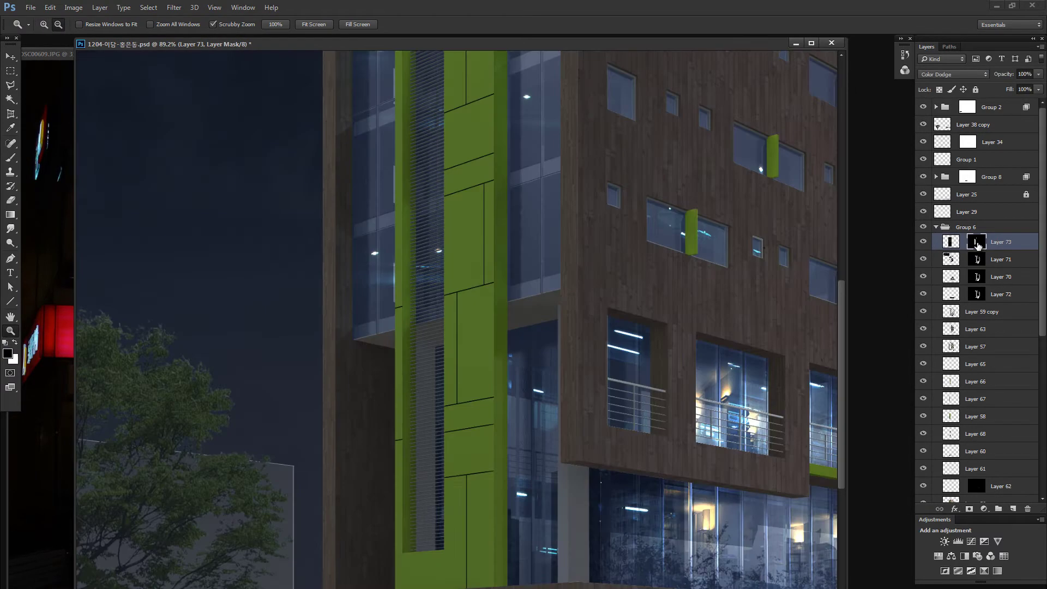
{"action": "left_click", "coordinate": [977, 243], "text": "alt"}
Step: Outline the wall strip with the Polygonal Lasso and target Layer 73's pixels instead of its mask
{"action": "key", "text": "l"}
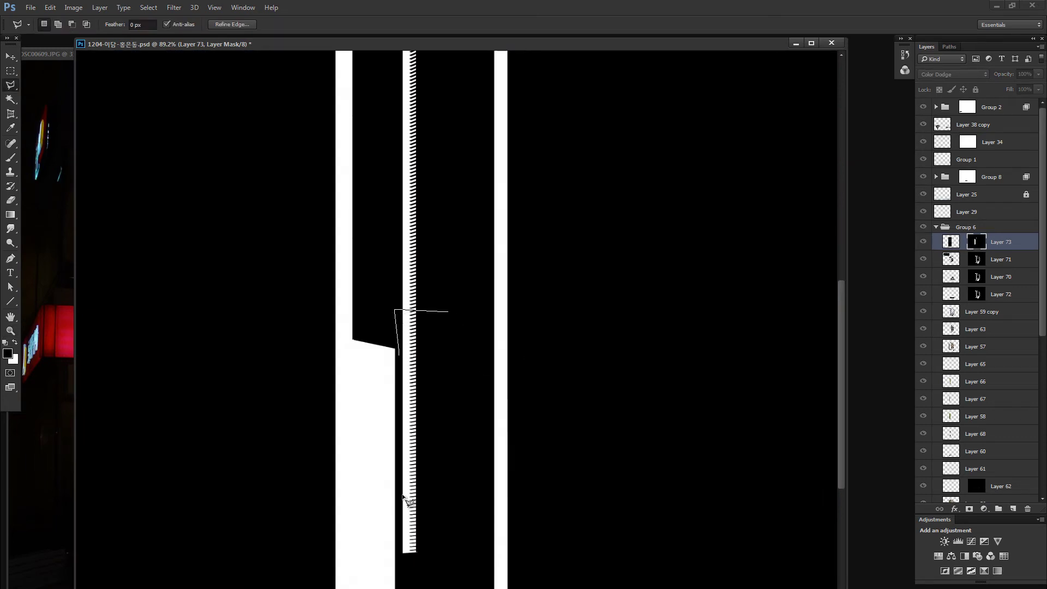
{"action": "double_click", "coordinate": [580, 341]}
{"action": "left_click", "coordinate": [926, 243]}
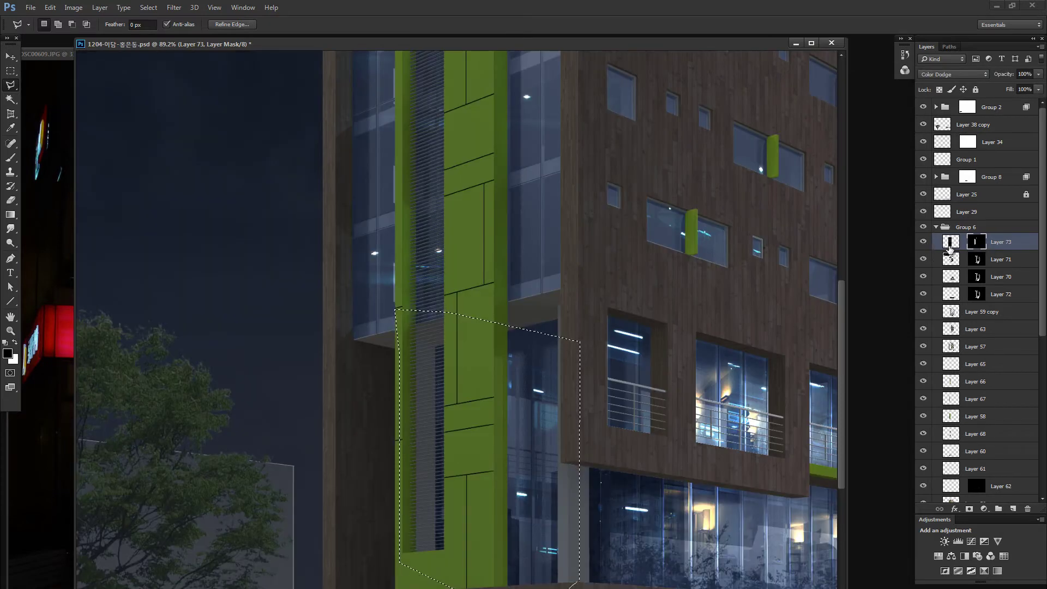
{"action": "left_click", "coordinate": [976, 243]}
{"action": "left_click", "coordinate": [976, 244], "text": "alt"}
{"action": "left_click", "coordinate": [952, 241]}
Step: Deselect, try and undo a brightening stroke on the wall strip, and size the brush to 600
{"action": "key", "text": "ctrl+d"}
{"action": "key", "text": "b"}
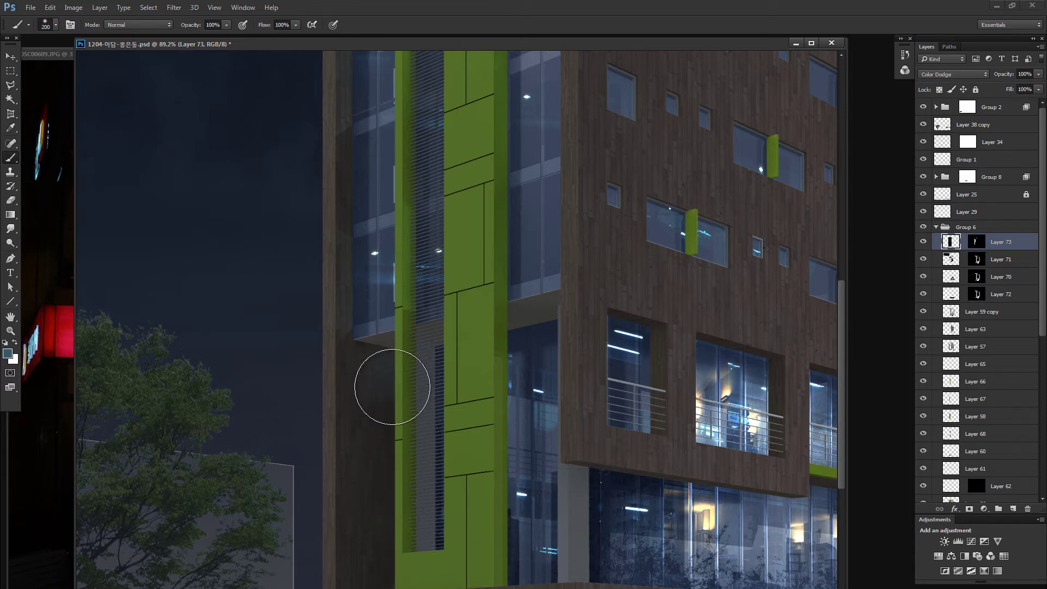
{"action": "left_click_drag", "start_coordinate": [382, 401], "coordinate": [416, 554]}
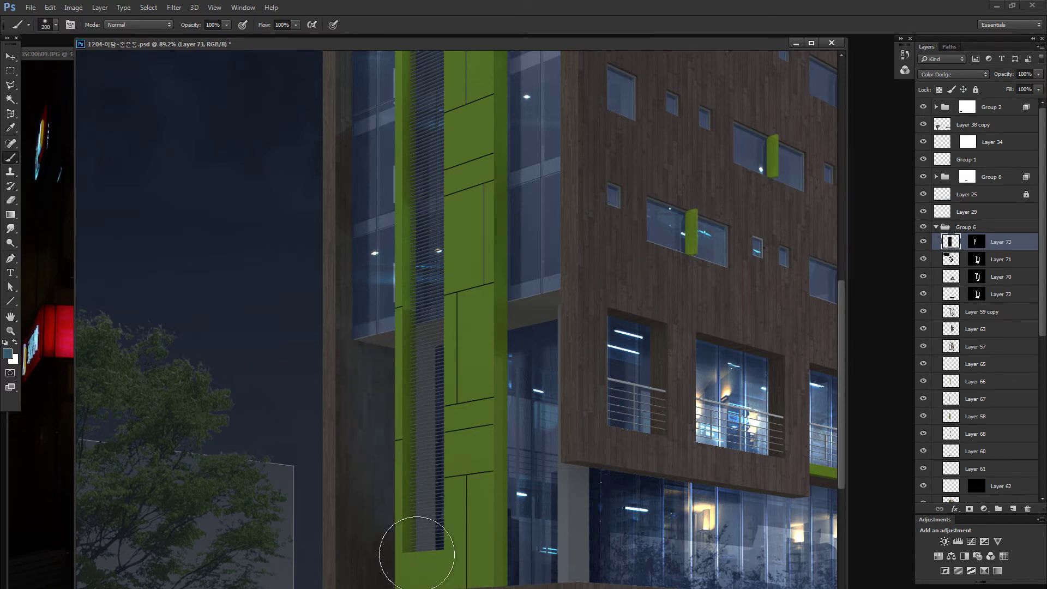
{"action": "key", "text": "ctrl+z"}
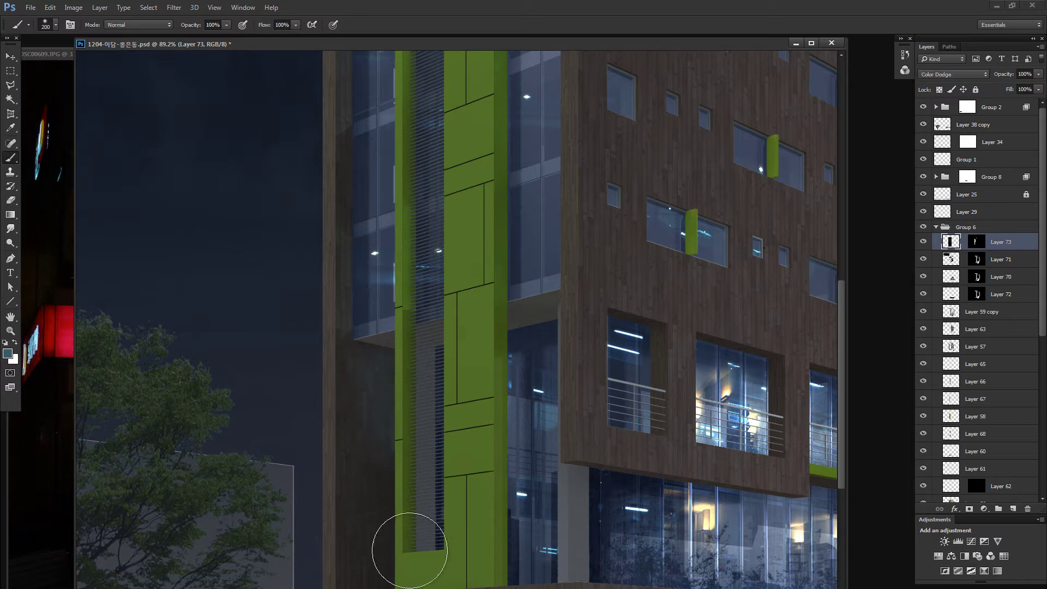
{"action": "key", "text": "bracketright"}
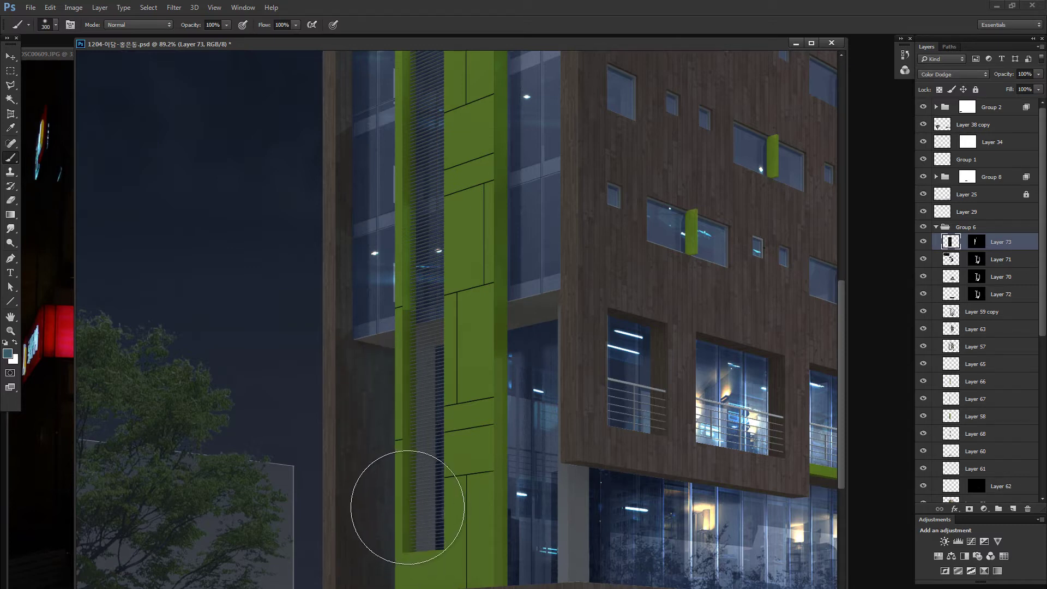
{"action": "key", "text": "bracketright"}
{"action": "key", "text": "bracketright"}
{"action": "key", "text": "bracketright"}
{"action": "key", "text": "bracketright"}
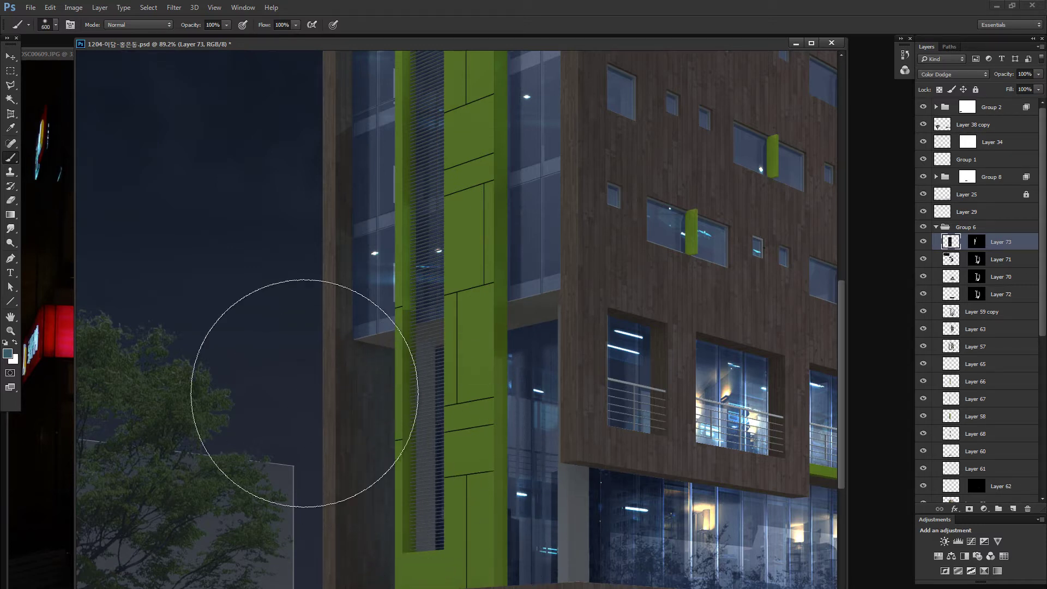
{"action": "left_click", "coordinate": [8, 354]}
Step: Set a green foreground colour and zoom out to the whole building
{"action": "left_click", "coordinate": [447, 73]}
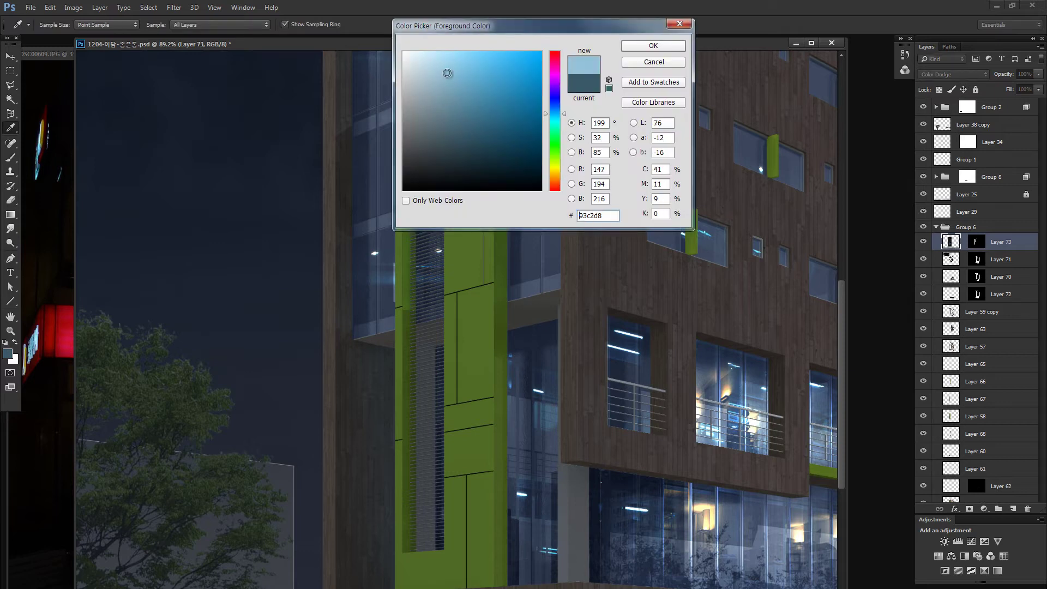
{"action": "left_click_drag", "start_coordinate": [560, 158], "coordinate": [560, 154]}
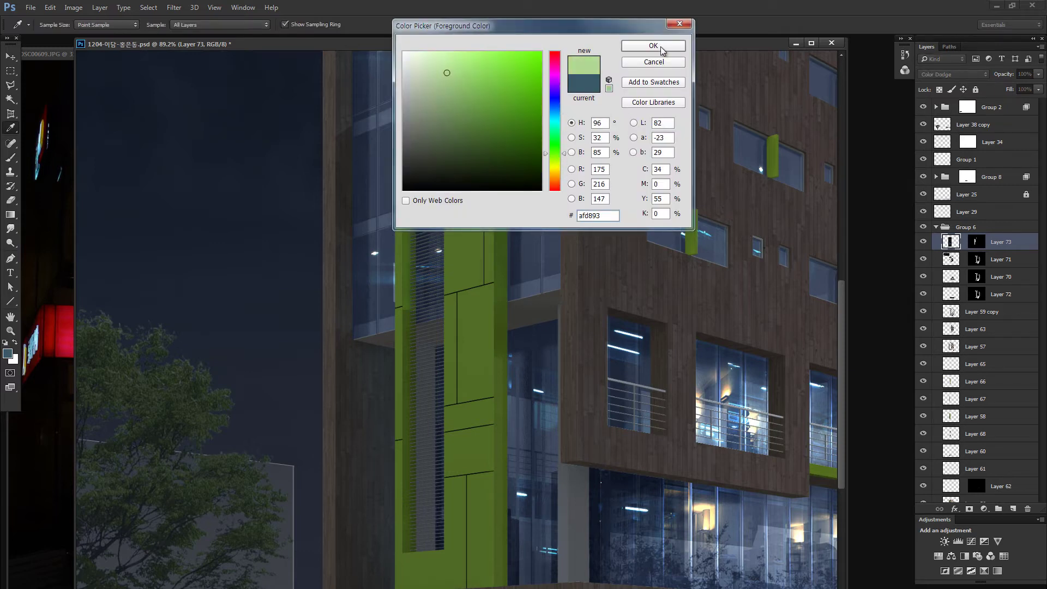
{"action": "left_click", "coordinate": [653, 46]}
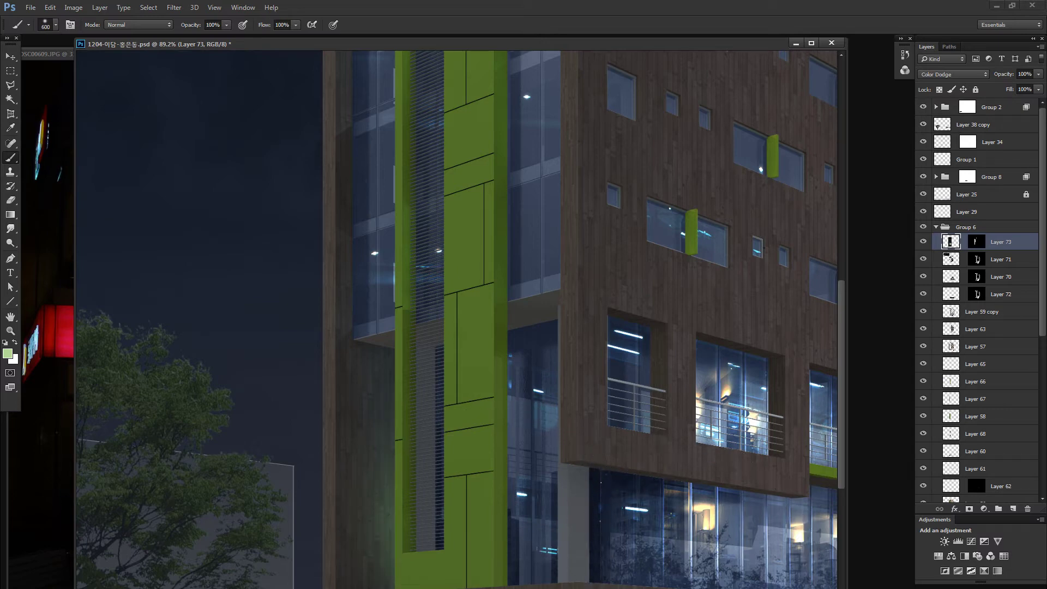
{"action": "key", "text": "ctrl+minus"}
{"action": "key", "text": "ctrl+minus"}
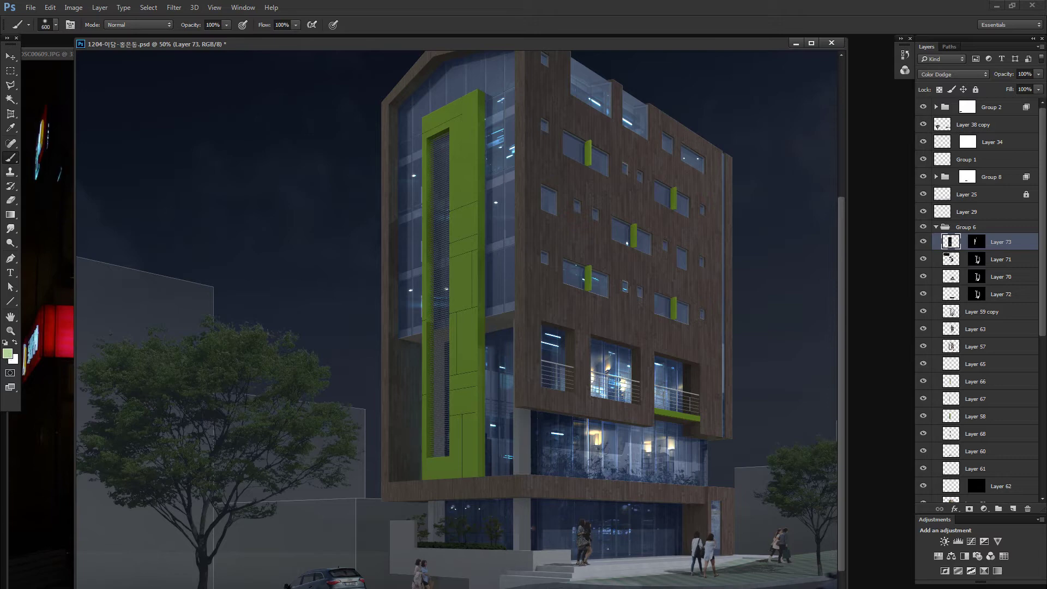
Step: Change the foreground colour to pale yellow efe8b0
{"action": "left_click", "coordinate": [8, 354]}
{"action": "left_click_drag", "start_coordinate": [551, 159], "coordinate": [560, 169]}
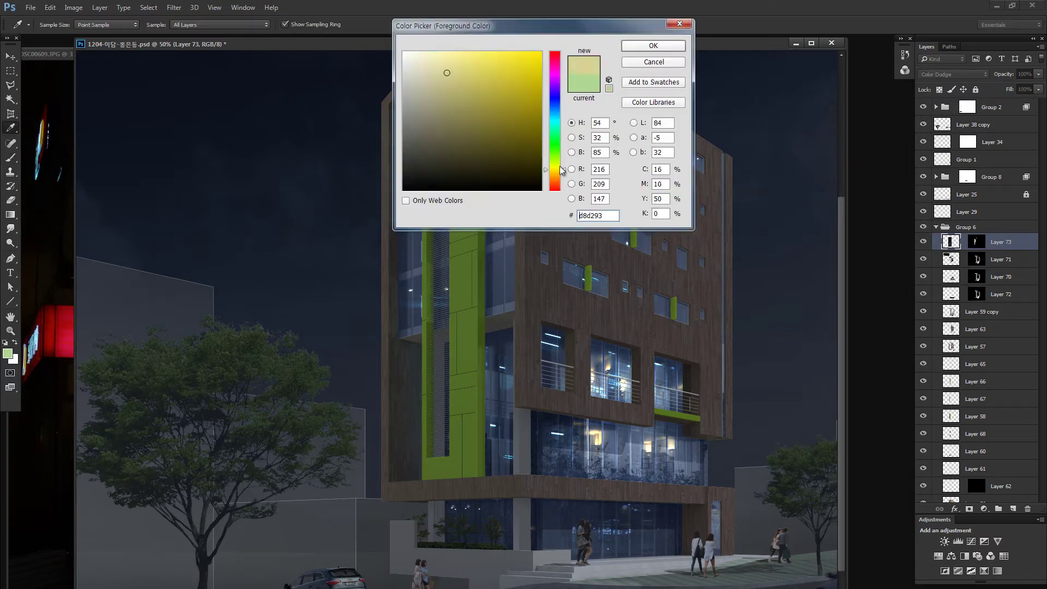
{"action": "left_click", "coordinate": [439, 60]}
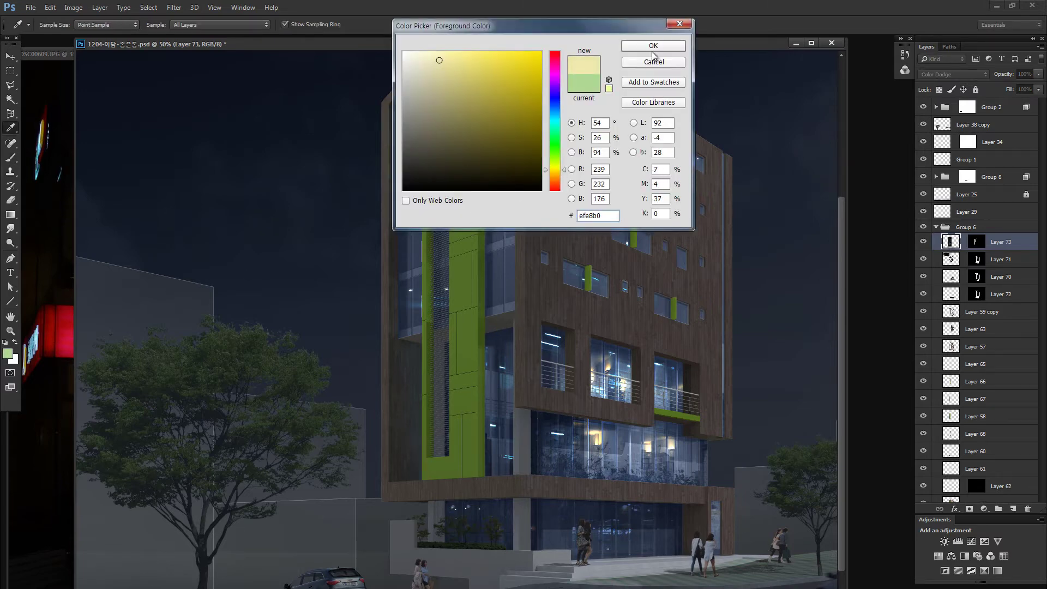
{"action": "left_click", "coordinate": [654, 47]}
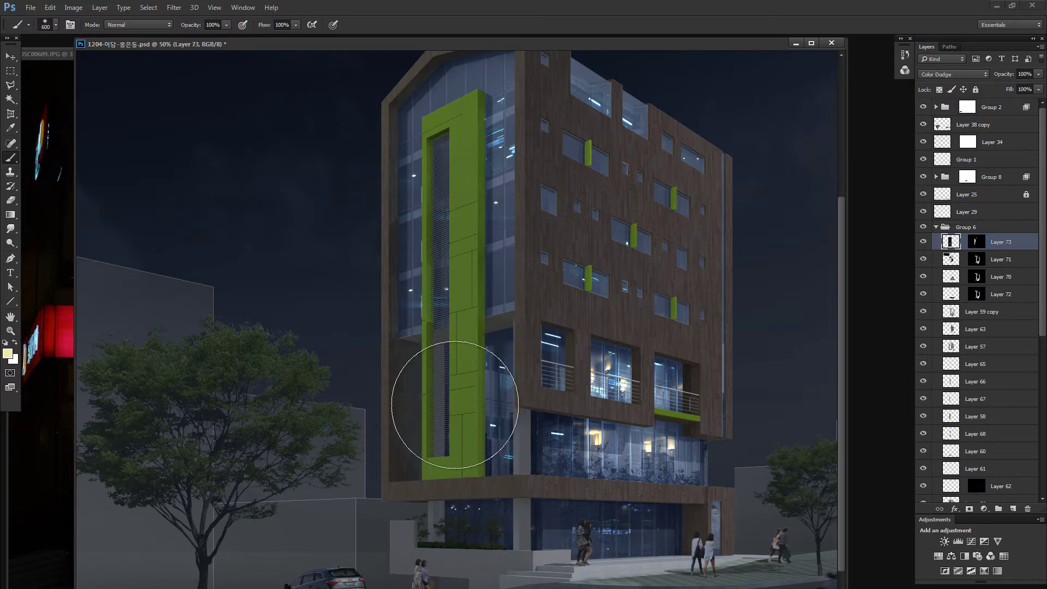
Step: Paint yellow glow strokes along the green fin's left wall, then undo them all
{"action": "left_click_drag", "start_coordinate": [448, 398], "coordinate": [488, 462]}
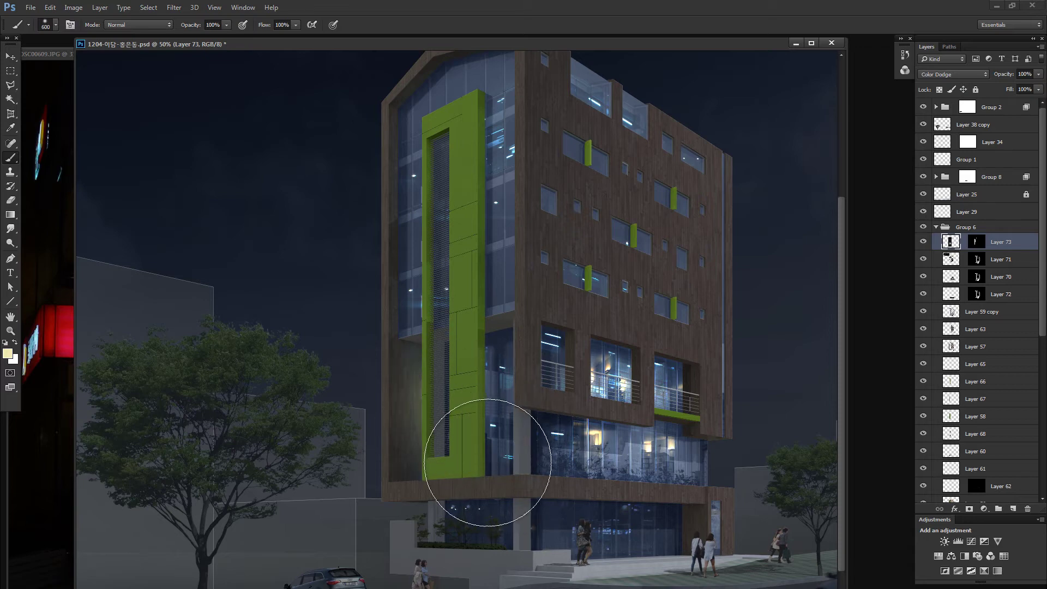
{"action": "key", "text": "ctrl+minus"}
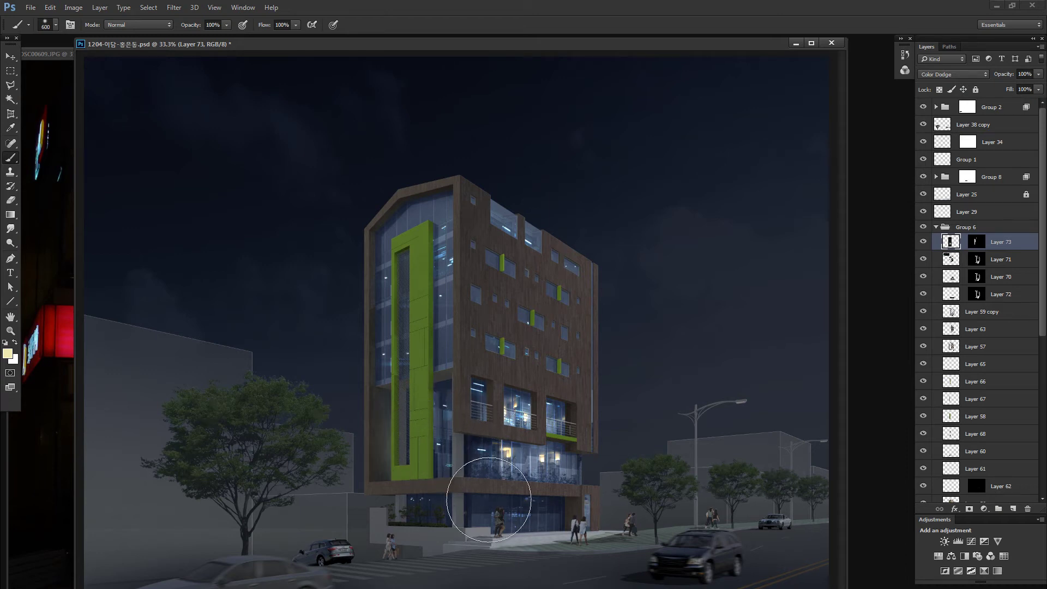
{"action": "left_click_drag", "start_coordinate": [420, 433], "coordinate": [467, 455]}
{"action": "left_click_drag", "start_coordinate": [418, 386], "coordinate": [420, 444]}
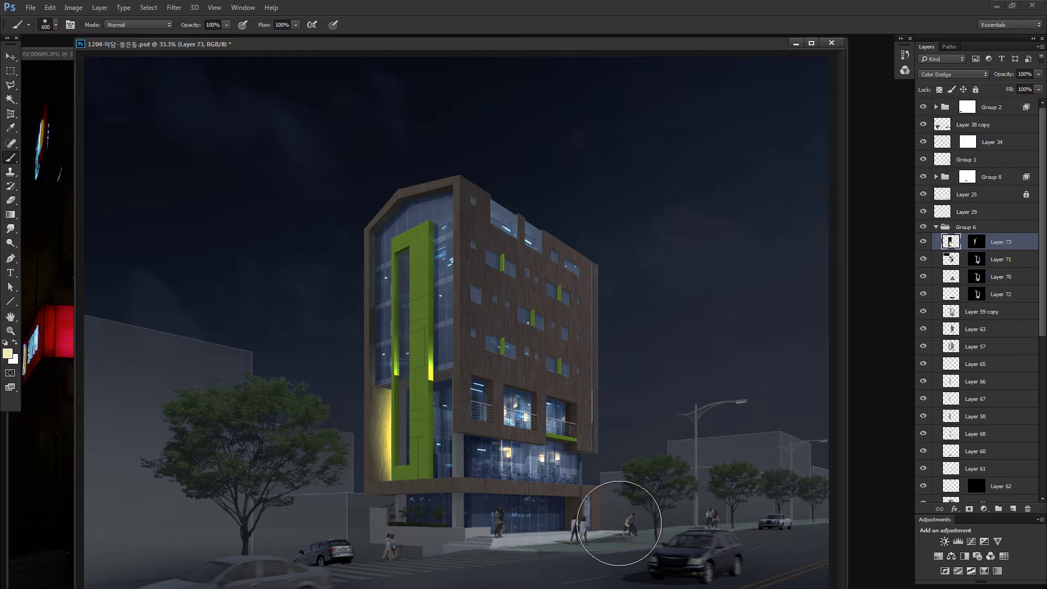
{"action": "key", "text": "ctrl+z"}
{"action": "key", "text": "ctrl+alt+z"}
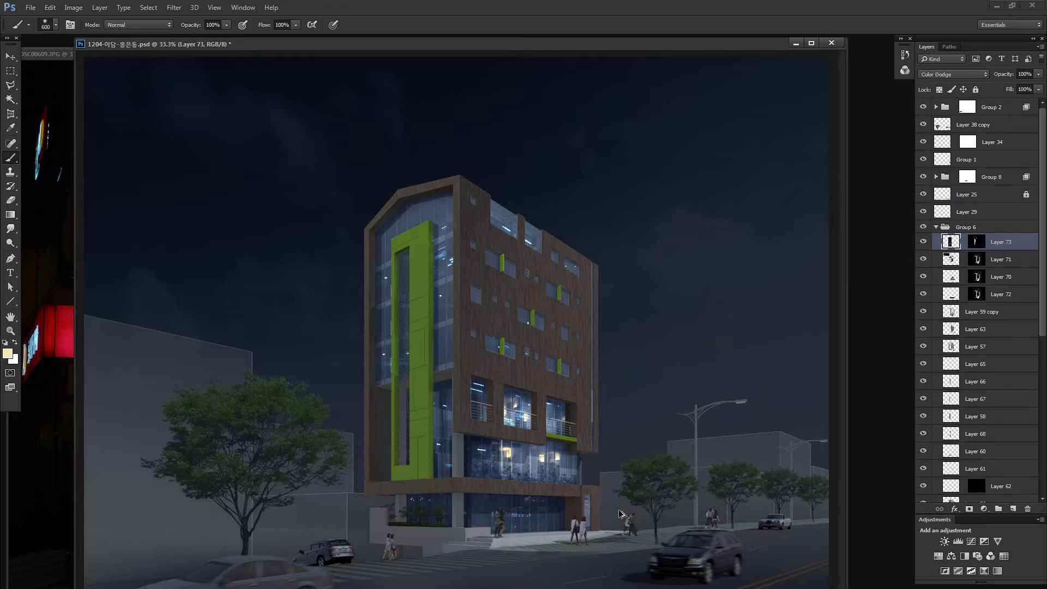
{"action": "key", "text": "l"}
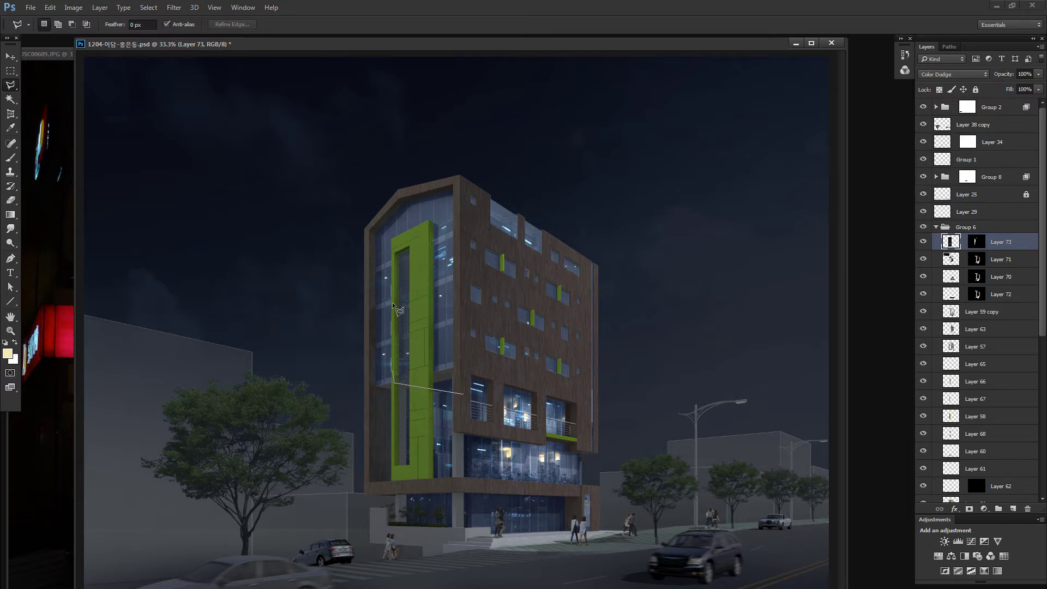
Step: Outline a beam-shaped area below the green fin and check Layer 73's mask
{"action": "left_click", "coordinate": [284, 434]}
{"action": "left_click", "coordinate": [292, 557]}
{"action": "left_click", "coordinate": [406, 578]}
{"action": "left_click", "coordinate": [463, 393]}
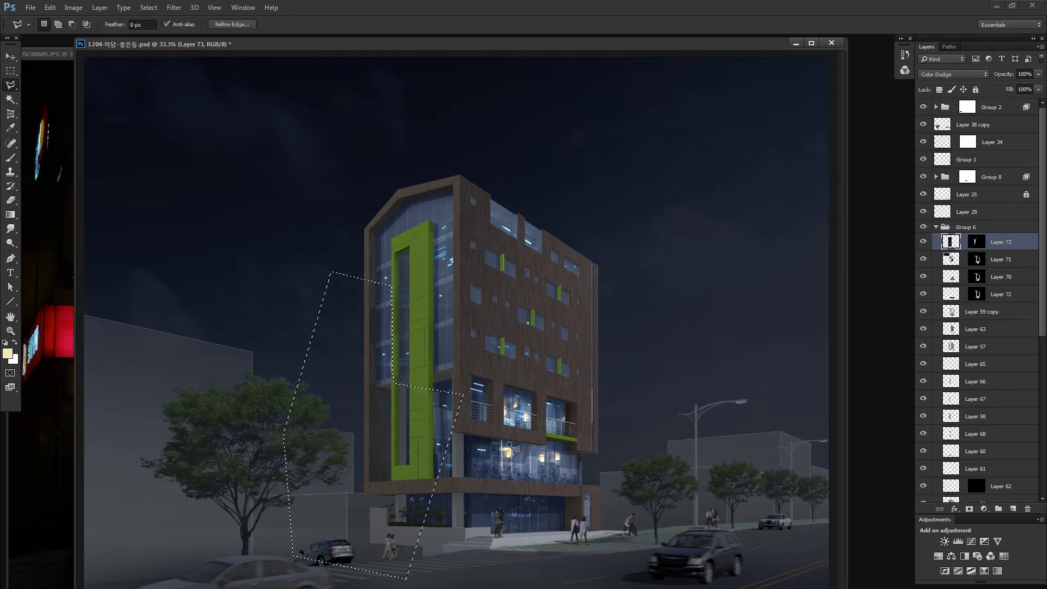
{"action": "left_click", "coordinate": [977, 242], "text": "alt"}
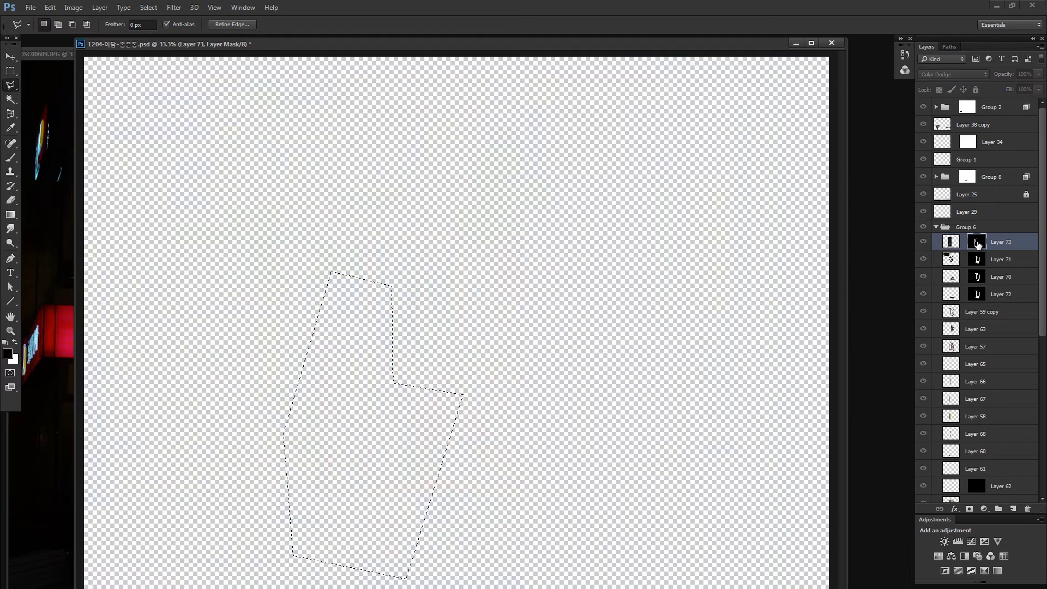
{"action": "left_click", "coordinate": [976, 242], "text": "alt"}
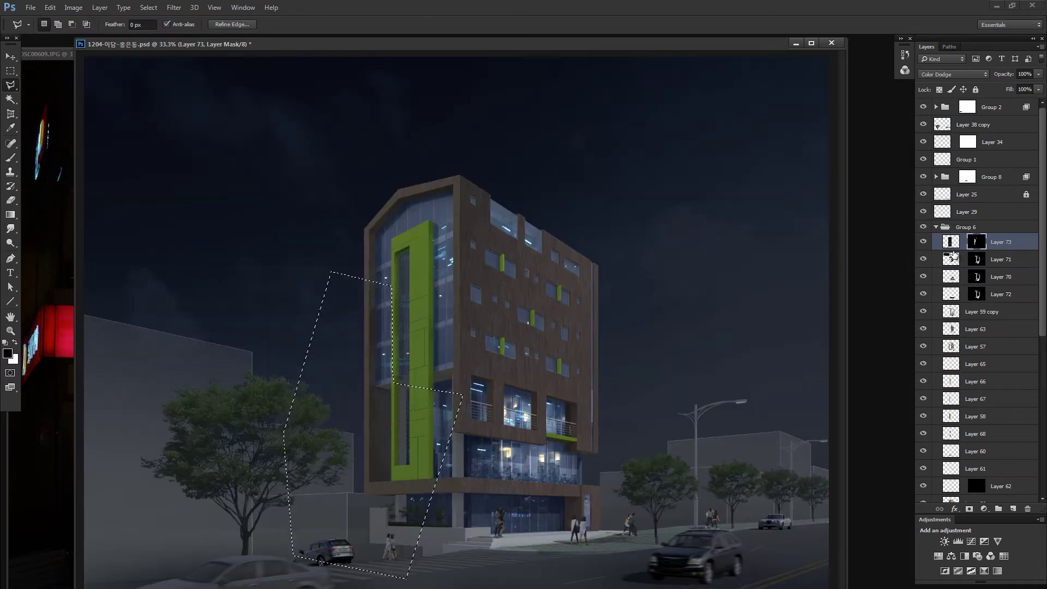
Step: Deselect and brush the glass strip left of the fin, then paint white over the lower glass
{"action": "key", "text": "b"}
{"action": "key", "text": "ctrl+d"}
{"action": "left_click_drag", "start_coordinate": [386, 385], "coordinate": [406, 494]}
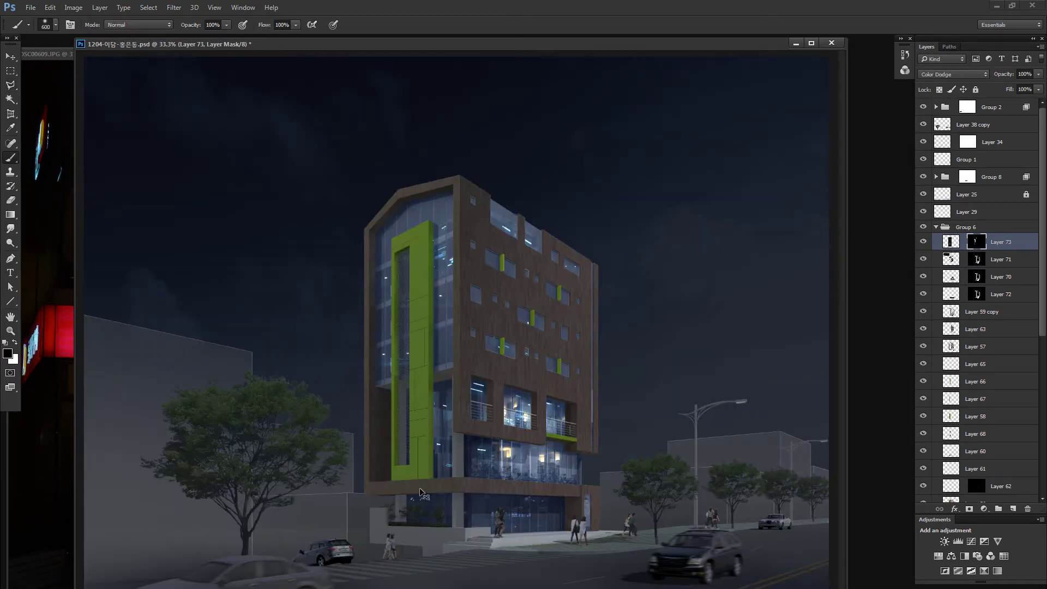
{"action": "key", "text": "x"}
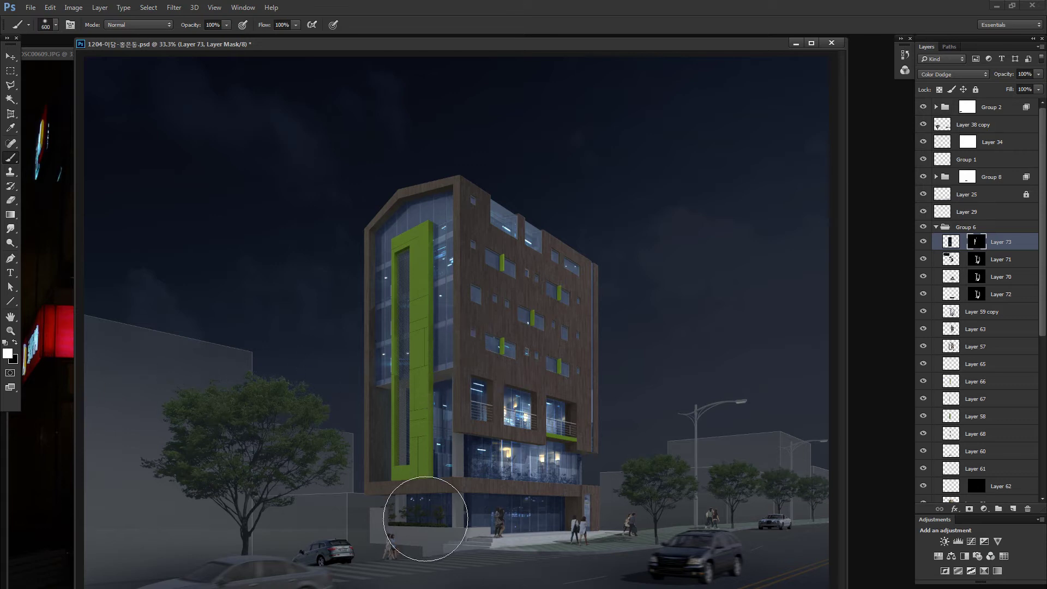
{"action": "left_click_drag", "start_coordinate": [386, 503], "coordinate": [468, 495]}
Step: Target Layer 73's pixels, pick a cream colour, and test a glow stroke with undo
{"action": "left_click", "coordinate": [958, 244]}
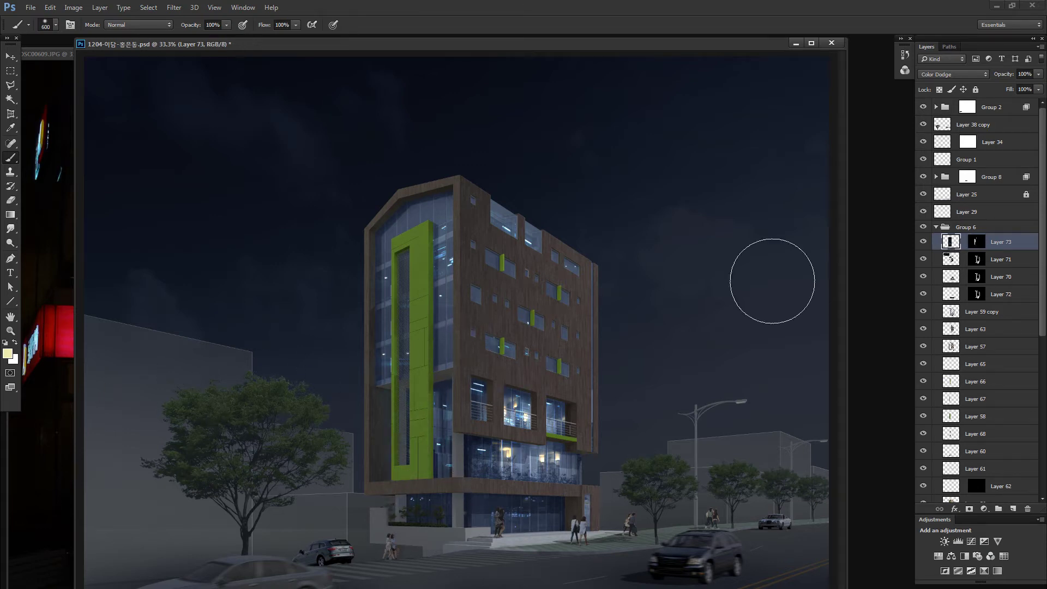
{"action": "left_click", "coordinate": [489, 471], "text": "alt"}
{"action": "left_click_drag", "start_coordinate": [391, 370], "coordinate": [418, 463]}
{"action": "key", "text": "ctrl+z"}
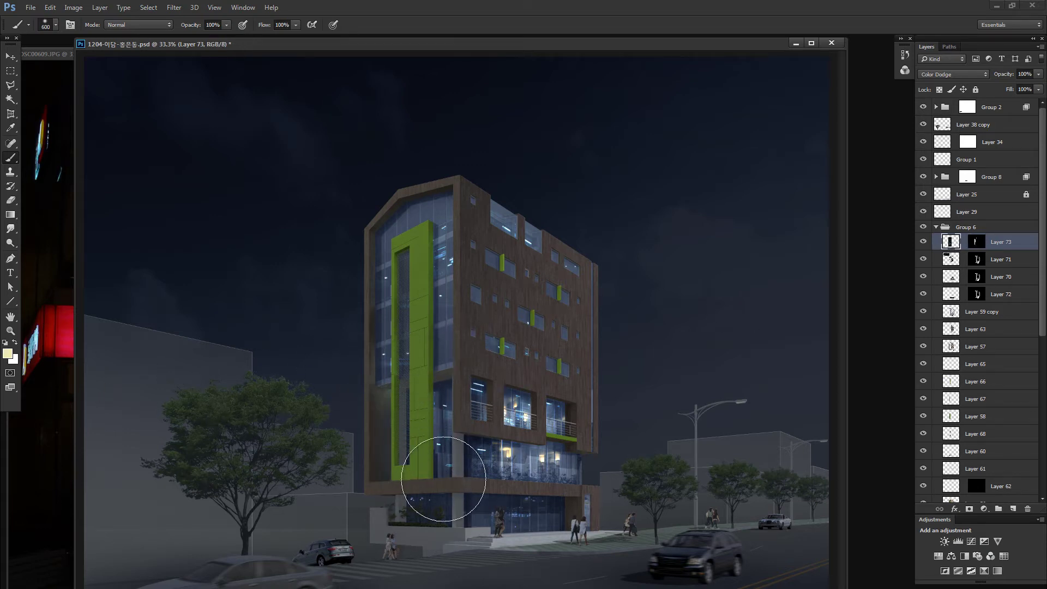
{"action": "key", "text": "ctrl+z"}
{"action": "key", "text": "ctrl+z"}
{"action": "key", "text": "ctrl+z"}
{"action": "key", "text": "ctrl+z"}
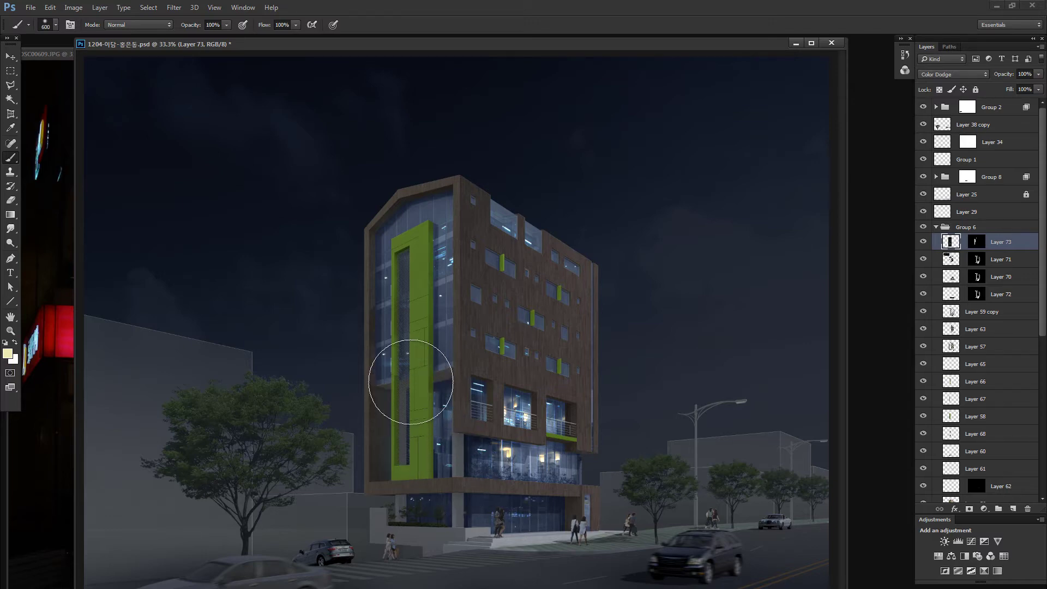
{"action": "key", "text": "ctrl+z"}
Step: Zoom in on the glass beside the green panel, remove the last stroke, and zoom back out
{"action": "key", "text": "z"}
{"action": "left_click_drag", "start_coordinate": [412, 399], "coordinate": [347, 378]}
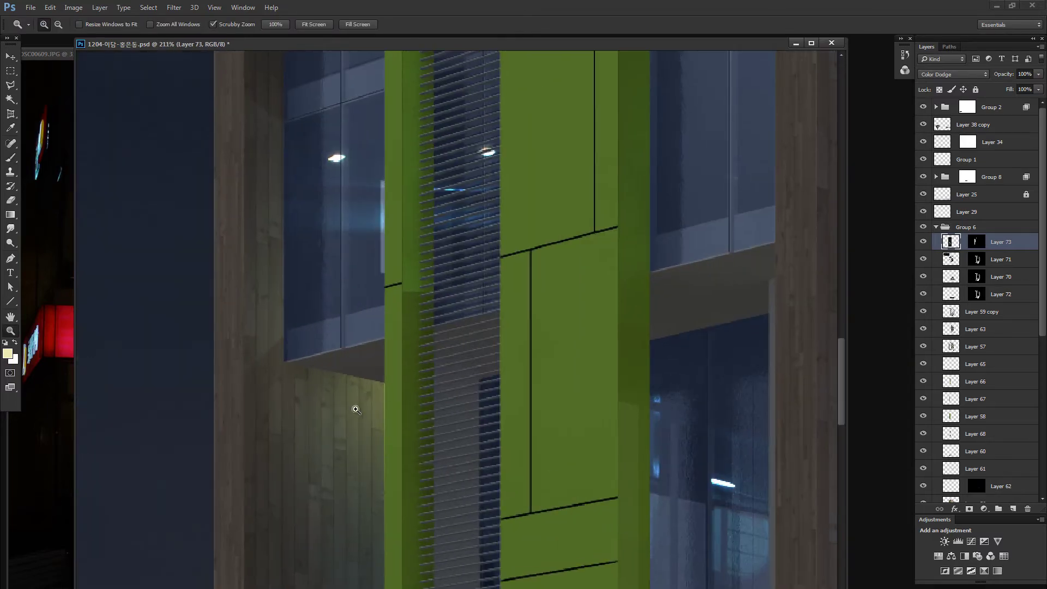
{"action": "key", "text": "ctrl+z"}
{"action": "key", "text": "b"}
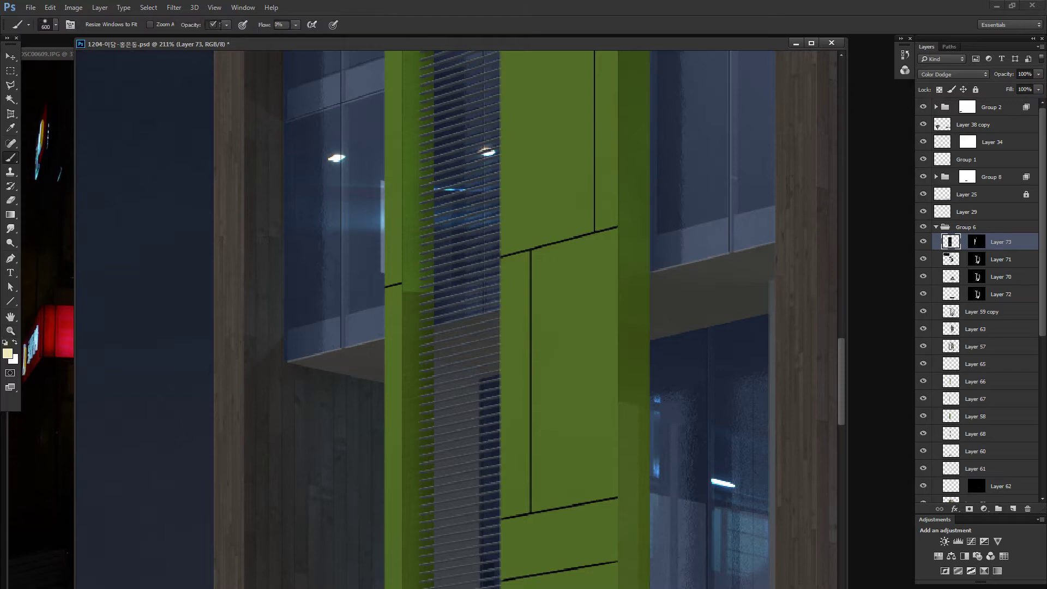
{"action": "key", "text": "ctrl+minus"}
{"action": "key", "text": "ctrl+minus"}
{"action": "key", "text": "ctrl+minus"}
{"action": "key", "text": "ctrl+minus"}
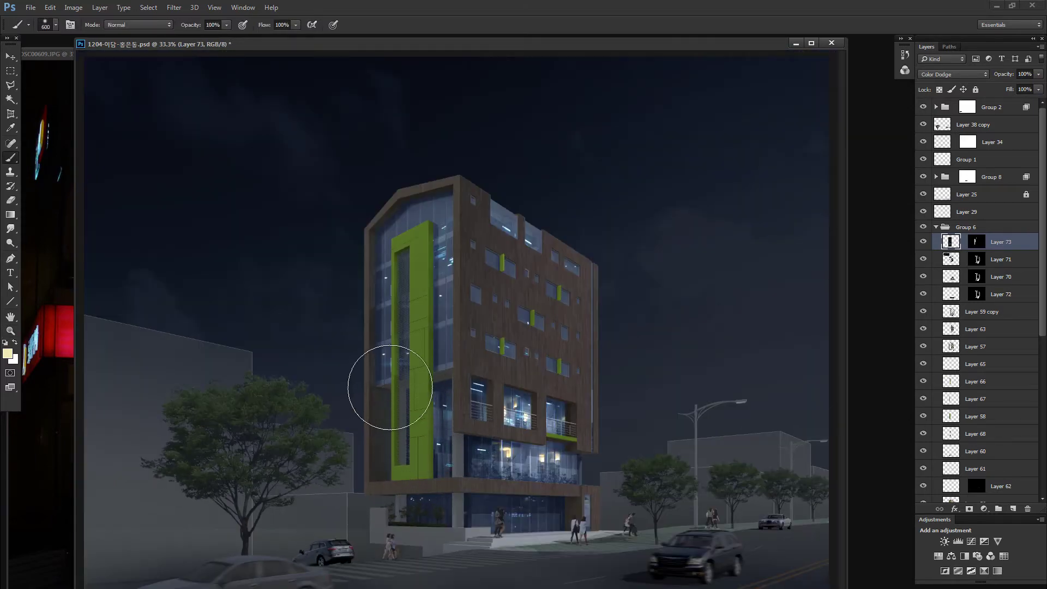
Step: Brush a warm yellow glow onto the building's lower left edge beside the green strip
{"action": "left_click_drag", "start_coordinate": [379, 382], "coordinate": [384, 469]}
{"action": "key", "text": "ctrl+z"}
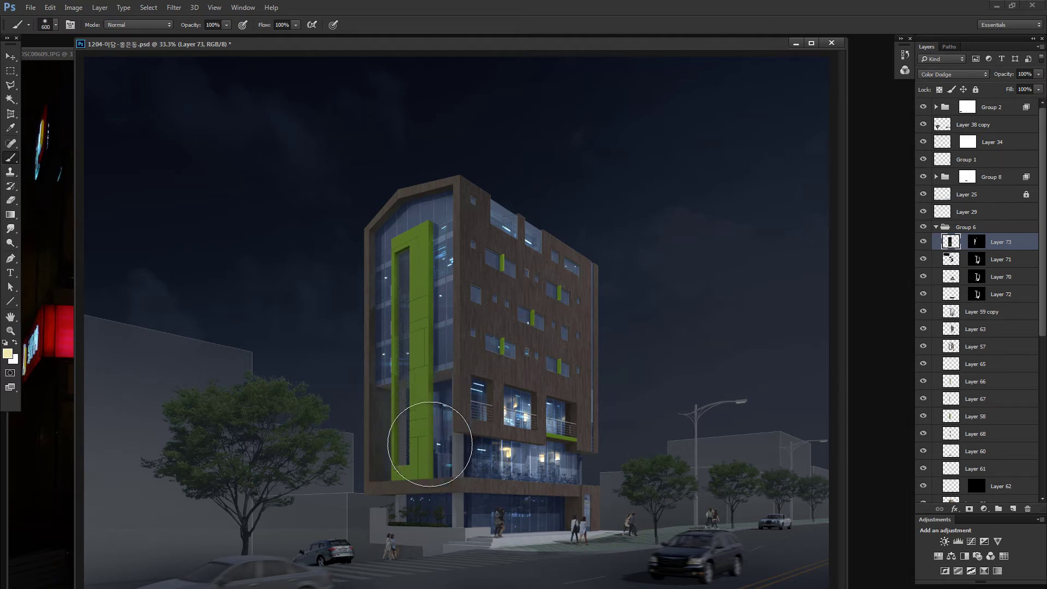
{"action": "left_click_drag", "start_coordinate": [431, 416], "coordinate": [425, 431]}
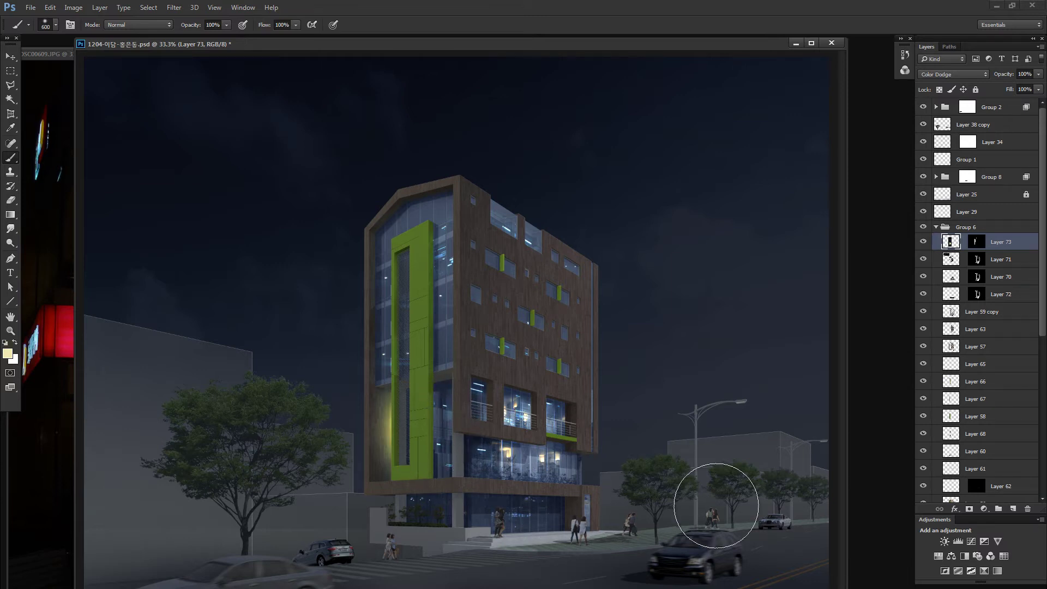
{"action": "key", "text": "ctrl+minus"}
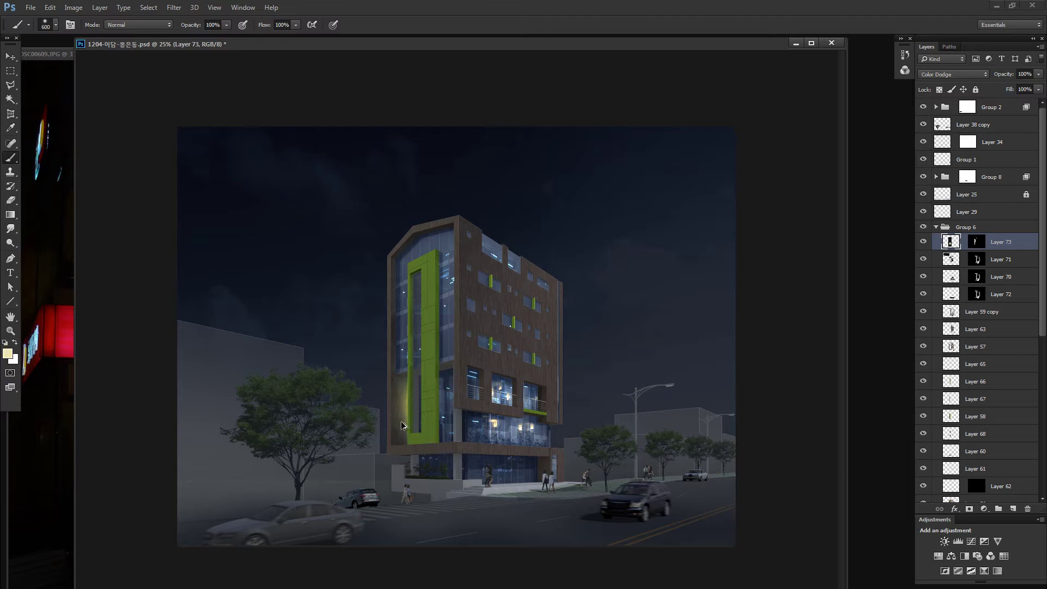
{"action": "left_click_drag", "start_coordinate": [423, 430], "coordinate": [451, 437]}
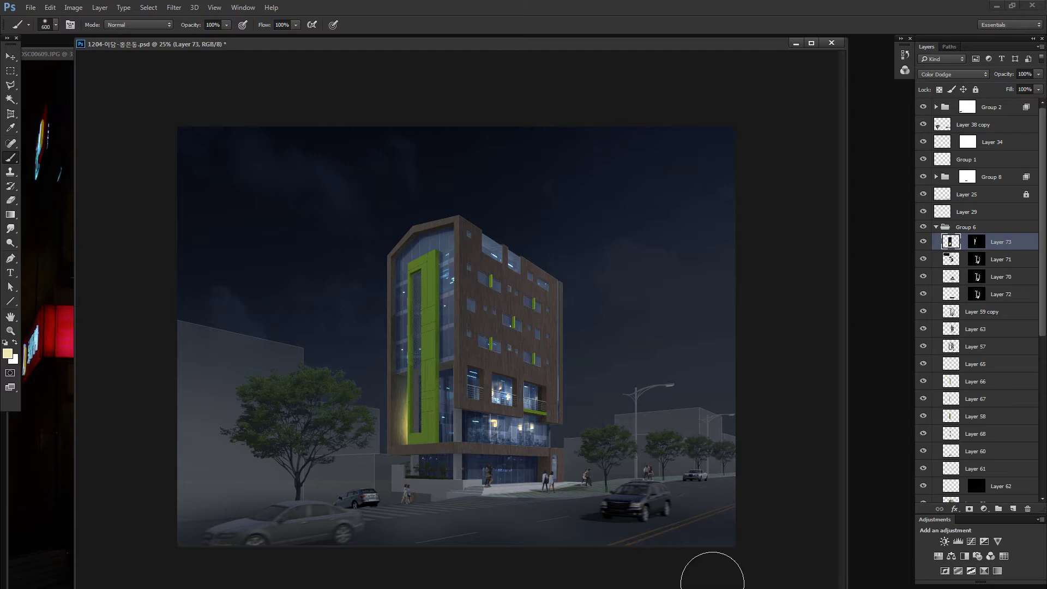
Step: Desaturate Layer 73's yellow glow to -41 in Hue/Saturation after a trial hue shift
{"action": "key", "text": "ctrl+u"}
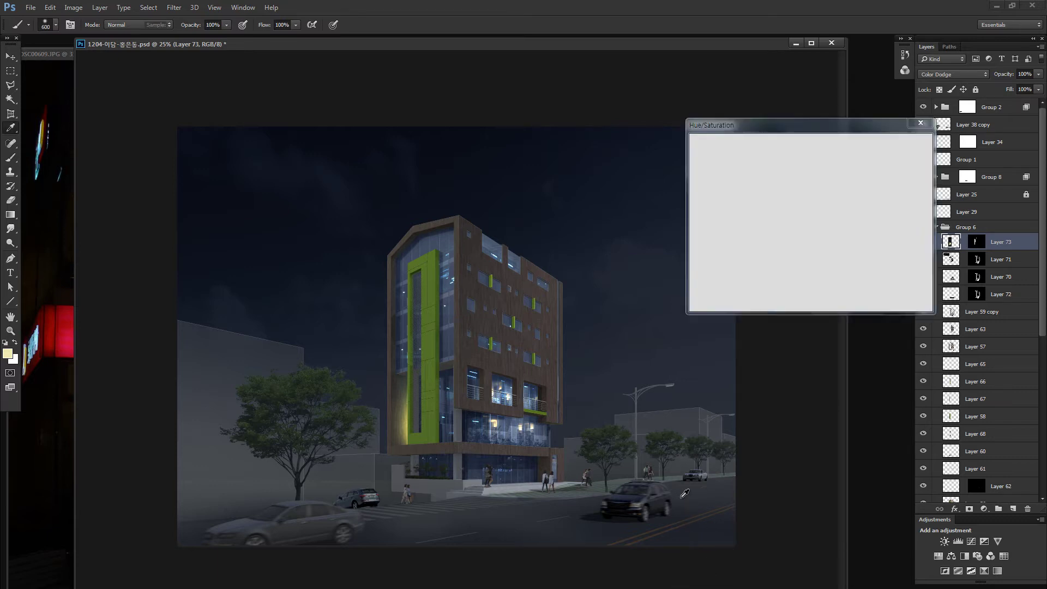
{"action": "mouse_move", "coordinate": [774, 201]}
{"action": "left_mouse_down"}
{"action": "mouse_move", "coordinate": [733, 203]}
{"action": "mouse_move", "coordinate": [753, 204]}
{"action": "left_mouse_up"}
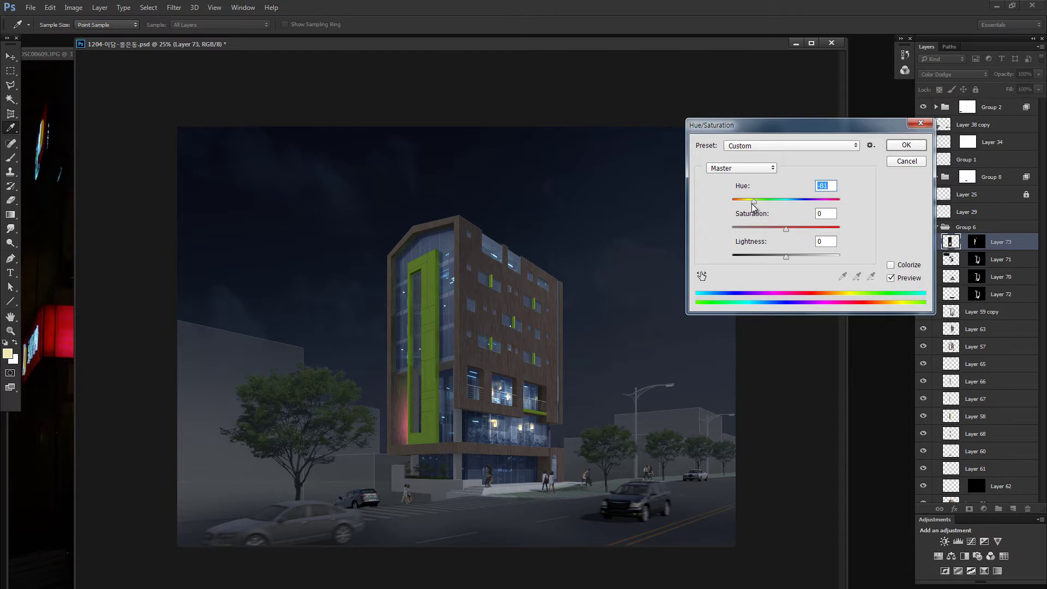
{"action": "key", "text": "Return"}
{"action": "key", "text": "b"}
{"action": "key", "text": "ctrl+u"}
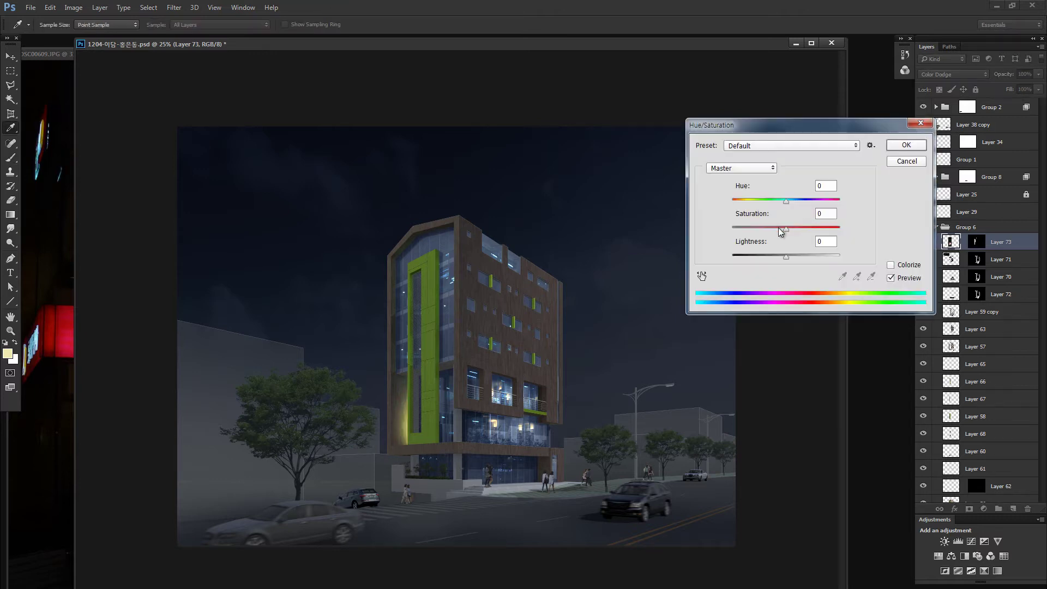
{"action": "left_click_drag", "start_coordinate": [778, 228], "coordinate": [764, 227]}
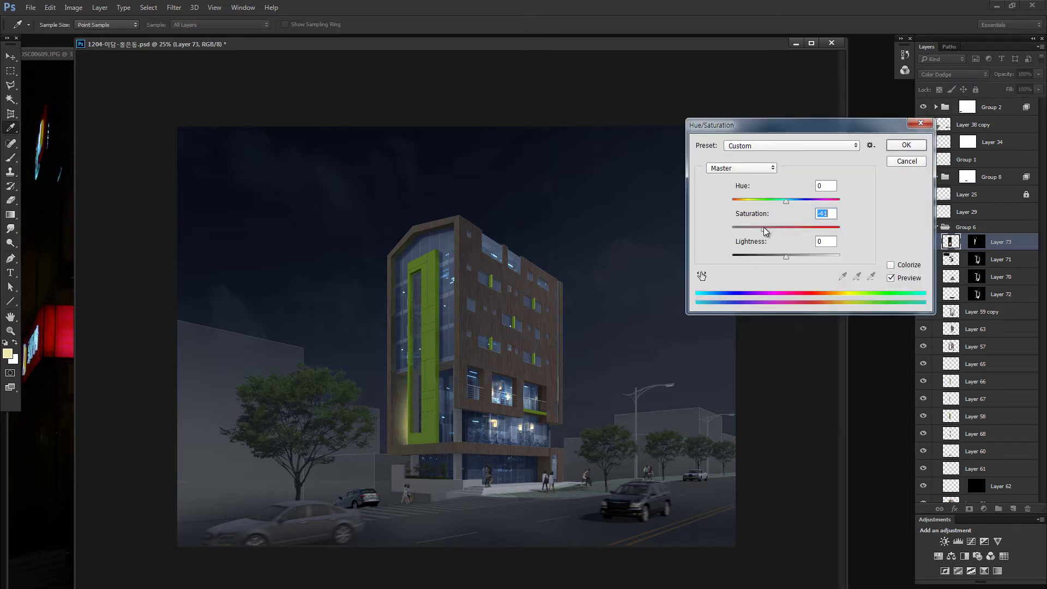
{"action": "left_click", "coordinate": [900, 152]}
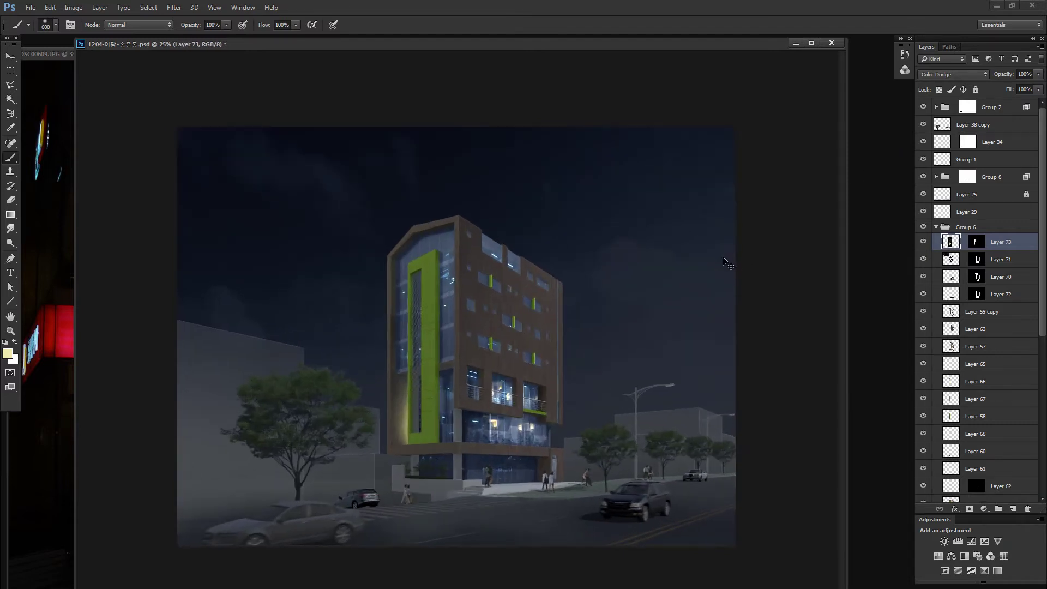
Step: Zoom in to 50% and make Layer 58 the active layer
{"action": "key", "text": "ctrl+plus"}
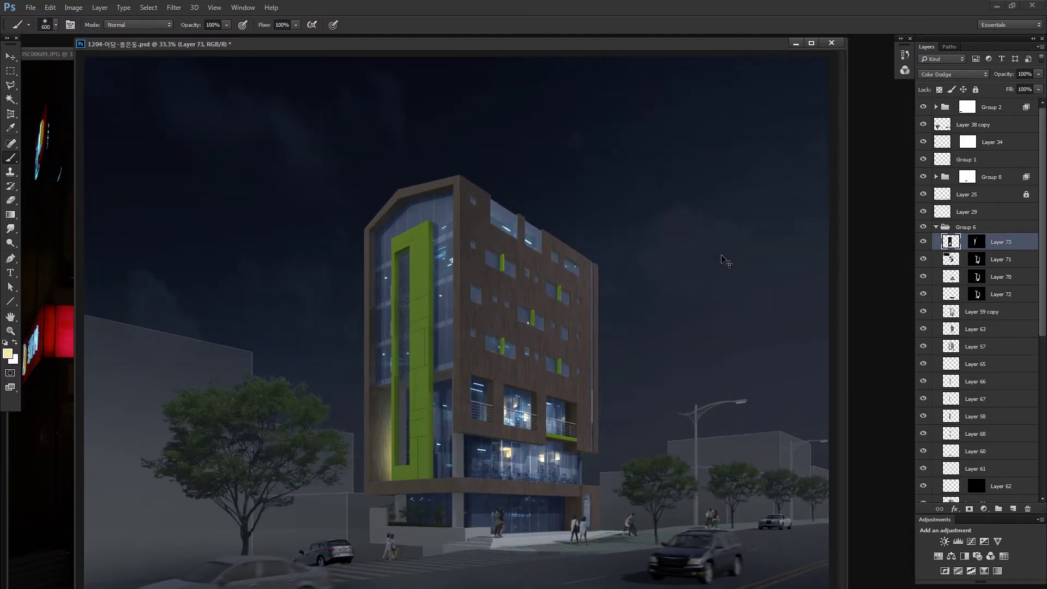
{"action": "key", "text": "ctrl+plus"}
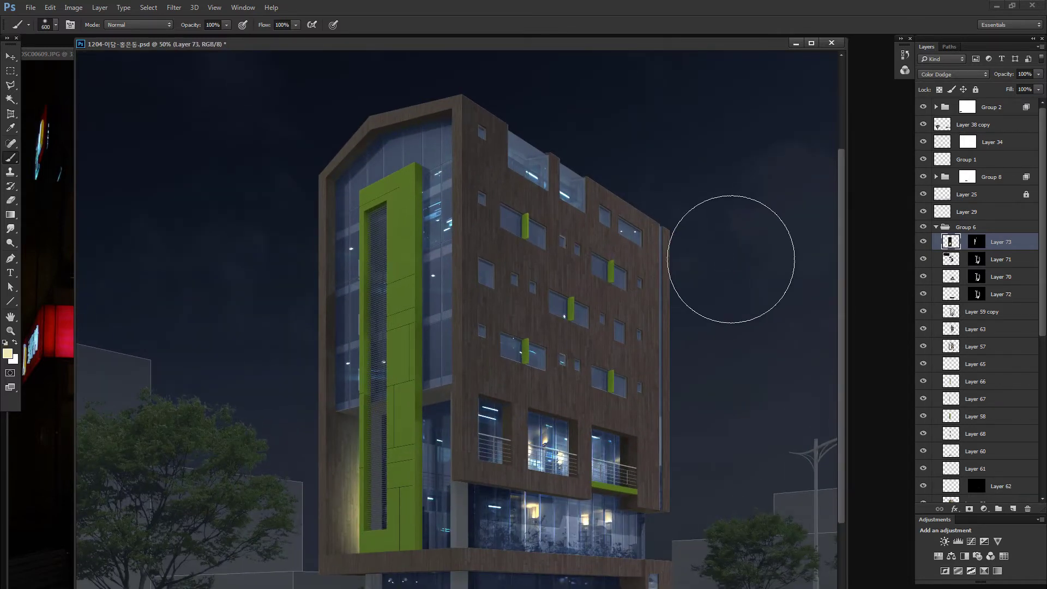
{"action": "key", "text": "v"}
{"action": "left_click", "coordinate": [532, 227]}
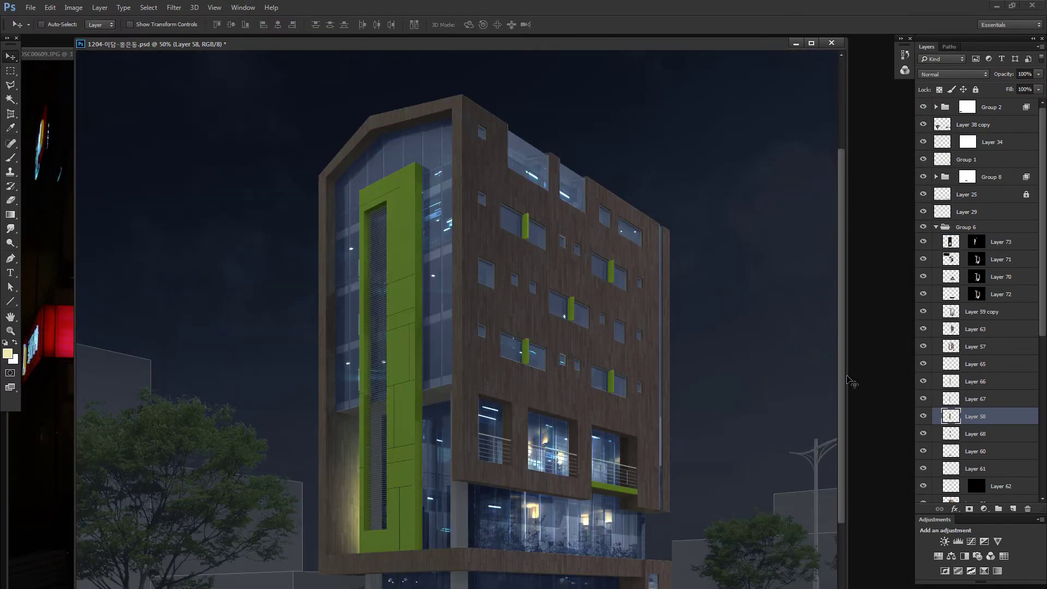
Step: Marquee the right facade on Layer 58 and darken it to Lightness -32
{"action": "key", "text": "m"}
{"action": "left_click_drag", "start_coordinate": [475, 130], "coordinate": [747, 567]}
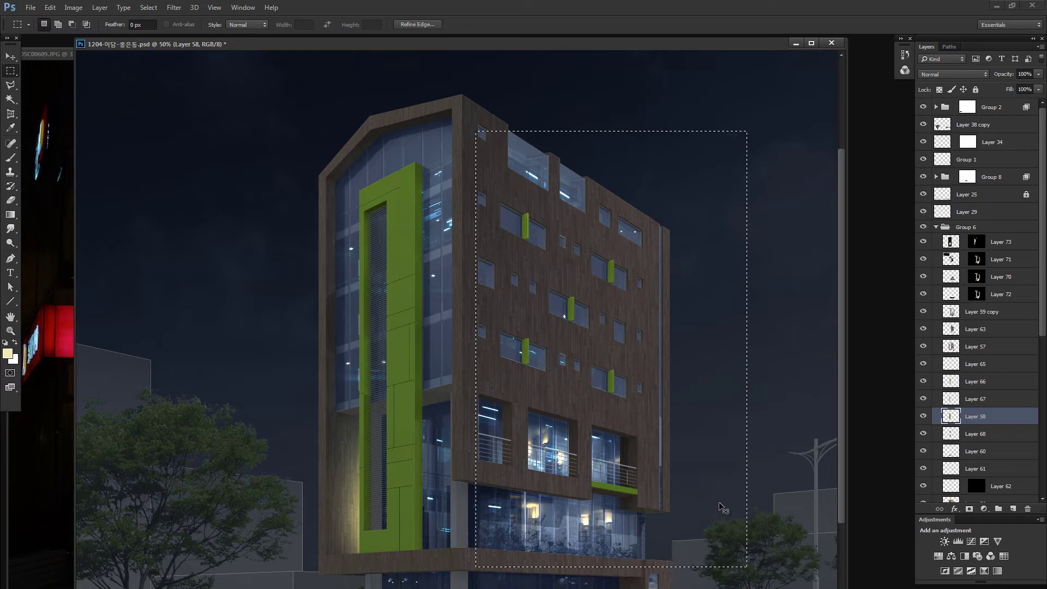
{"action": "key", "text": "ctrl+d"}
{"action": "key", "text": "ctrl+u"}
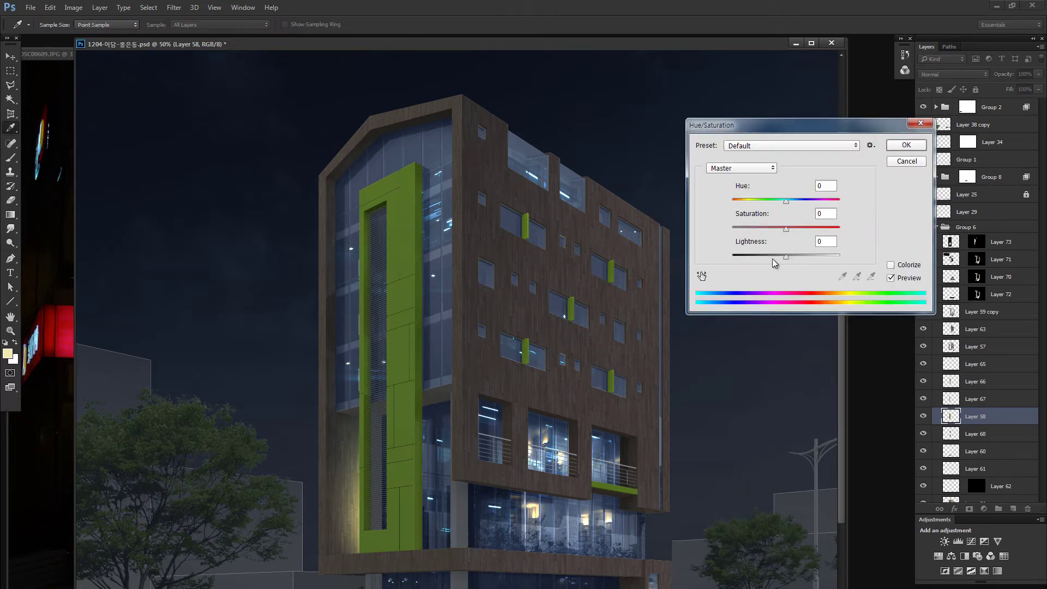
{"action": "left_click_drag", "start_coordinate": [772, 258], "coordinate": [773, 256]}
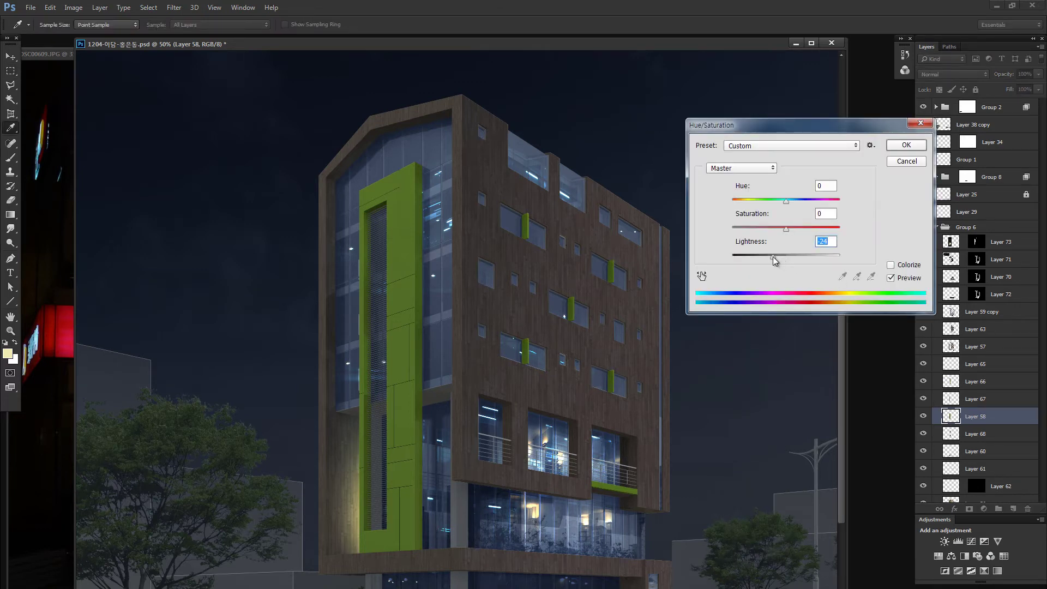
{"action": "left_click_drag", "start_coordinate": [773, 256], "coordinate": [768, 256]}
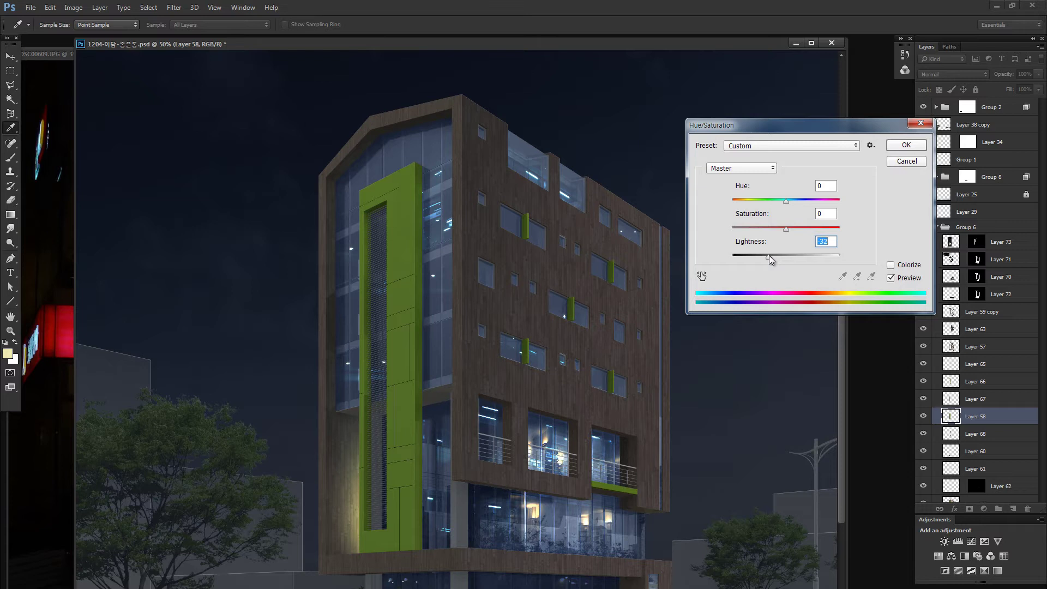
{"action": "key", "text": "Return"}
{"action": "key", "text": "m"}
{"action": "key", "text": "ctrl+minus"}
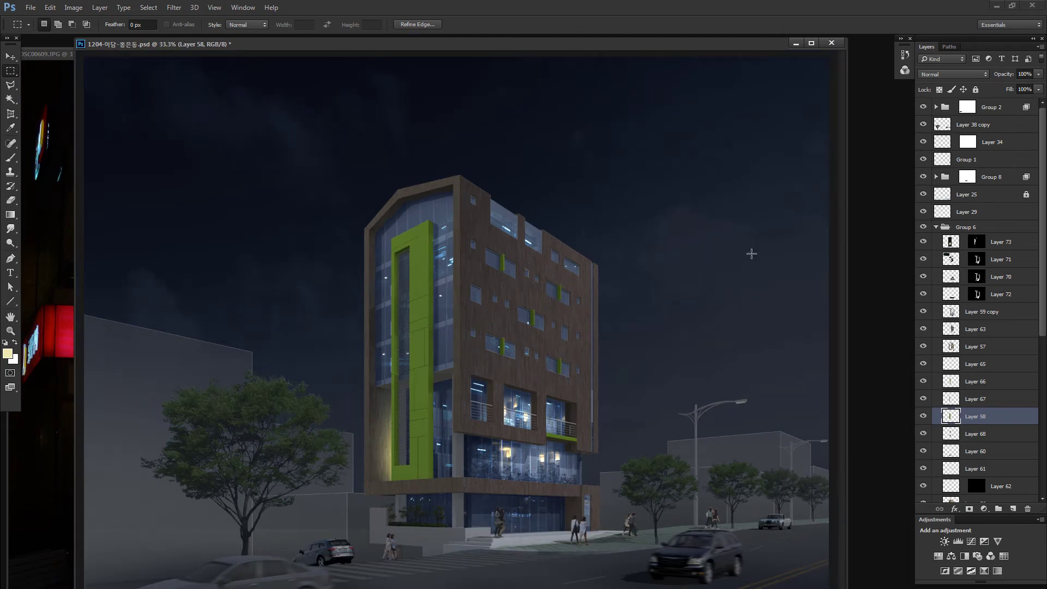
Step: Select Layer 59 copy, view it alone, and outline a polygonal area to darken
{"action": "key", "text": "v"}
{"action": "left_click", "coordinate": [508, 219]}
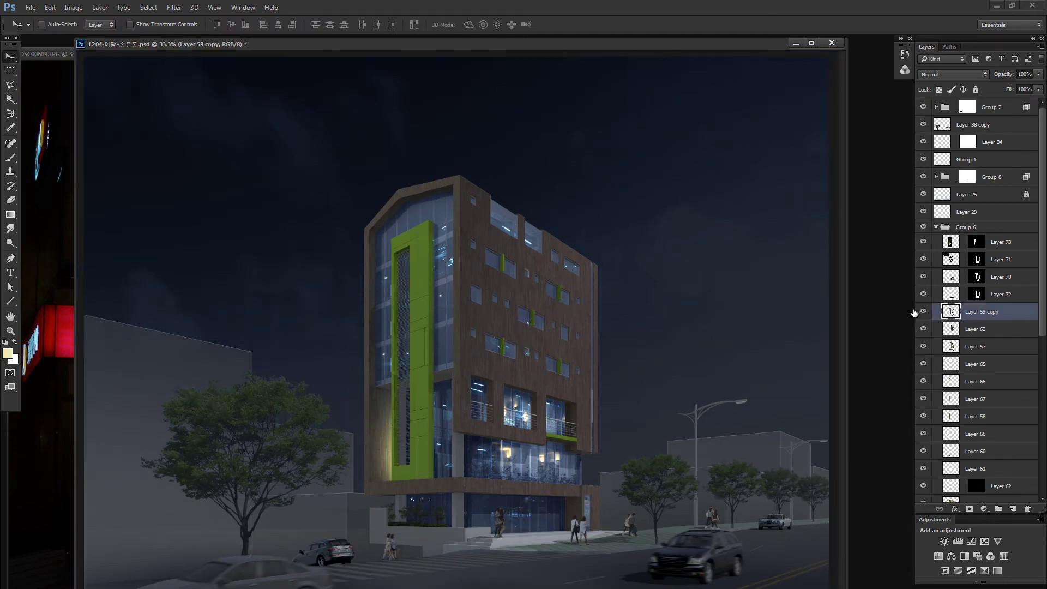
{"action": "left_click", "coordinate": [924, 311], "text": "alt"}
{"action": "key", "text": "l"}
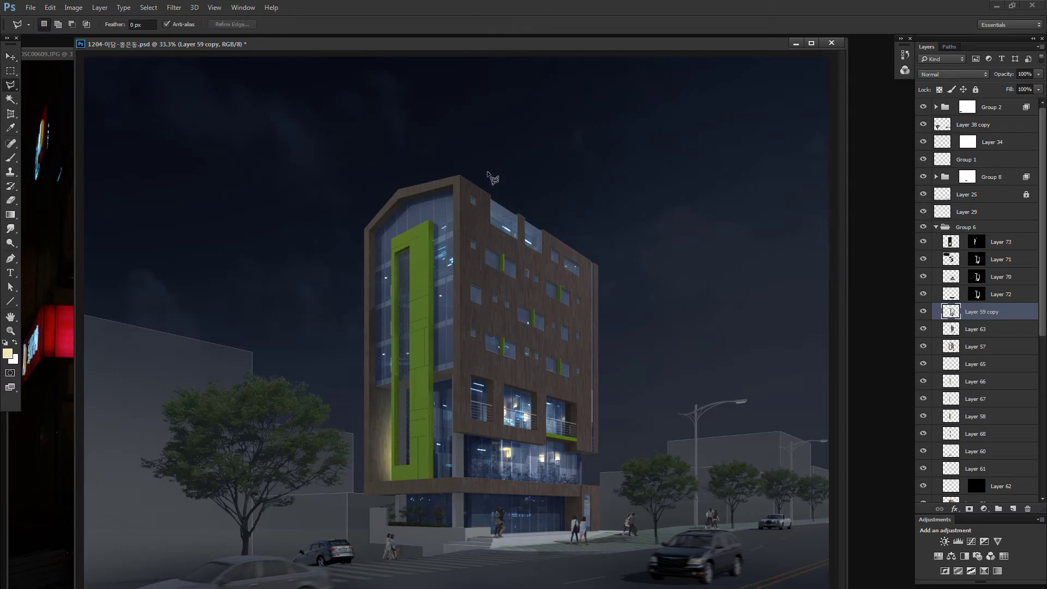
{"action": "left_click", "coordinate": [505, 163]}
{"action": "left_click", "coordinate": [545, 258]}
{"action": "left_click", "coordinate": [562, 217]}
{"action": "left_click", "coordinate": [505, 163]}
Step: Lower the outlined area's brightness to -32, then zoom out and make Layer 63 active
{"action": "key", "text": "ctrl+shift+b"}
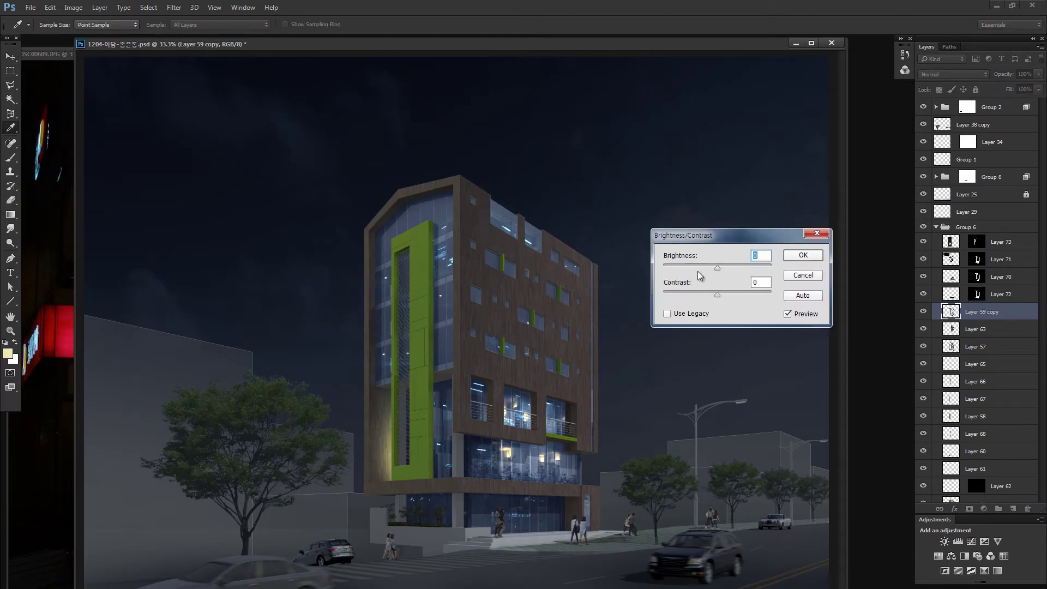
{"action": "left_click_drag", "start_coordinate": [698, 270], "coordinate": [707, 269]}
{"action": "left_click", "coordinate": [788, 260]}
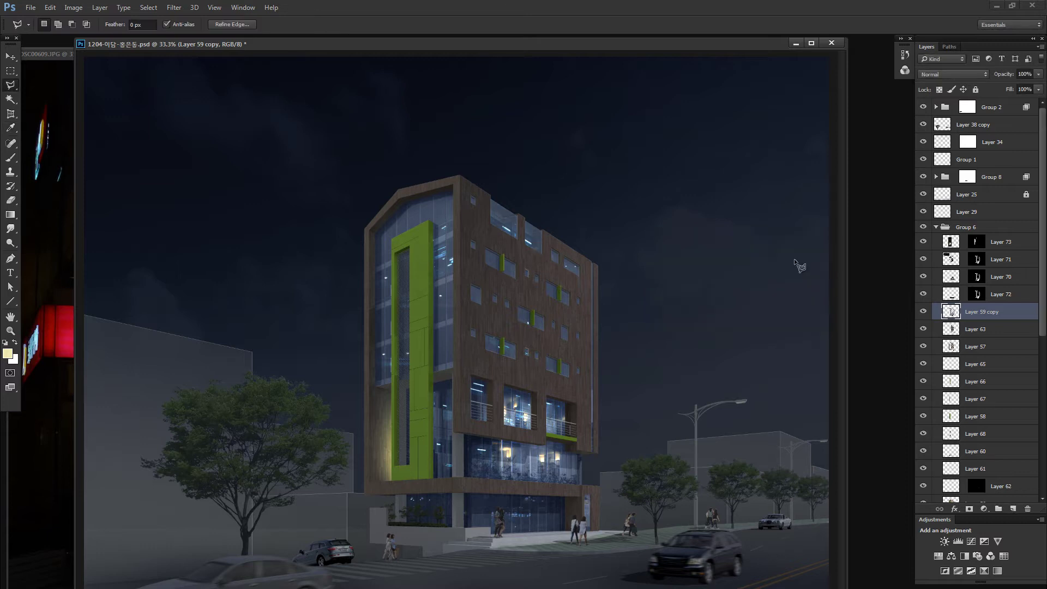
{"action": "key", "text": "l"}
{"action": "key", "text": "ctrl+minus"}
{"action": "key", "text": "v"}
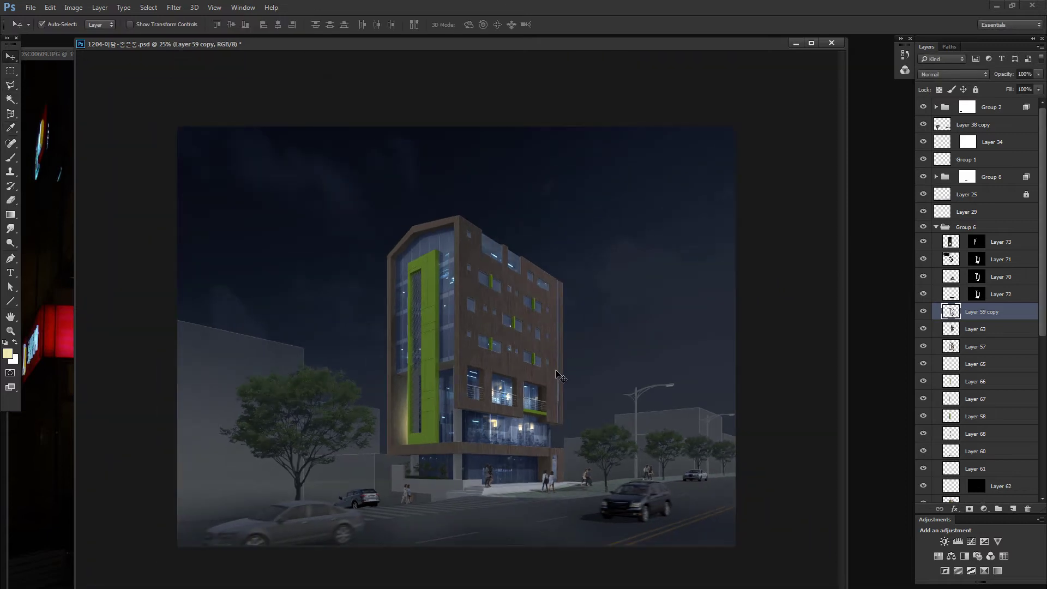
{"action": "left_click", "coordinate": [560, 375], "text": "ctrl"}
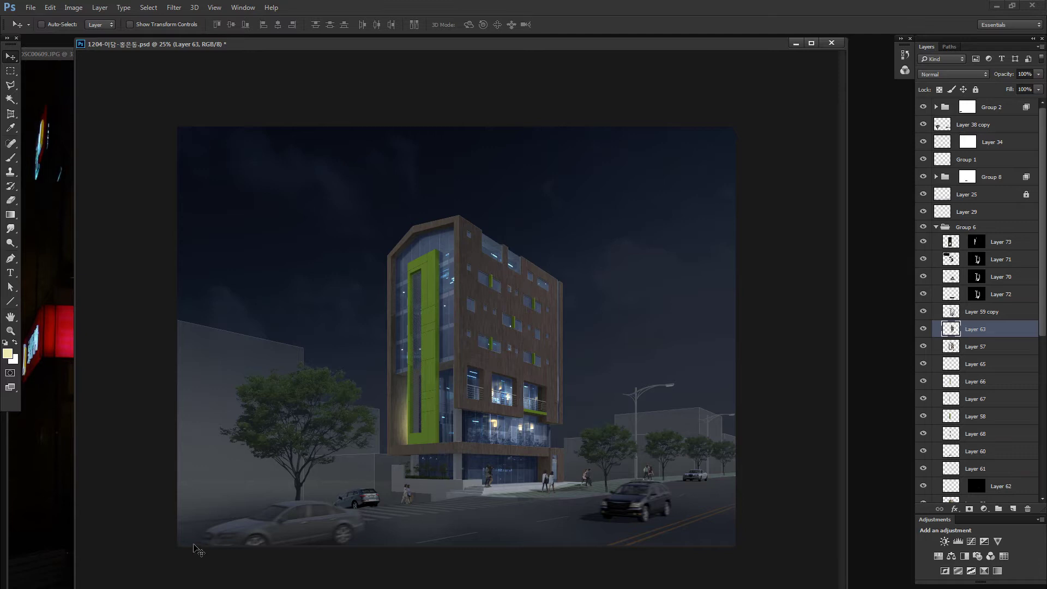
Step: Bring the downlight image to the top of Group 6 as a Color Dodge glow
{"action": "mouse_move", "coordinate": [292, 257]}
{"action": "left_mouse_down"}
{"action": "mouse_move", "coordinate": [600, 294]}
{"action": "mouse_move", "coordinate": [531, 375]}
{"action": "left_mouse_up"}
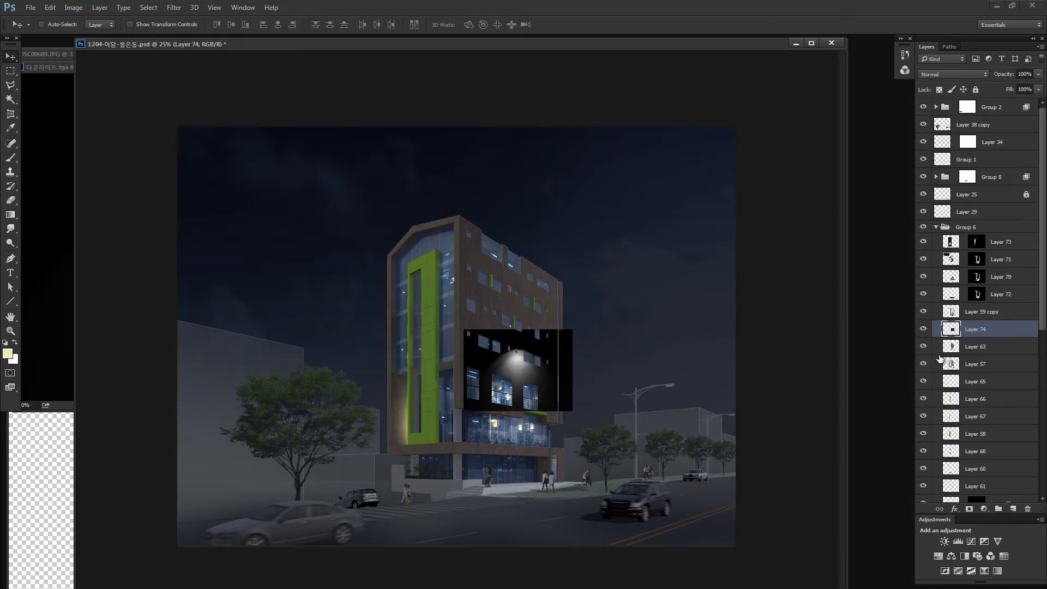
{"action": "left_click_drag", "start_coordinate": [959, 275], "coordinate": [960, 236]}
{"action": "left_click", "coordinate": [953, 74]}
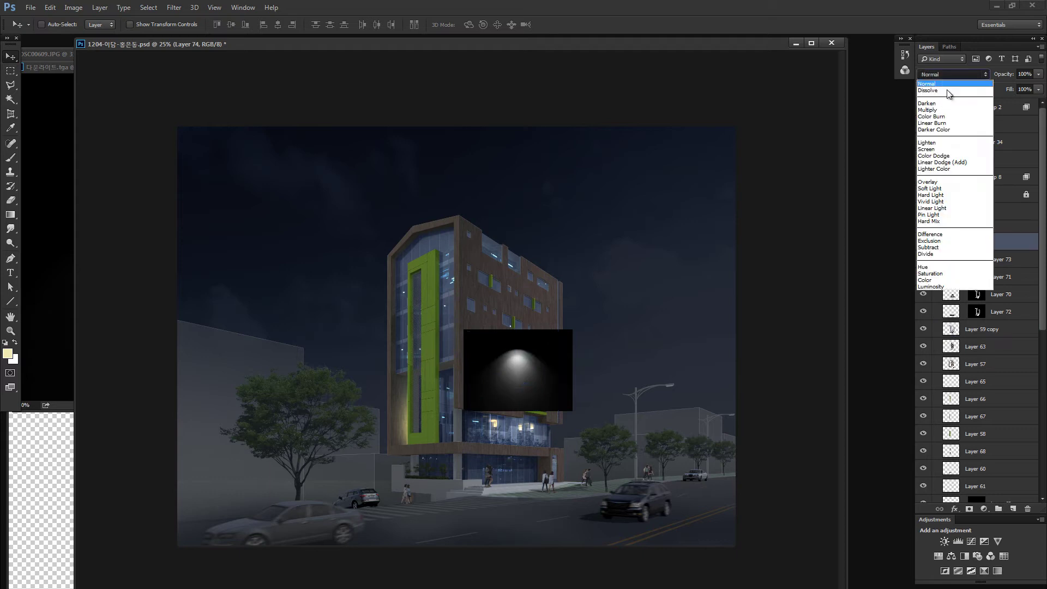
{"action": "left_click", "coordinate": [958, 156]}
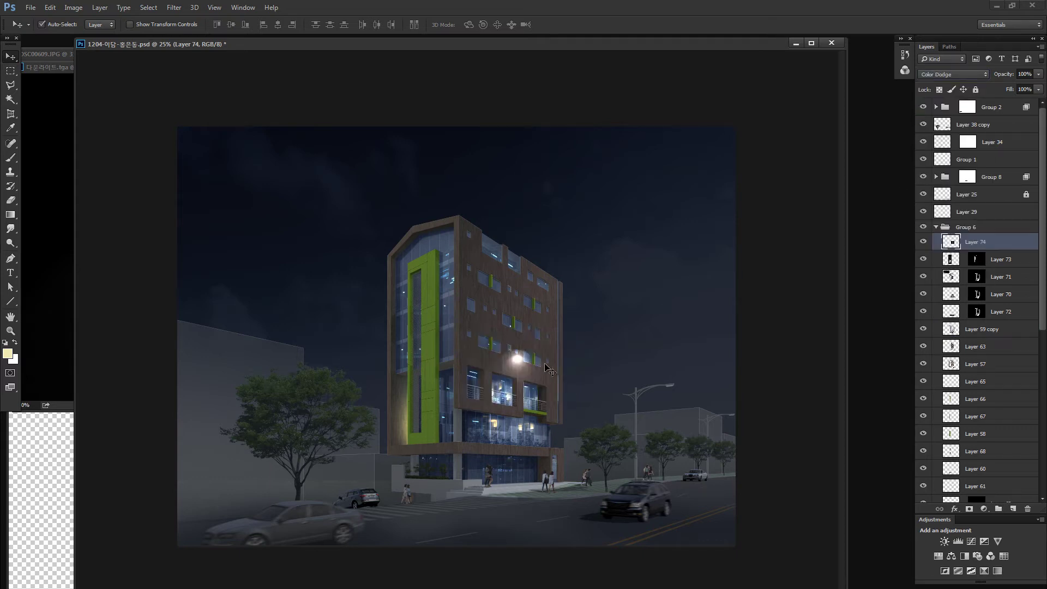
Step: Free Transform the glow into a tall, tilted beam along the lower façade
{"action": "key", "text": "ctrl+t"}
{"action": "left_click_drag", "start_coordinate": [547, 368], "coordinate": [465, 477]}
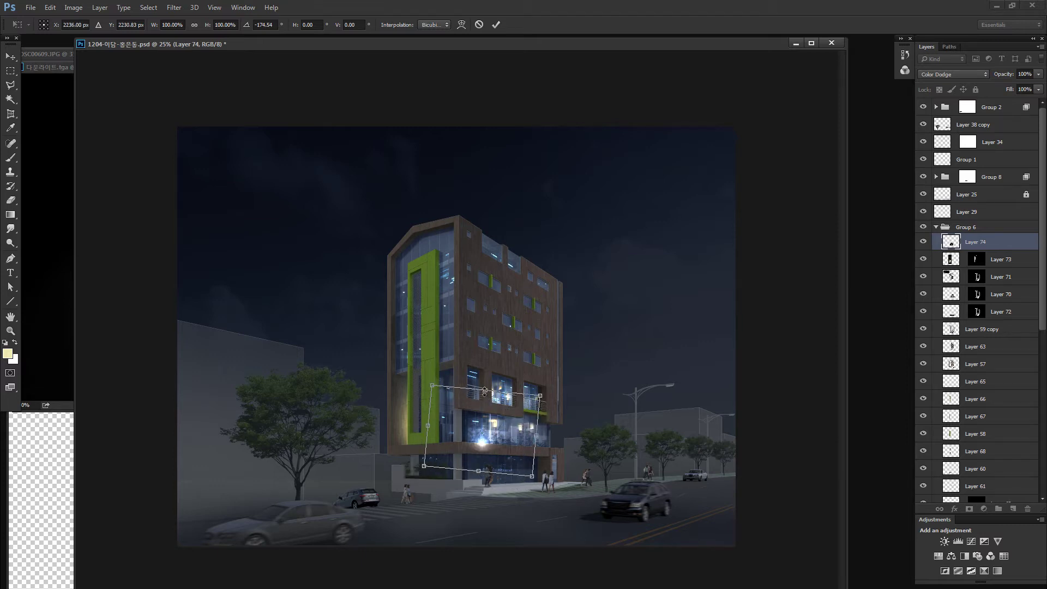
{"action": "left_click_drag", "start_coordinate": [485, 390], "coordinate": [497, 206]}
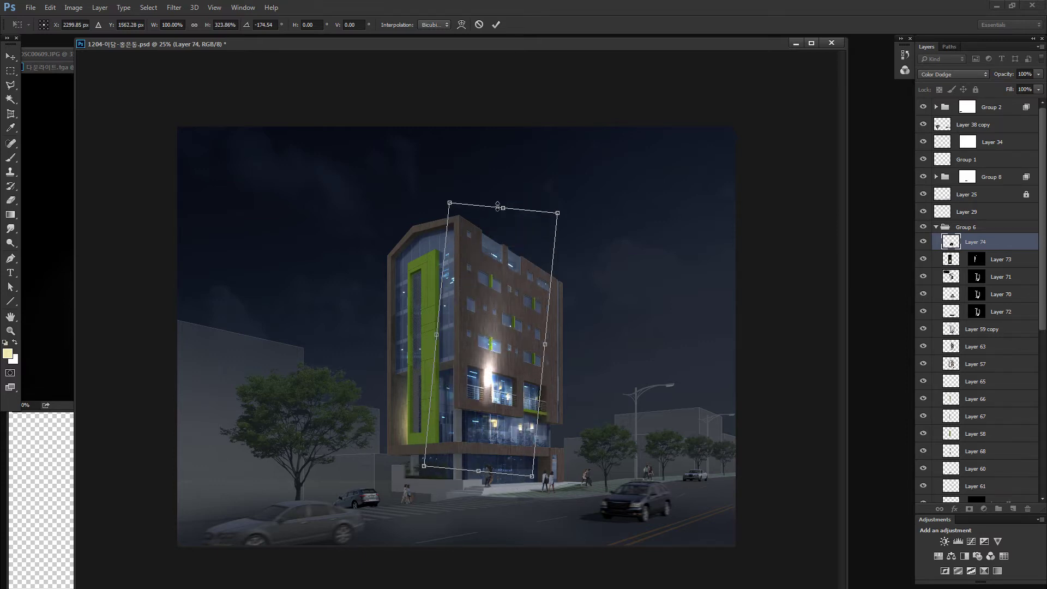
{"action": "mouse_move", "coordinate": [564, 212]}
{"action": "left_mouse_down"}
{"action": "mouse_move", "coordinate": [603, 198]}
{"action": "mouse_move", "coordinate": [559, 226]}
{"action": "mouse_move", "coordinate": [582, 328]}
{"action": "mouse_move", "coordinate": [580, 299]}
{"action": "mouse_move", "coordinate": [547, 315]}
{"action": "mouse_move", "coordinate": [525, 305]}
{"action": "mouse_move", "coordinate": [523, 316]}
{"action": "left_mouse_up"}
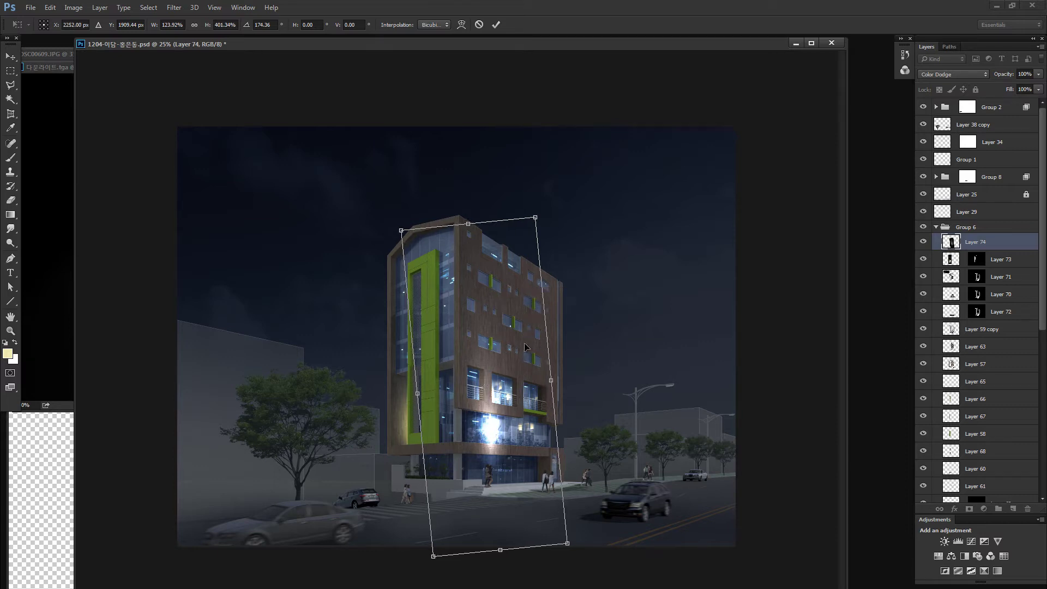
{"action": "key", "text": "Return"}
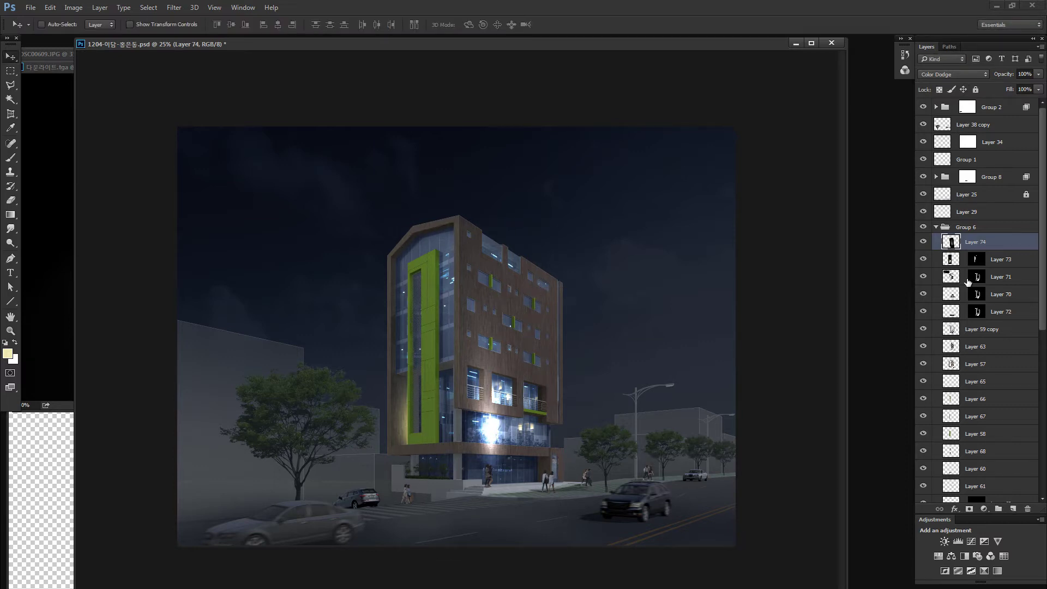
Step: Paint black to tone down the glow near the entrance and nudge the beam into place
{"action": "key", "text": "b"}
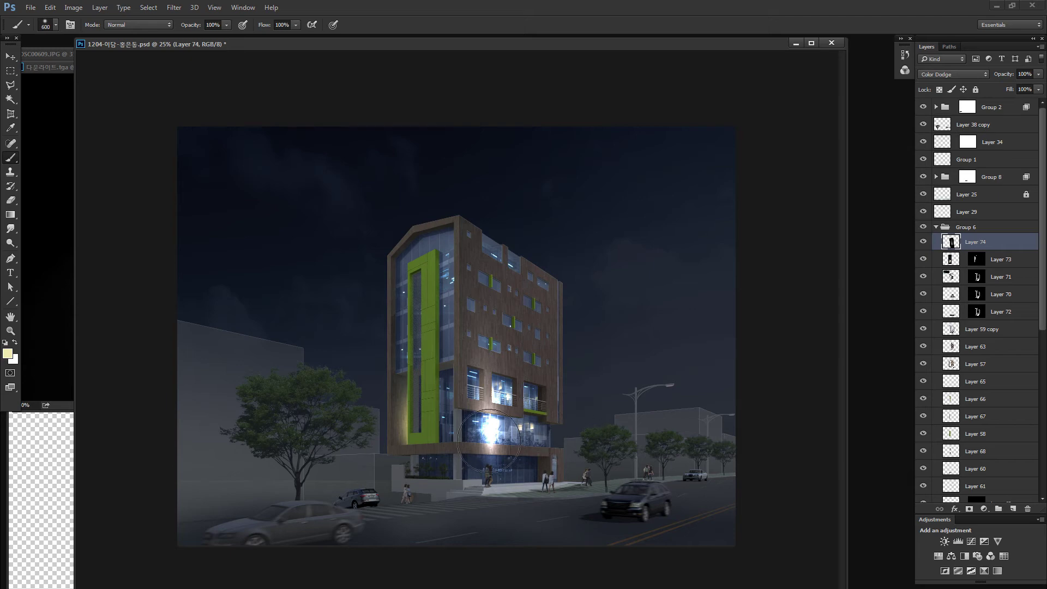
{"action": "key", "text": "d"}
{"action": "left_click", "coordinate": [490, 445]}
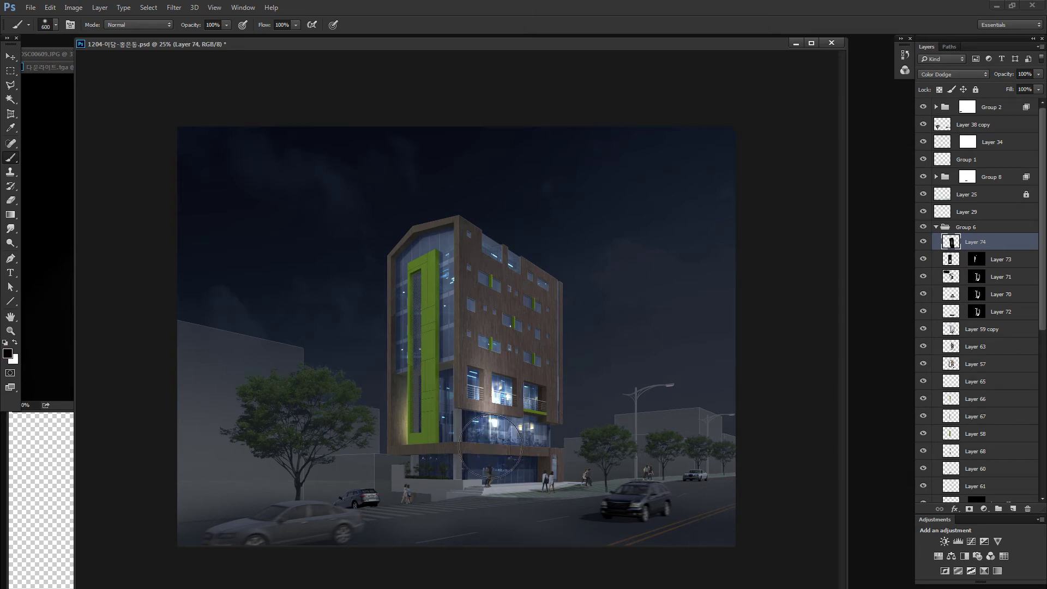
{"action": "left_click", "coordinate": [923, 242], "text": "alt"}
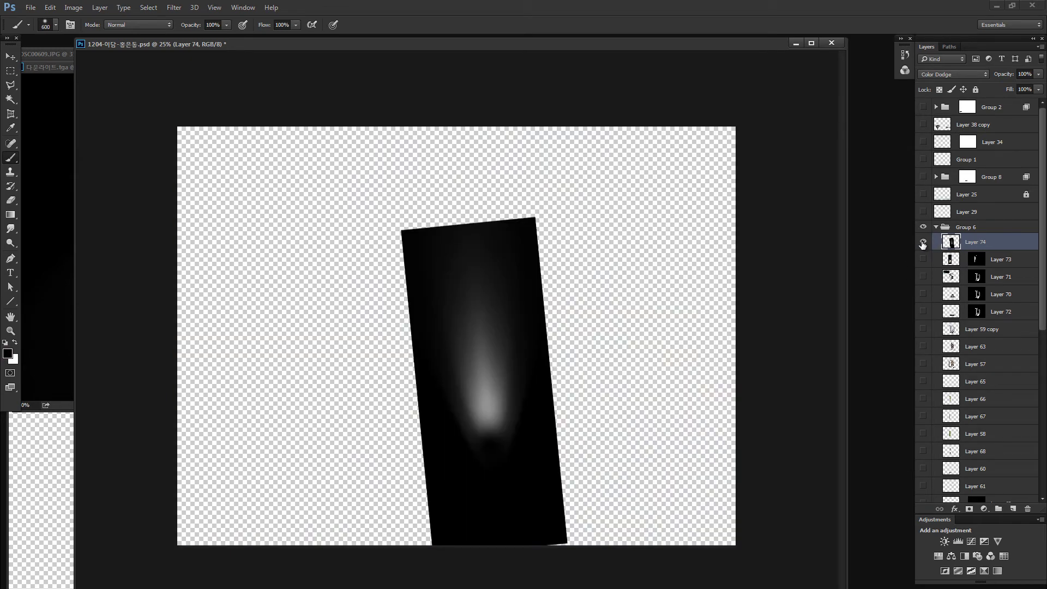
{"action": "left_click", "coordinate": [923, 242], "text": "alt"}
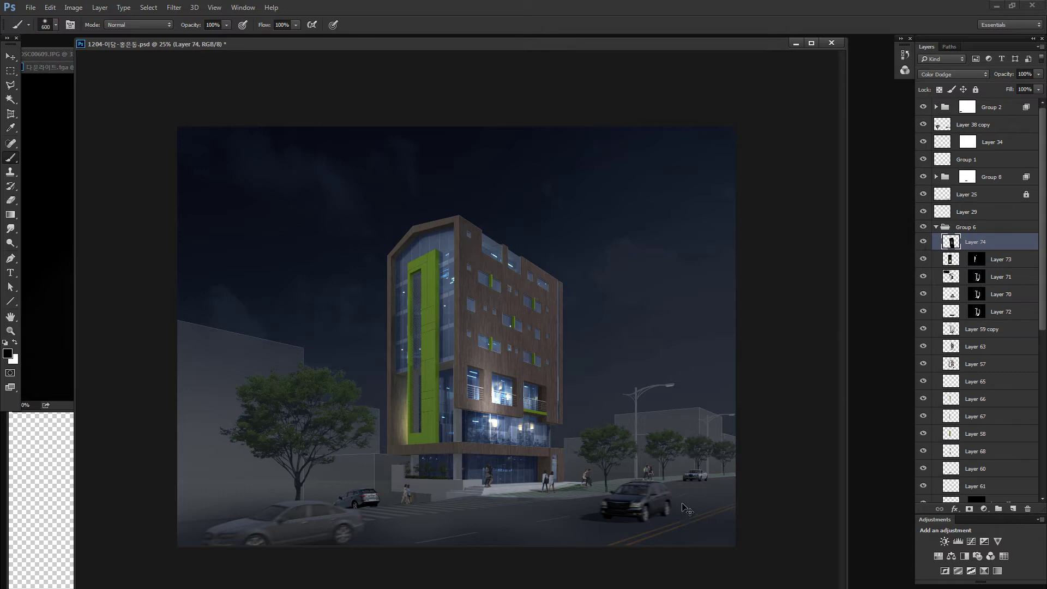
{"action": "key", "text": "v"}
{"action": "left_click_drag", "start_coordinate": [540, 453], "coordinate": [571, 418]}
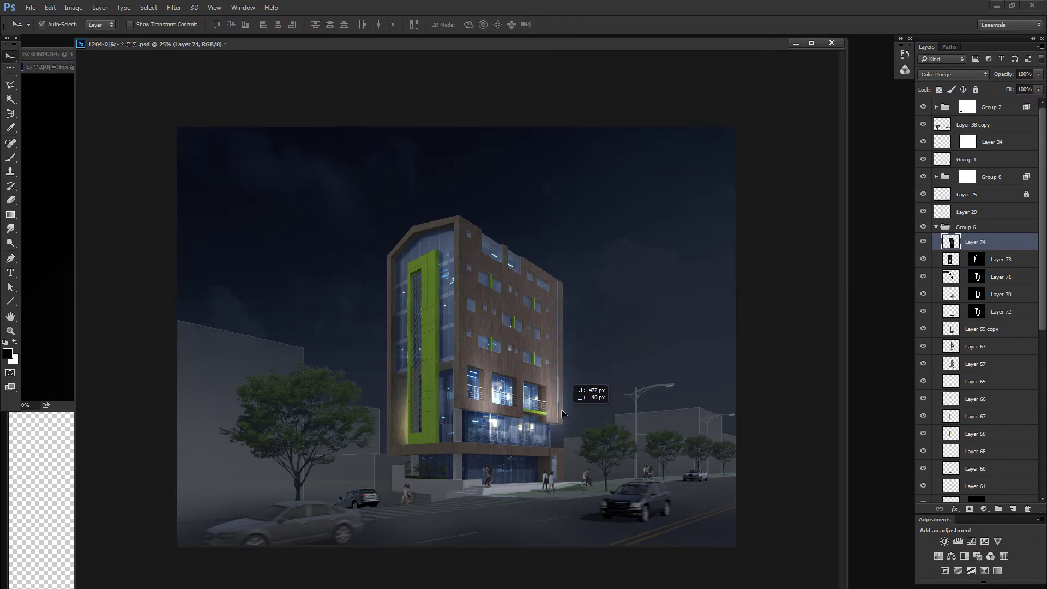
Step: Duplicate the beam and rotate the copy across the building
{"action": "key", "text": "ctrl+j"}
{"action": "key", "text": "ctrl+t"}
{"action": "mouse_move", "coordinate": [794, 299]}
{"action": "left_mouse_down"}
{"action": "mouse_move", "coordinate": [694, 275]}
{"action": "mouse_move", "coordinate": [633, 335]}
{"action": "left_mouse_up"}
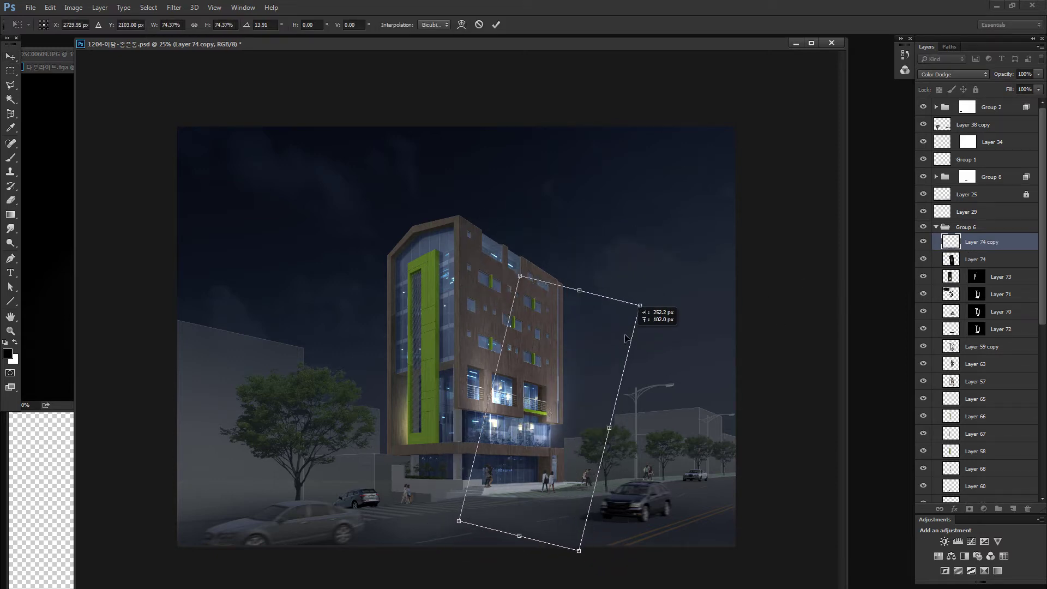
{"action": "key", "text": "Return"}
Step: Zoom in on the lower floors and open the star-flare image t.psd from ACDSee
{"action": "key", "text": "ctrl+minus"}
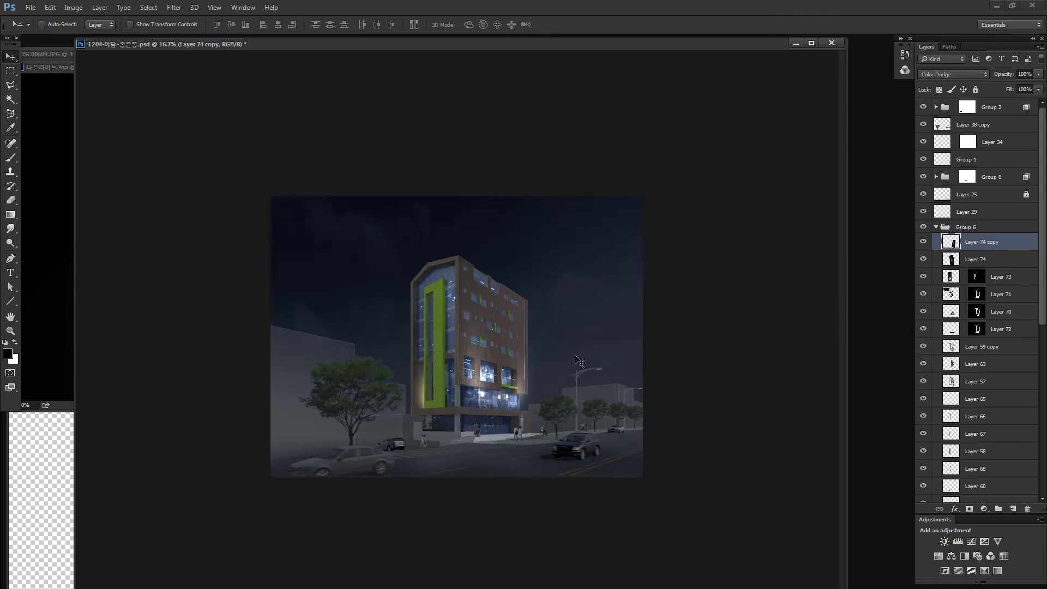
{"action": "key", "text": "z"}
{"action": "left_click_drag", "start_coordinate": [520, 417], "coordinate": [580, 419]}
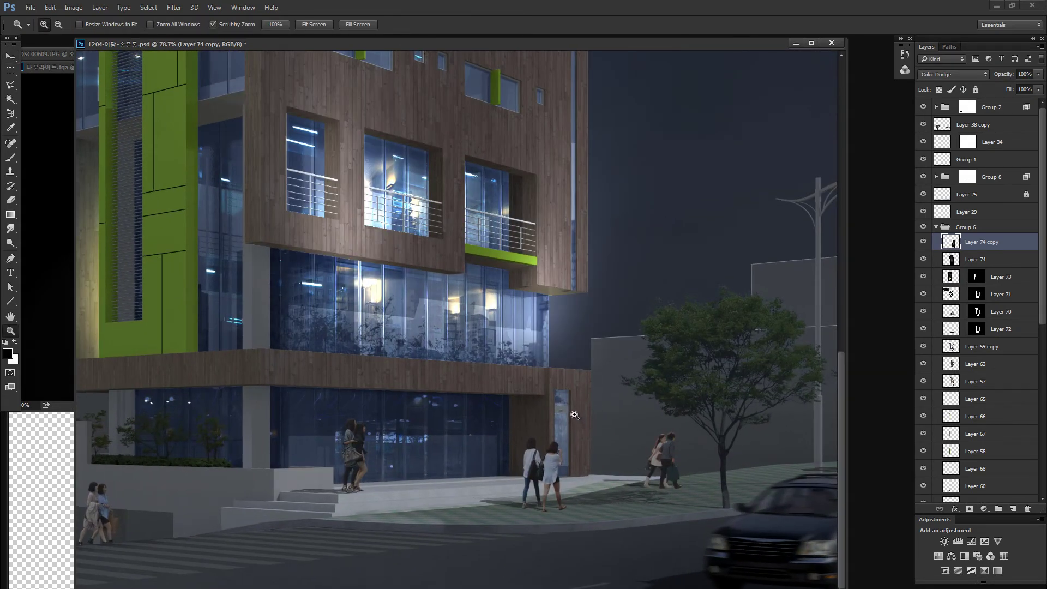
{"action": "key", "text": "alt+Tab"}
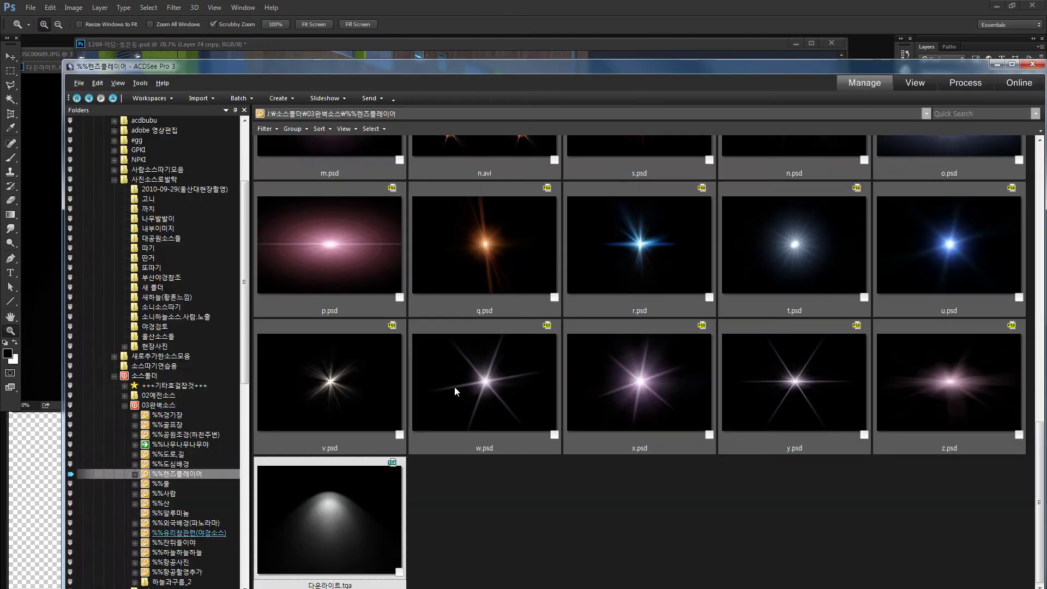
{"action": "left_click_drag", "start_coordinate": [790, 256], "coordinate": [87, 385]}
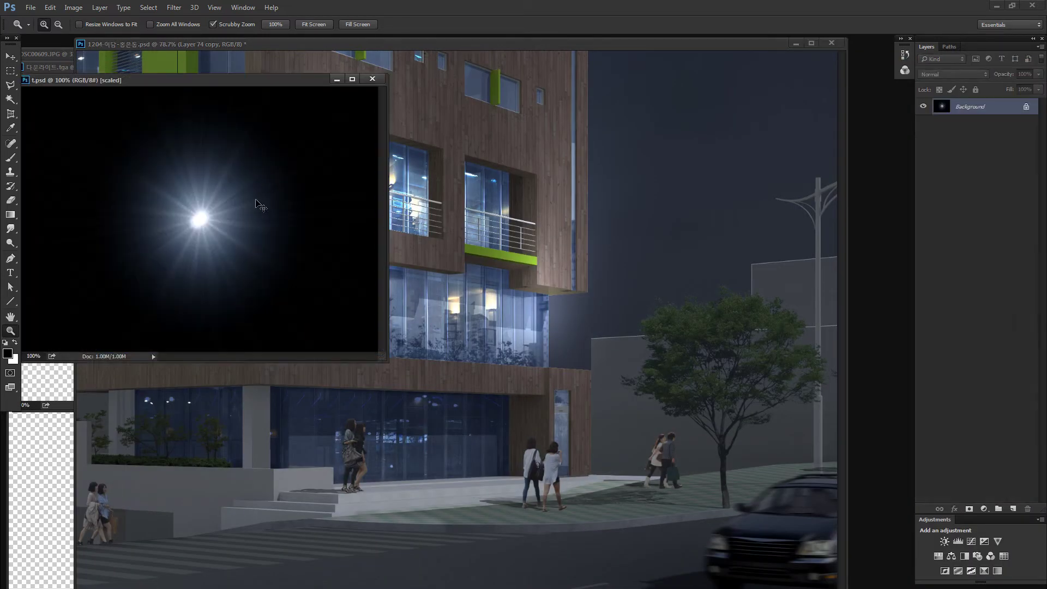
Step: Place the t.psd star flare in Screen mode and shrink it to a small lamp
{"action": "key", "text": "v"}
{"action": "left_click_drag", "start_coordinate": [263, 206], "coordinate": [878, 115]}
{"action": "left_click", "coordinate": [949, 74]}
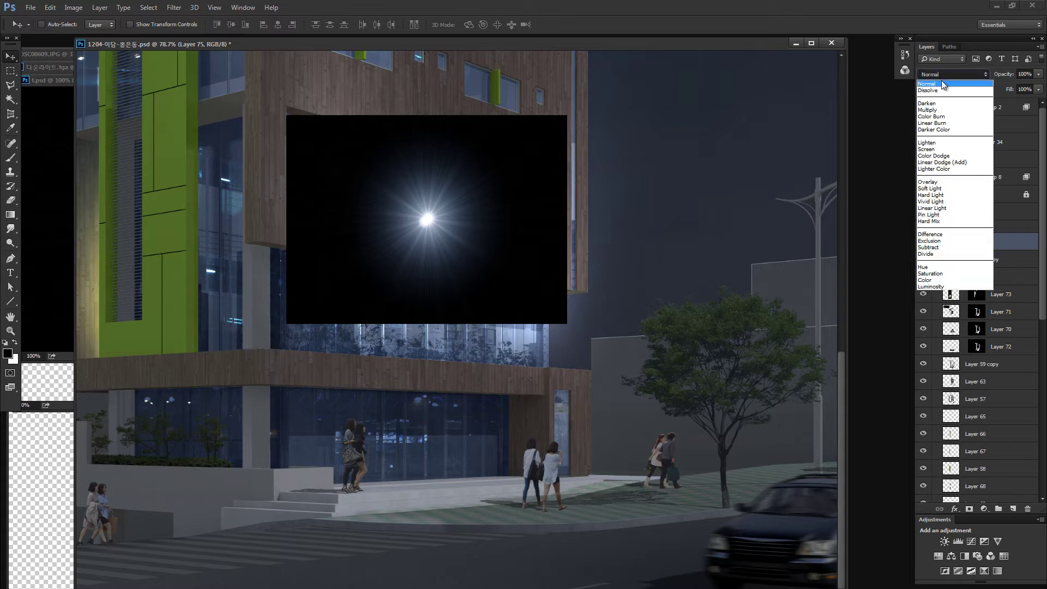
{"action": "left_click", "coordinate": [948, 143]}
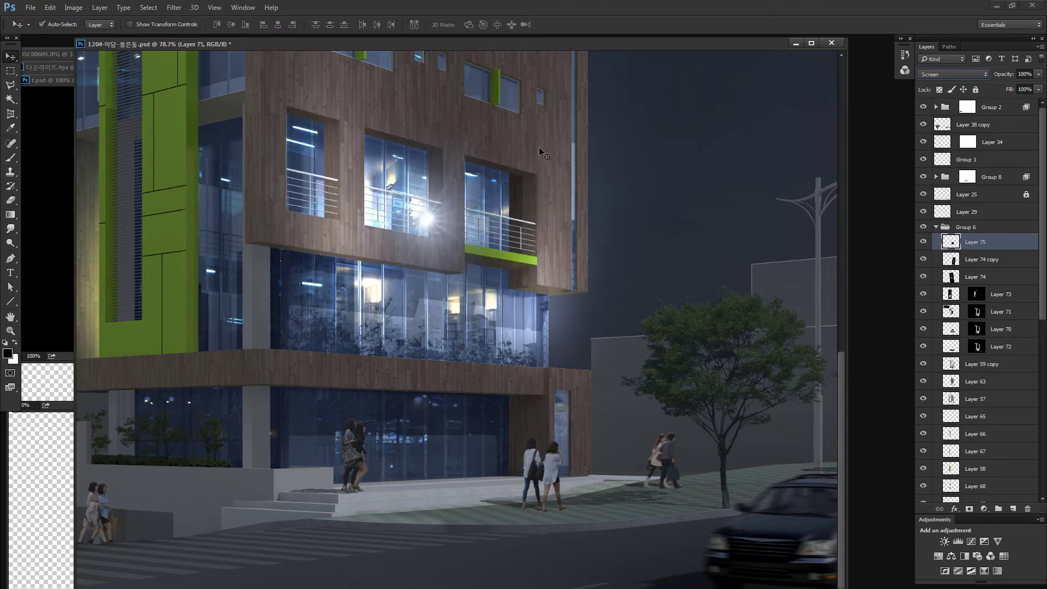
{"action": "key", "text": "ctrl+t"}
{"action": "left_click_drag", "start_coordinate": [568, 115], "coordinate": [564, 117]}
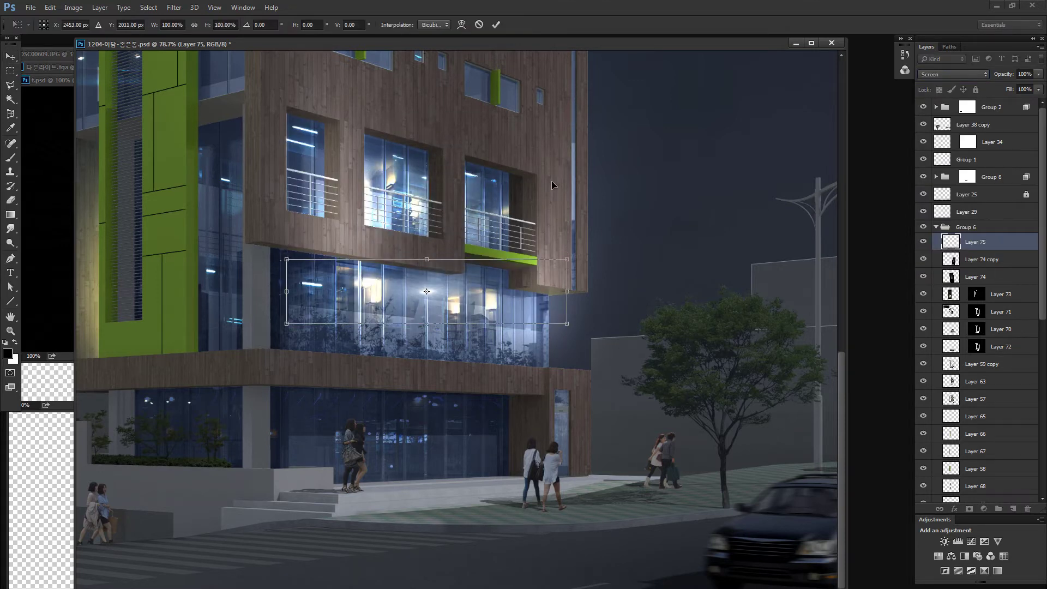
{"action": "mouse_move", "coordinate": [507, 175]}
{"action": "left_mouse_down"}
{"action": "mouse_move", "coordinate": [341, 282]}
{"action": "mouse_move", "coordinate": [244, 126]}
{"action": "mouse_move", "coordinate": [587, 216]}
{"action": "mouse_move", "coordinate": [458, 227]}
{"action": "mouse_move", "coordinate": [406, 425]}
{"action": "left_mouse_up"}
{"action": "key", "text": "Return"}
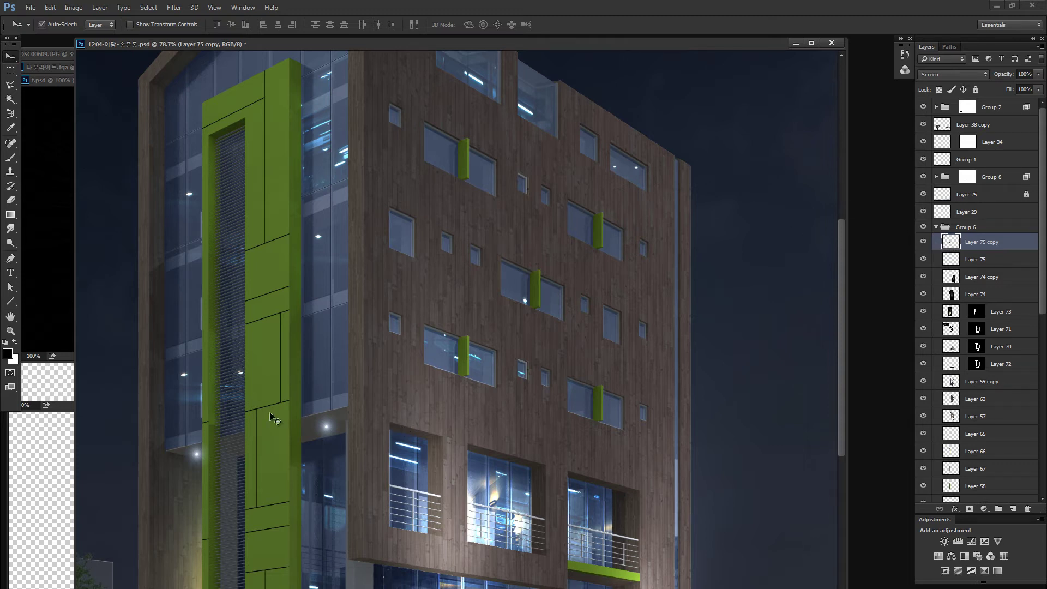
Step: Shrink the lamp beside the green fin slightly and nudge it right
{"action": "key", "text": "ctrl+t"}
{"action": "left_click_drag", "start_coordinate": [222, 435], "coordinate": [223, 433]}
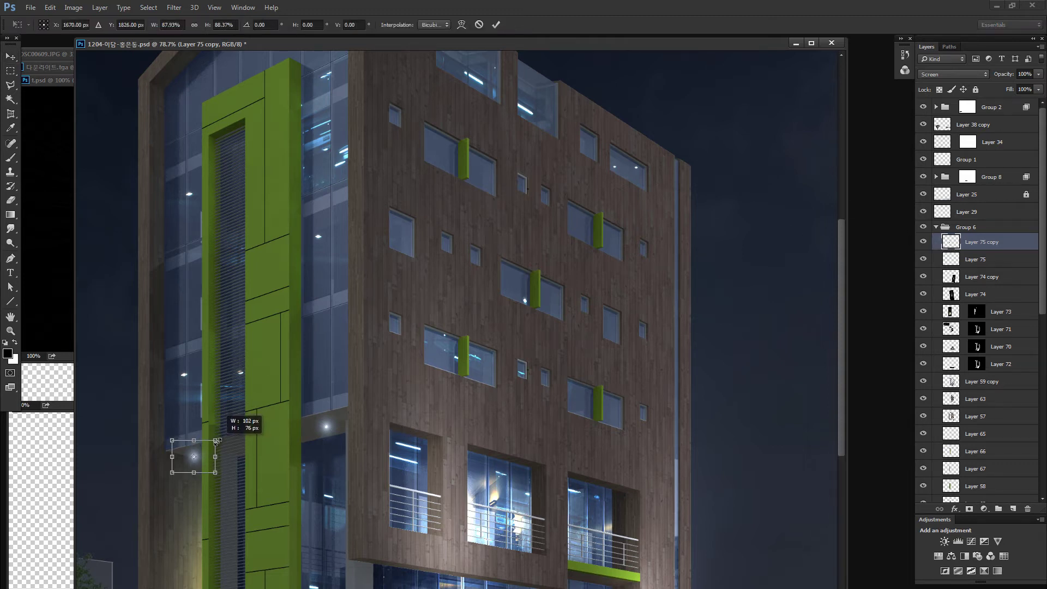
{"action": "key", "text": "Return"}
{"action": "left_click_drag", "start_coordinate": [224, 478], "coordinate": [417, 443]}
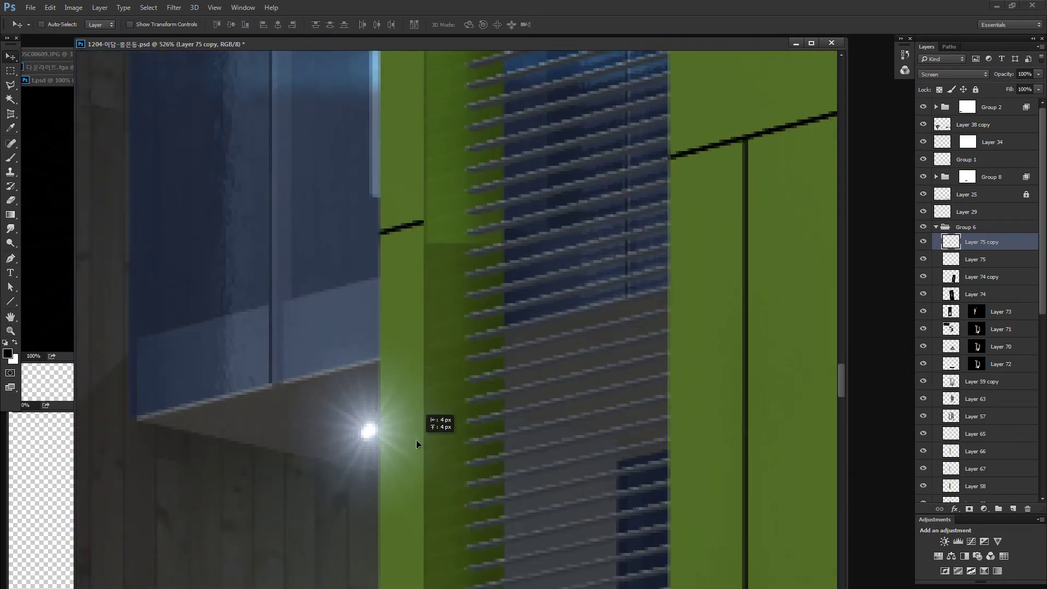
Step: Add a layer mask hiding the lamp's glow on the green fin, then zoom out
{"action": "key", "text": "m"}
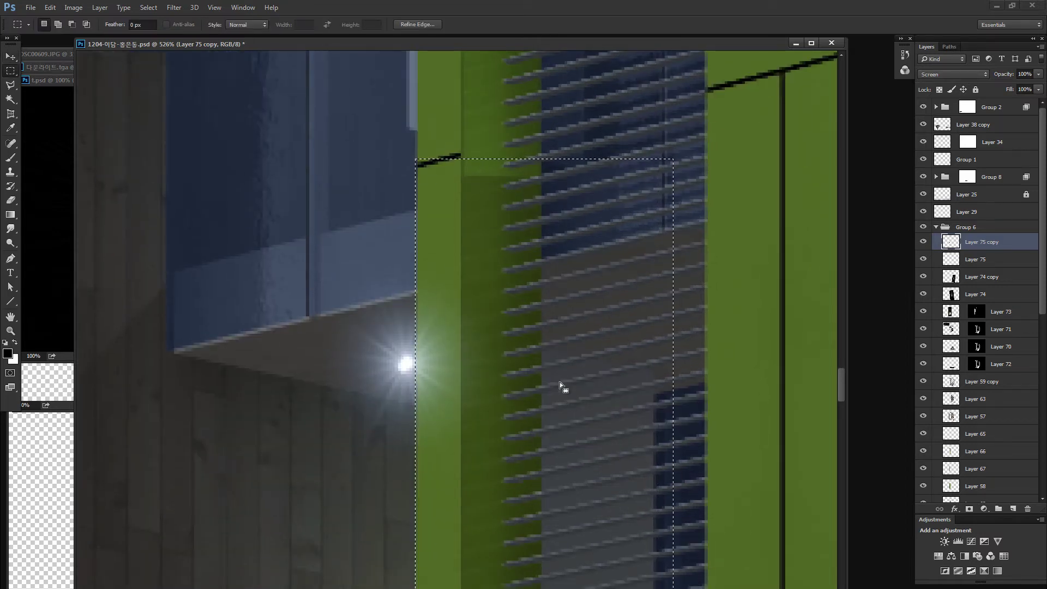
{"action": "left_click_drag", "start_coordinate": [560, 382], "coordinate": [559, 382]}
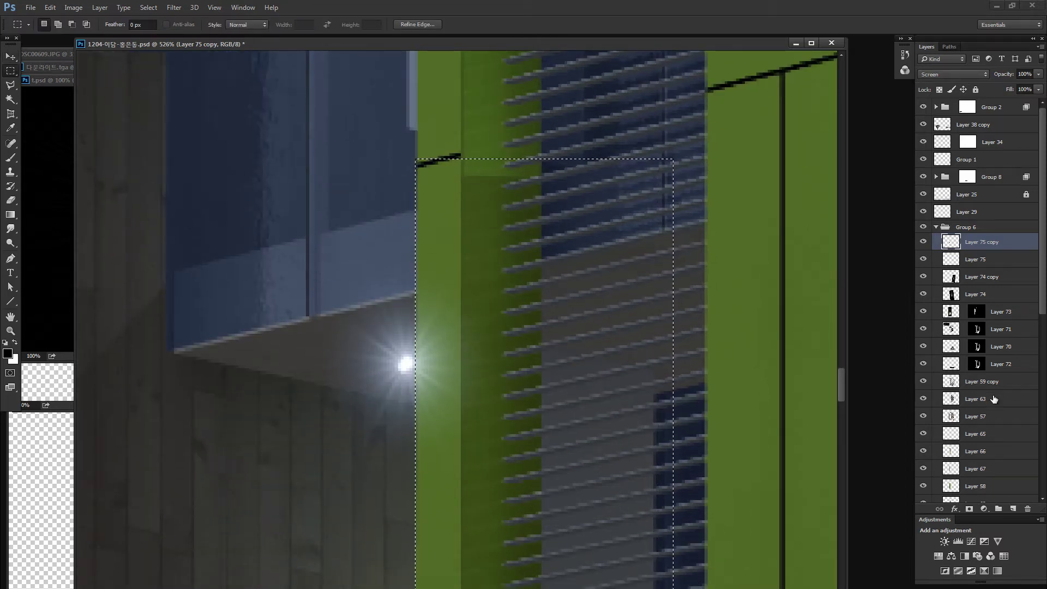
{"action": "left_click", "coordinate": [969, 509]}
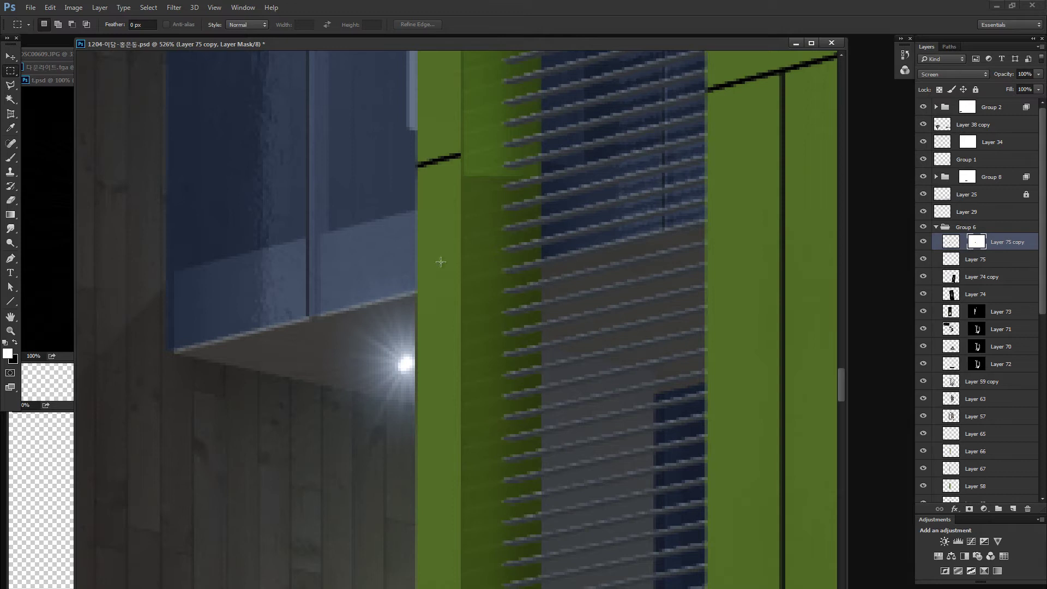
{"action": "key", "text": "ctrl+shift+d"}
{"action": "key", "text": "Delete"}
{"action": "key", "text": "ctrl+d"}
{"action": "scroll", "coordinate": [715, 515], "scroll_direction": "down", "scroll_amount": 5}
{"action": "scroll", "coordinate": [714, 515], "scroll_direction": "down", "scroll_amount": 4}
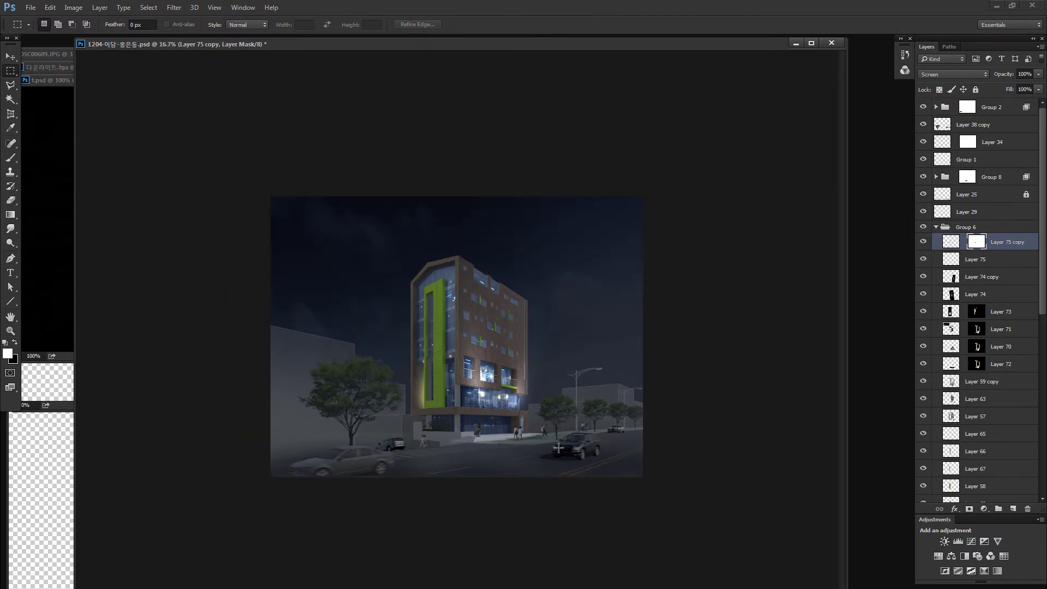
{"action": "key", "text": "z"}
{"action": "left_click_drag", "start_coordinate": [516, 427], "coordinate": [584, 426]}
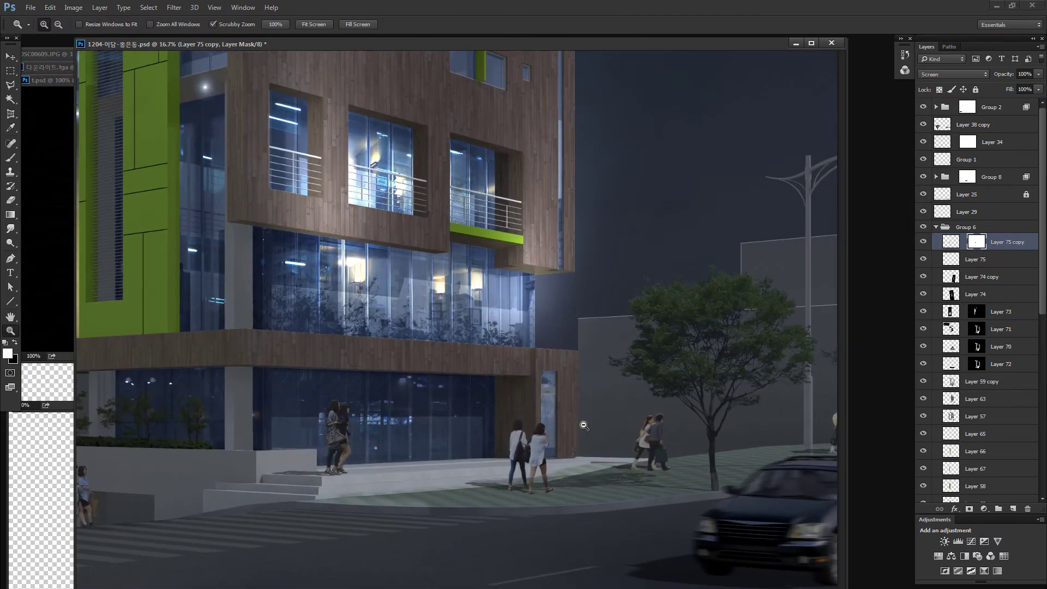
{"action": "left_click_drag", "start_coordinate": [459, 463], "coordinate": [396, 484]}
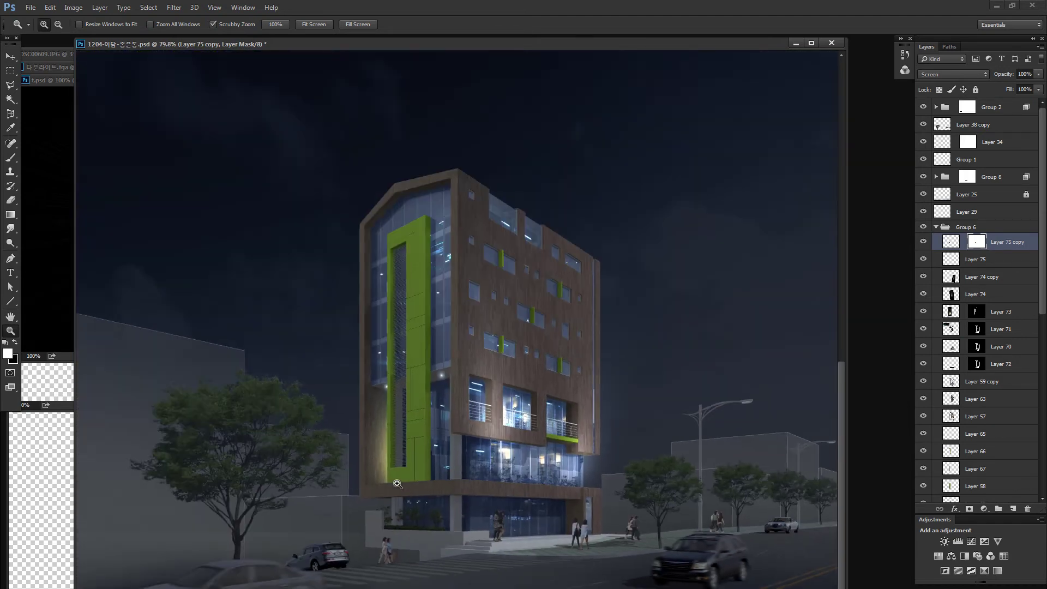
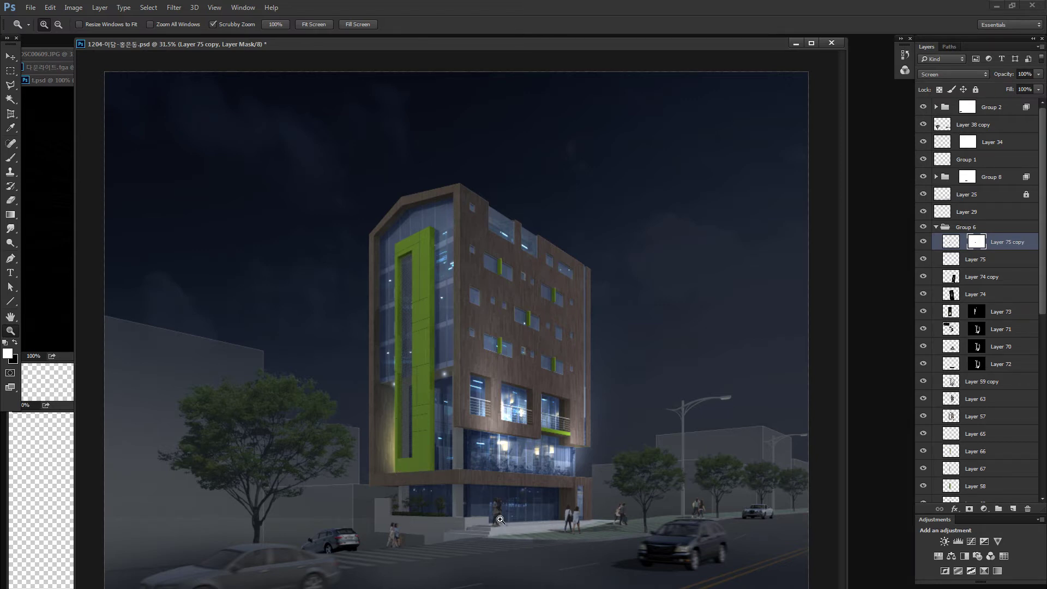
Step: Toggle the Layer 74 copy and Layer 74 glow layers to compare the facade lighting
{"action": "key", "text": "v"}
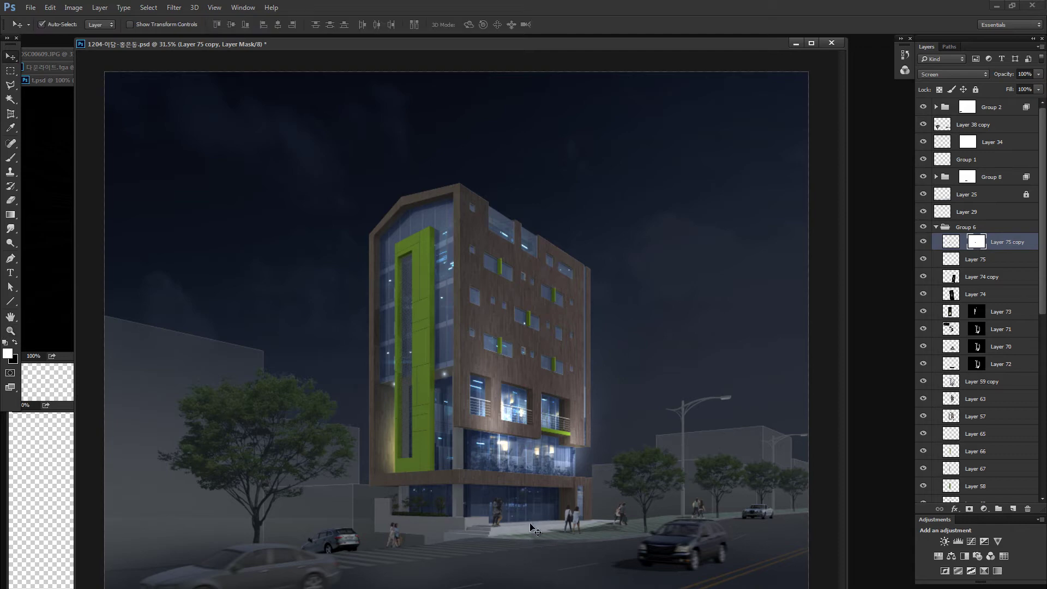
{"action": "left_click", "coordinate": [961, 398]}
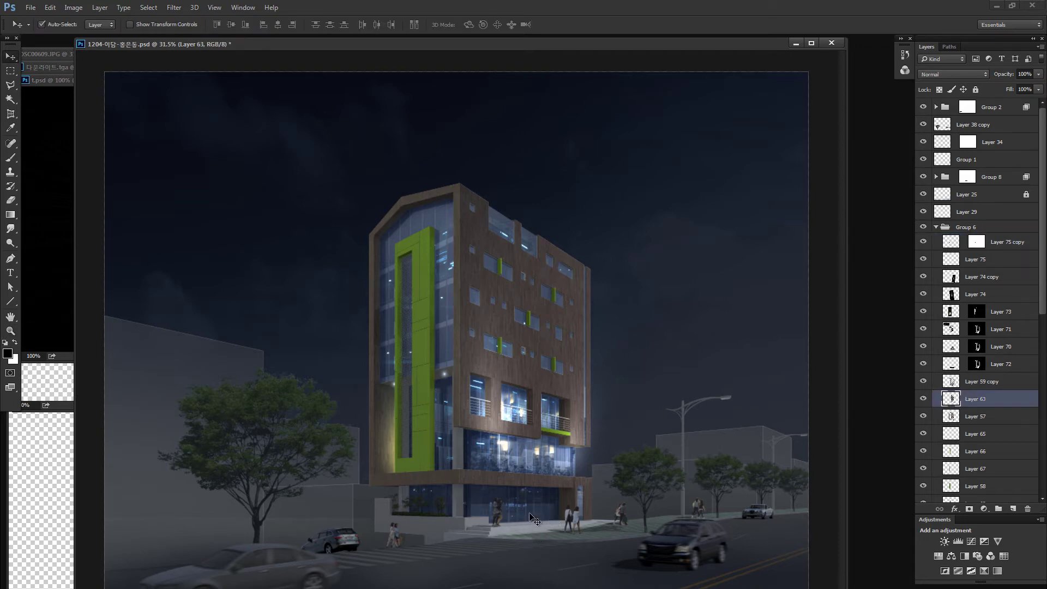
{"action": "left_click", "coordinate": [957, 276]}
{"action": "left_click", "coordinate": [923, 278], "text": "alt"}
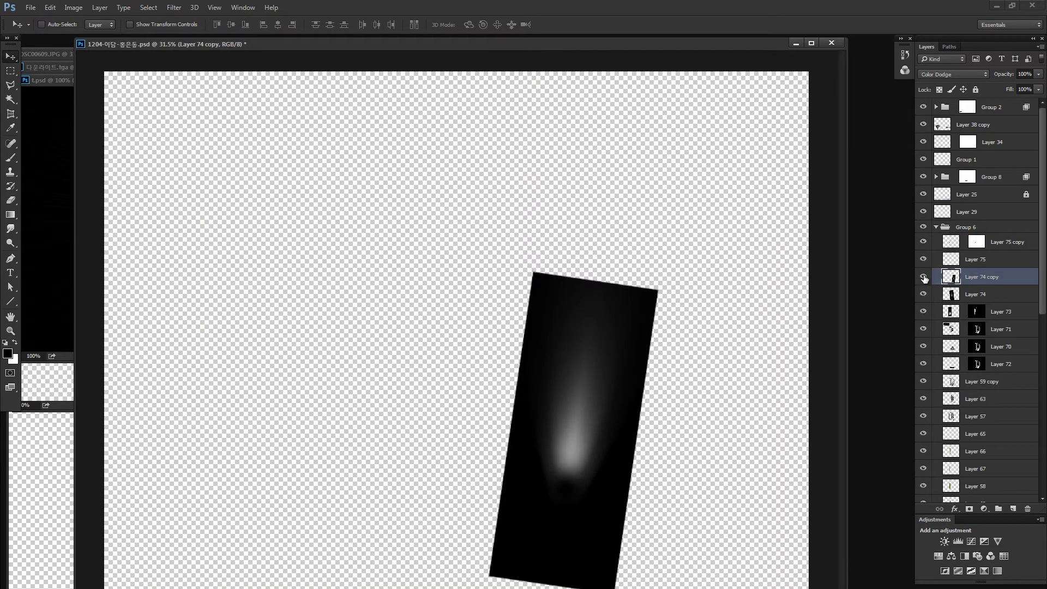
{"action": "left_click", "coordinate": [948, 261]}
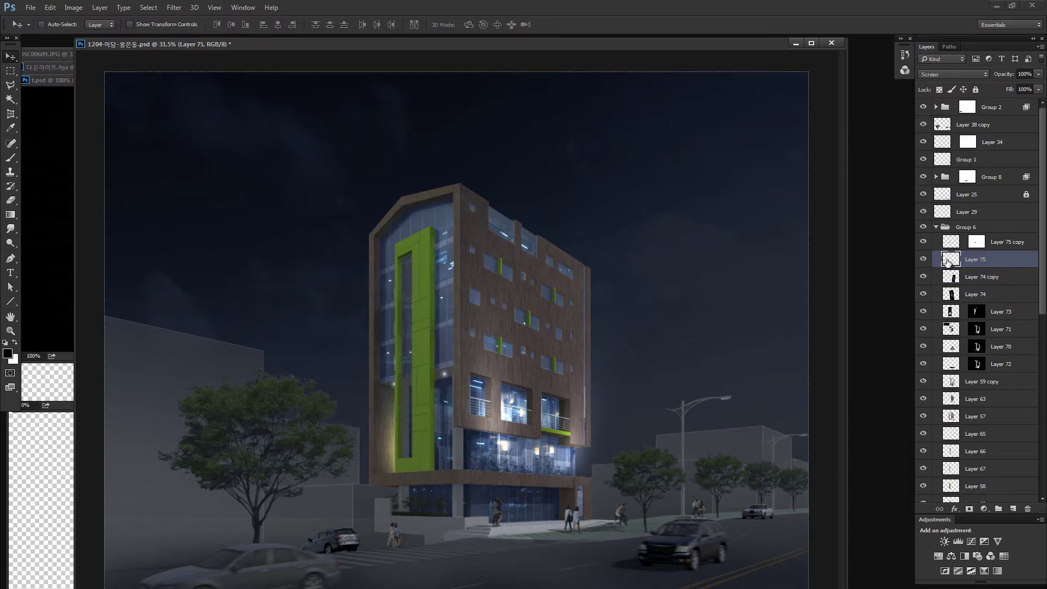
{"action": "left_click", "coordinate": [923, 294]}
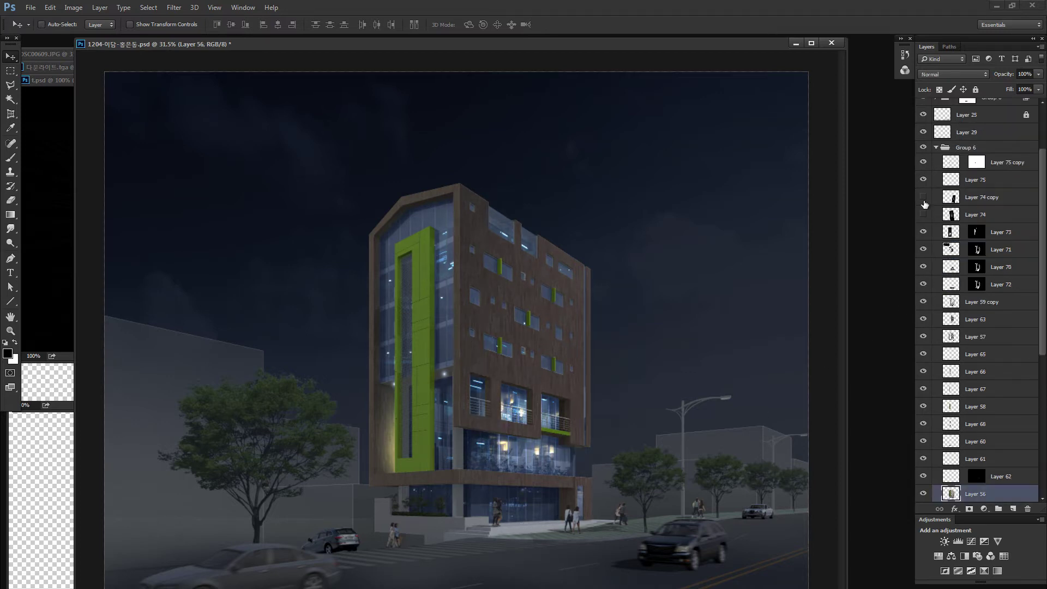
{"action": "left_click_drag", "start_coordinate": [924, 204], "coordinate": [924, 216]}
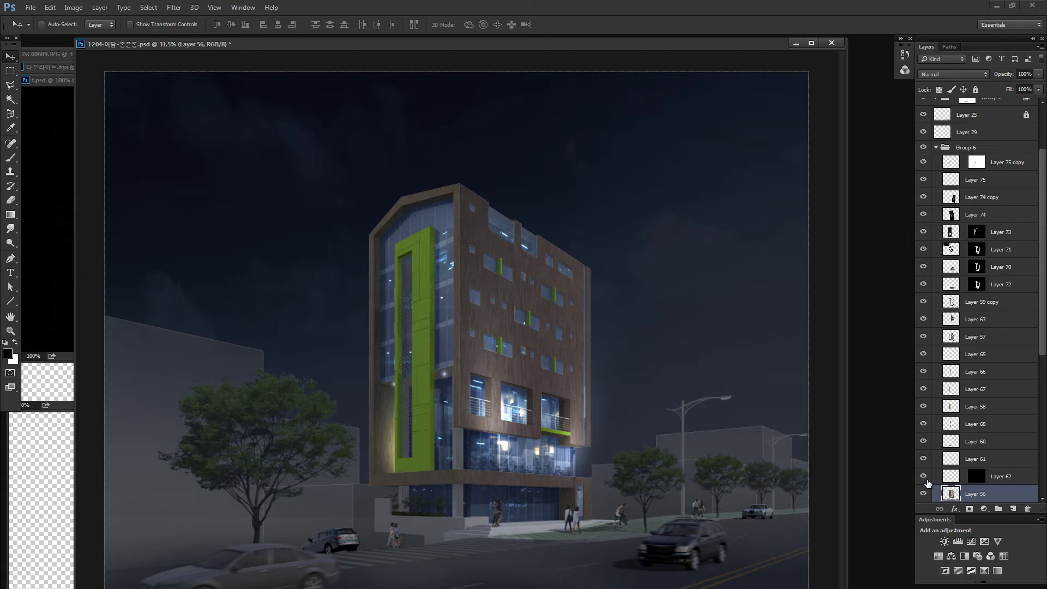
Step: In Quick Mask, lay an upward-fading gradient over the bottom street area of Layer 56
{"action": "key", "text": "q"}
{"action": "key", "text": "g"}
{"action": "left_click_drag", "start_coordinate": [529, 545], "coordinate": [530, 489]}
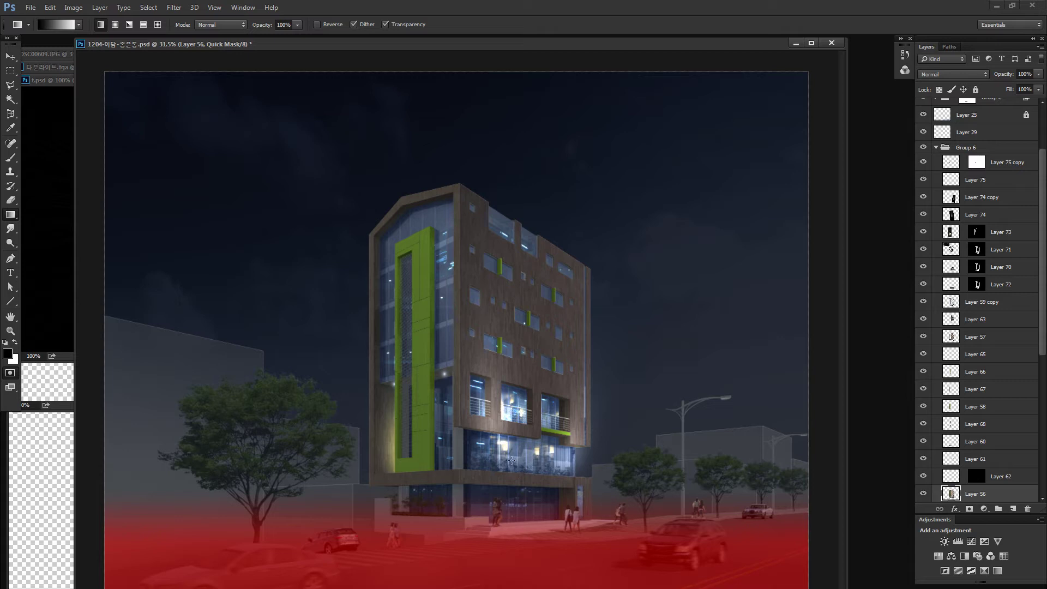
Step: Darken the masked street selection with Hue/Saturation at Lightness -44
{"action": "key", "text": "q"}
{"action": "key", "text": "ctrl+u"}
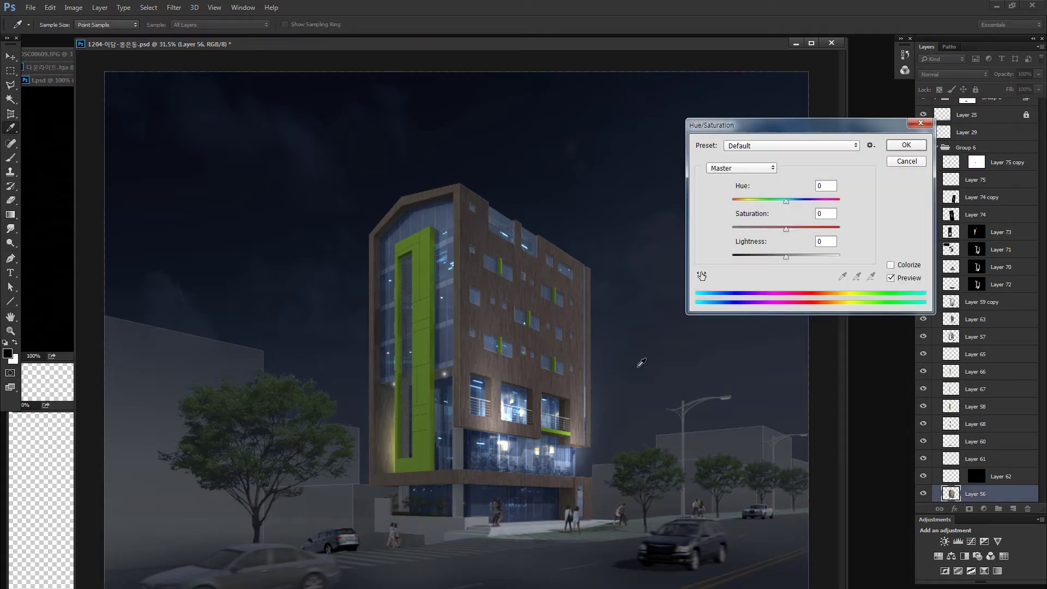
{"action": "left_click_drag", "start_coordinate": [786, 255], "coordinate": [760, 255]}
{"action": "left_click", "coordinate": [761, 254]}
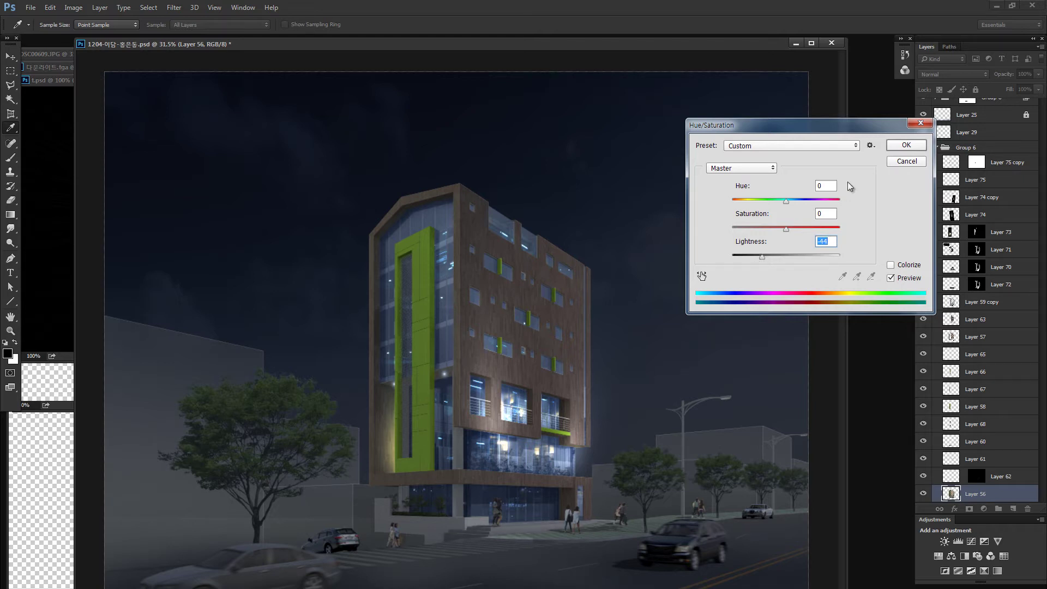
{"action": "left_click", "coordinate": [906, 151]}
{"action": "key", "text": "g"}
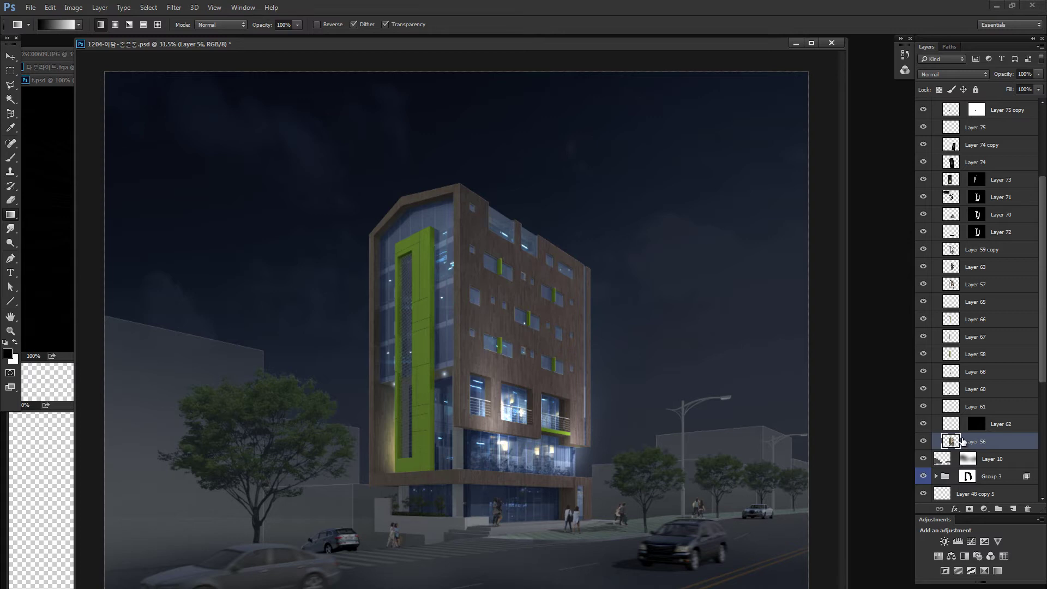
Step: Add Layer 76 with a black-filled bottom strip, blended in Color Dodge
{"action": "left_click", "coordinate": [1014, 508]}
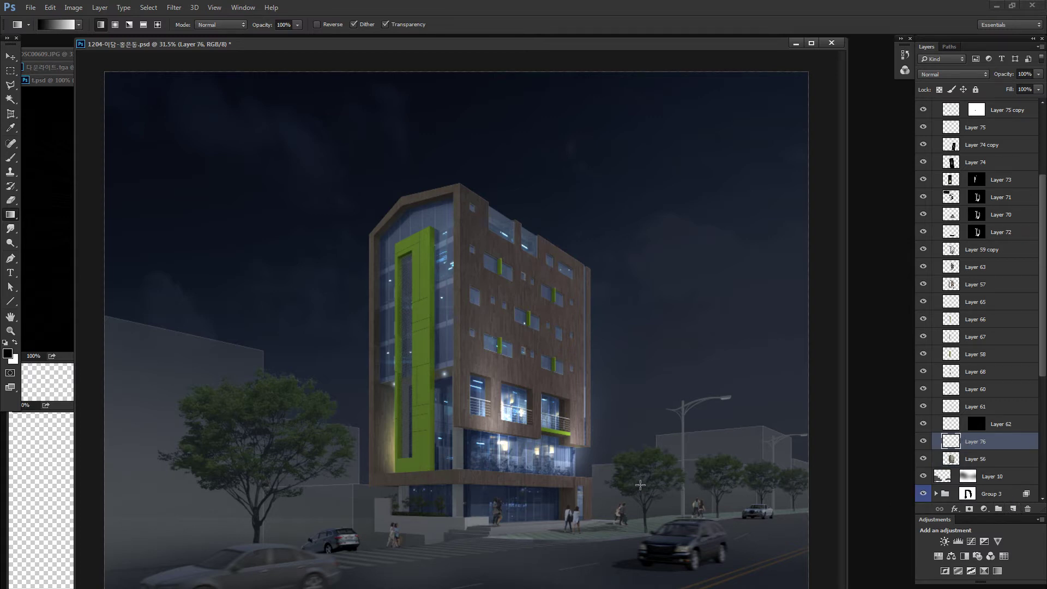
{"action": "key", "text": "m"}
{"action": "left_click_drag", "start_coordinate": [314, 500], "coordinate": [793, 588]}
{"action": "key", "text": "alt+BackSpace"}
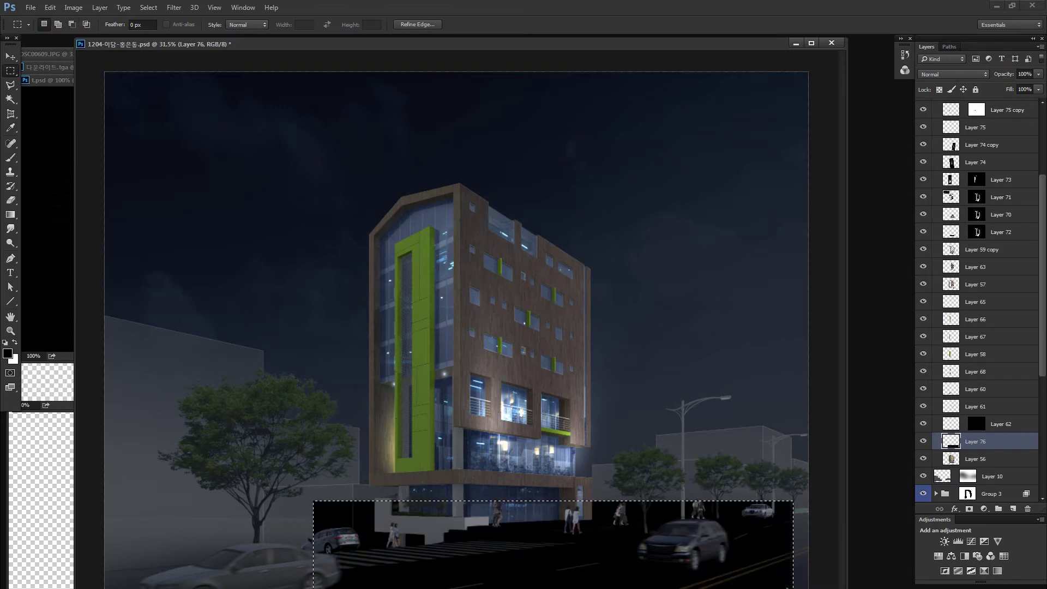
{"action": "key", "text": "ctrl+d"}
{"action": "key", "text": "v"}
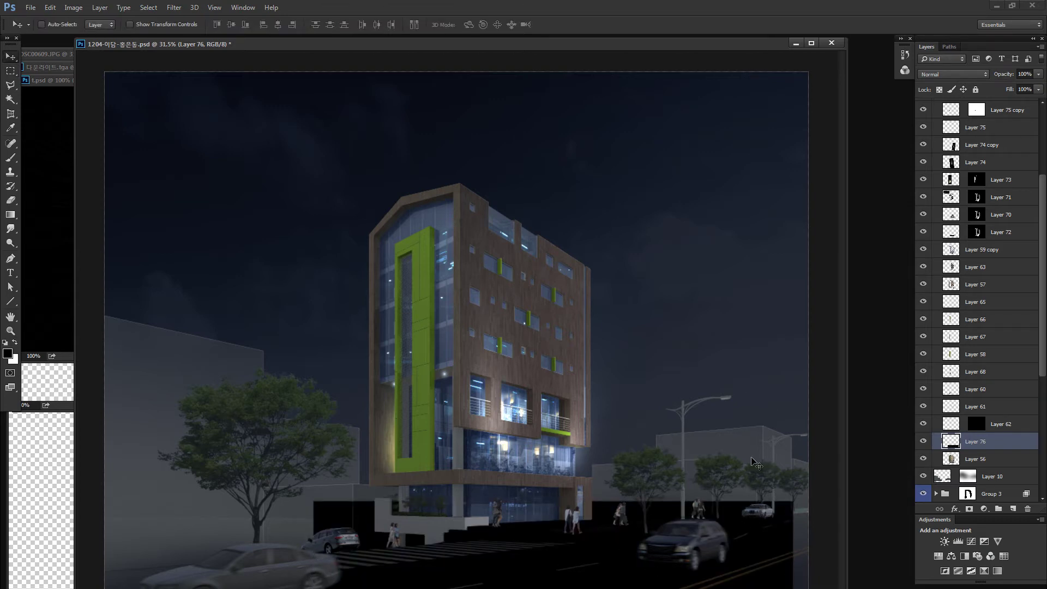
{"action": "left_click", "coordinate": [953, 74]}
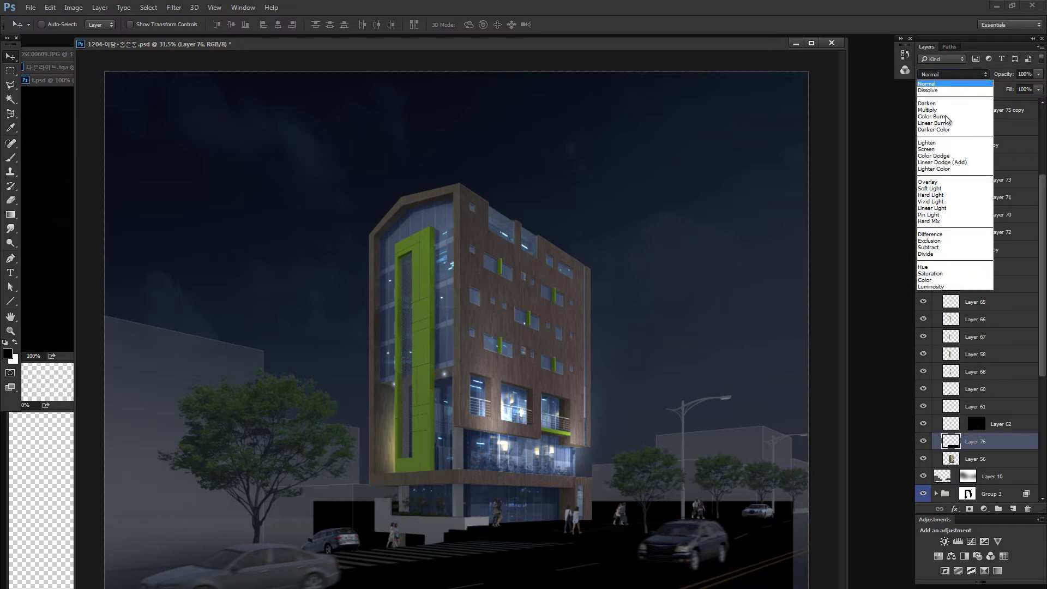
{"action": "left_click", "coordinate": [946, 164]}
Step: Lasso a beam shape and paint it with white at 5% opacity toward the entrance
{"action": "key", "text": "l"}
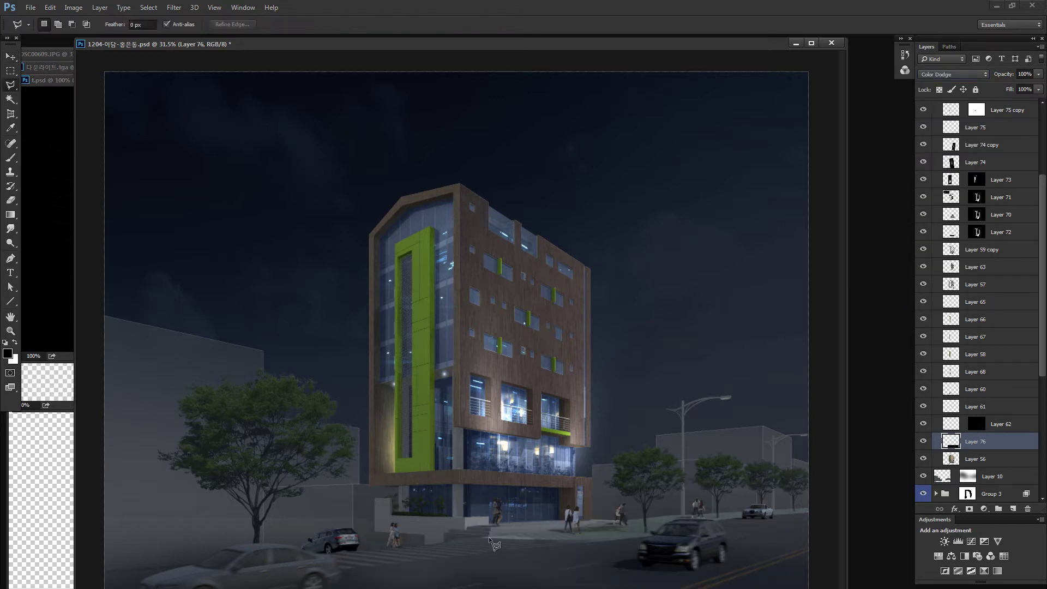
{"action": "left_click", "coordinate": [646, 588]}
{"action": "left_click", "coordinate": [822, 537]}
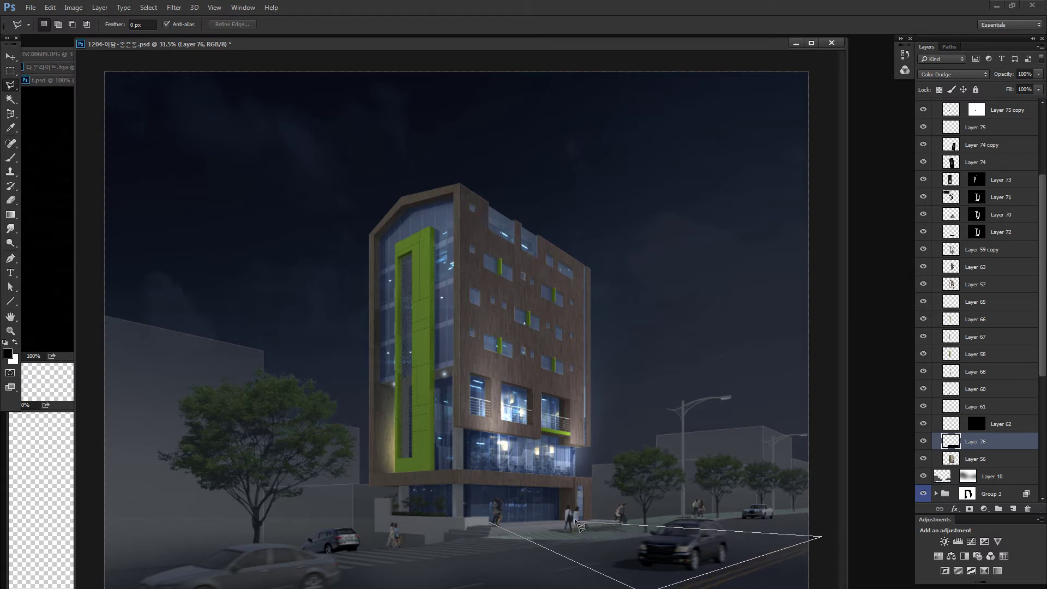
{"action": "double_click", "coordinate": [499, 472]}
{"action": "key", "text": "b"}
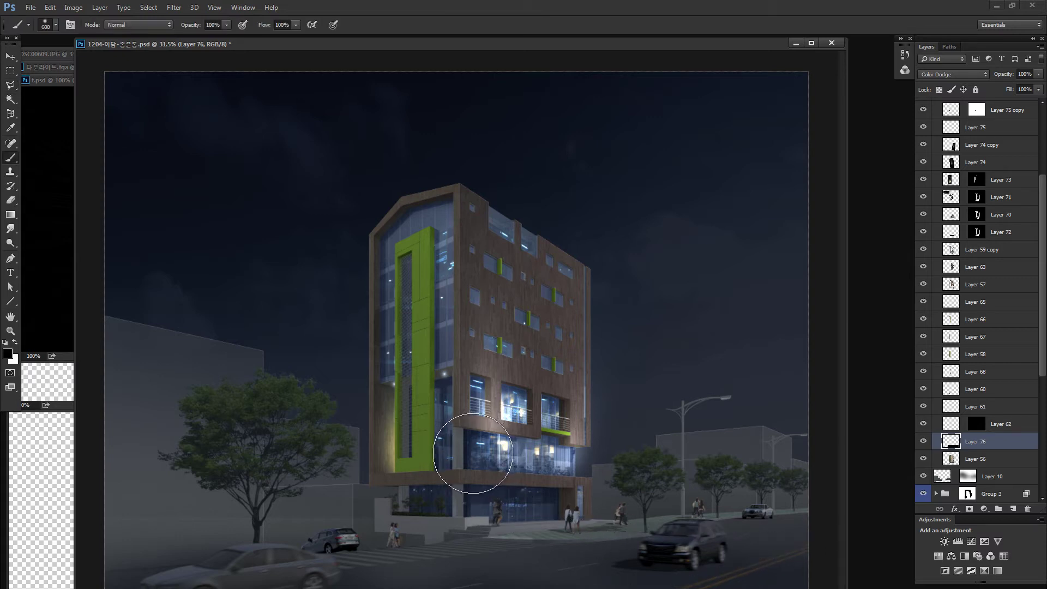
{"action": "key", "text": "x"}
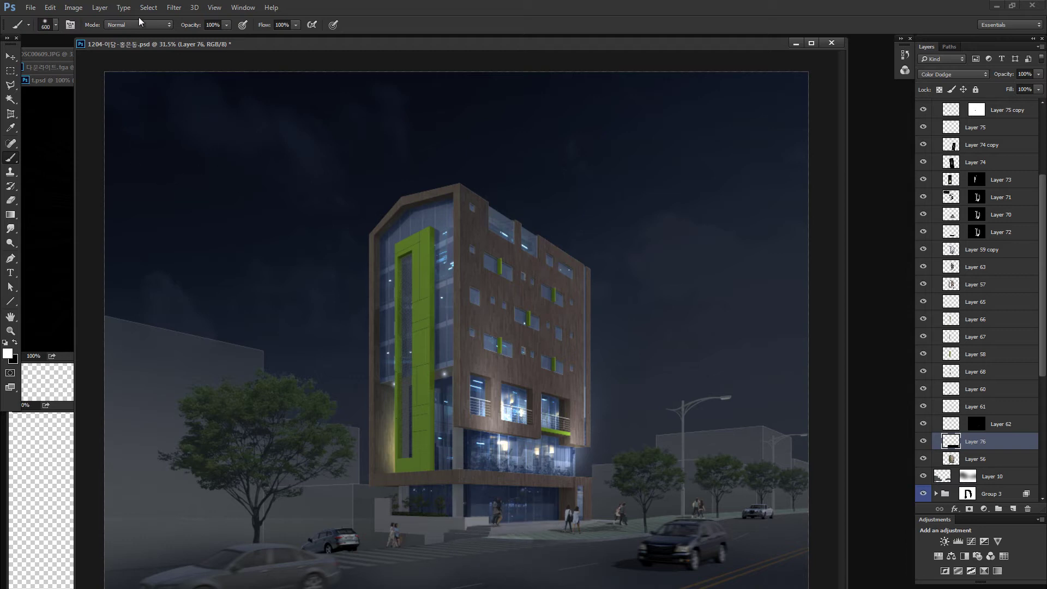
{"action": "type", "text": "5"}
{"action": "left_click_drag", "start_coordinate": [504, 534], "coordinate": [487, 529]}
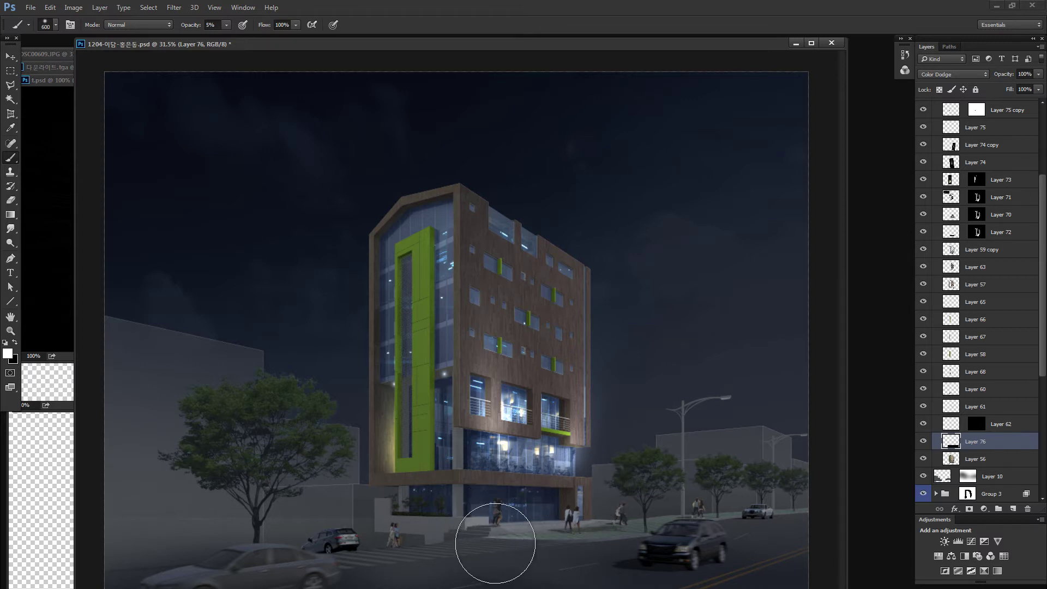
Step: Begin outlining a second beam selection near the entrance
{"action": "key", "text": "l"}
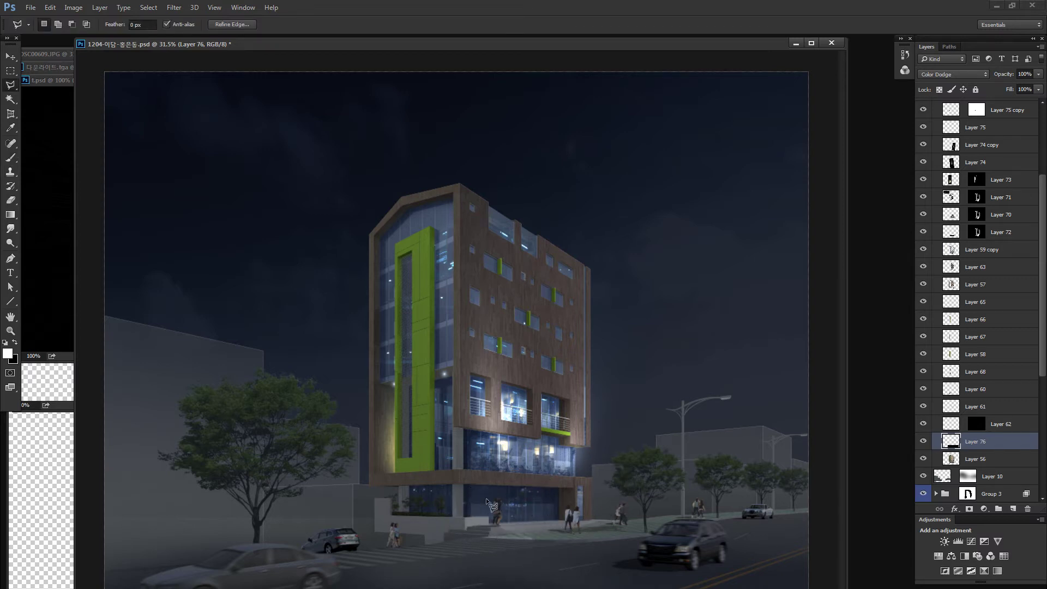
{"action": "left_click", "coordinate": [508, 521]}
{"action": "key", "text": "b"}
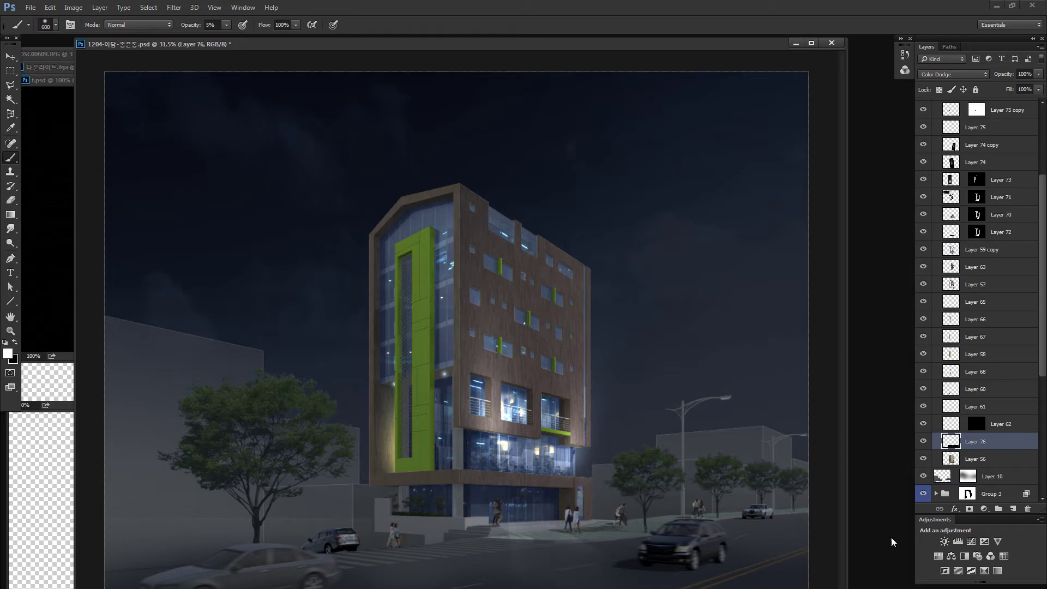
Step: View Layer 76 alone, zoom in on the painted beams, then show all layers again
{"action": "left_click", "coordinate": [923, 441], "text": "alt"}
{"action": "key", "text": "z"}
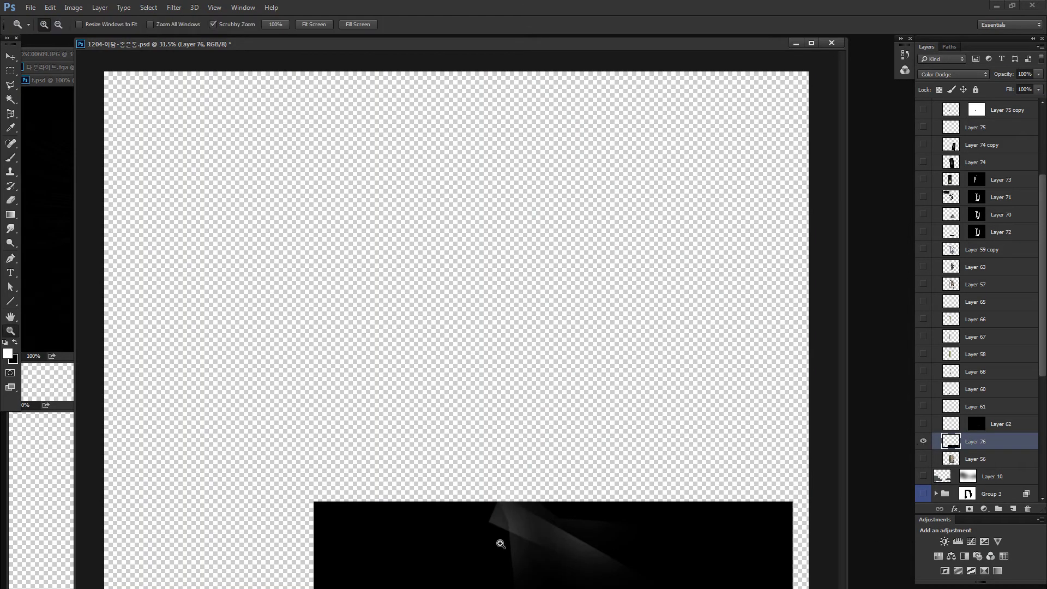
{"action": "left_click_drag", "start_coordinate": [498, 542], "coordinate": [796, 425]}
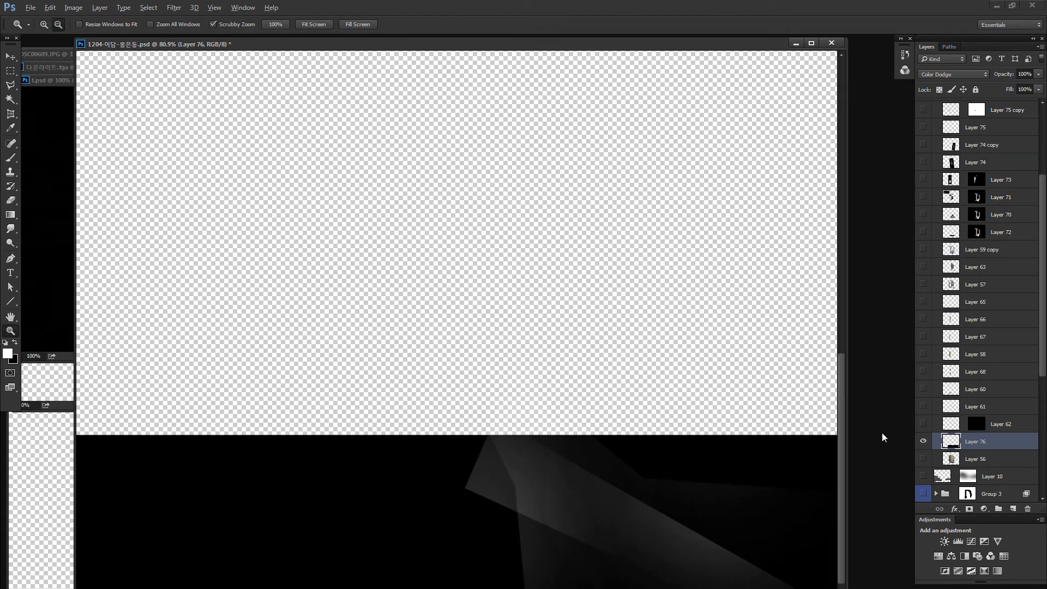
{"action": "left_click", "coordinate": [922, 443], "text": "alt"}
{"action": "left_click_drag", "start_coordinate": [791, 478], "coordinate": [730, 478]}
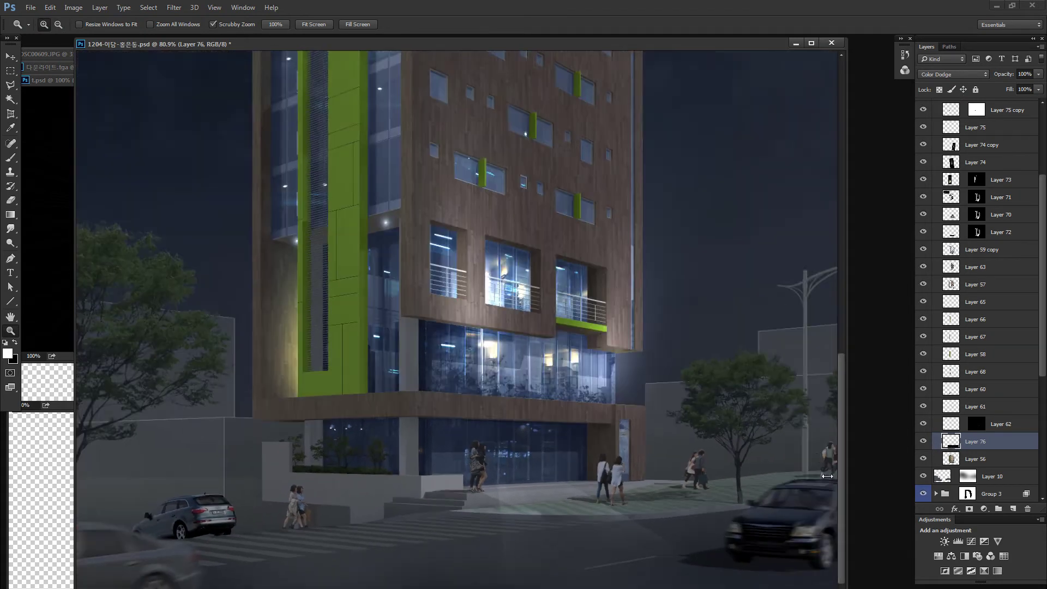
Step: Outline a light beam running from the entrance down to the bottom edge of the pavement
{"action": "key", "text": "l"}
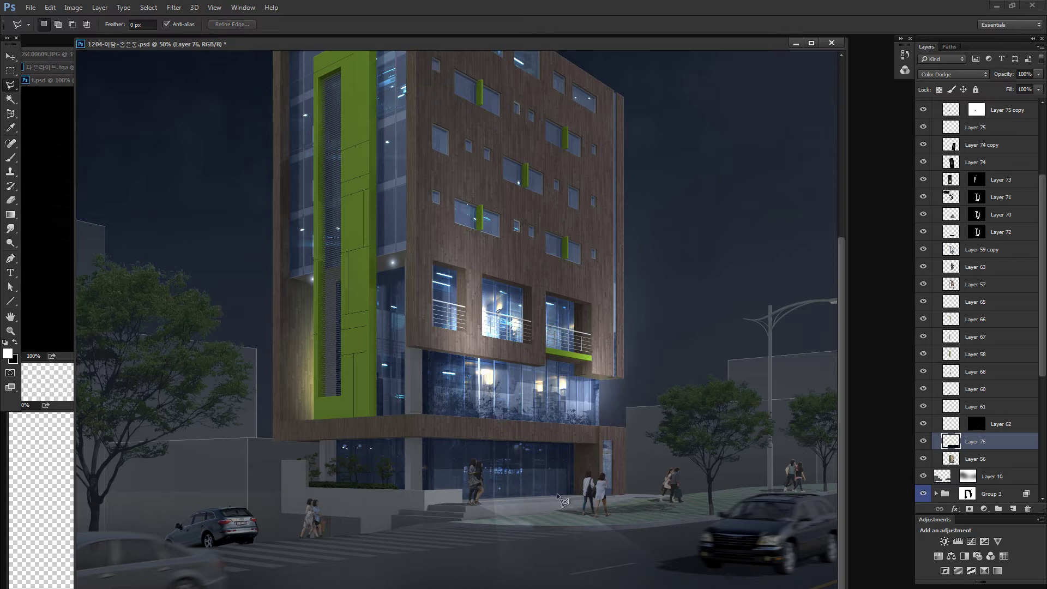
{"action": "left_click", "coordinate": [559, 495]}
{"action": "left_click", "coordinate": [807, 527]}
{"action": "left_click", "coordinate": [583, 588]}
{"action": "left_click", "coordinate": [532, 494]}
{"action": "key", "text": "b"}
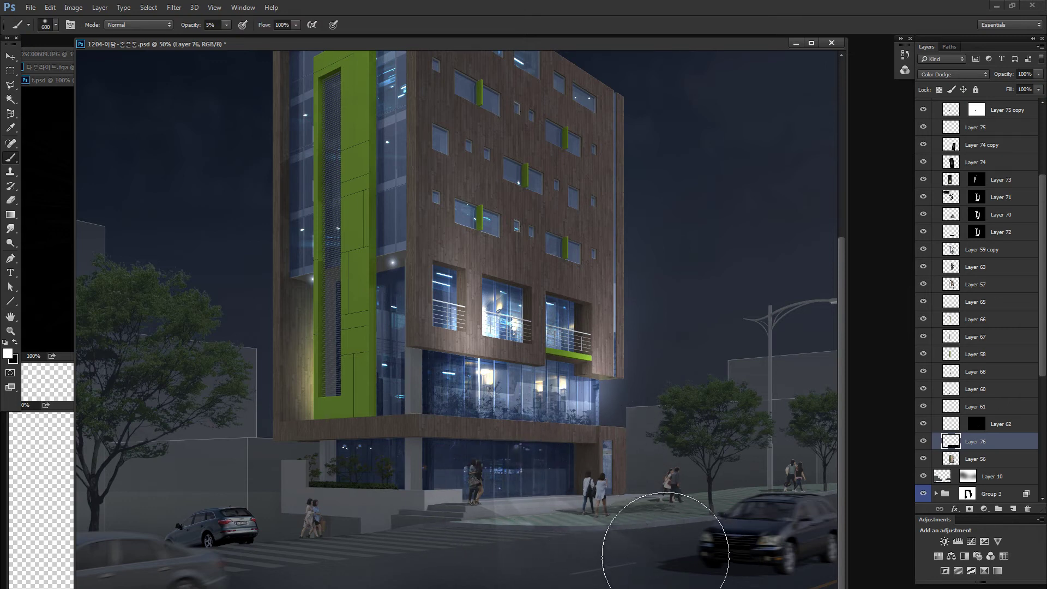
Step: Close another beam selection with hidden edges, inspect the entrance up close, then fit on screen
{"action": "key", "text": "l"}
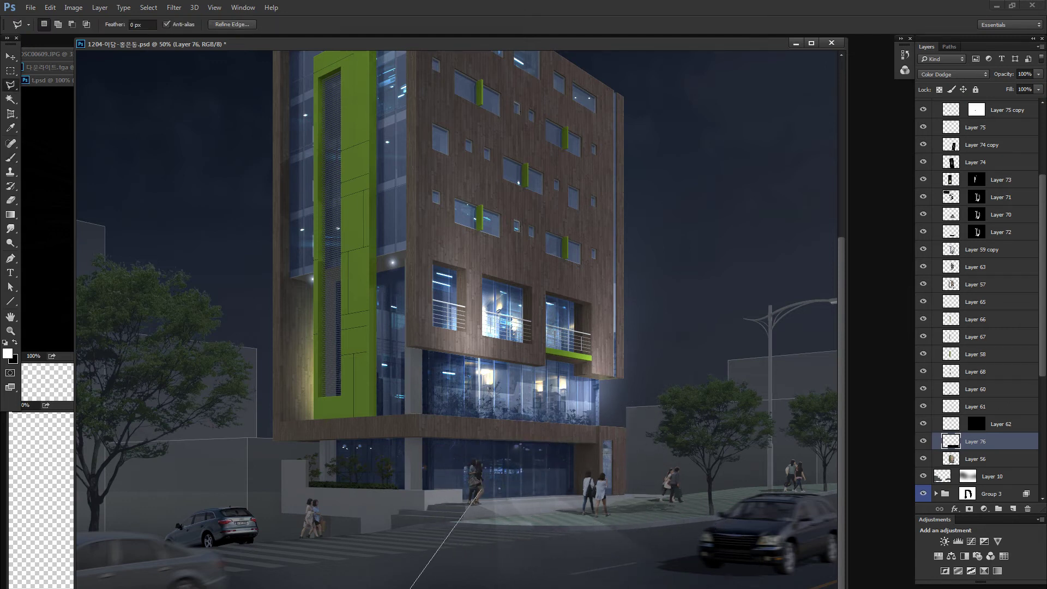
{"action": "double_click", "coordinate": [504, 494]}
{"action": "key", "text": "b"}
{"action": "key", "text": "ctrl+h"}
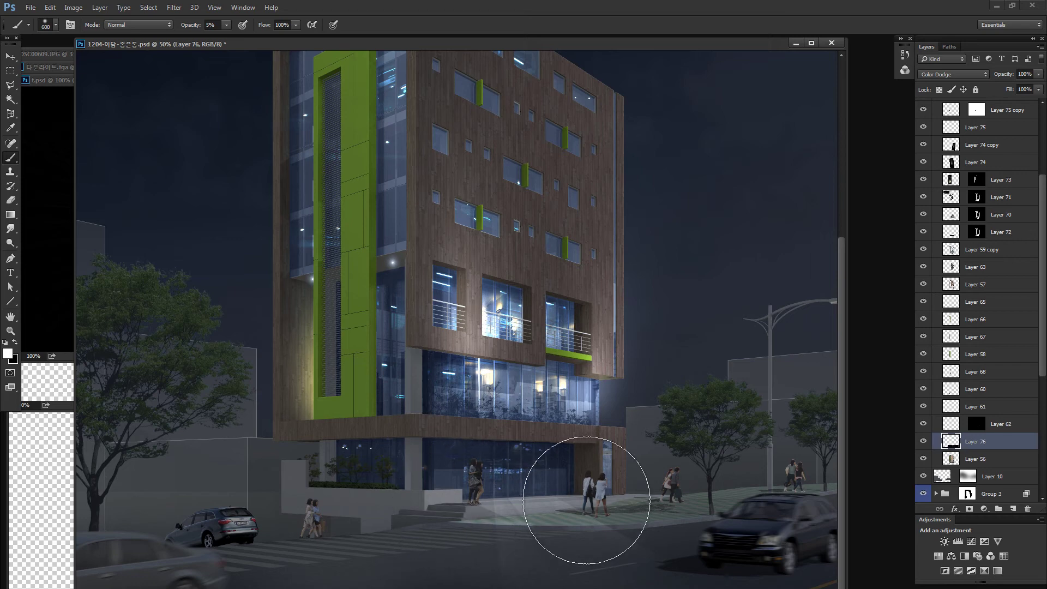
{"action": "key", "text": "z"}
{"action": "left_click_drag", "start_coordinate": [586, 500], "coordinate": [521, 498]}
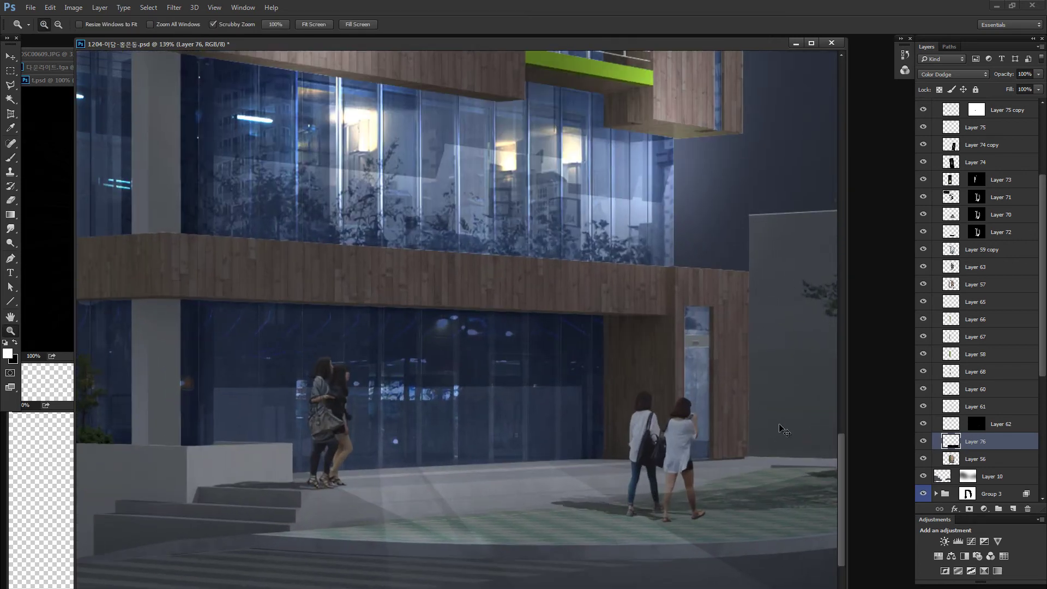
{"action": "key", "text": "ctrl+0"}
{"action": "key", "text": "ctrl+0"}
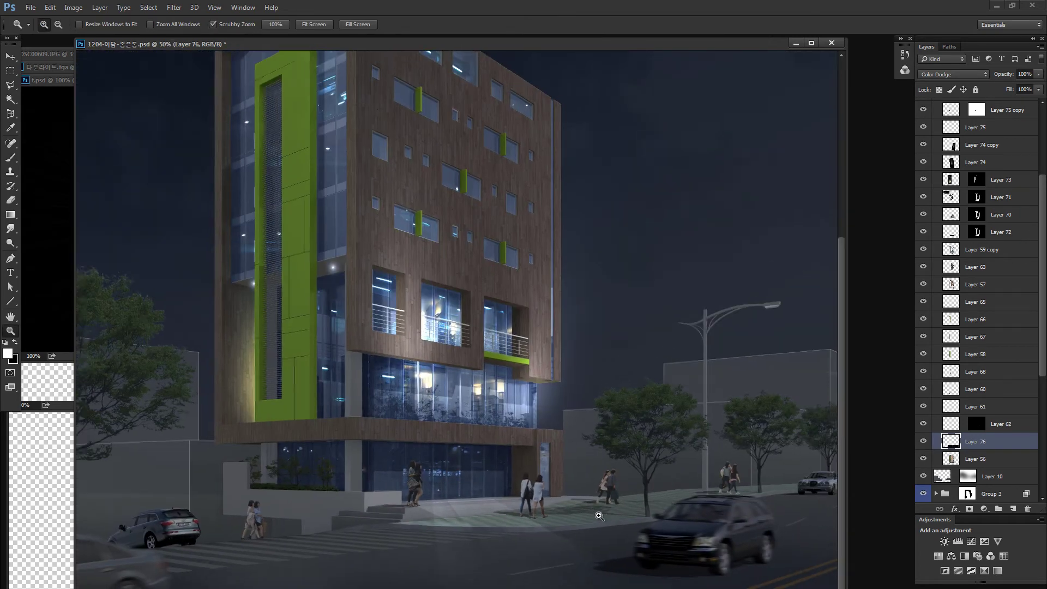
Step: Soften Layer 76's light beams with a Gaussian Blur, then zoom out to the whole image
{"action": "key", "text": "v"}
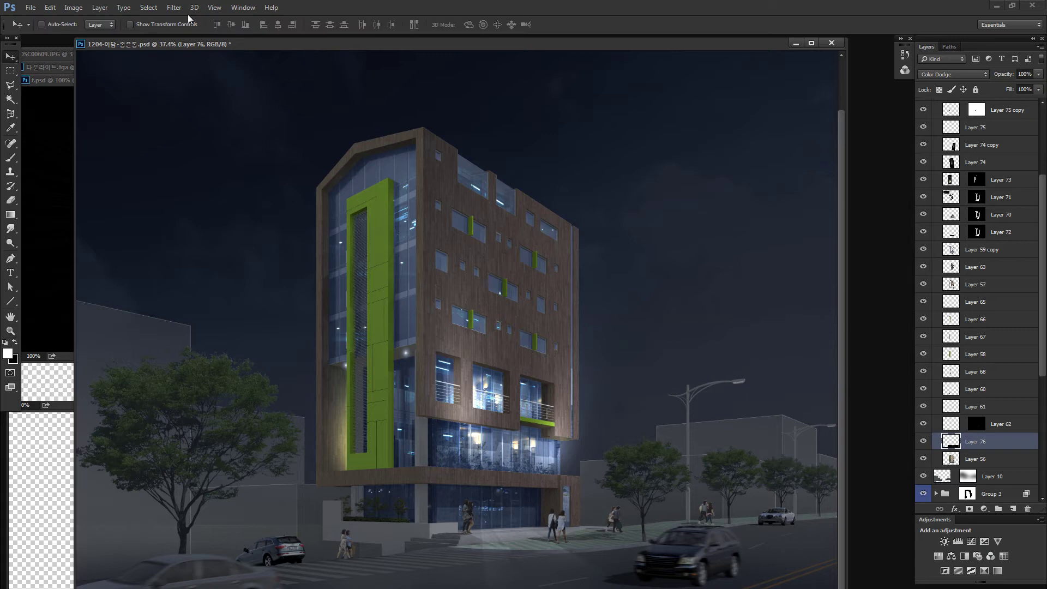
{"action": "left_click", "coordinate": [174, 14]}
{"action": "mouse_move", "coordinate": [178, 128]}
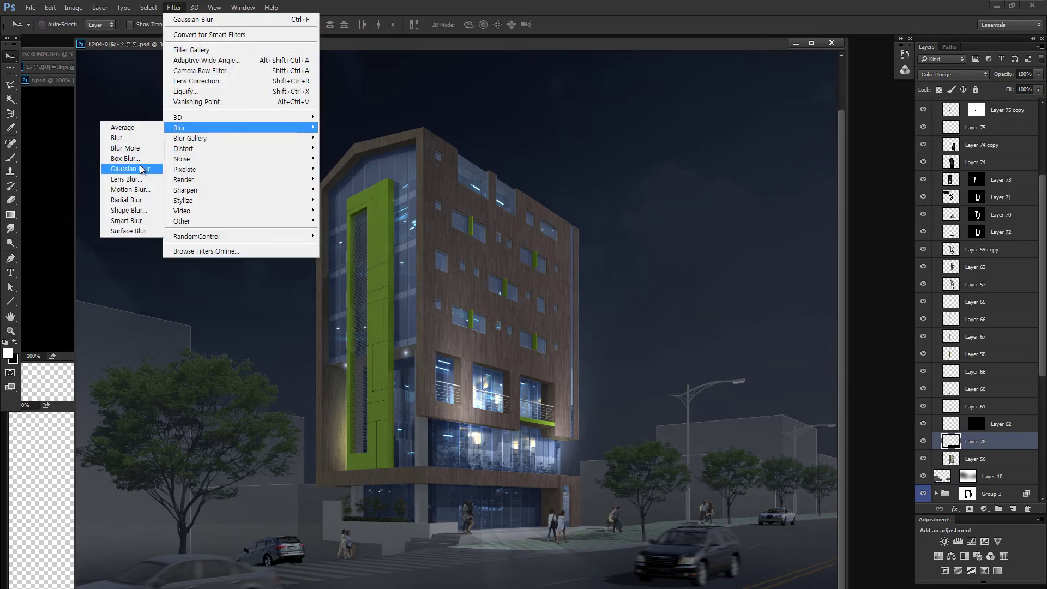
{"action": "left_click", "coordinate": [126, 169]}
{"action": "left_click", "coordinate": [496, 537]}
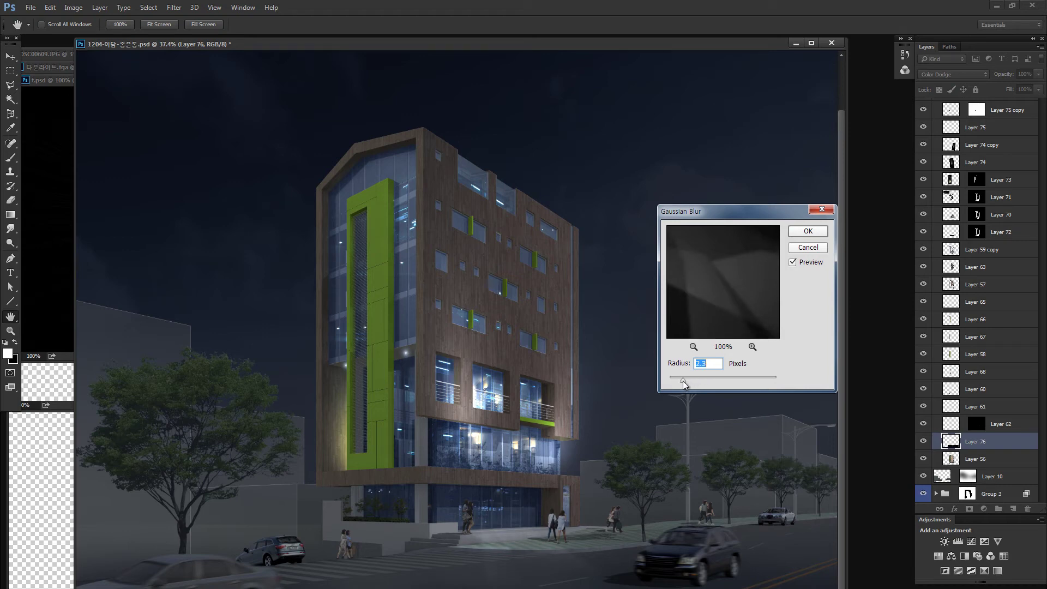
{"action": "left_click", "coordinate": [808, 230]}
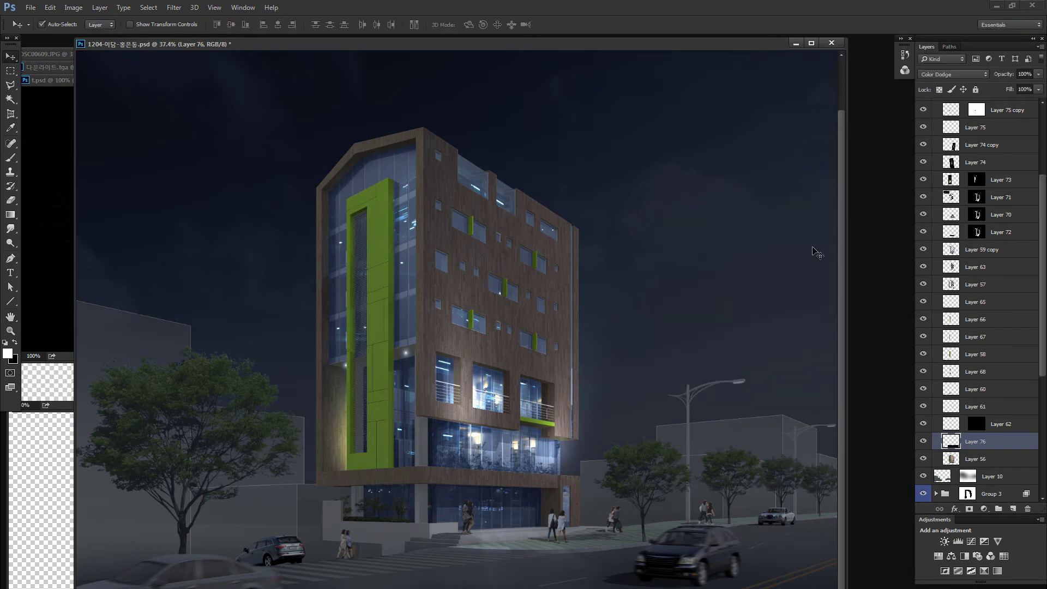
{"action": "key", "text": "ctrl+minus"}
{"action": "key", "text": "ctrl+minus"}
{"action": "key", "text": "ctrl+minus"}
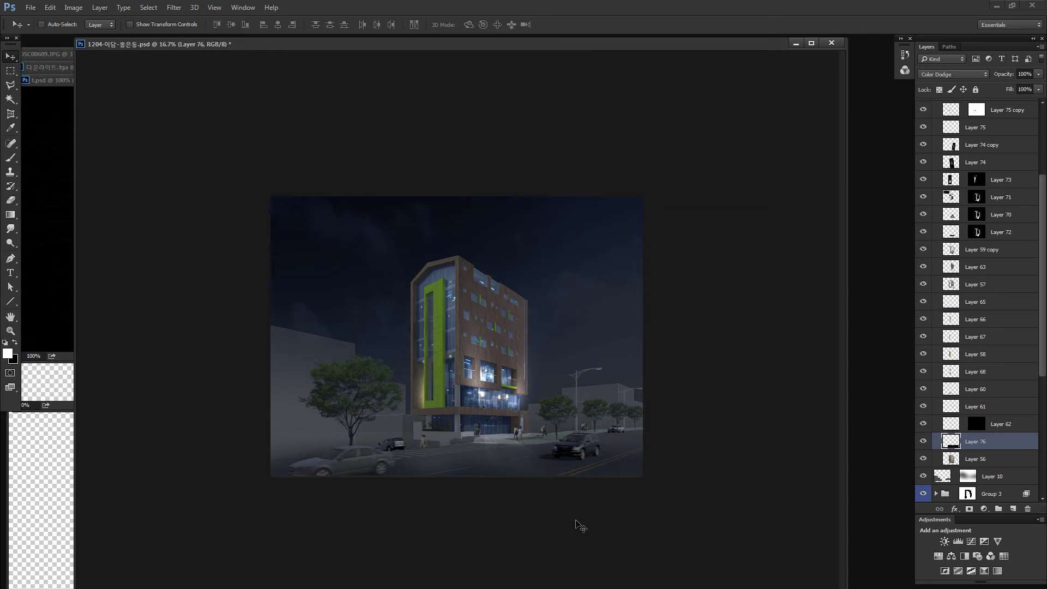
Step: In ACDSee Pro, locate DSC_2805.JPG in the night-photo folder and open it in Photoshop
{"action": "key", "text": "alt+Tab"}
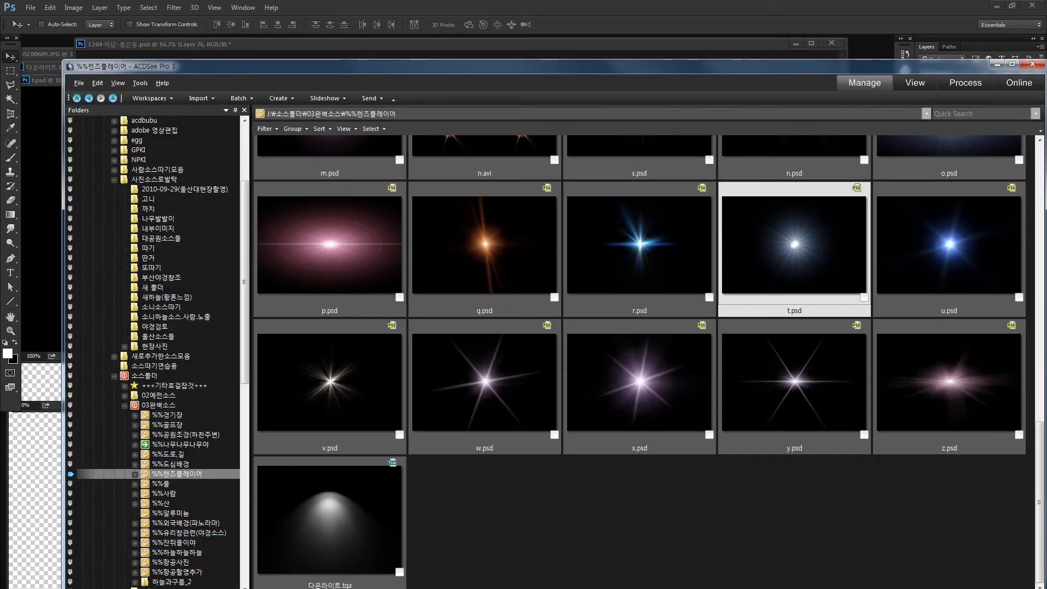
{"action": "scroll", "coordinate": [216, 504], "scroll_direction": "down", "scroll_amount": 2}
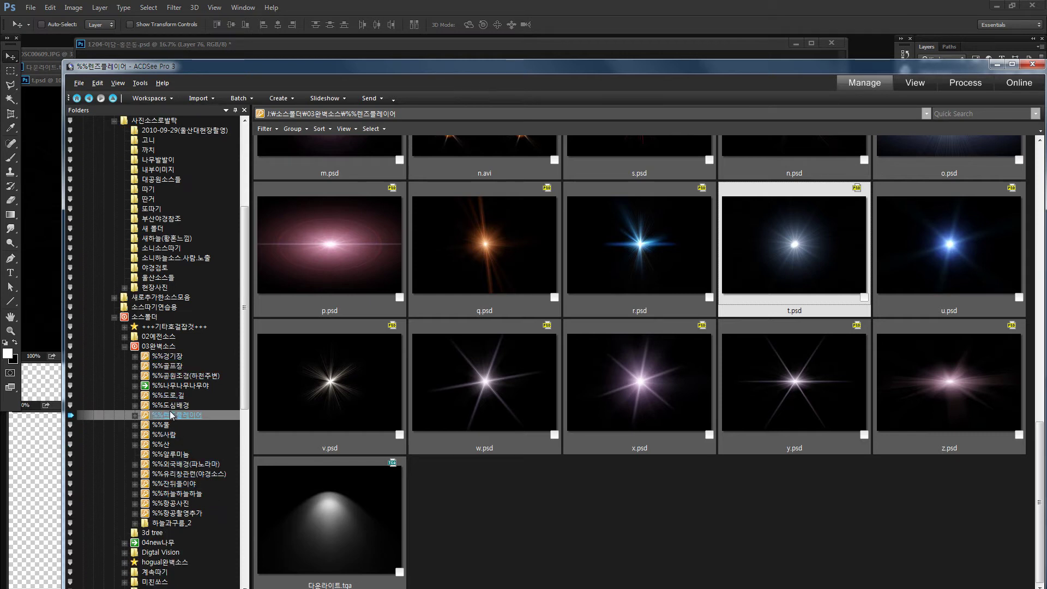
{"action": "scroll", "coordinate": [171, 416], "scroll_direction": "down", "scroll_amount": 2}
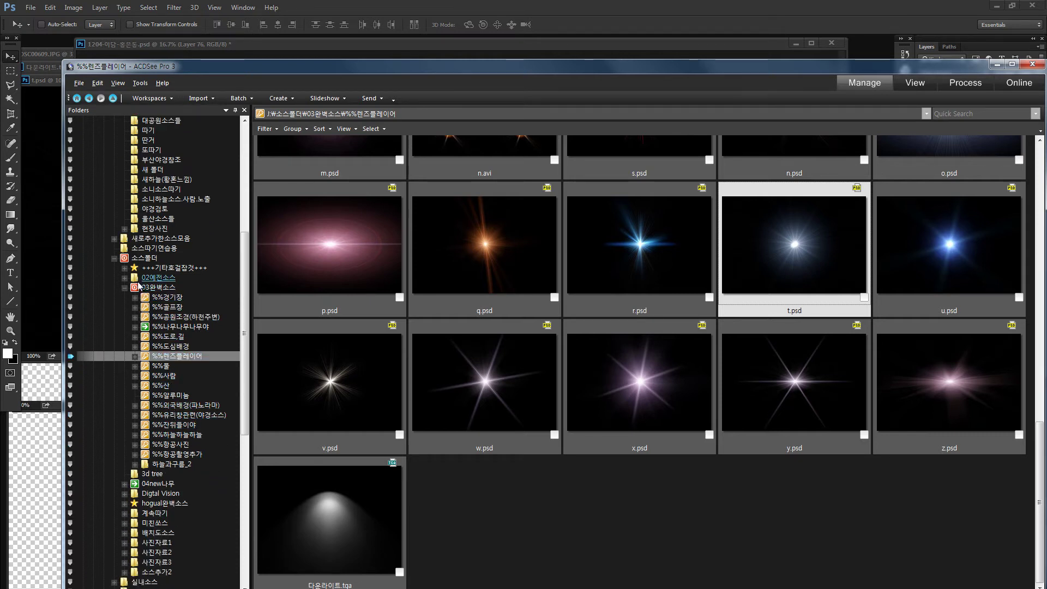
{"action": "key", "text": "alt+Left"}
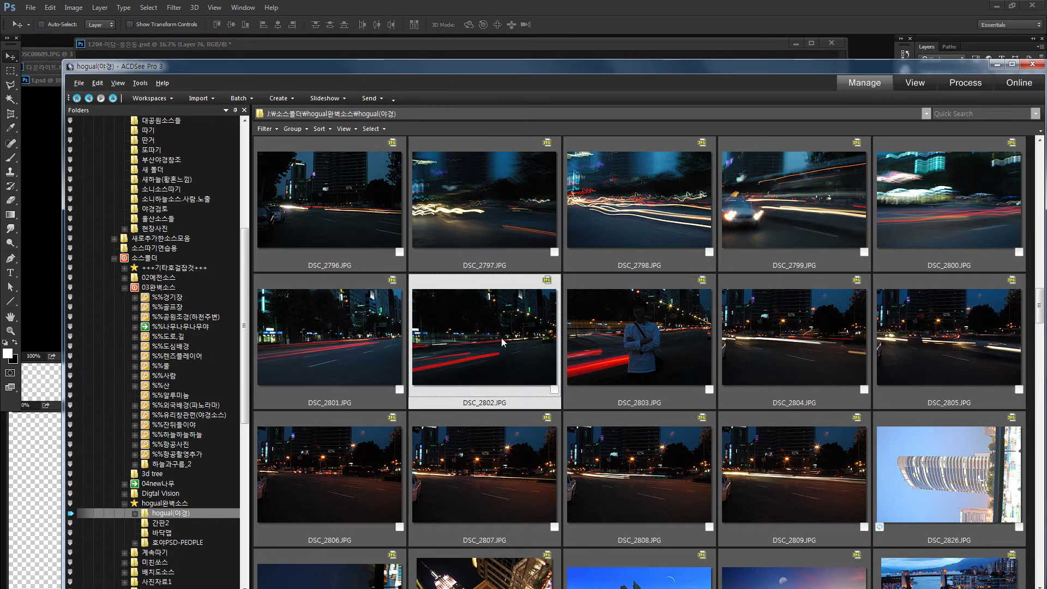
{"action": "left_click", "coordinate": [916, 343]}
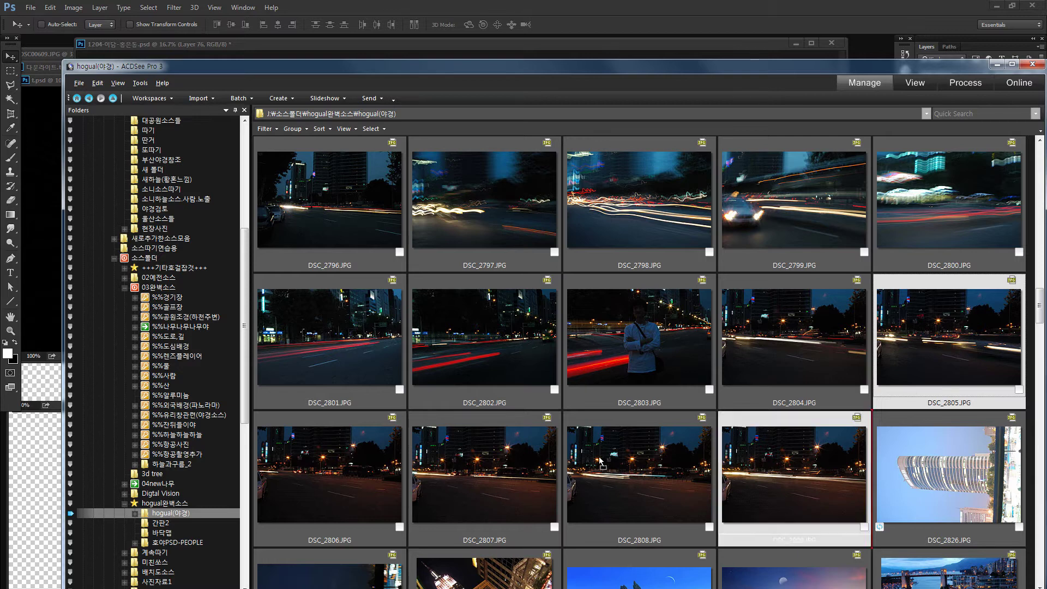
{"action": "left_click_drag", "start_coordinate": [10, 404], "coordinate": [11, 405]}
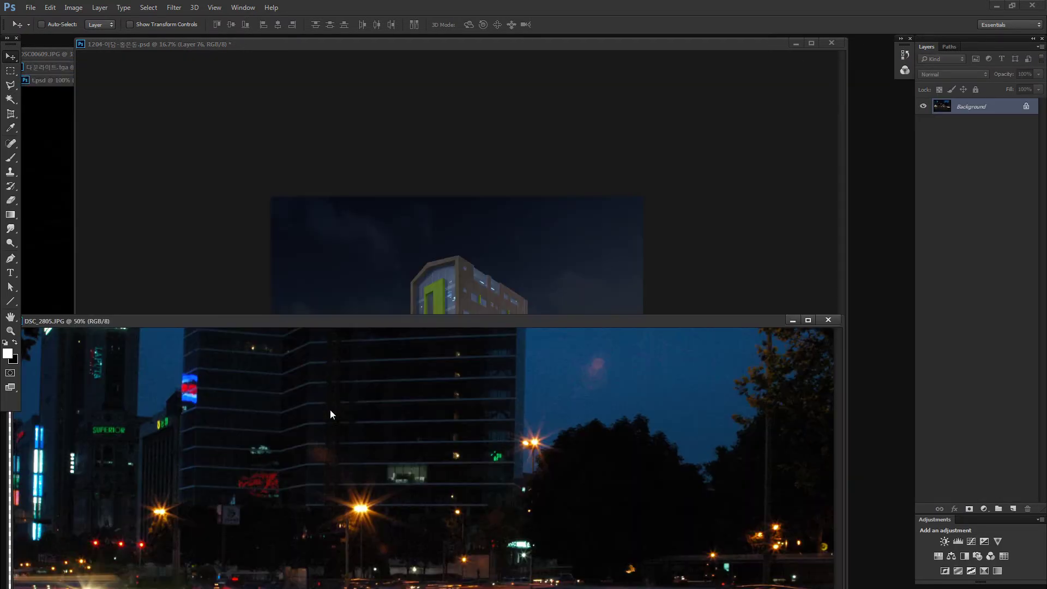
Step: Bring DSC_2805 into the render as Layer 77, placed under Group 2
{"action": "mouse_move", "coordinate": [365, 56]}
{"action": "left_mouse_down"}
{"action": "mouse_move", "coordinate": [513, 337]}
{"action": "mouse_move", "coordinate": [491, 410]}
{"action": "left_mouse_up"}
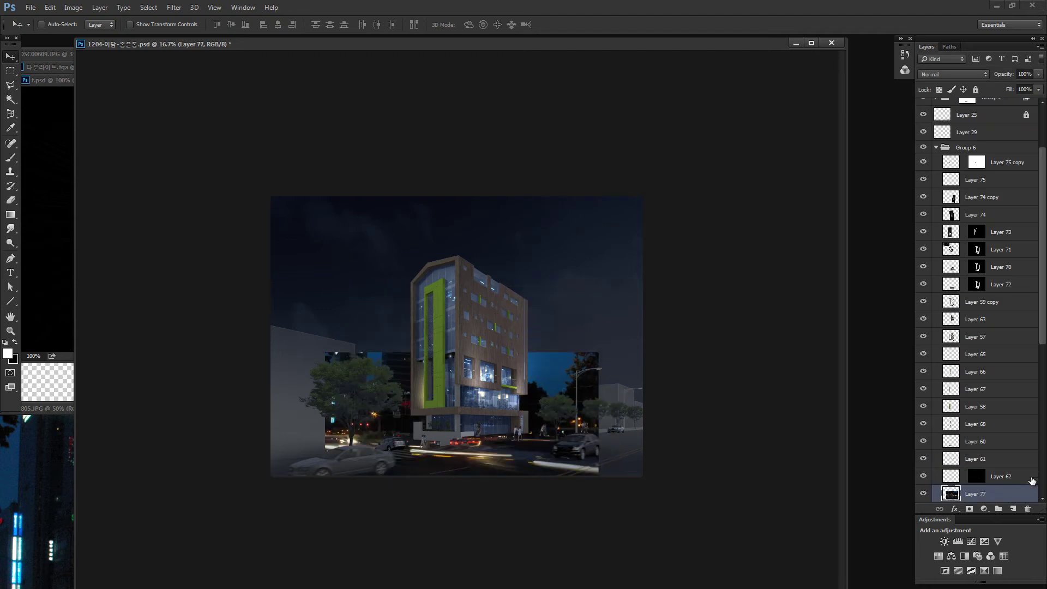
{"action": "left_click_drag", "start_coordinate": [951, 497], "coordinate": [957, 125]}
{"action": "left_click_drag", "start_coordinate": [518, 400], "coordinate": [535, 384]}
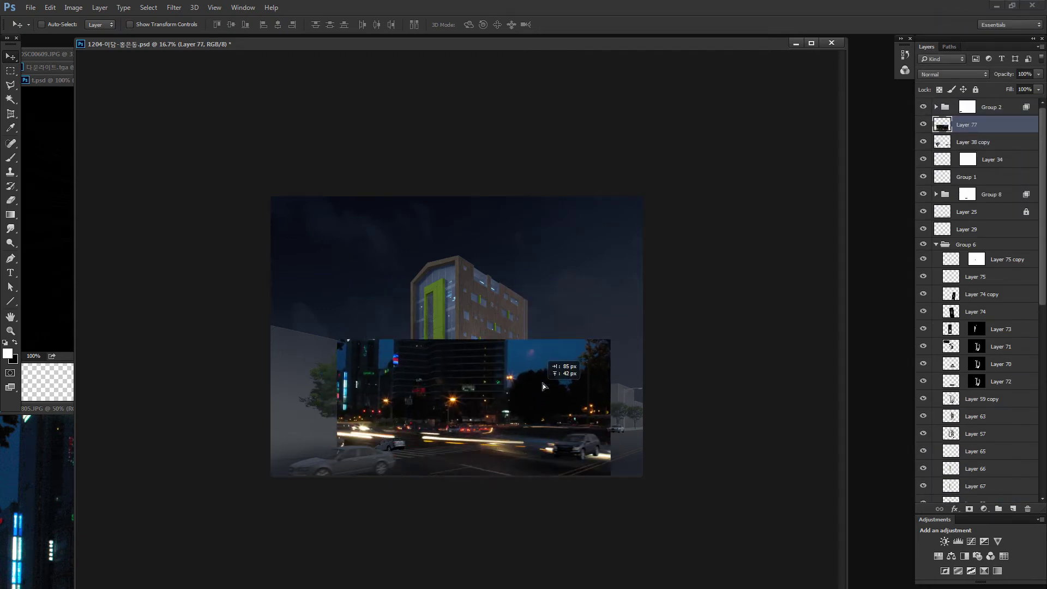
Step: Flip Layer 77 horizontally and enlarge it to about 124% over the street
{"action": "key", "text": "ctrl+t"}
{"action": "right_click", "coordinate": [521, 443]}
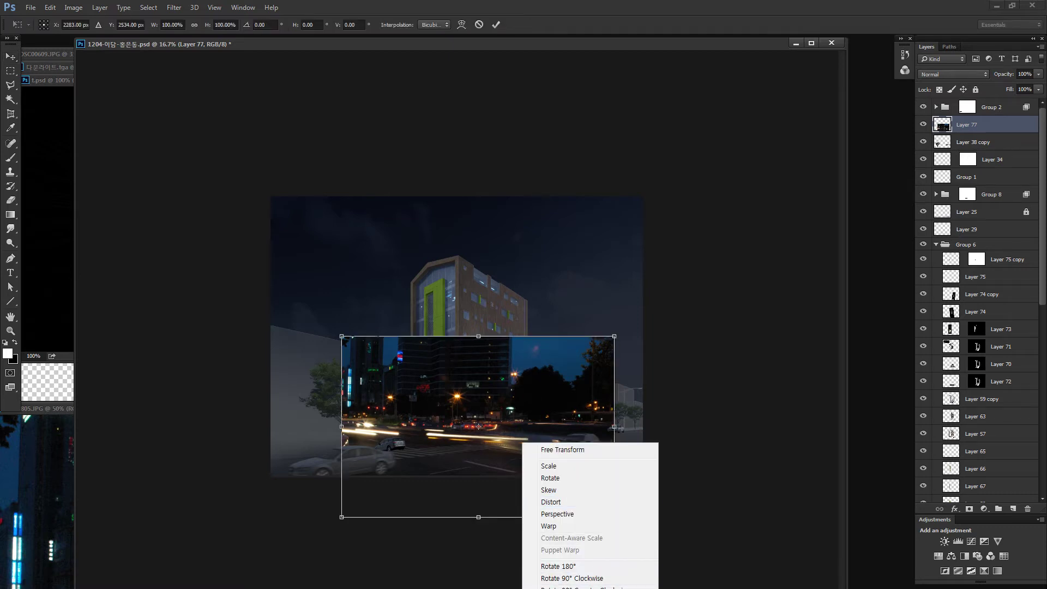
{"action": "left_click", "coordinate": [567, 588]}
{"action": "left_click_drag", "start_coordinate": [614, 336], "coordinate": [669, 300]}
{"action": "left_click_drag", "start_coordinate": [599, 355], "coordinate": [546, 371]}
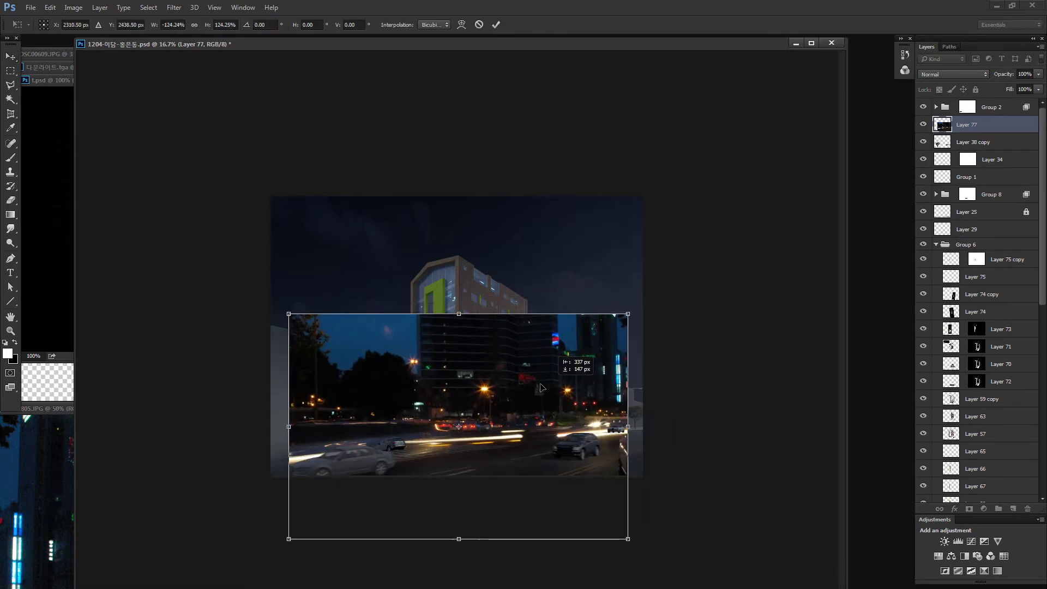
{"action": "key", "text": "Return"}
Step: Blend Layer 77 in Color Dodge and move it above Group 2
{"action": "left_click", "coordinate": [952, 74]}
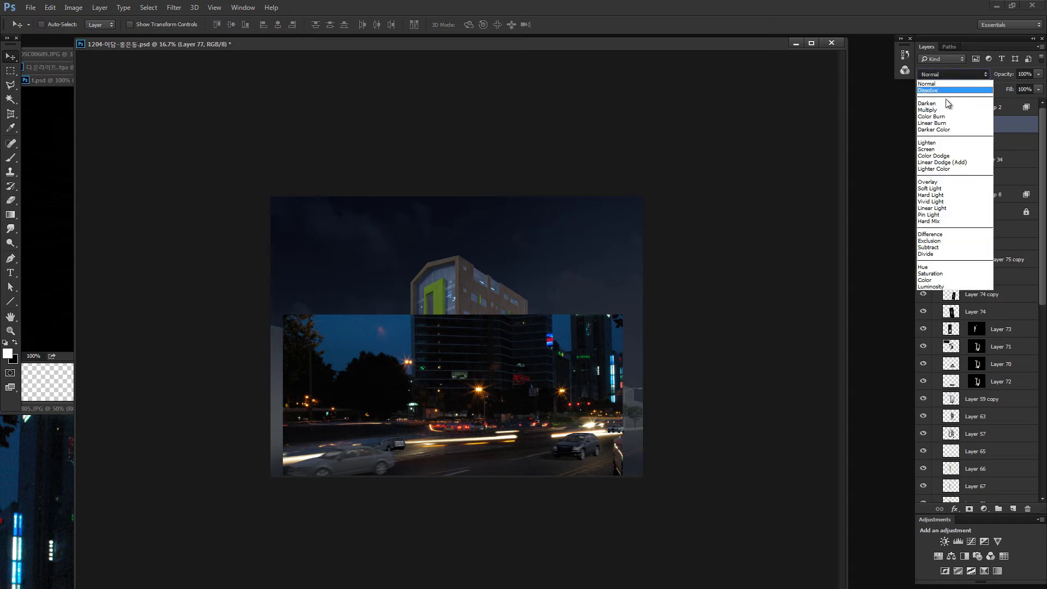
{"action": "left_click", "coordinate": [937, 158]}
{"action": "mouse_move", "coordinate": [552, 386]}
{"action": "left_mouse_down"}
{"action": "mouse_move", "coordinate": [567, 384]}
{"action": "mouse_move", "coordinate": [533, 395]}
{"action": "left_mouse_up"}
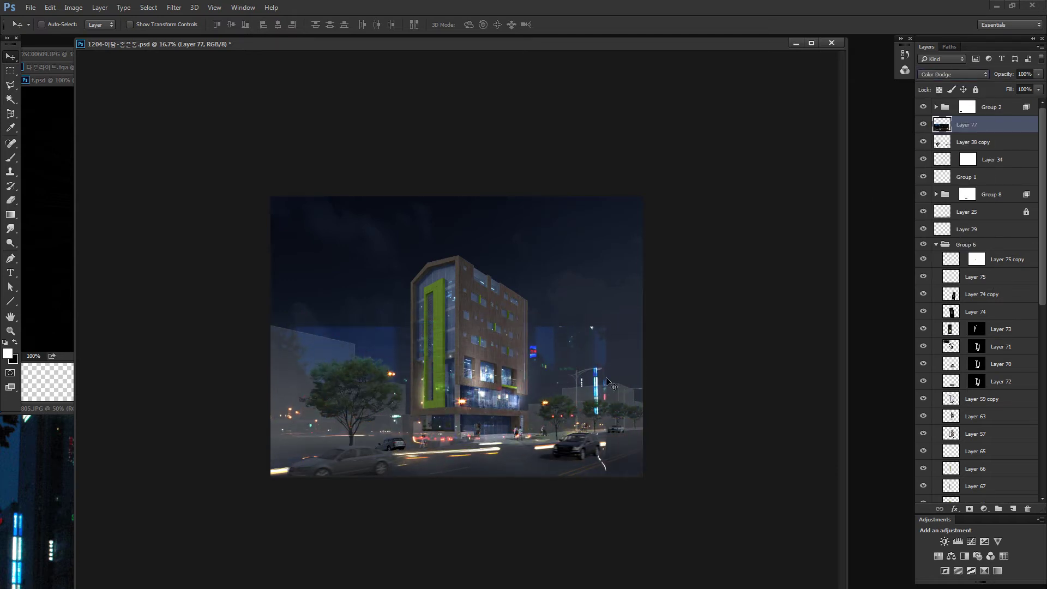
{"action": "mouse_move", "coordinate": [966, 126]}
{"action": "left_mouse_down"}
{"action": "mouse_move", "coordinate": [952, 69]}
{"action": "mouse_move", "coordinate": [947, 103]}
{"action": "left_mouse_up"}
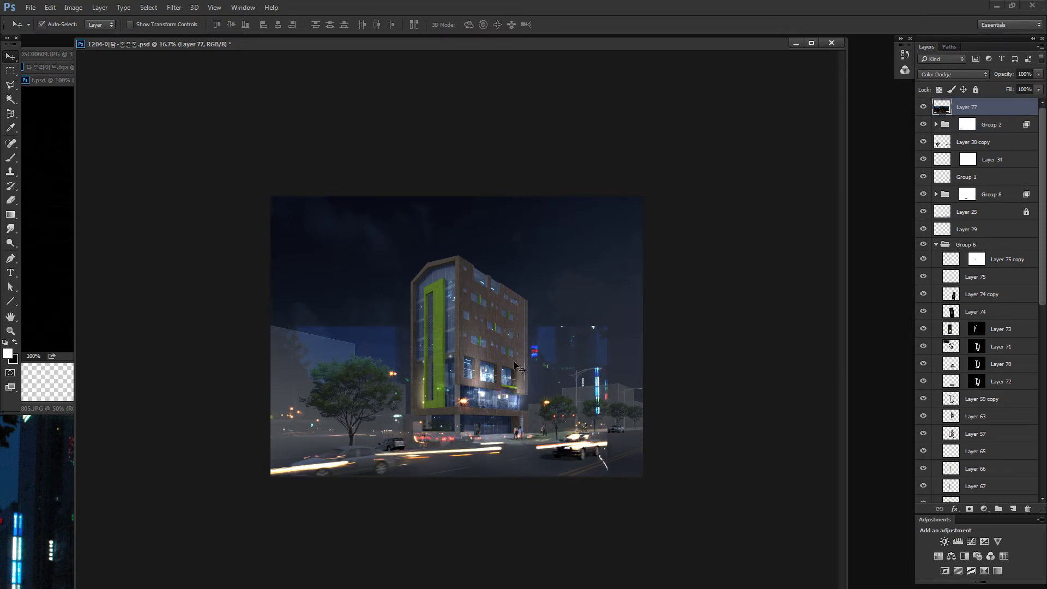
Step: Scale and skew the light-trail photo so it follows the road
{"action": "key", "text": "ctrl+t"}
{"action": "left_click_drag", "start_coordinate": [607, 326], "coordinate": [645, 301]}
{"action": "left_click_drag", "start_coordinate": [573, 372], "coordinate": [576, 380]}
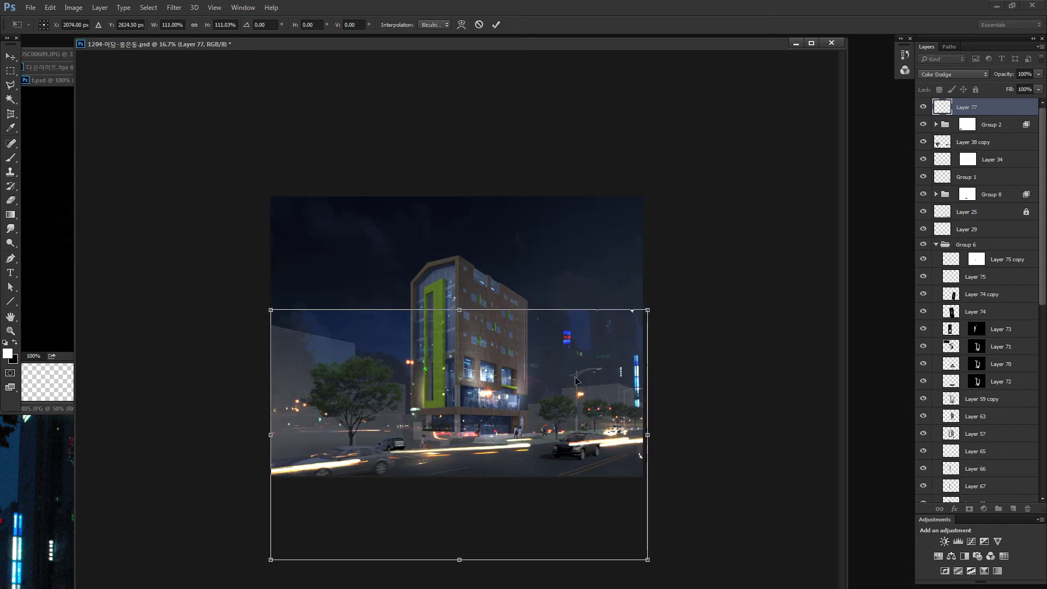
{"action": "left_click_drag", "start_coordinate": [645, 441], "coordinate": [649, 432]}
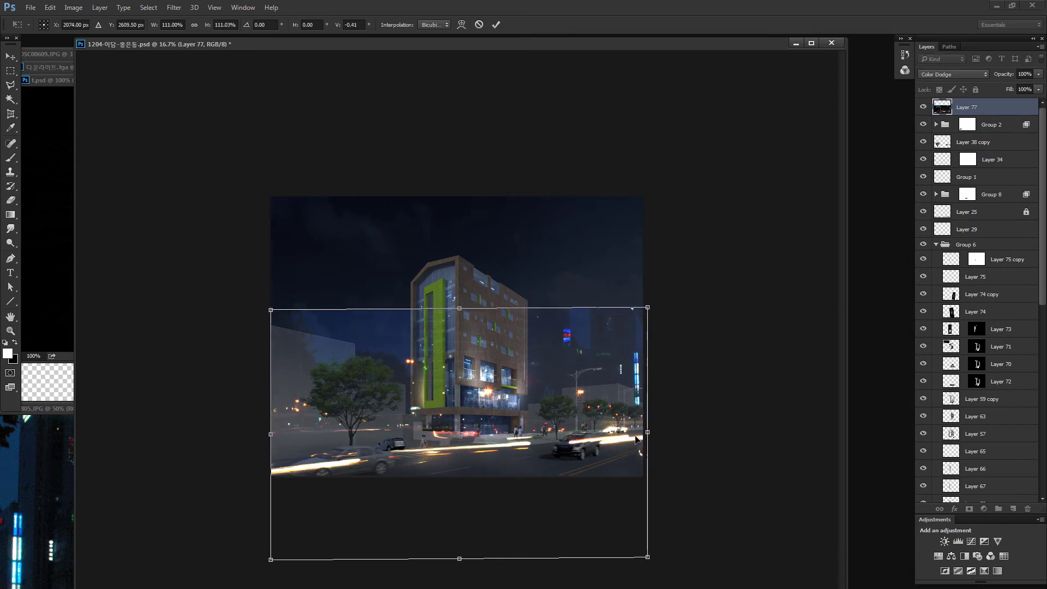
{"action": "left_click_drag", "start_coordinate": [649, 312], "coordinate": [651, 334]}
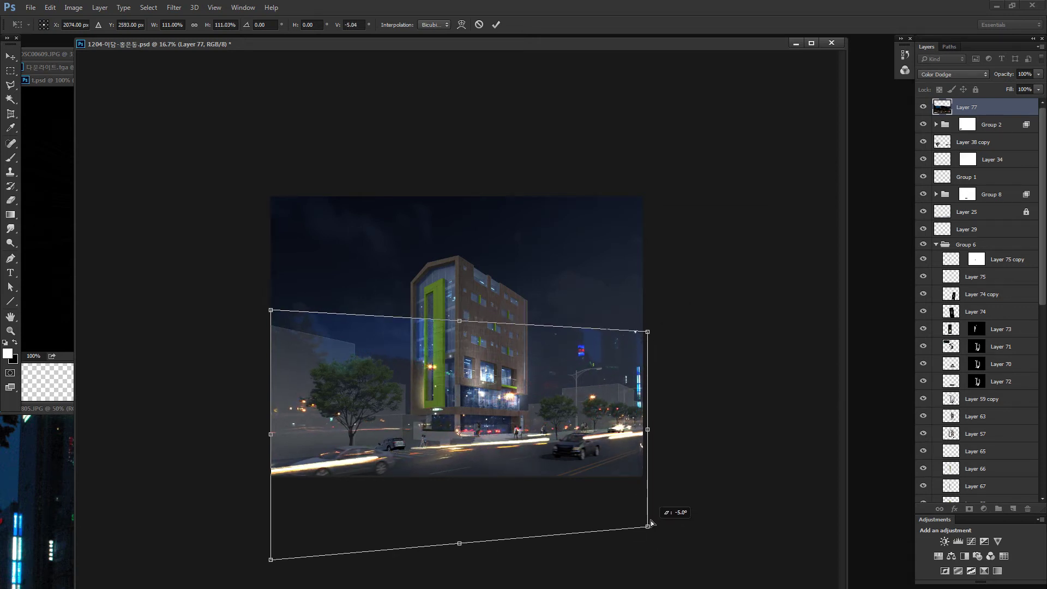
{"action": "left_click_drag", "start_coordinate": [647, 557], "coordinate": [649, 524]}
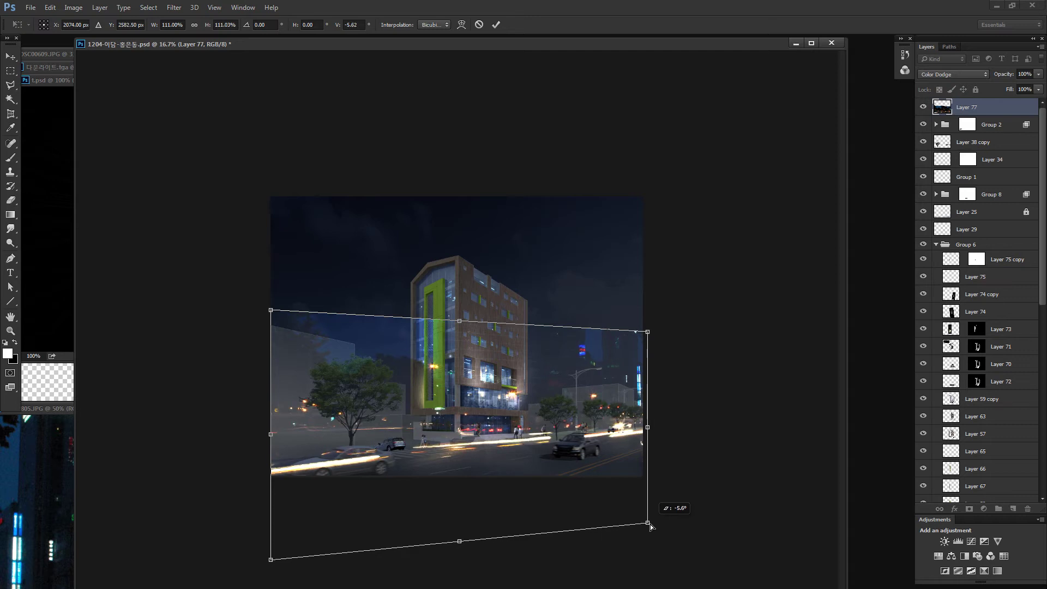
{"action": "key", "text": "Return"}
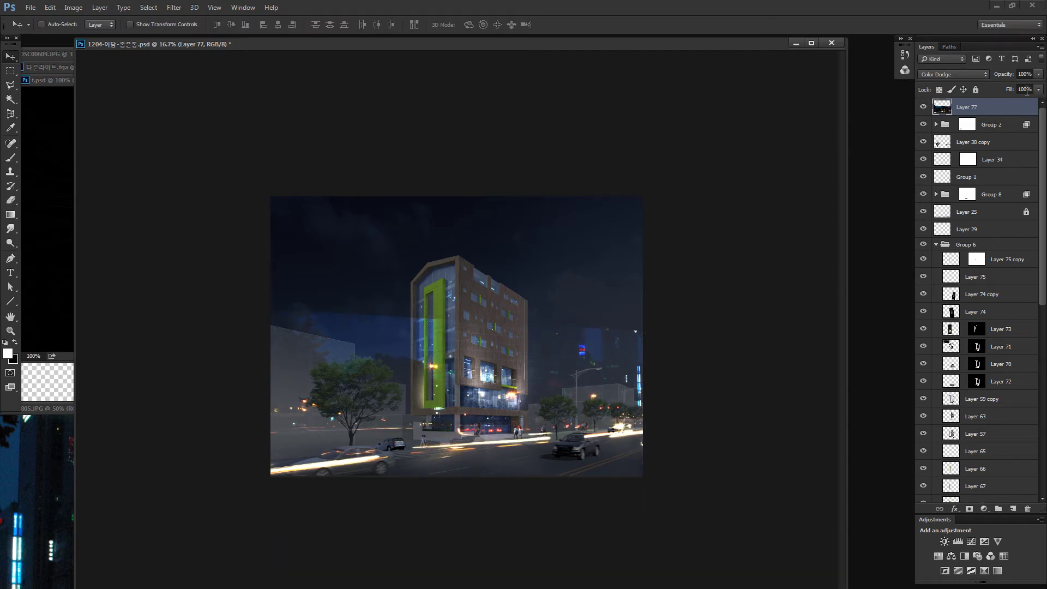
Step: Lower Layer 77's fill to 83% and give it a layer mask
{"action": "left_click", "coordinate": [1038, 89]}
{"action": "left_click_drag", "start_coordinate": [1037, 102], "coordinate": [1032, 104]}
{"action": "left_click", "coordinate": [954, 143]}
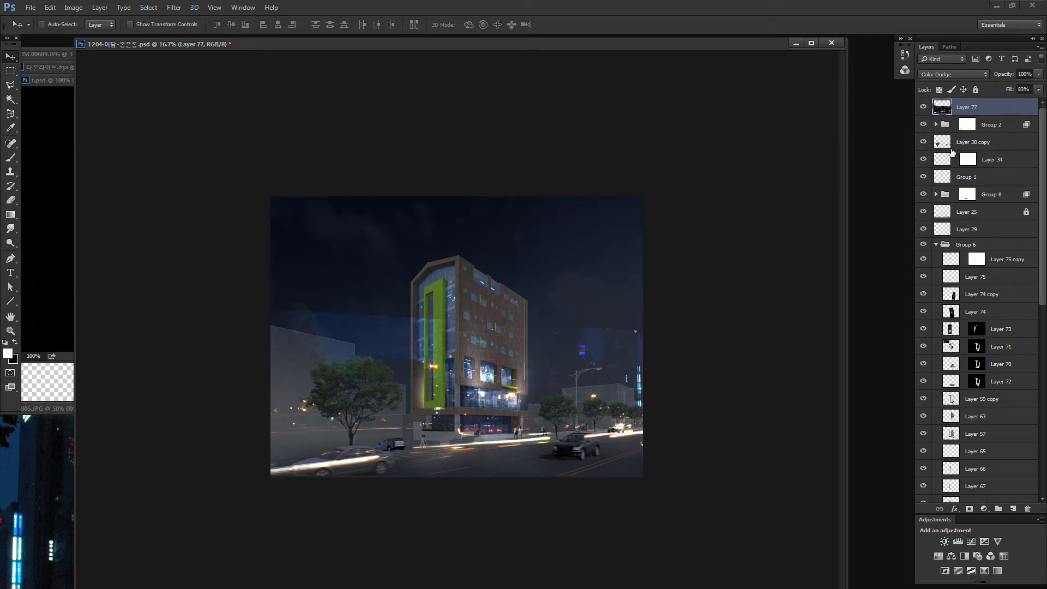
{"action": "left_click", "coordinate": [969, 509]}
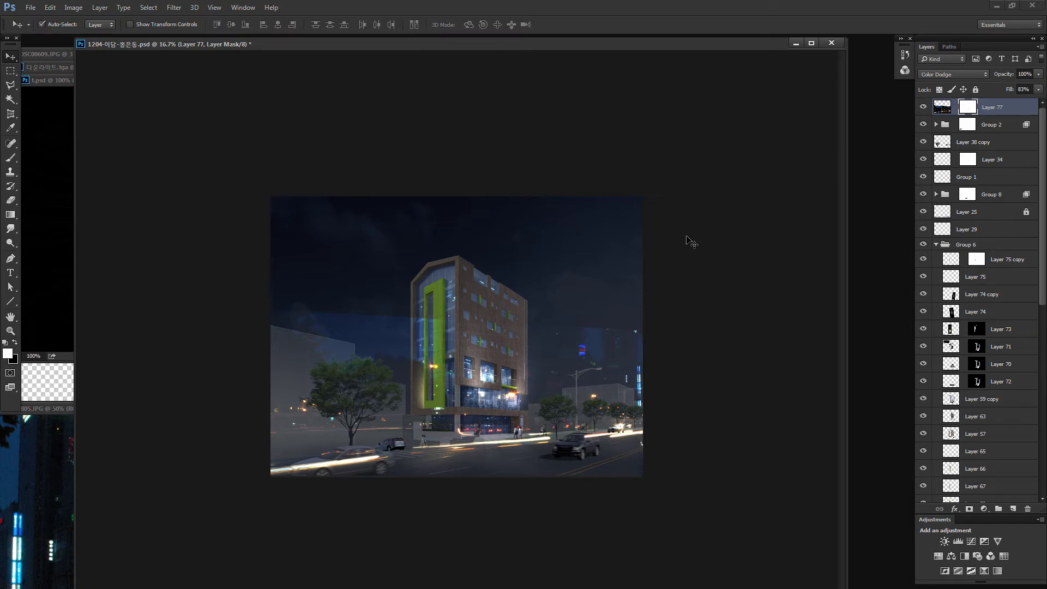
Step: Paint out the blue haze and lights beside the building with a large black brush
{"action": "key", "text": "b"}
{"action": "key", "text": "x"}
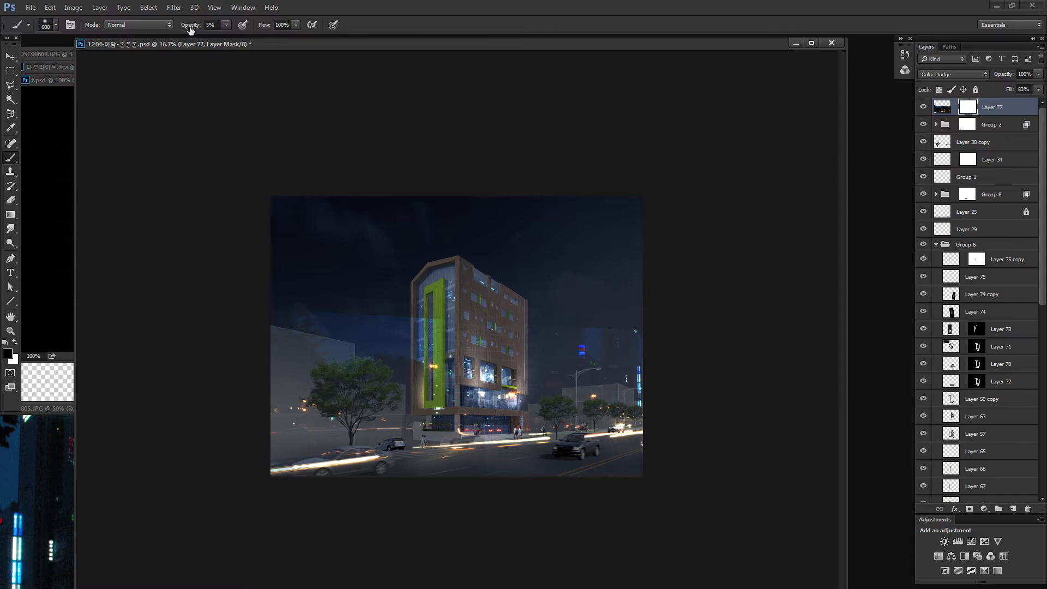
{"action": "left_click_drag", "start_coordinate": [397, 235], "coordinate": [420, 235]}
{"action": "left_click_drag", "start_coordinate": [313, 333], "coordinate": [425, 337]}
{"action": "left_click_drag", "start_coordinate": [561, 304], "coordinate": [562, 298]}
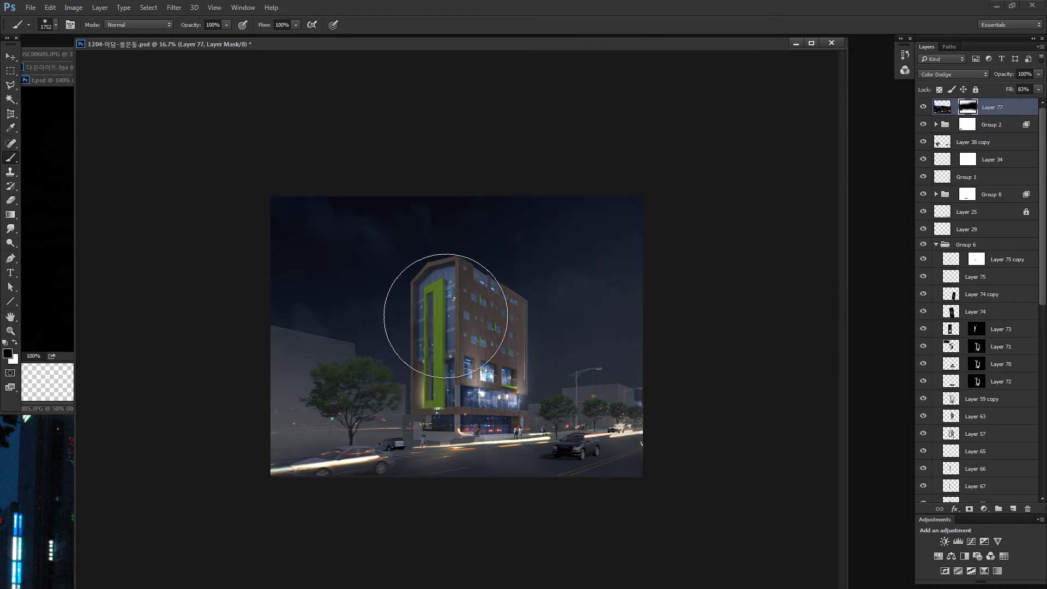
{"action": "left_click_drag", "start_coordinate": [457, 334], "coordinate": [401, 339]}
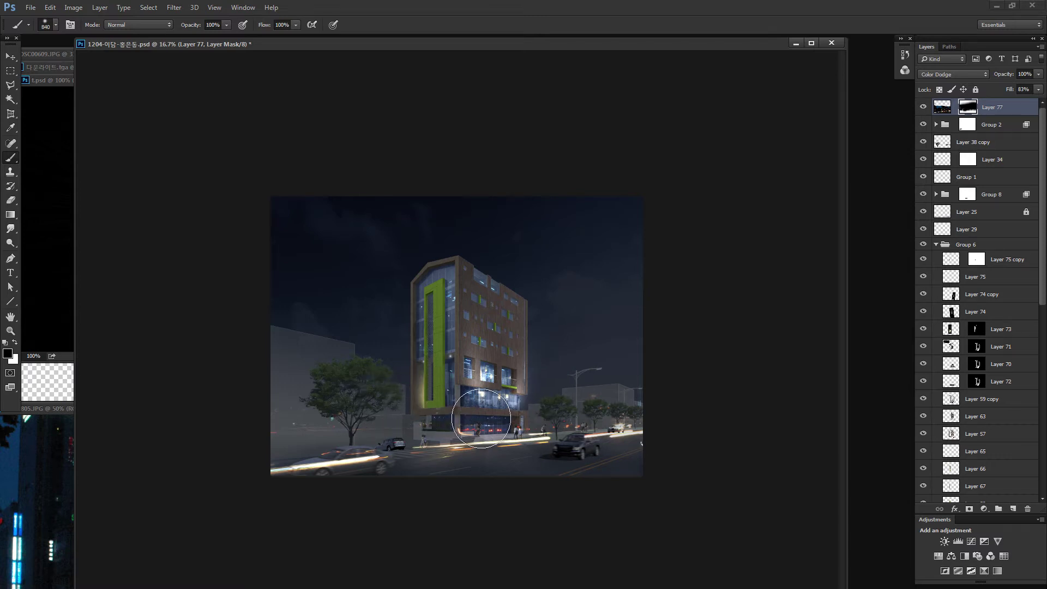
Step: On Group 2's mask, paint out the parked silver car with a soft black brush
{"action": "key", "text": "z"}
{"action": "left_click_drag", "start_coordinate": [626, 423], "coordinate": [667, 432]}
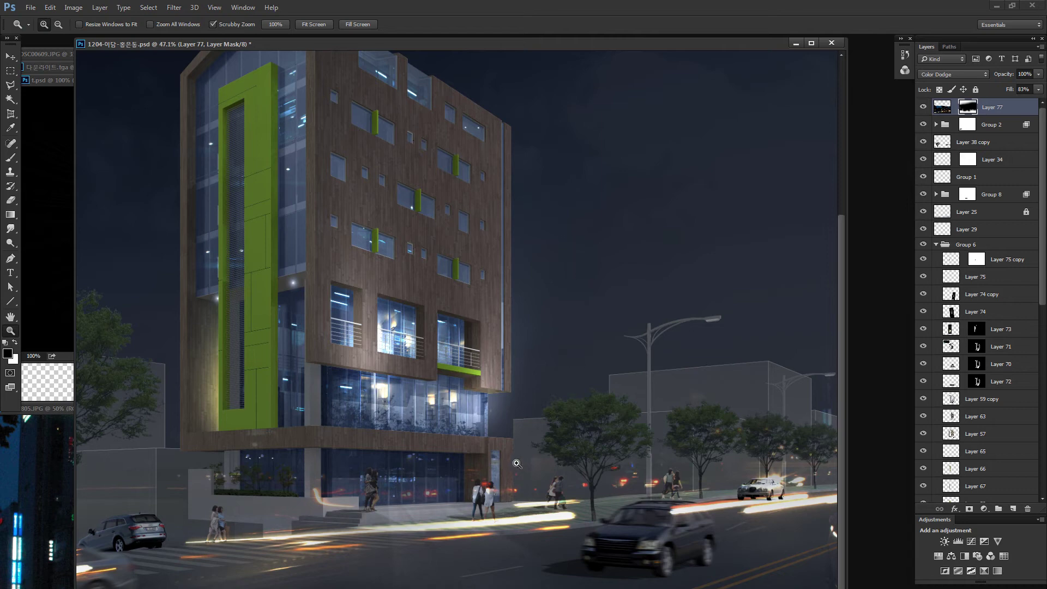
{"action": "left_click_drag", "start_coordinate": [517, 463], "coordinate": [482, 444]}
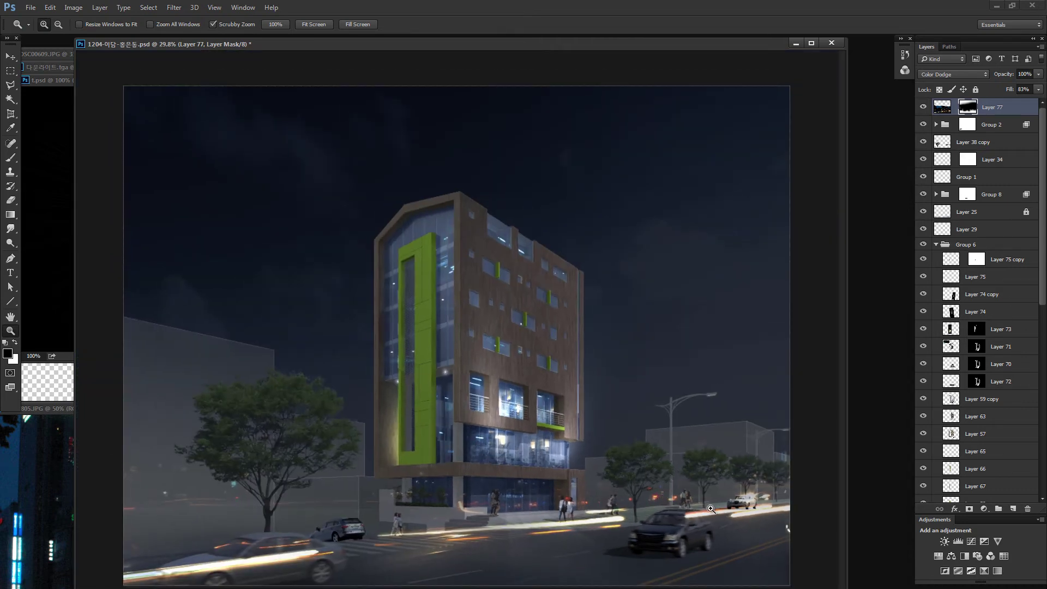
{"action": "left_click_drag", "start_coordinate": [654, 493], "coordinate": [765, 484]}
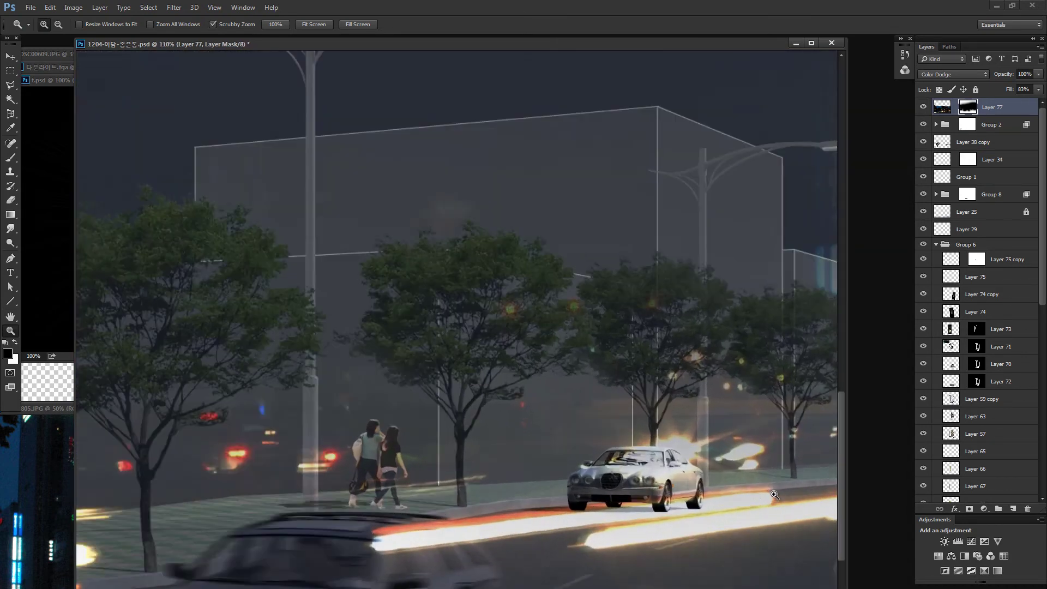
{"action": "key", "text": "v"}
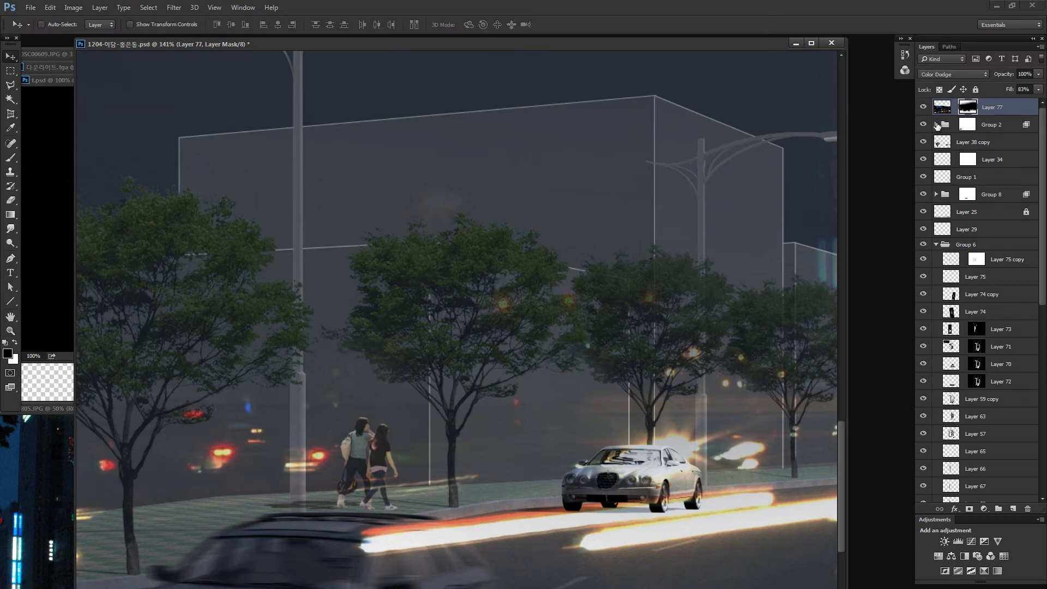
{"action": "left_click", "coordinate": [929, 125]}
{"action": "left_click", "coordinate": [966, 127]}
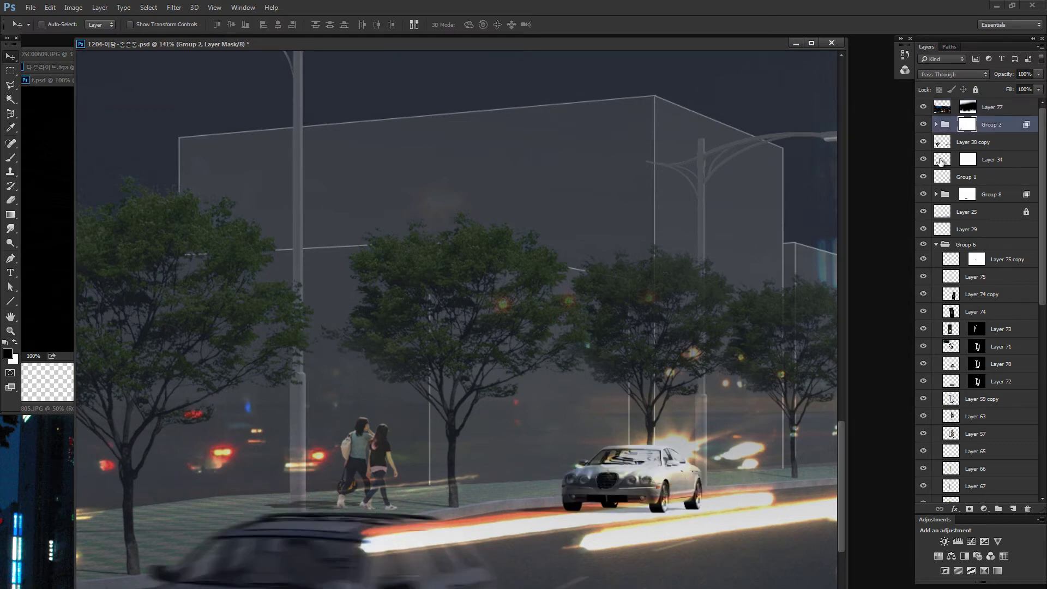
{"action": "key", "text": "b"}
{"action": "left_click_drag", "start_coordinate": [664, 380], "coordinate": [437, 431]}
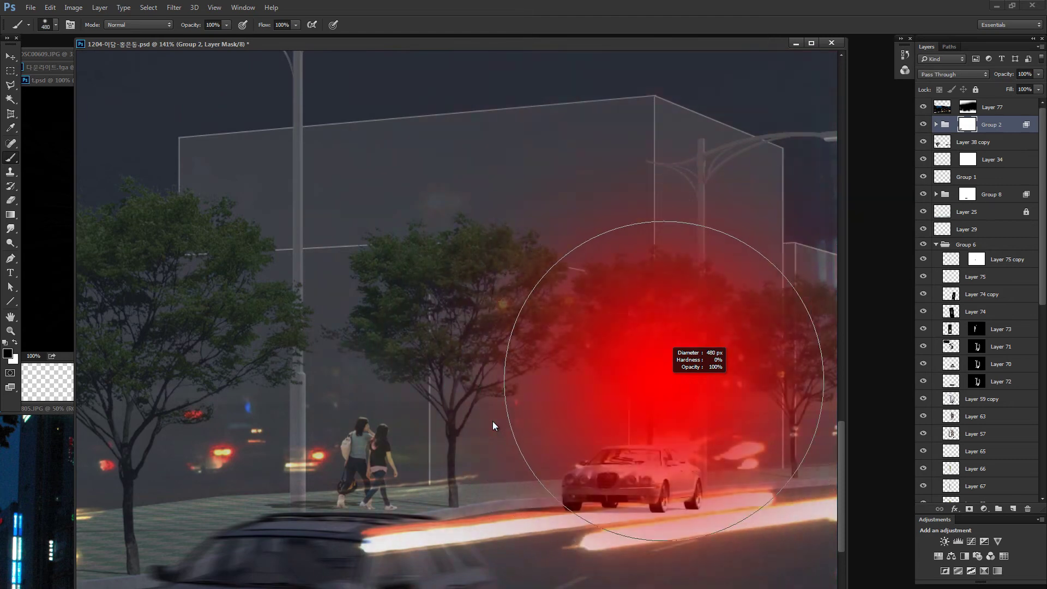
{"action": "key", "text": "bracketleft"}
{"action": "left_click_drag", "start_coordinate": [620, 479], "coordinate": [600, 460]}
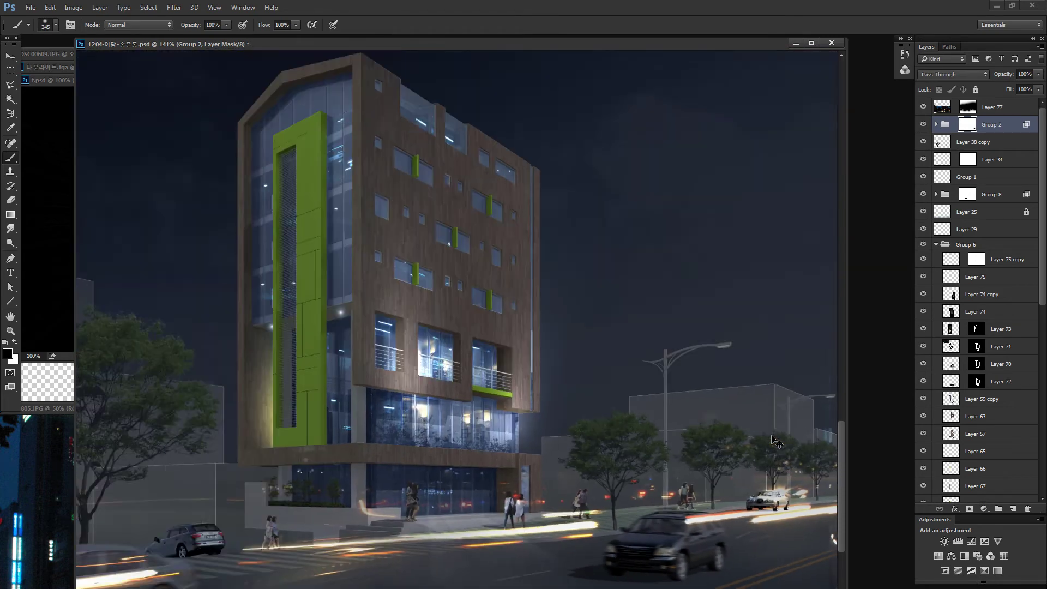
Step: Zoom out and switch to the DSC_2799.JPG photo window
{"action": "key", "text": "ctrl+minus"}
{"action": "key", "text": "ctrl+minus"}
{"action": "key", "text": "ctrl+minus"}
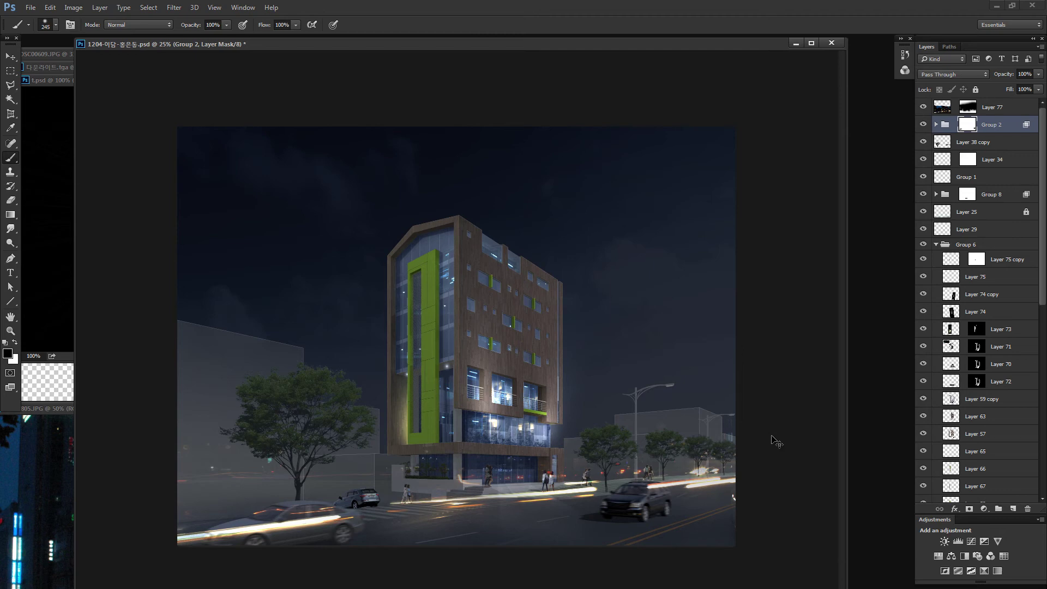
{"action": "key", "text": "ctrl+minus"}
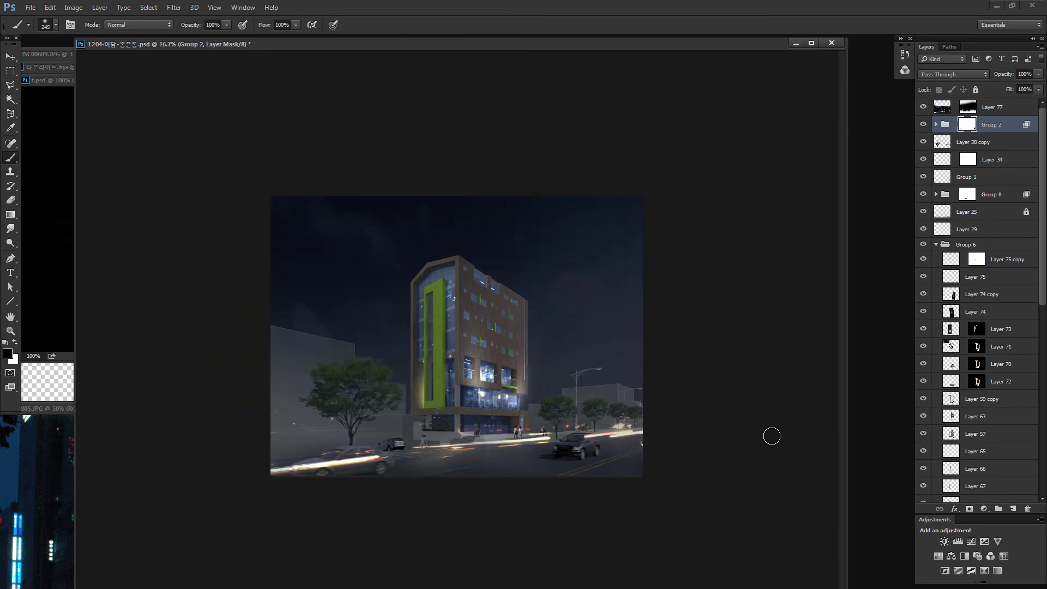
{"action": "key", "text": "ctrl+Tab"}
Step: Lasso the orange light streak in DSC_2799 and paste it into the building render
{"action": "key", "text": "l"}
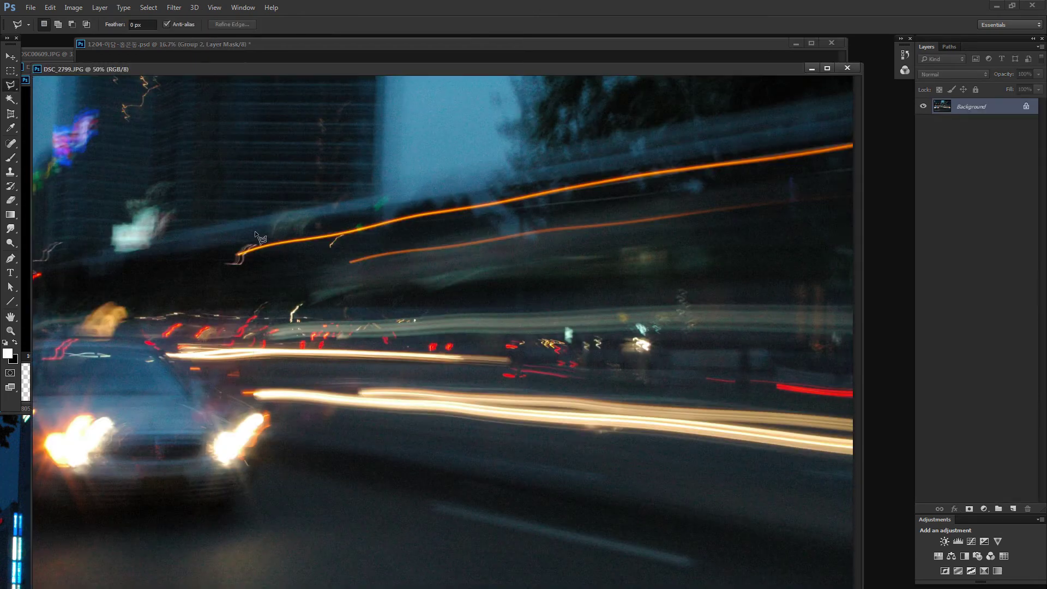
{"action": "left_click", "coordinate": [383, 276]}
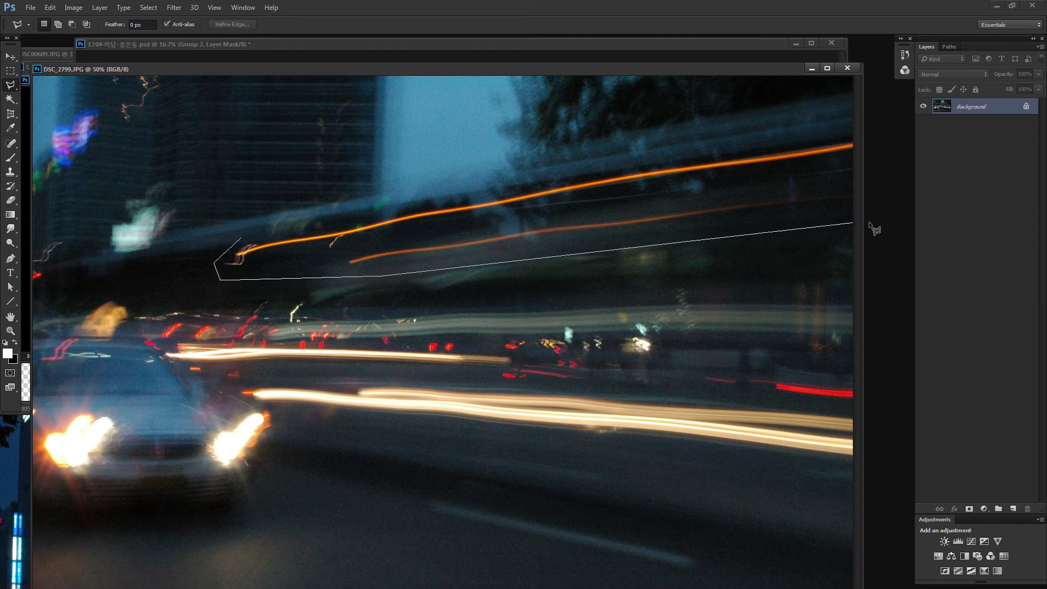
{"action": "double_click", "coordinate": [502, 152]}
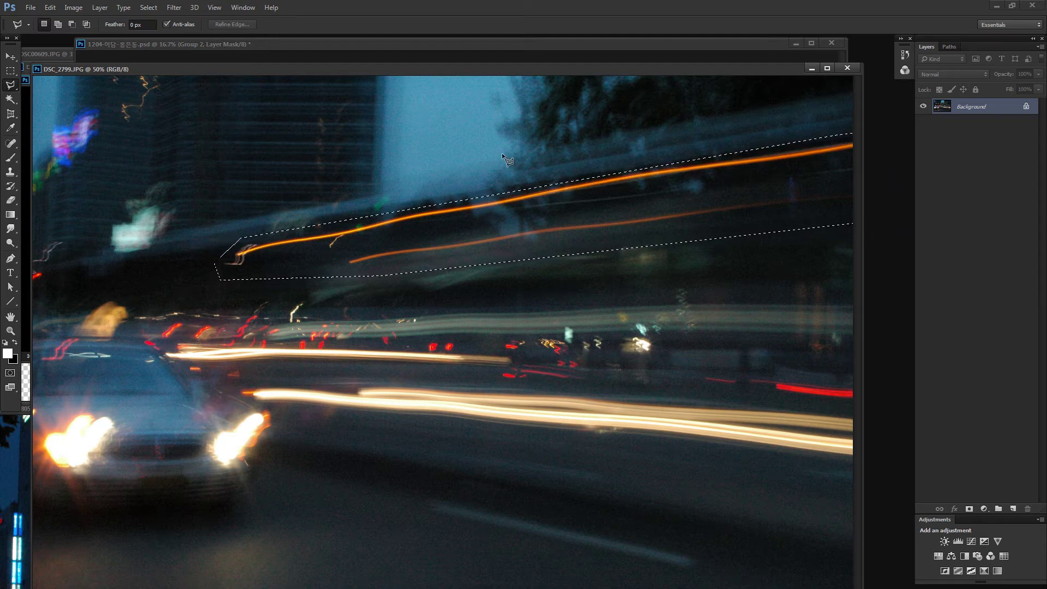
{"action": "left_click_drag", "start_coordinate": [487, 71], "coordinate": [410, 409]}
{"action": "key", "text": "ctrl+c"}
{"action": "key", "text": "ctrl+Tab"}
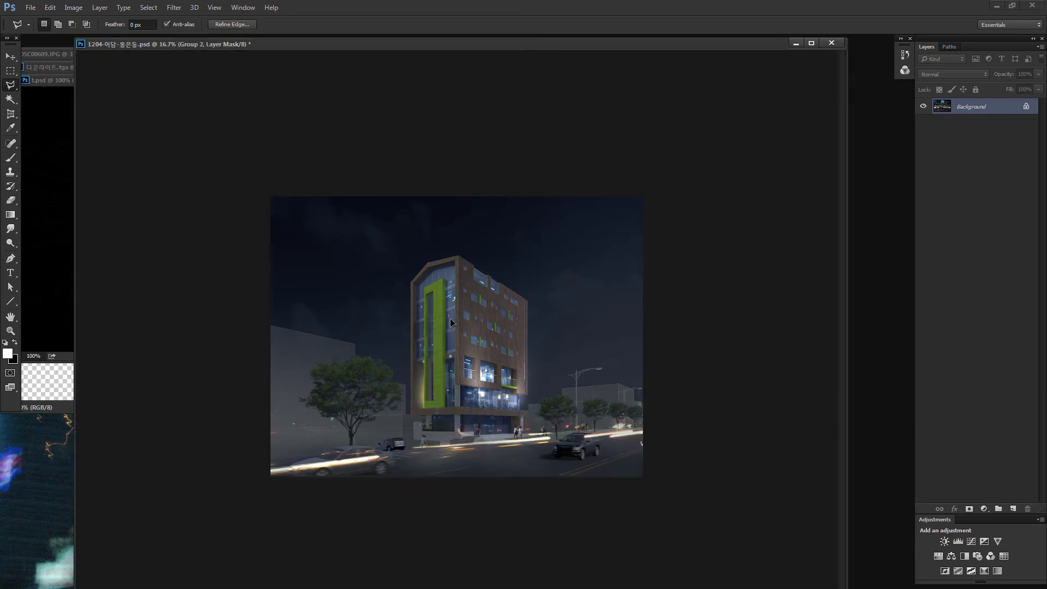
{"action": "key", "text": "ctrl+v"}
Step: Mirror the pasted streak horizontally and lay it along the lower-left road
{"action": "key", "text": "ctrl+t"}
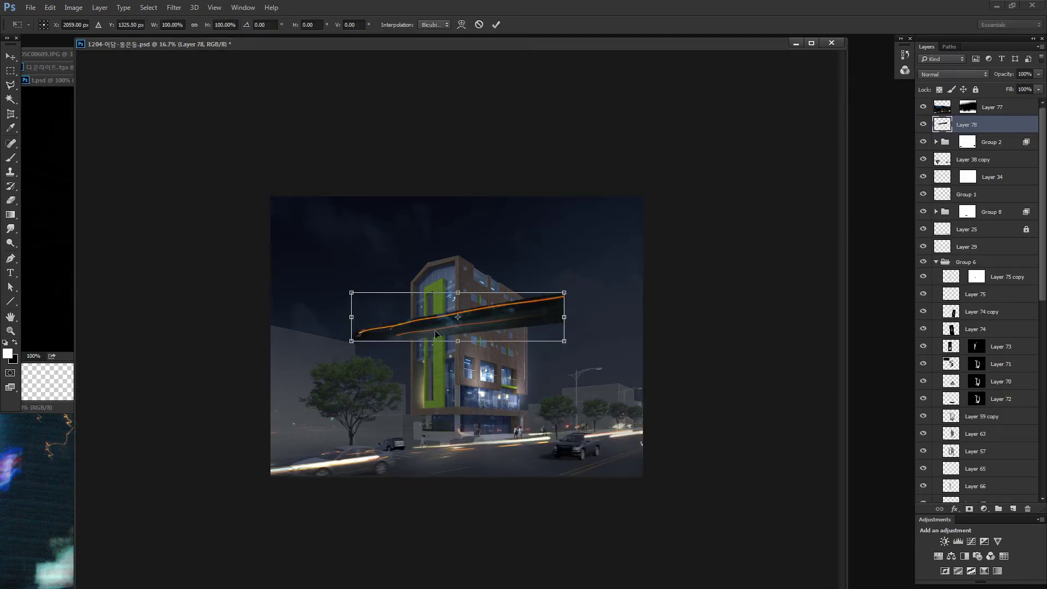
{"action": "right_click", "coordinate": [461, 326]}
{"action": "left_click", "coordinate": [523, 492]}
{"action": "mouse_move", "coordinate": [520, 340]}
{"action": "left_mouse_down"}
{"action": "mouse_move", "coordinate": [428, 503]}
{"action": "mouse_move", "coordinate": [520, 426]}
{"action": "left_mouse_up"}
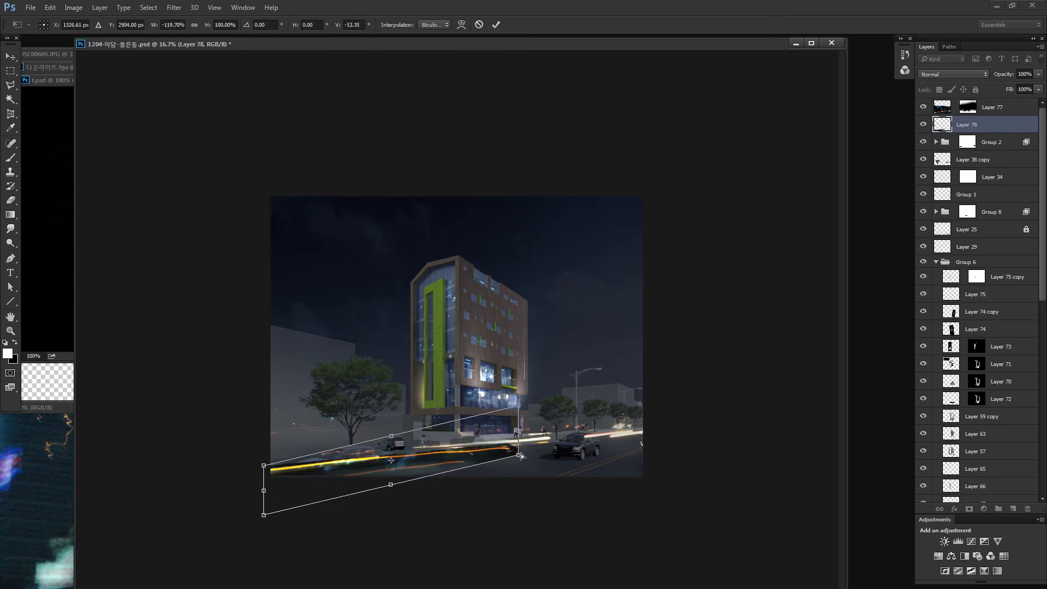
{"action": "left_click_drag", "start_coordinate": [492, 448], "coordinate": [534, 451]}
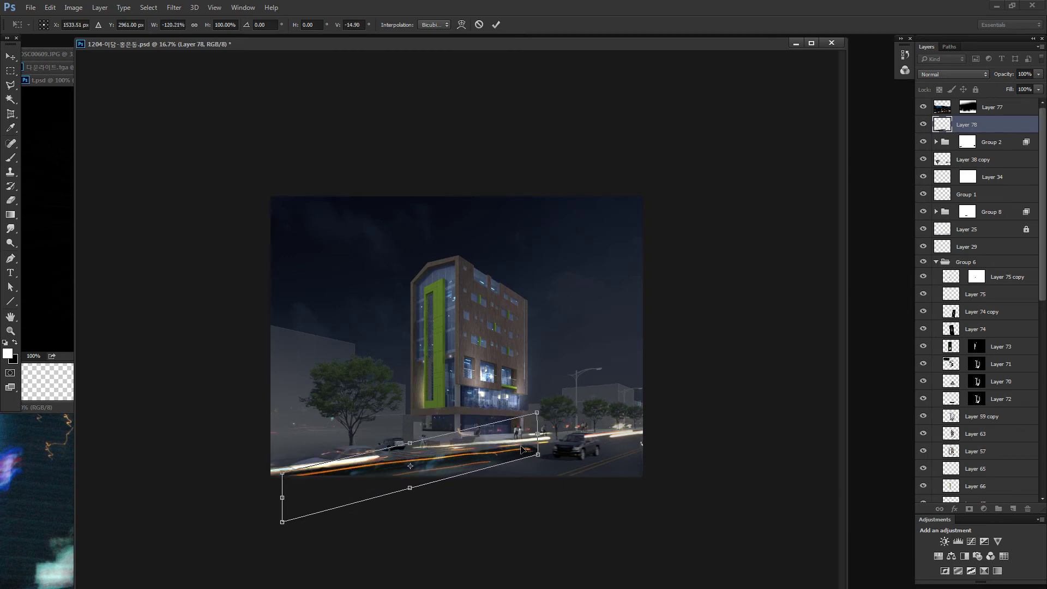
{"action": "key", "text": "Return"}
Step: Blend the streak layer in Color Dodge and bring up Brightness/Contrast
{"action": "left_click", "coordinate": [927, 74]}
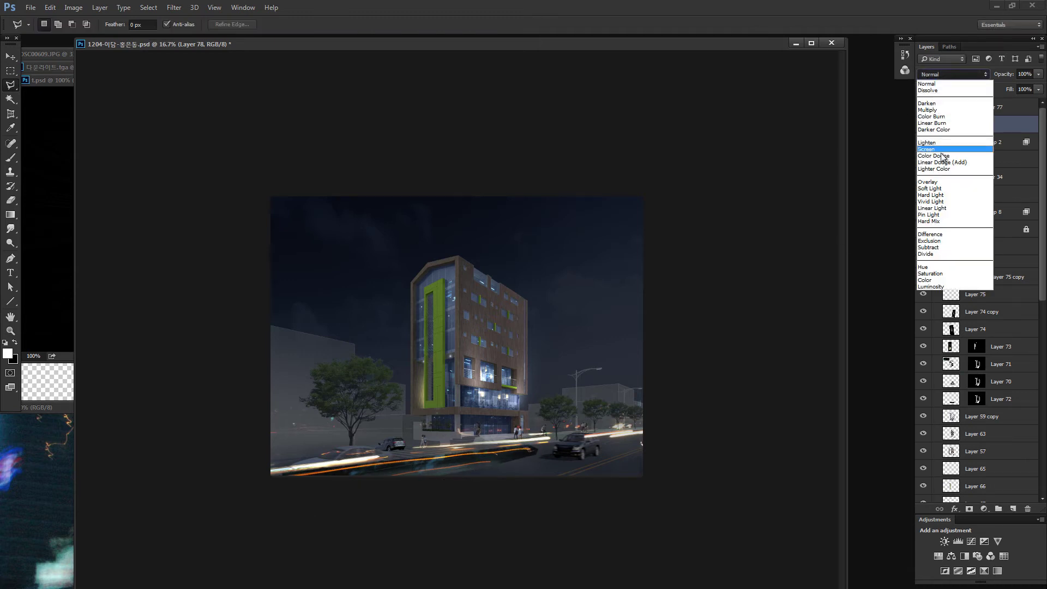
{"action": "left_click", "coordinate": [938, 152]}
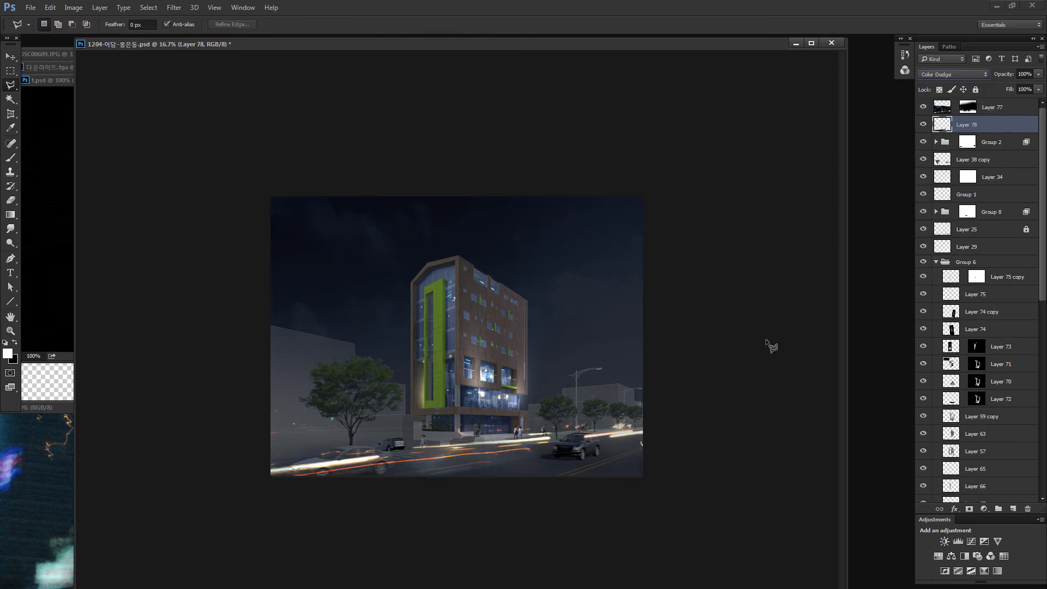
{"action": "key", "text": "alt+i"}
Step: Lower the pasted orange streak layer's brightness to -61
{"action": "key", "text": "a"}
{"action": "key", "text": "c"}
{"action": "left_click_drag", "start_coordinate": [695, 270], "coordinate": [750, 295]}
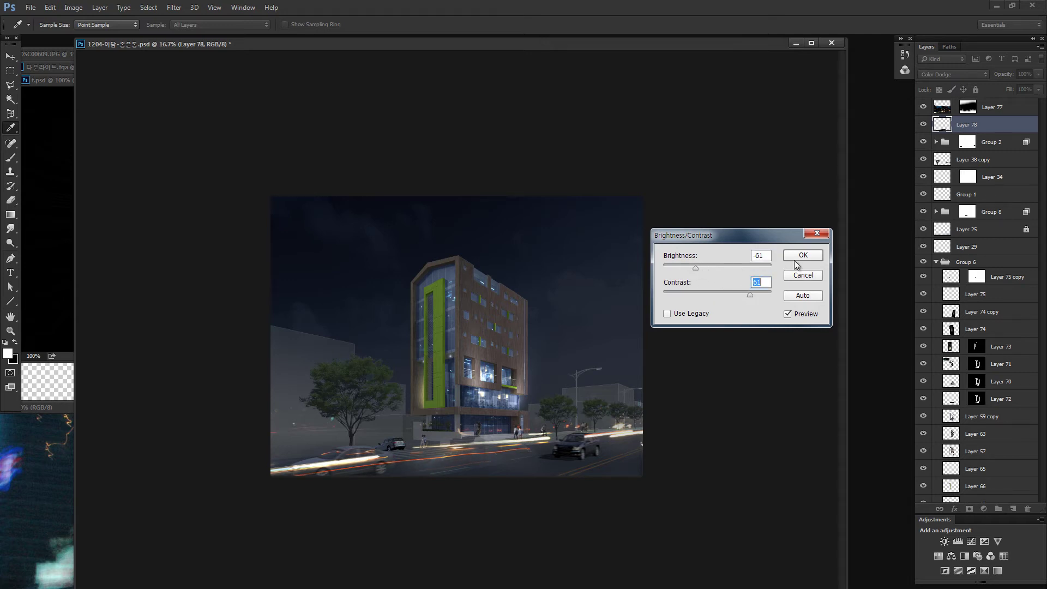
{"action": "key", "text": "Return"}
Step: Shift the dimmed streak right along the lower road, then pick the DSC_2802 light-trail photo in ACDSee
{"action": "key", "text": "ctrl+t"}
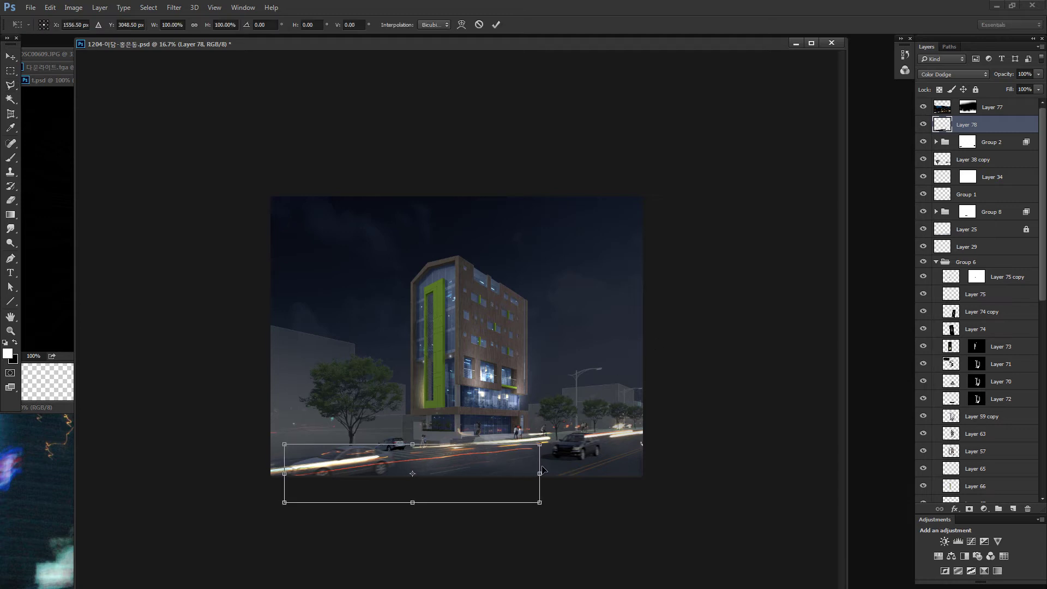
{"action": "mouse_move", "coordinate": [538, 470]}
{"action": "left_mouse_down"}
{"action": "mouse_move", "coordinate": [566, 473]}
{"action": "mouse_move", "coordinate": [569, 458]}
{"action": "left_mouse_up"}
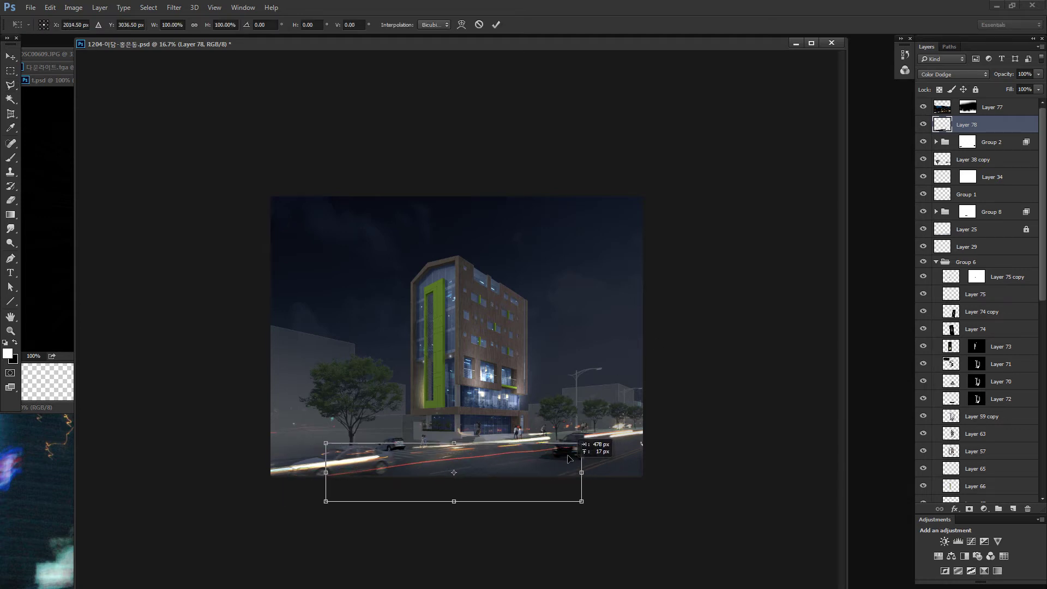
{"action": "key", "text": "Return"}
{"action": "key", "text": "z"}
{"action": "mouse_move", "coordinate": [557, 412]}
{"action": "left_mouse_down"}
{"action": "mouse_move", "coordinate": [612, 446]}
{"action": "mouse_move", "coordinate": [576, 468]}
{"action": "left_mouse_up"}
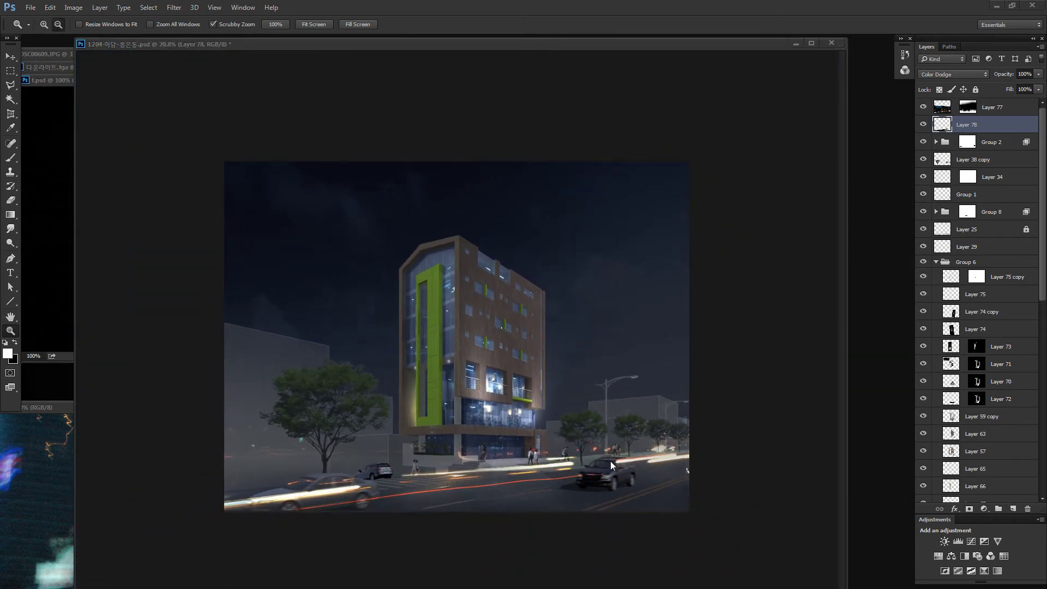
{"action": "key", "text": "alt+Tab"}
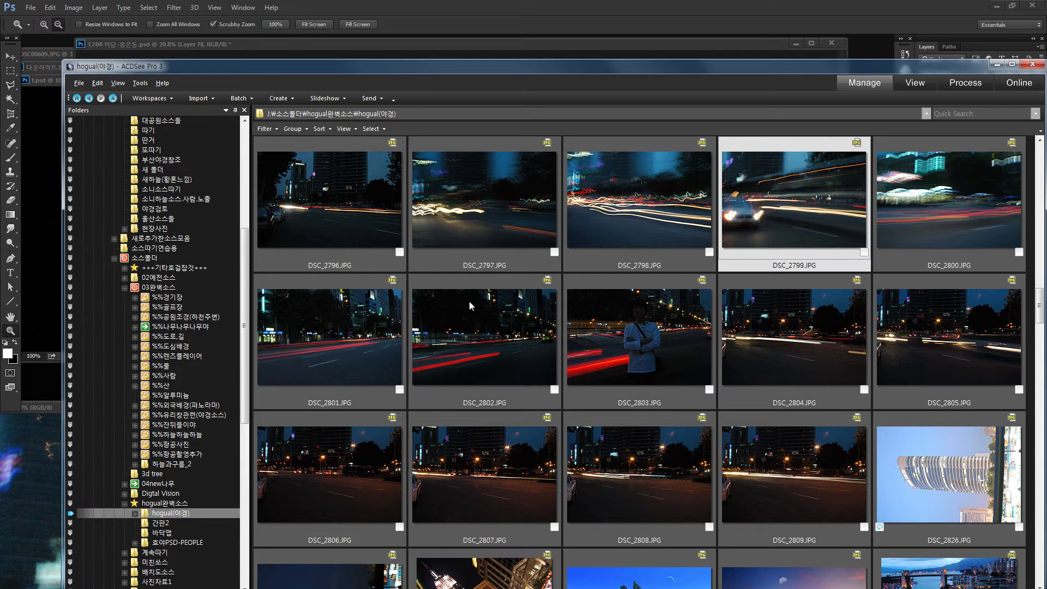
{"action": "left_click", "coordinate": [486, 357]}
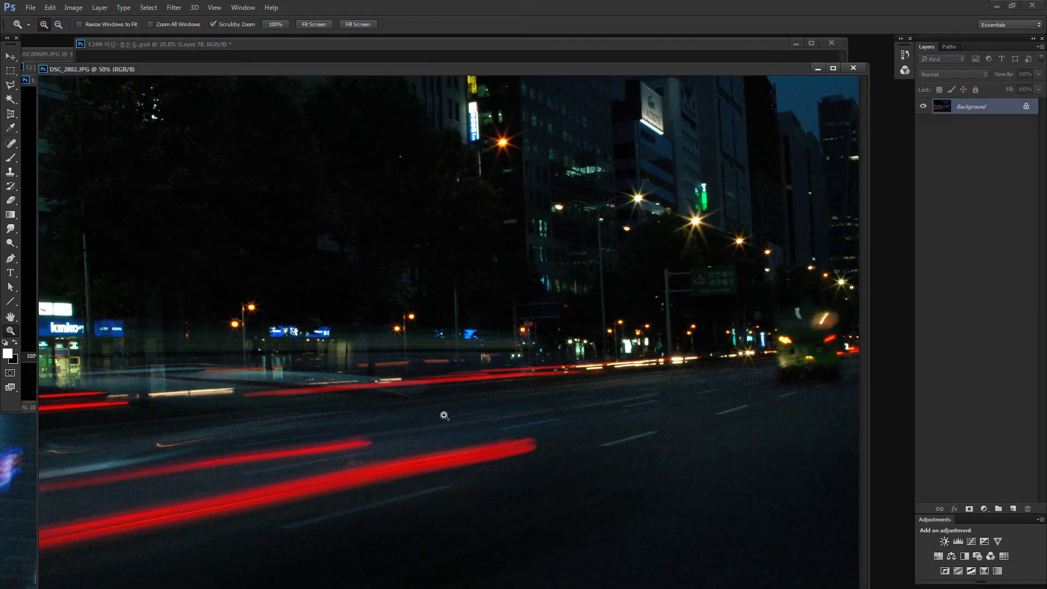
Step: Lasso the red road streaks in the DSC_2802 photo
{"action": "key", "text": "l"}
{"action": "left_click", "coordinate": [406, 412]}
{"action": "left_click", "coordinate": [301, 418]}
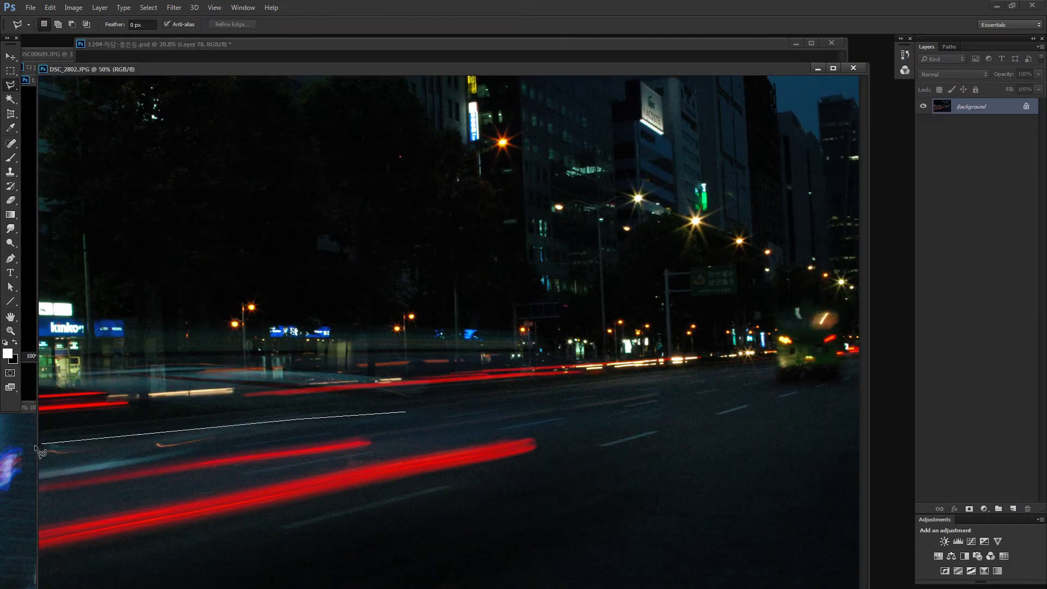
{"action": "left_click", "coordinate": [44, 586]}
{"action": "left_click", "coordinate": [638, 494]}
{"action": "left_click", "coordinate": [623, 418]}
{"action": "left_click", "coordinate": [406, 412]}
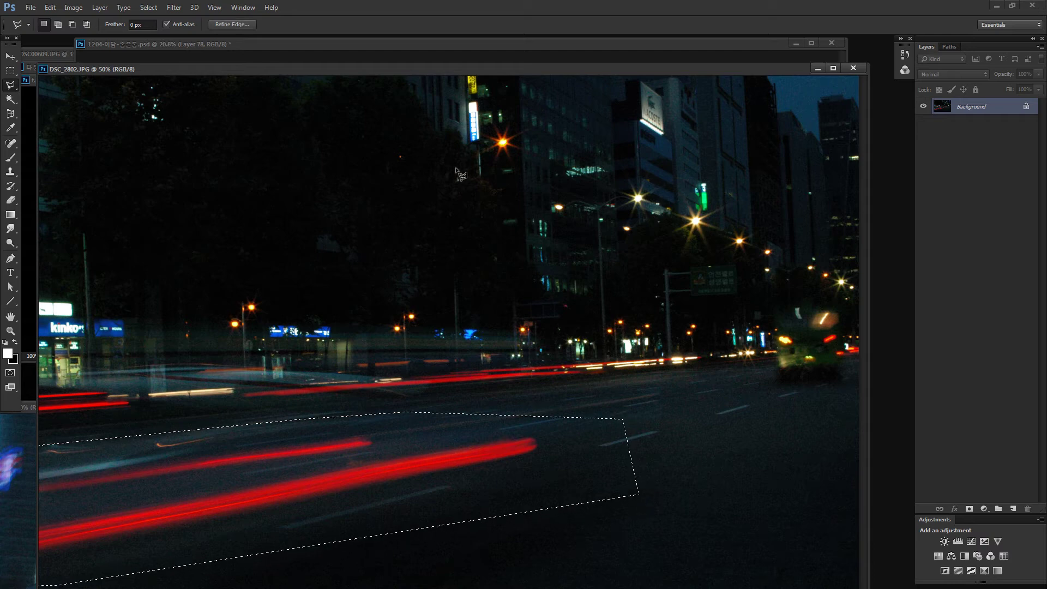
Step: Drag the red streaks into the building render as a new layer
{"action": "left_click_drag", "start_coordinate": [290, 71], "coordinate": [719, 96]}
{"action": "mouse_move", "coordinate": [546, 480]}
{"action": "left_mouse_down"}
{"action": "mouse_move", "coordinate": [595, 515]}
{"action": "mouse_move", "coordinate": [619, 490]}
{"action": "left_mouse_up"}
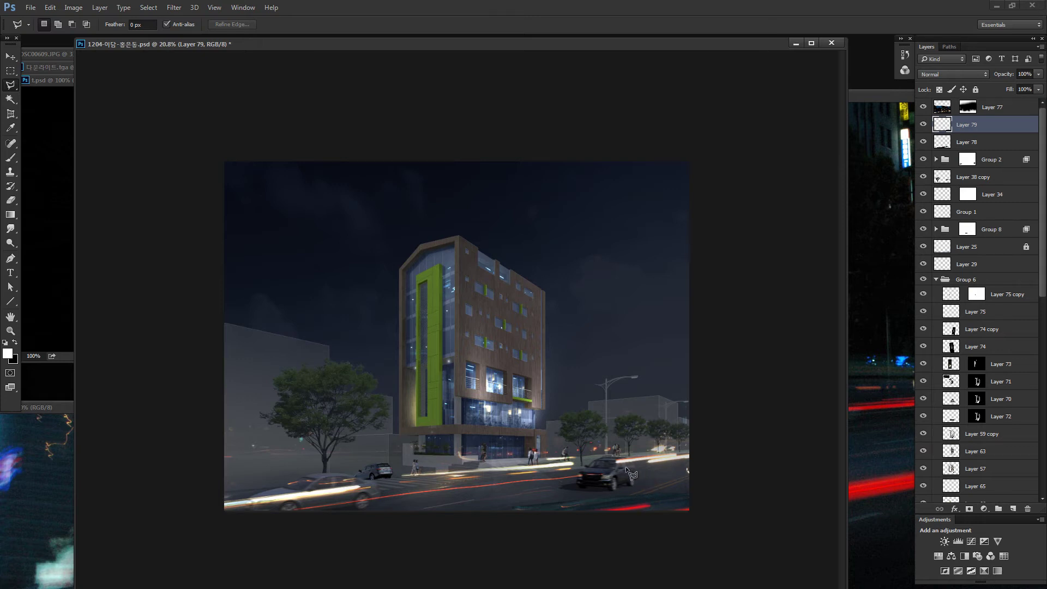
{"action": "key", "text": "ctrl+g"}
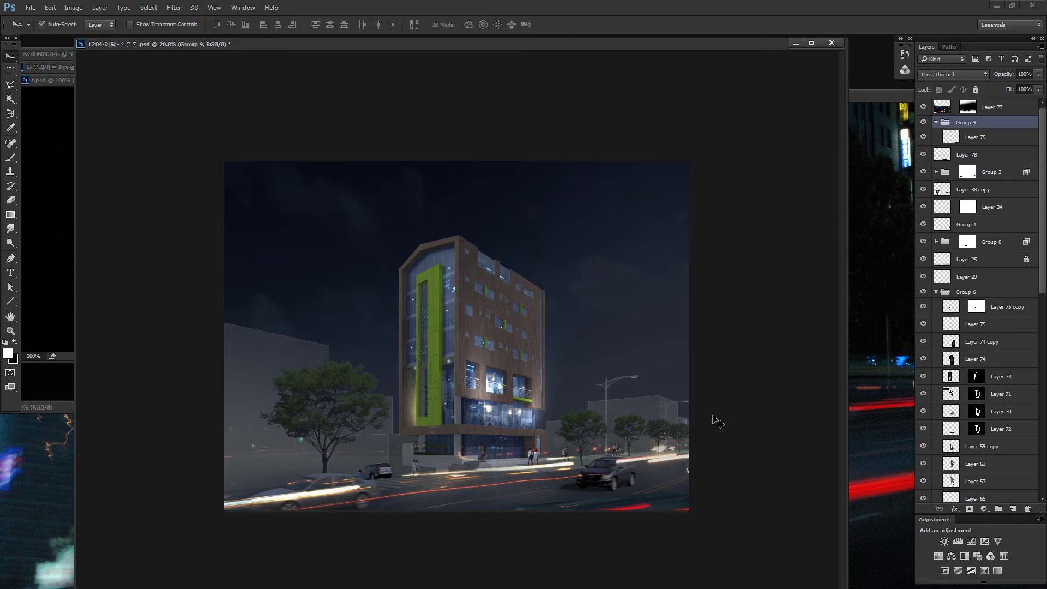
{"action": "key", "text": "ctrl+shift+g"}
Step: Rotate and tilt the red streaks to follow the road
{"action": "key", "text": "ctrl+t"}
{"action": "mouse_move", "coordinate": [731, 358]}
{"action": "left_mouse_down"}
{"action": "mouse_move", "coordinate": [749, 385]}
{"action": "mouse_move", "coordinate": [770, 473]}
{"action": "mouse_move", "coordinate": [803, 468]}
{"action": "left_mouse_up"}
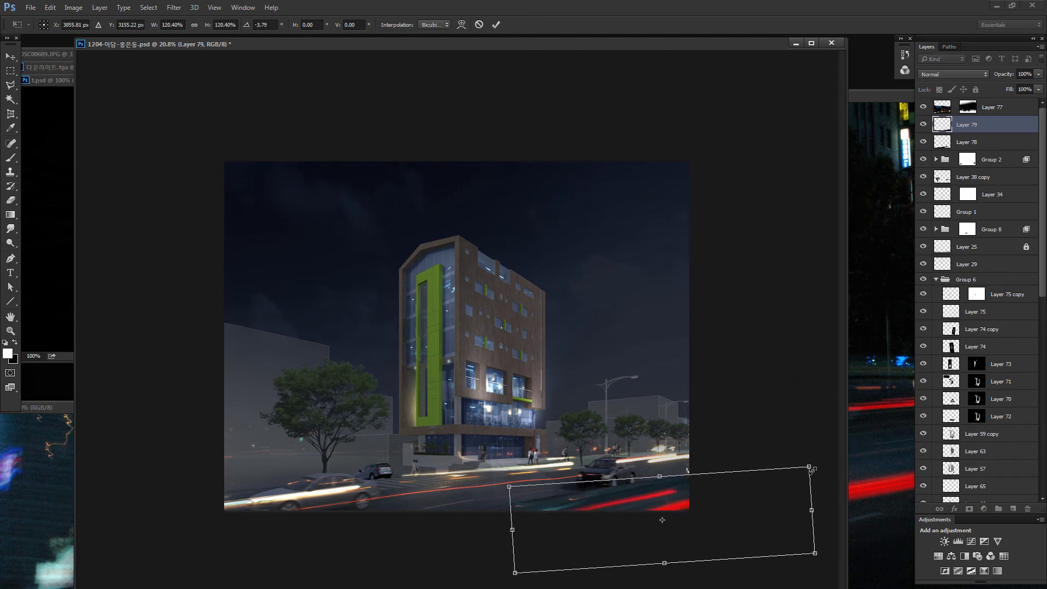
{"action": "left_click_drag", "start_coordinate": [810, 554], "coordinate": [804, 499]}
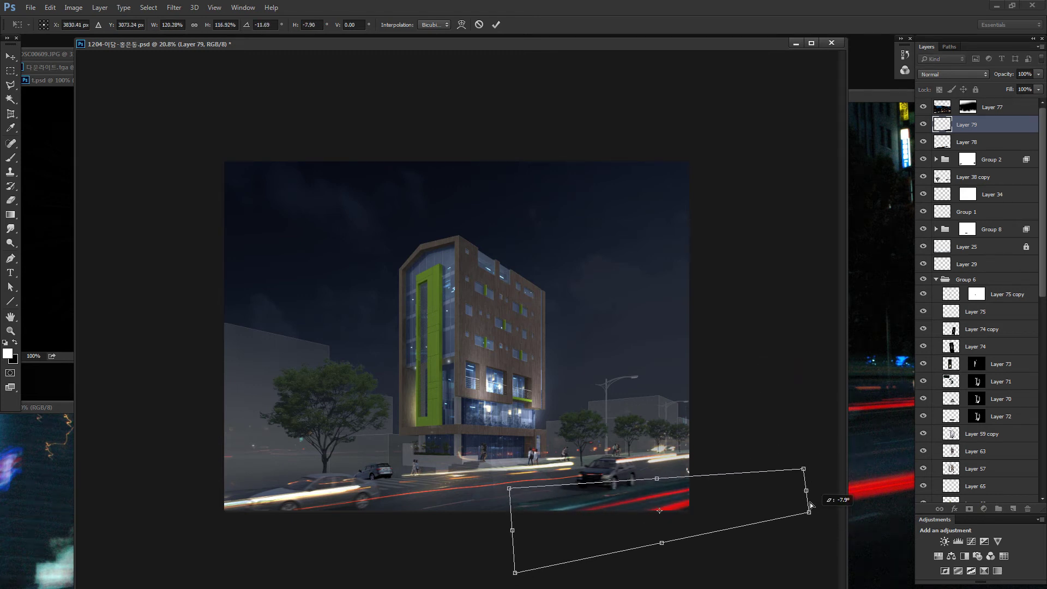
{"action": "left_click_drag", "start_coordinate": [518, 581], "coordinate": [526, 588]}
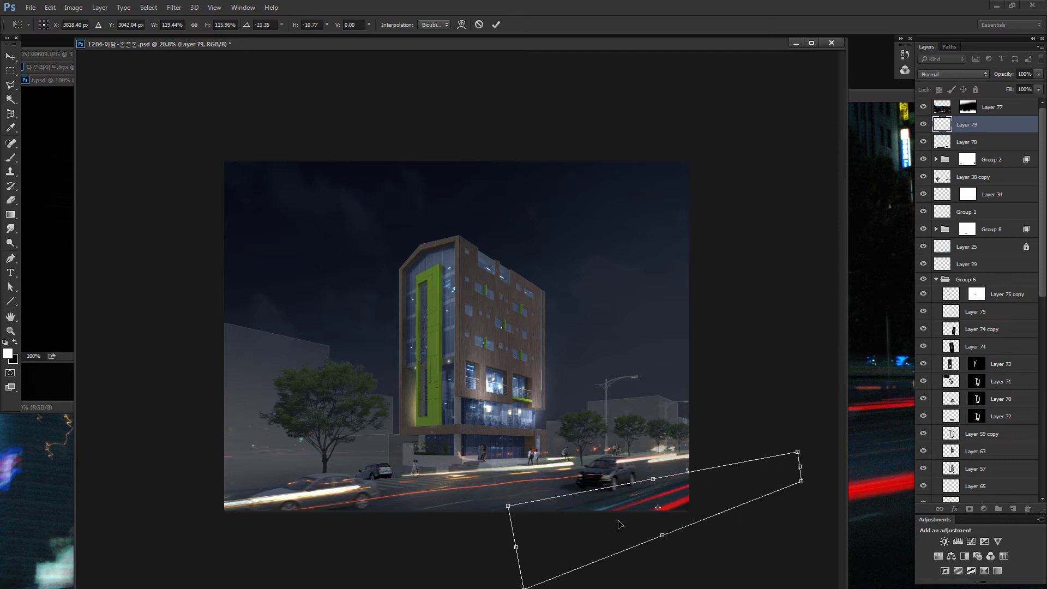
{"action": "key", "text": "Return"}
Step: Set the red streak layer's blend mode to Color Dodge
{"action": "left_click", "coordinate": [973, 70]}
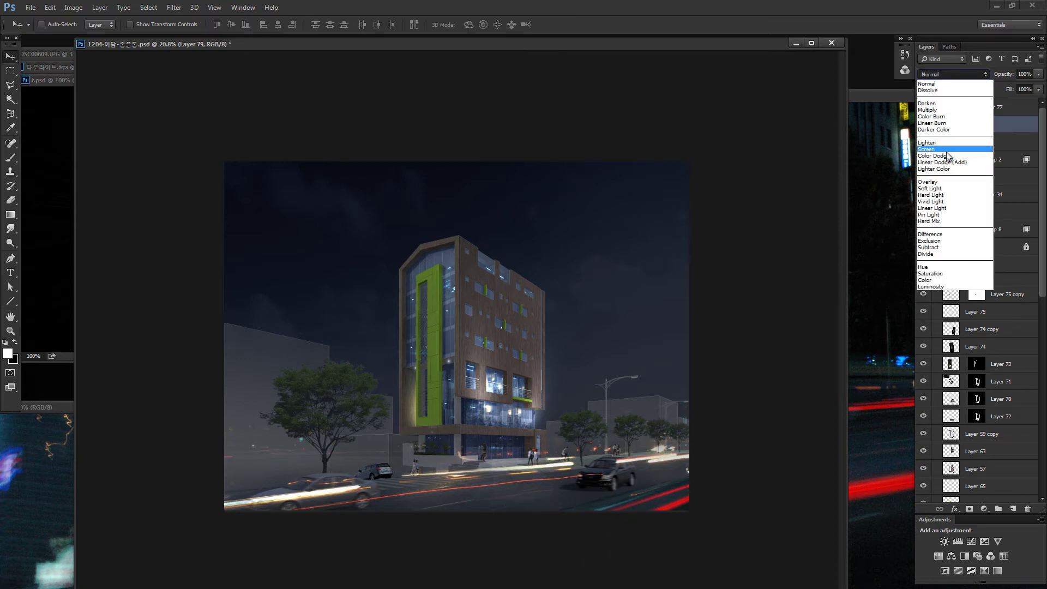
{"action": "left_click", "coordinate": [952, 147]}
{"action": "scroll", "coordinate": [951, 128], "scroll_direction": "down", "scroll_amount": 1}
{"action": "left_click", "coordinate": [952, 74]}
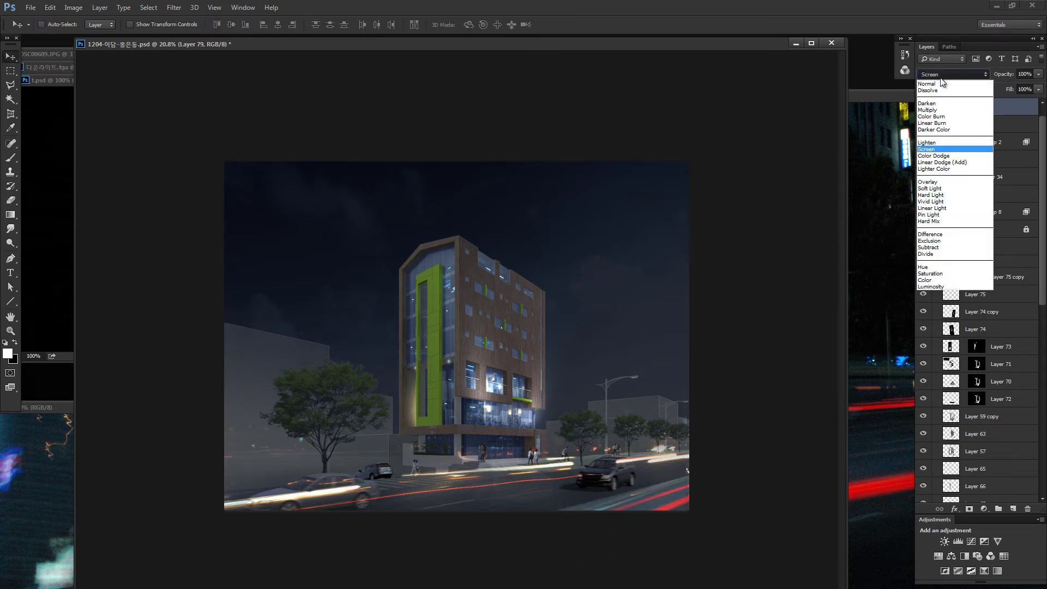
{"action": "left_click", "coordinate": [951, 154]}
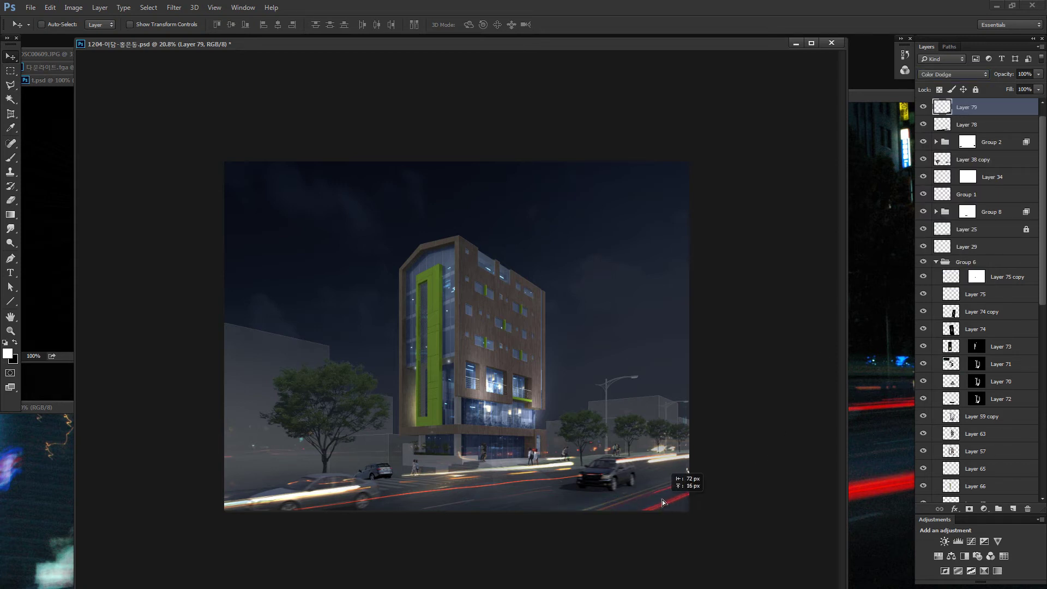
Step: Enlarge the Layer 79 glow to about 127% and shift the light trails down-left
{"action": "key", "text": "ctrl+t"}
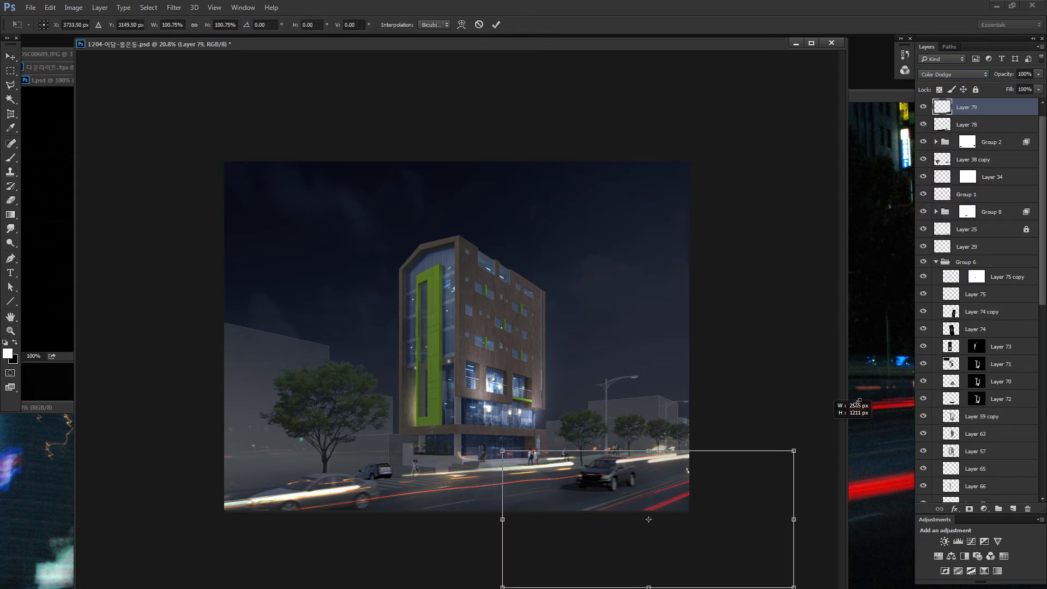
{"action": "mouse_move", "coordinate": [770, 446]}
{"action": "left_mouse_down"}
{"action": "mouse_move", "coordinate": [749, 486]}
{"action": "mouse_move", "coordinate": [758, 470]}
{"action": "left_mouse_up"}
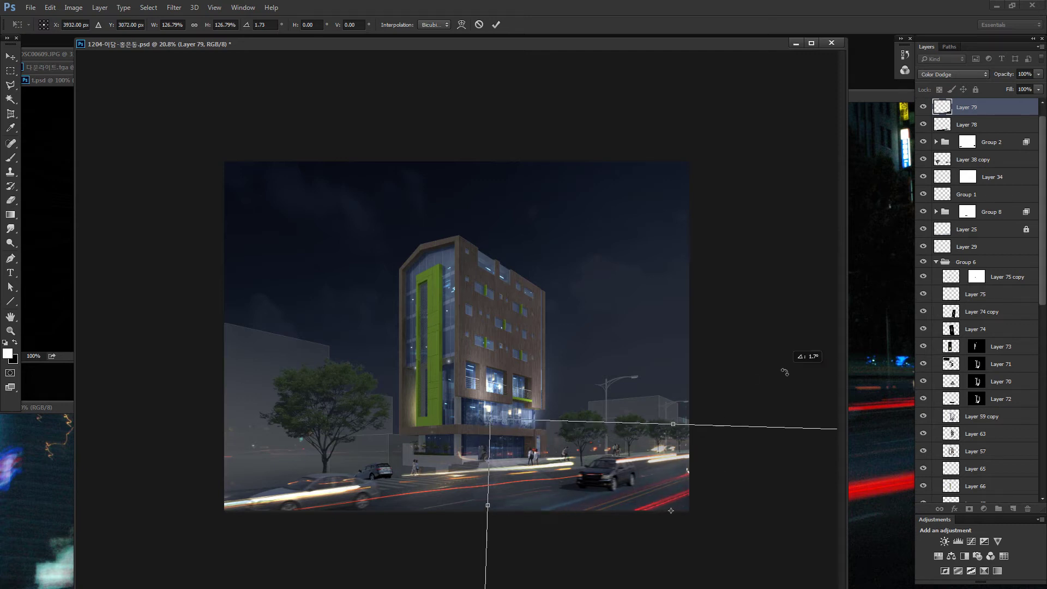
{"action": "key", "text": "Return"}
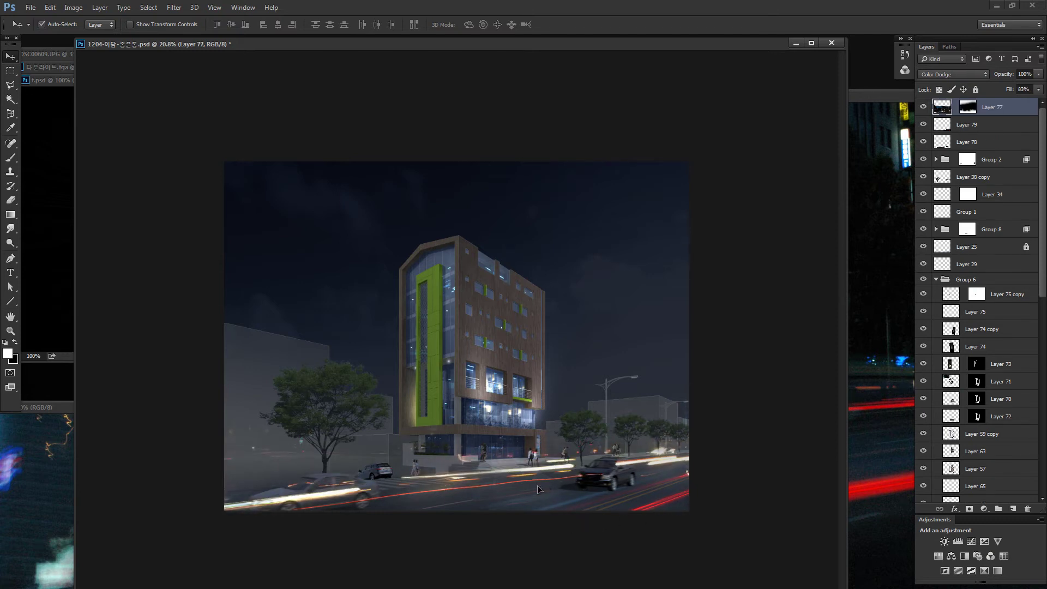
{"action": "mouse_move", "coordinate": [431, 495]}
{"action": "left_mouse_down"}
{"action": "mouse_move", "coordinate": [384, 505]}
{"action": "mouse_move", "coordinate": [397, 496]}
{"action": "left_mouse_up"}
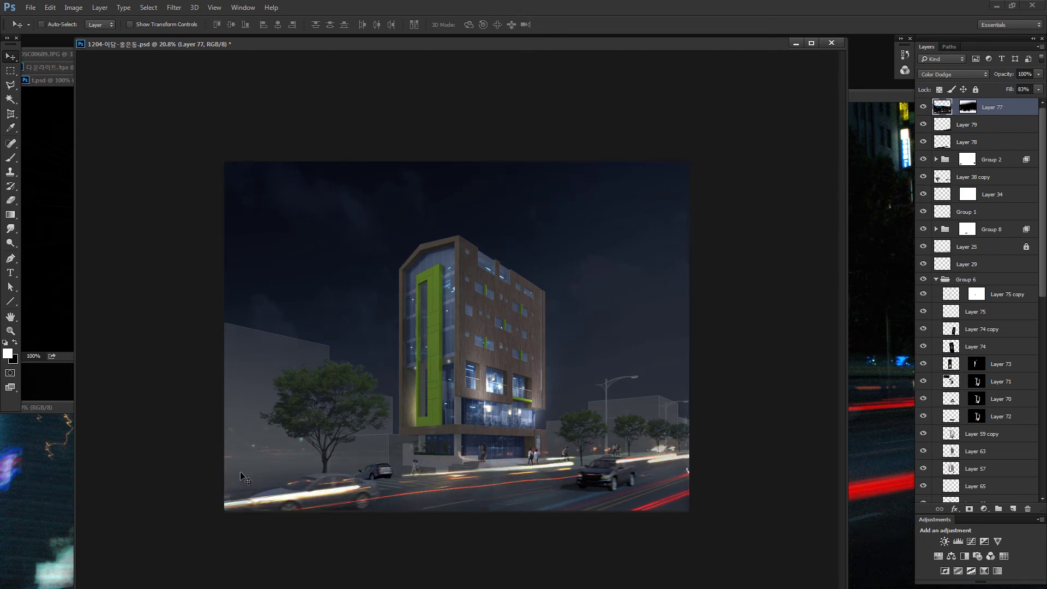
{"action": "key", "text": "ctrl+minus"}
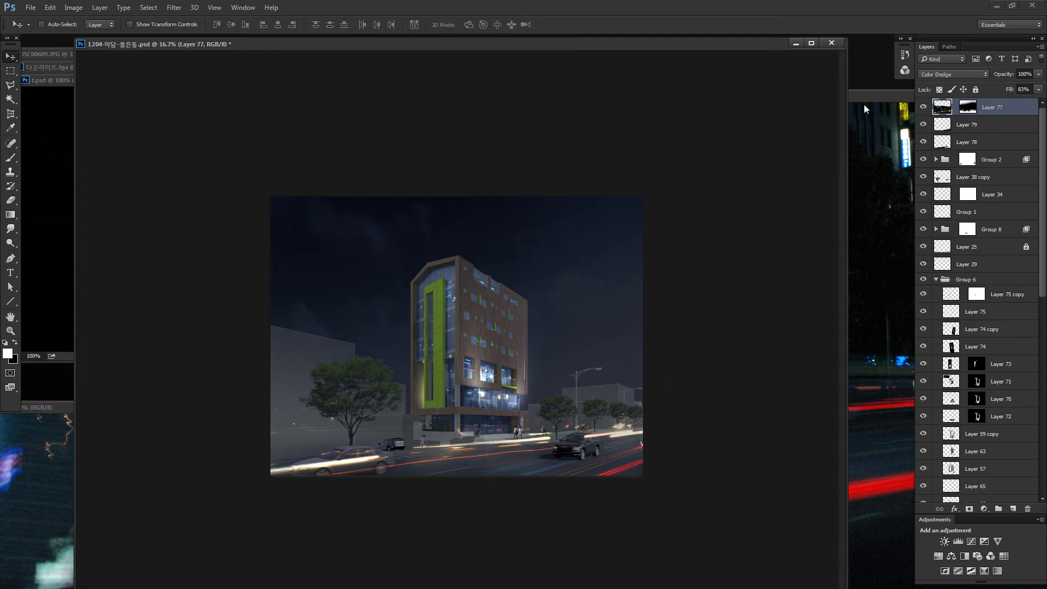
{"action": "left_click", "coordinate": [864, 105]}
Step: Close the extra street photos and bring the DSC_2806 reference photo into view
{"action": "left_click_drag", "start_coordinate": [877, 93], "coordinate": [735, 135]}
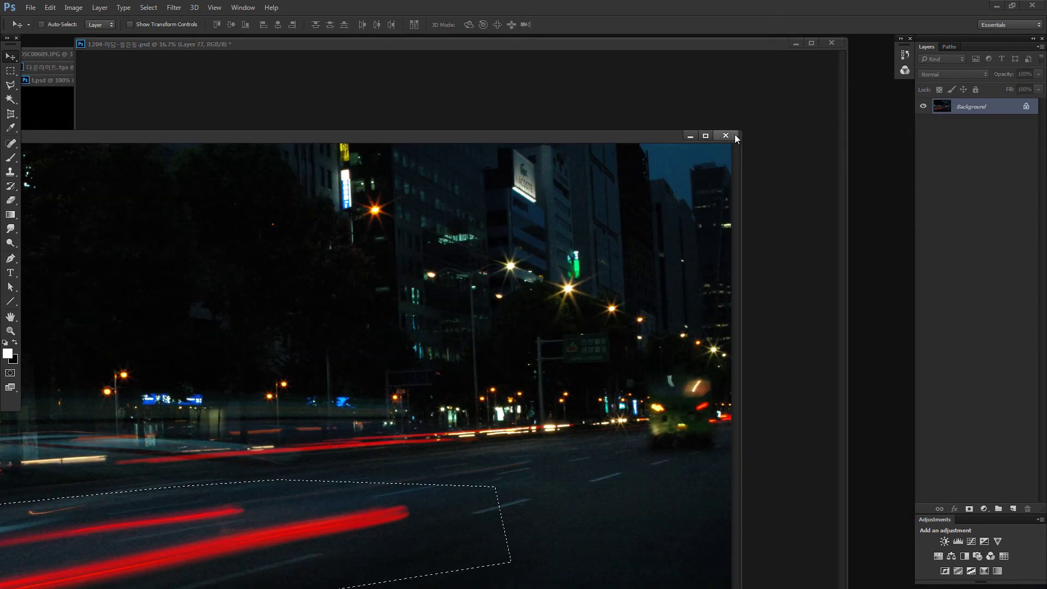
{"action": "left_click", "coordinate": [729, 135]}
{"action": "left_click", "coordinate": [25, 426]}
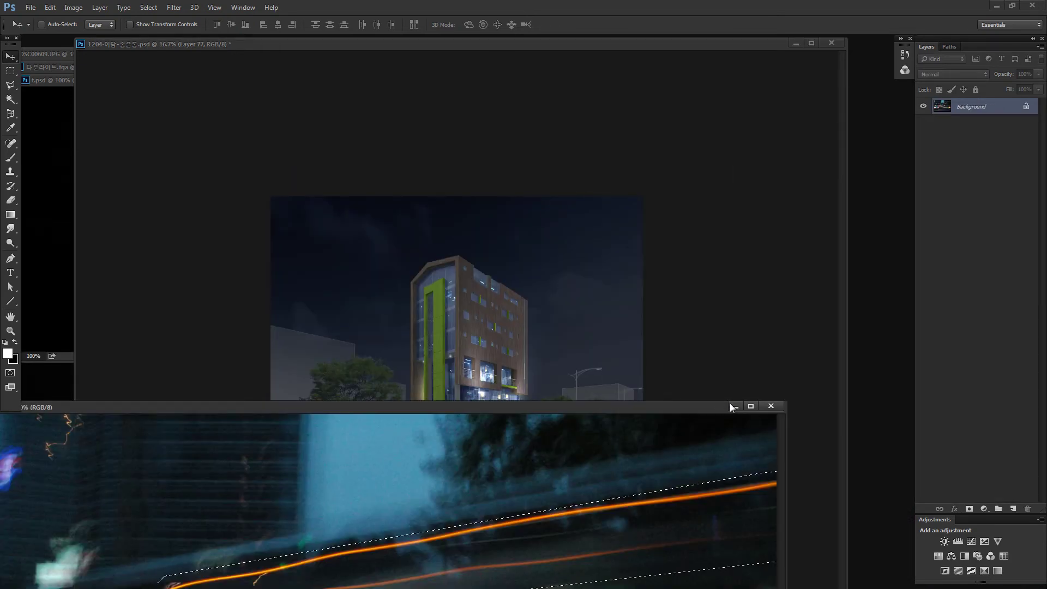
{"action": "left_click", "coordinate": [771, 406]}
{"action": "left_click", "coordinate": [47, 405]}
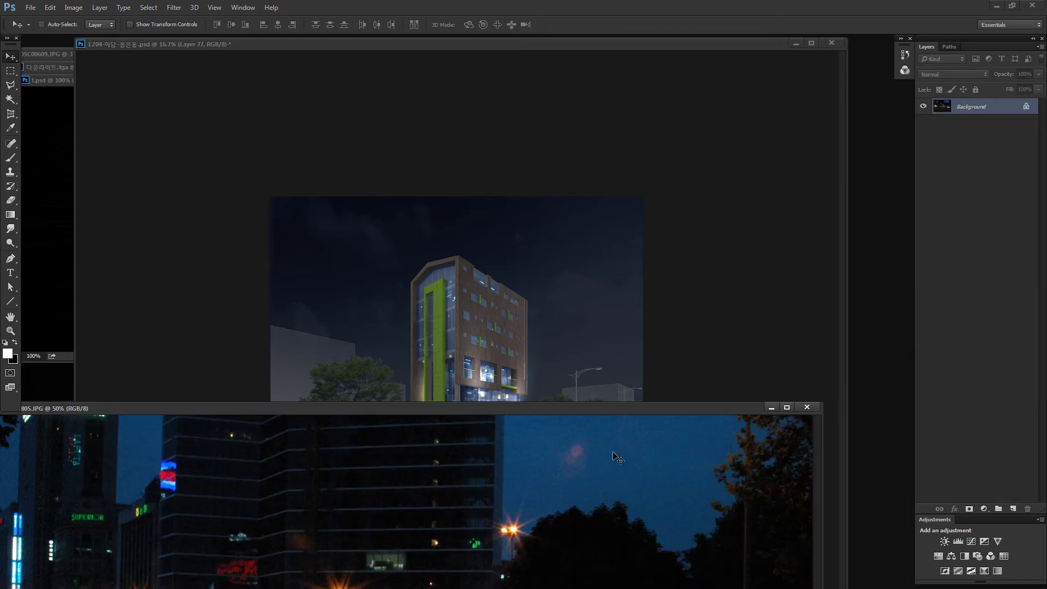
{"action": "left_click_drag", "start_coordinate": [539, 409], "coordinate": [548, 213]}
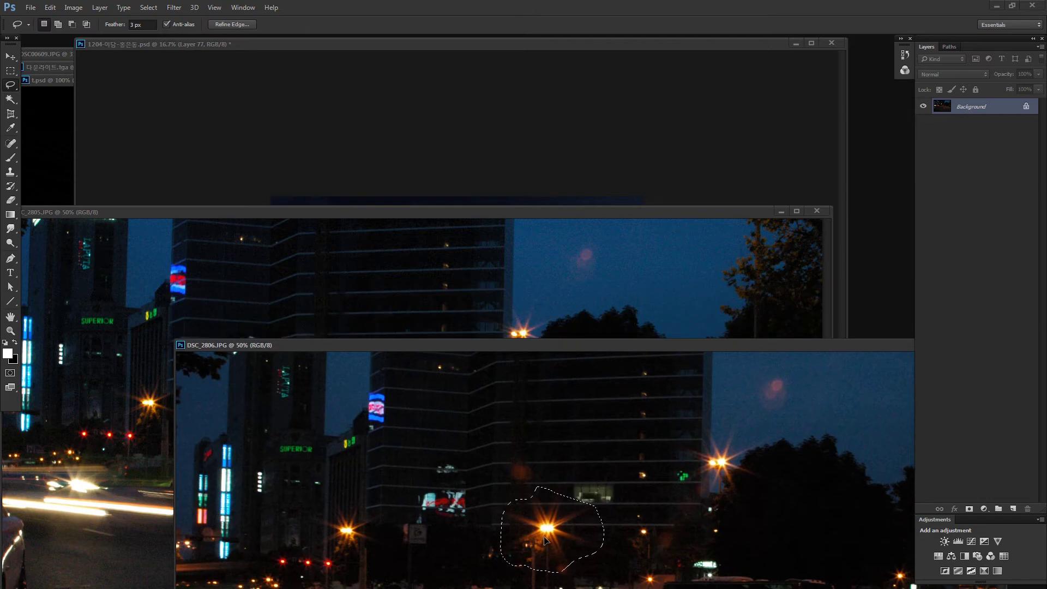
Step: Paste the outlined streetlight glow beside the building as a Color Dodge layer
{"action": "key", "text": "ctrl+c"}
{"action": "left_click", "coordinate": [482, 140]}
{"action": "key", "text": "ctrl+v"}
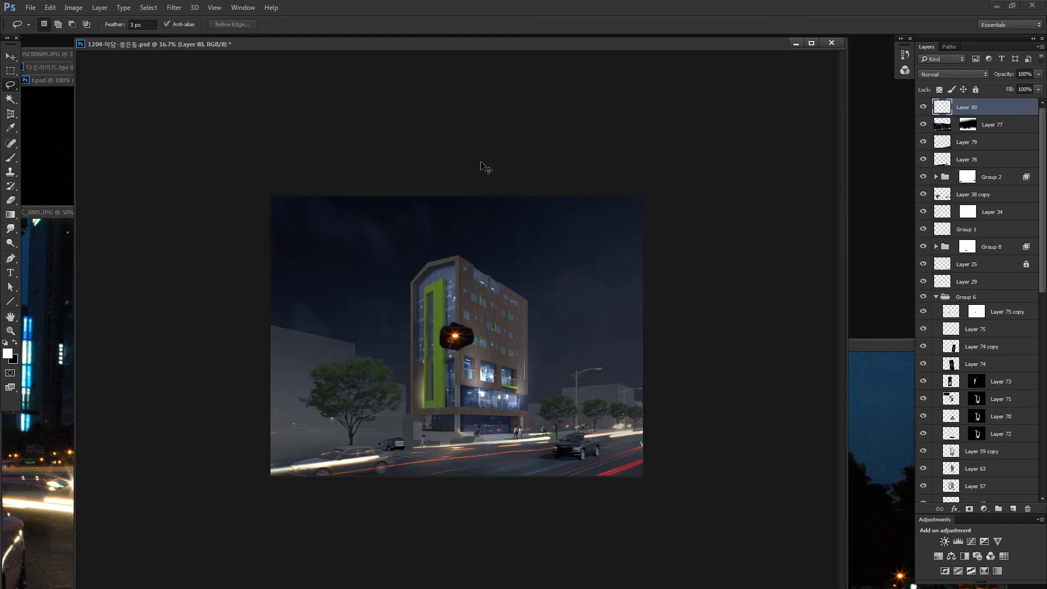
{"action": "key", "text": "v"}
{"action": "mouse_move", "coordinate": [534, 282]}
{"action": "left_mouse_down"}
{"action": "mouse_move", "coordinate": [632, 326]}
{"action": "mouse_move", "coordinate": [672, 310]}
{"action": "left_mouse_up"}
{"action": "left_click", "coordinate": [938, 74]}
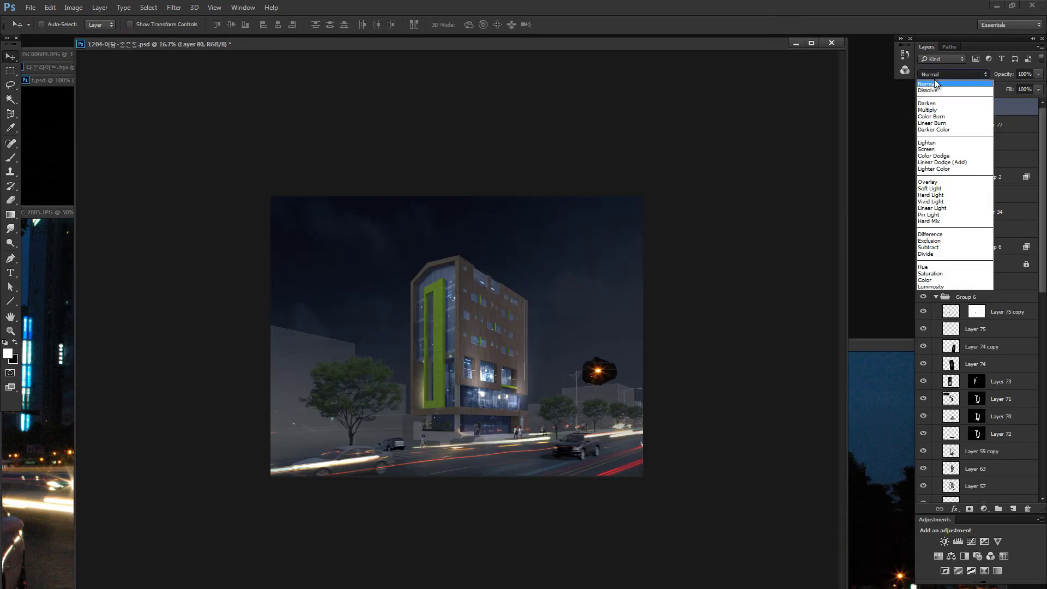
{"action": "left_click", "coordinate": [943, 159]}
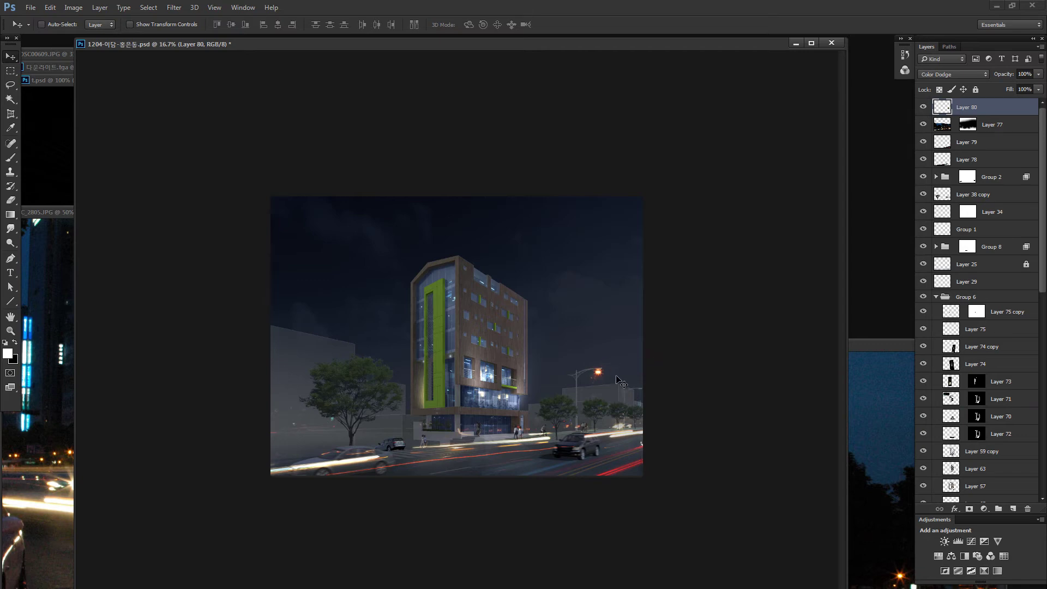
Step: Zoom in on the streetlight and lower the glow's brightness to -27
{"action": "key", "text": "z"}
{"action": "left_click_drag", "start_coordinate": [663, 362], "coordinate": [732, 359]}
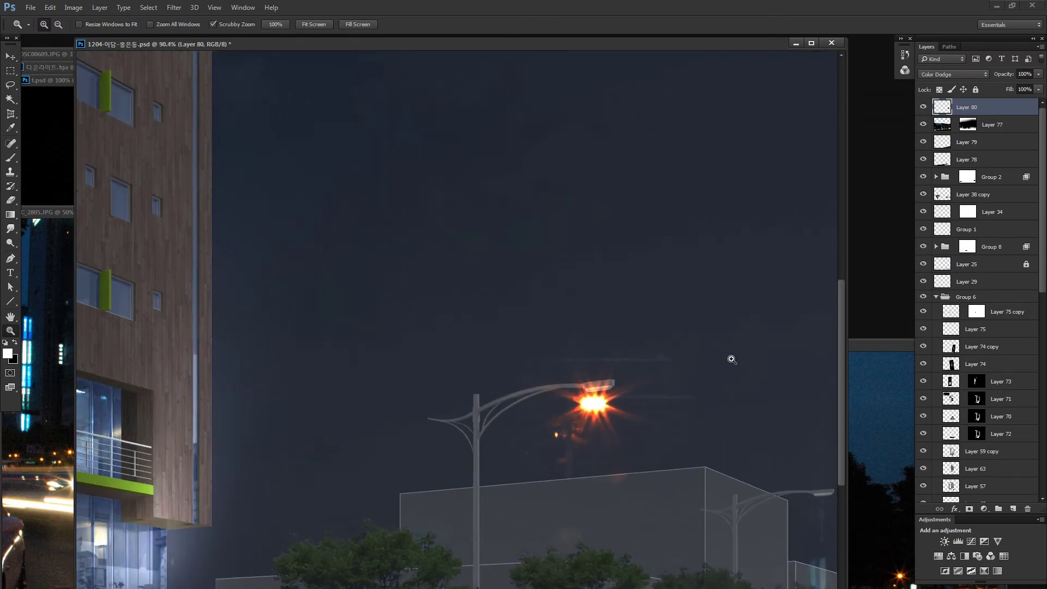
{"action": "key", "text": "alt+i"}
{"action": "key", "text": "a"}
{"action": "key", "text": "c"}
{"action": "left_click_drag", "start_coordinate": [717, 266], "coordinate": [707, 267]}
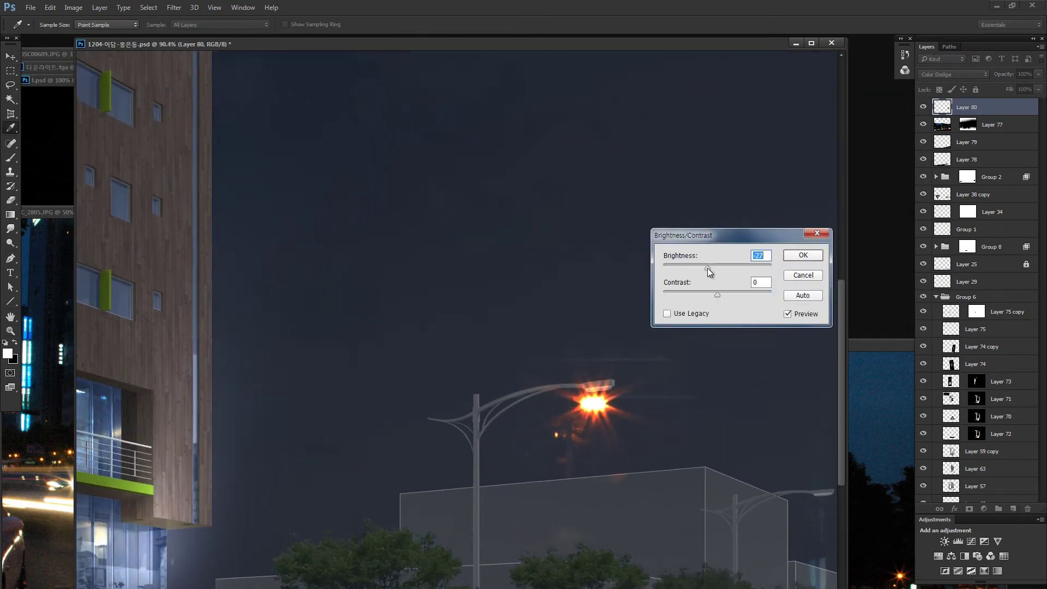
{"action": "left_click", "coordinate": [802, 256]}
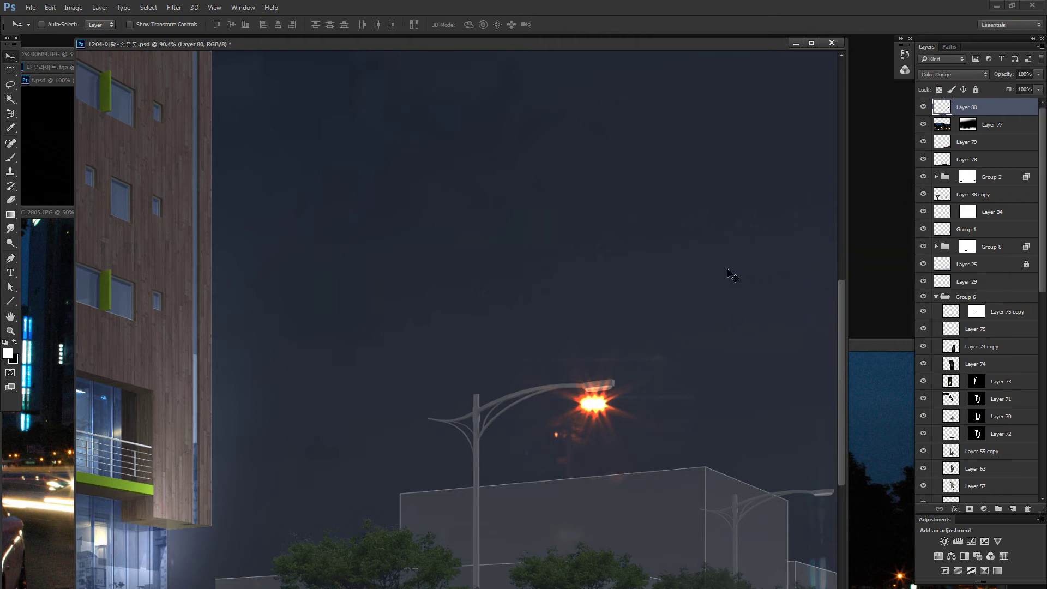
Step: Raise the Layer 80 glow's fill to 88%
{"action": "key", "text": "e"}
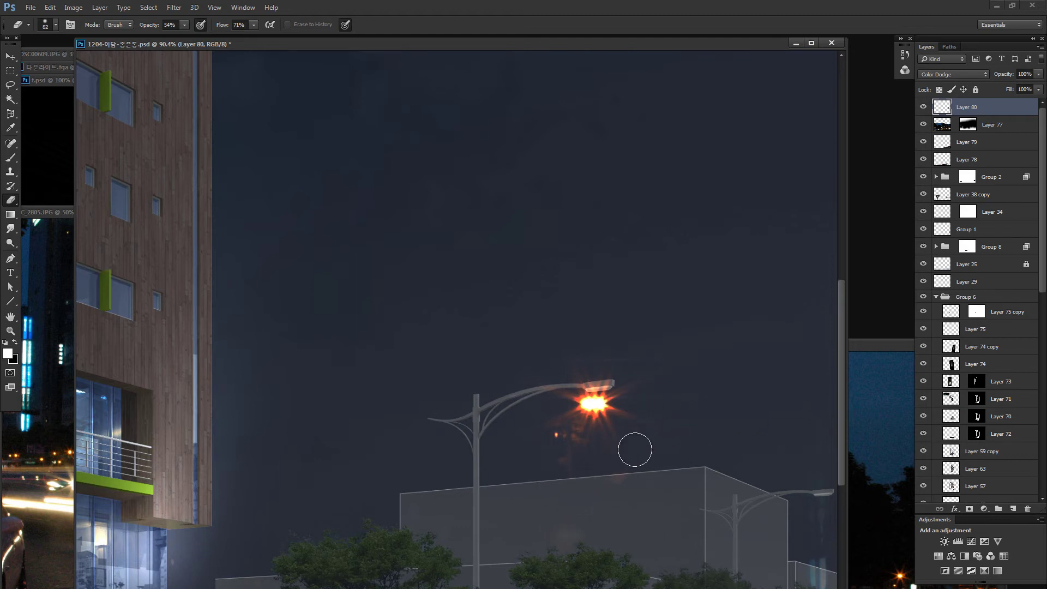
{"action": "key", "text": "ctrl+b"}
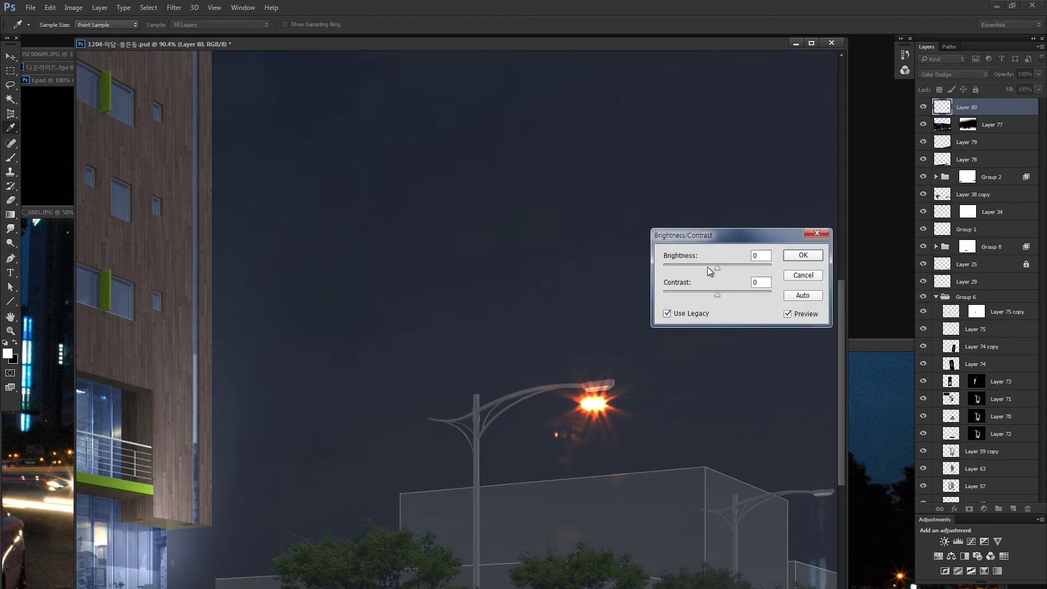
{"action": "key", "text": "Escape"}
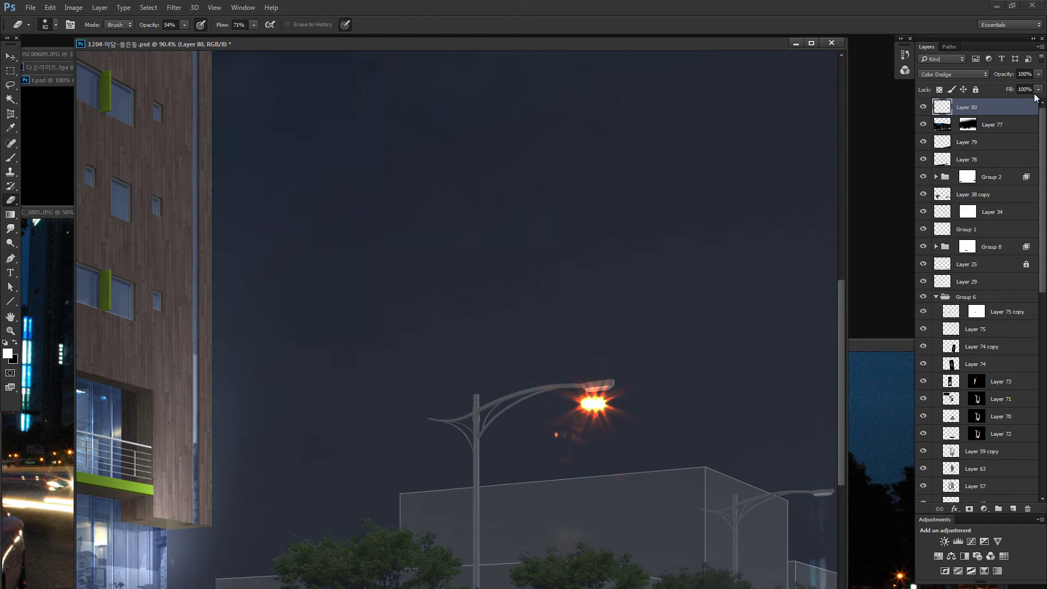
{"action": "left_click", "coordinate": [1037, 91]}
{"action": "left_click_drag", "start_coordinate": [1029, 102], "coordinate": [1036, 104]}
Step: Move the glow onto the lamp head and erase the orange speck beneath it
{"action": "key", "text": "v"}
{"action": "left_click_drag", "start_coordinate": [661, 402], "coordinate": [667, 385]}
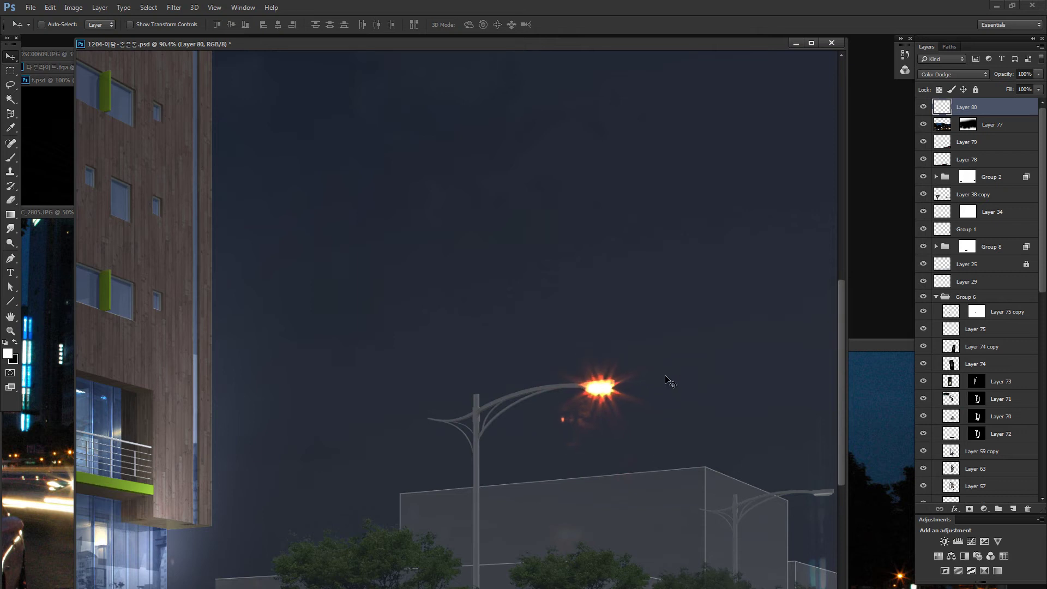
{"action": "key", "text": "e"}
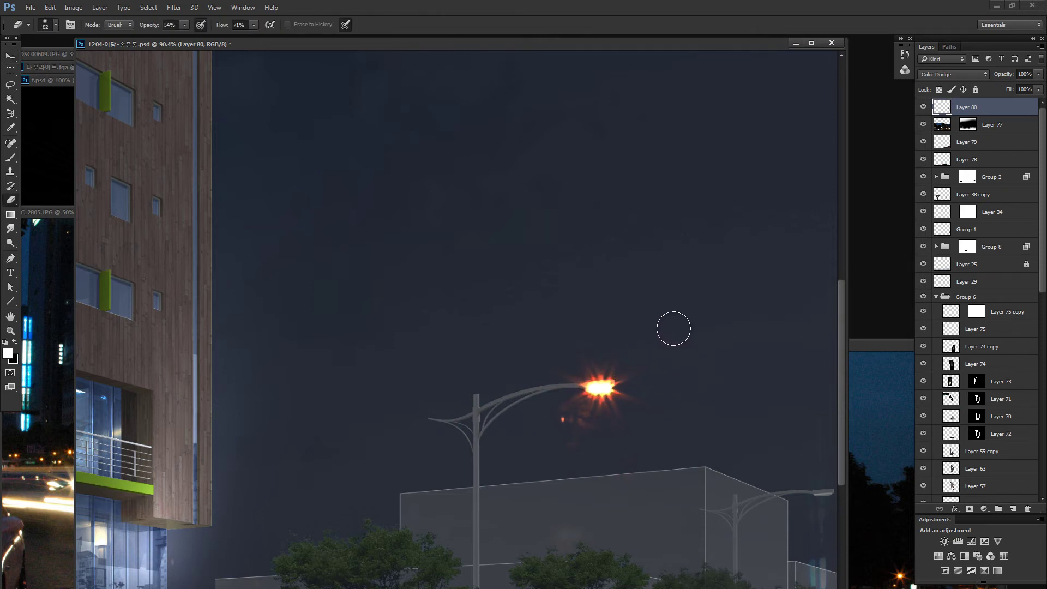
{"action": "left_click_drag", "start_coordinate": [563, 428], "coordinate": [561, 444]}
Step: Recolour the glow a cool bluish white with Hue -170 and Saturation -50
{"action": "key", "text": "ctrl+u"}
{"action": "mouse_move", "coordinate": [786, 200]}
{"action": "left_mouse_down"}
{"action": "mouse_move", "coordinate": [734, 203]}
{"action": "mouse_move", "coordinate": [757, 227]}
{"action": "left_mouse_up"}
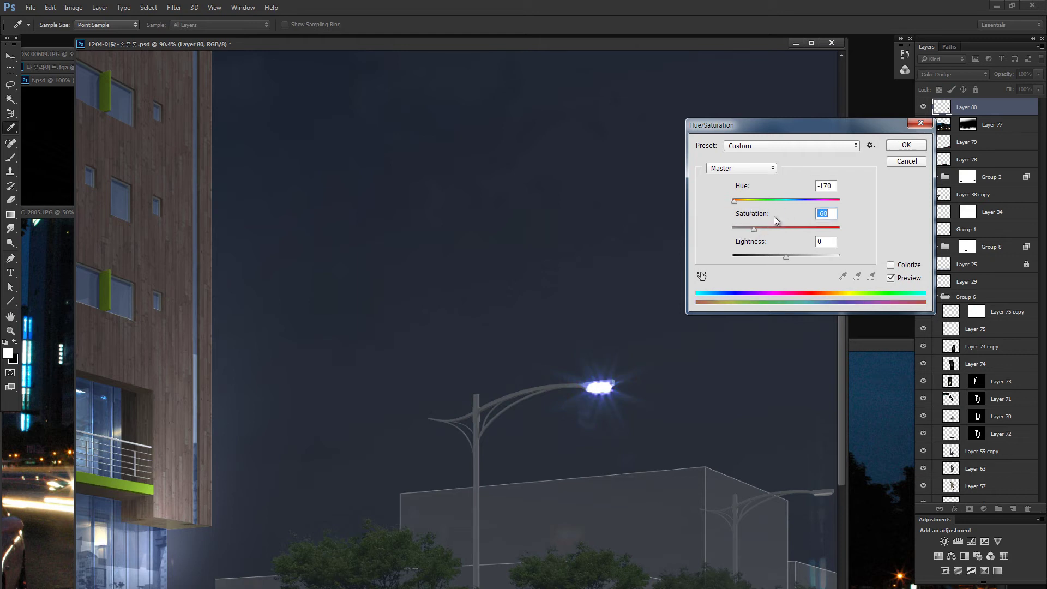
{"action": "left_click", "coordinate": [905, 144]}
{"action": "key", "text": "ctrl+0"}
Step: Select the area around the streetlight glow and zoom to the far streetlight
{"action": "key", "text": "e"}
{"action": "key", "text": "ctrl+minus"}
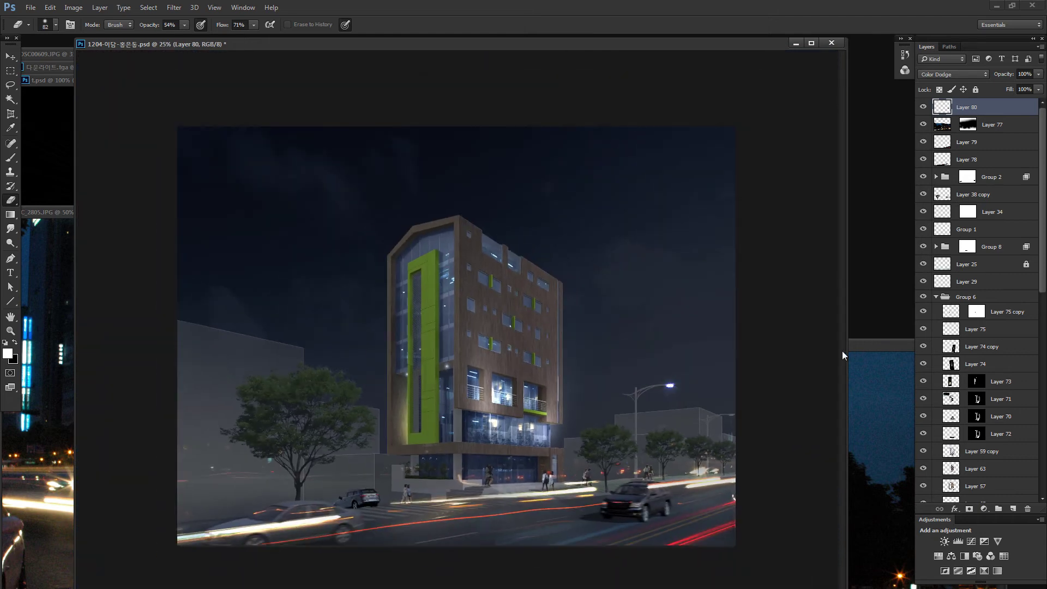
{"action": "key", "text": "m"}
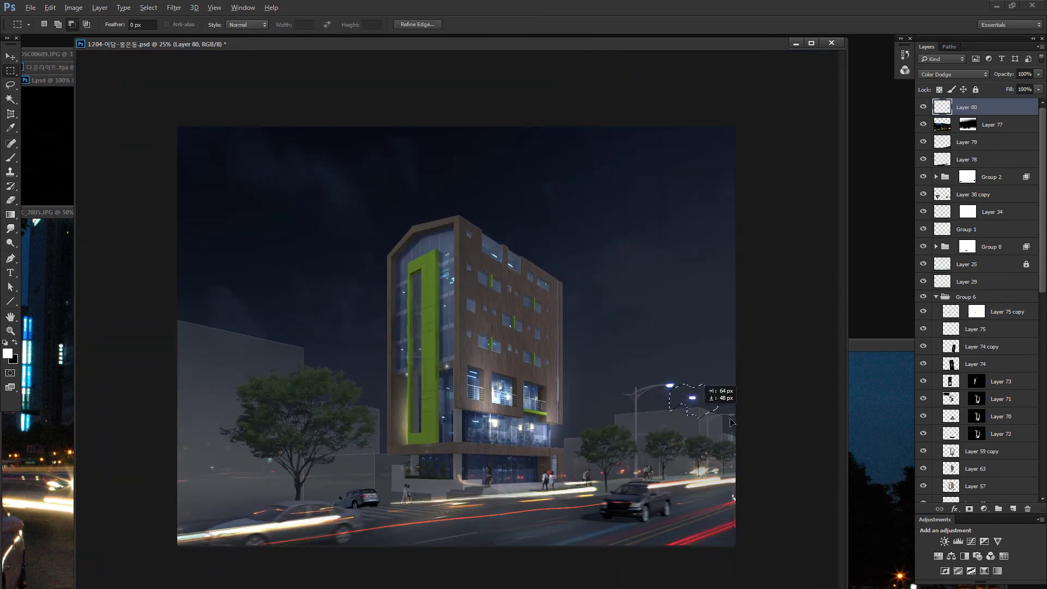
{"action": "mouse_move", "coordinate": [716, 402]}
{"action": "left_mouse_down"}
{"action": "mouse_move", "coordinate": [740, 434]}
{"action": "mouse_move", "coordinate": [774, 415]}
{"action": "left_mouse_up"}
{"action": "key", "text": "z"}
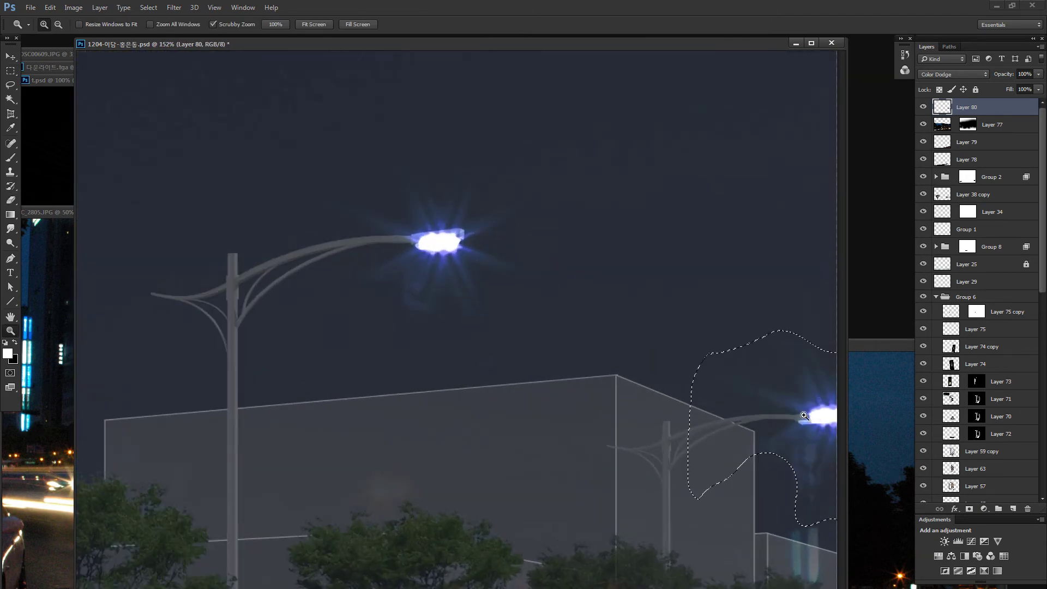
{"action": "left_click_drag", "start_coordinate": [609, 394], "coordinate": [609, 387]}
Step: Shrink the copied glow to about 67% and place it on the far streetlight
{"action": "key", "text": "ctrl+t"}
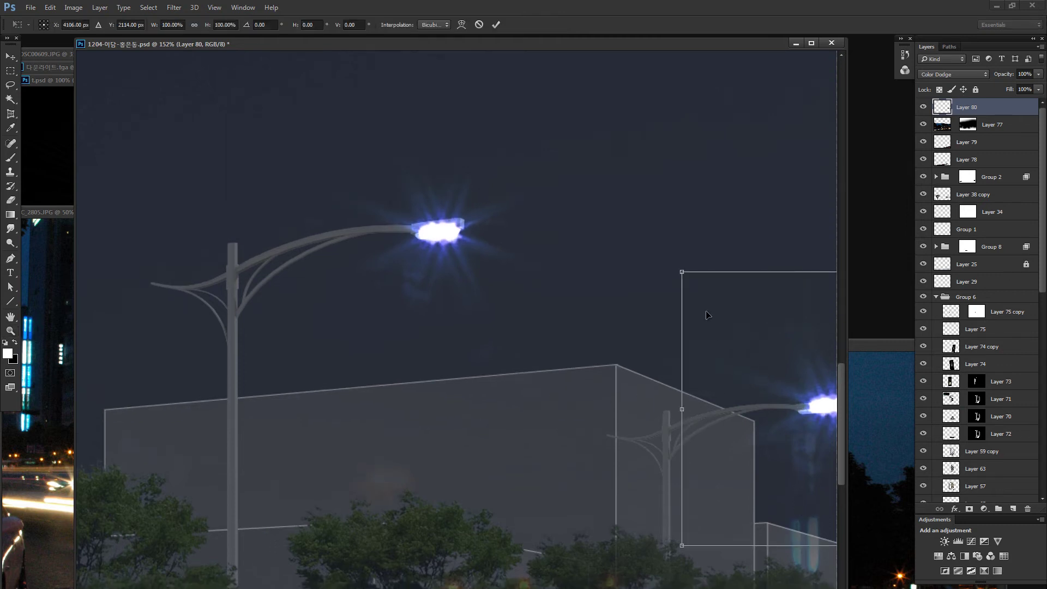
{"action": "left_click_drag", "start_coordinate": [682, 272], "coordinate": [735, 361]}
{"action": "left_click_drag", "start_coordinate": [761, 419], "coordinate": [736, 382]}
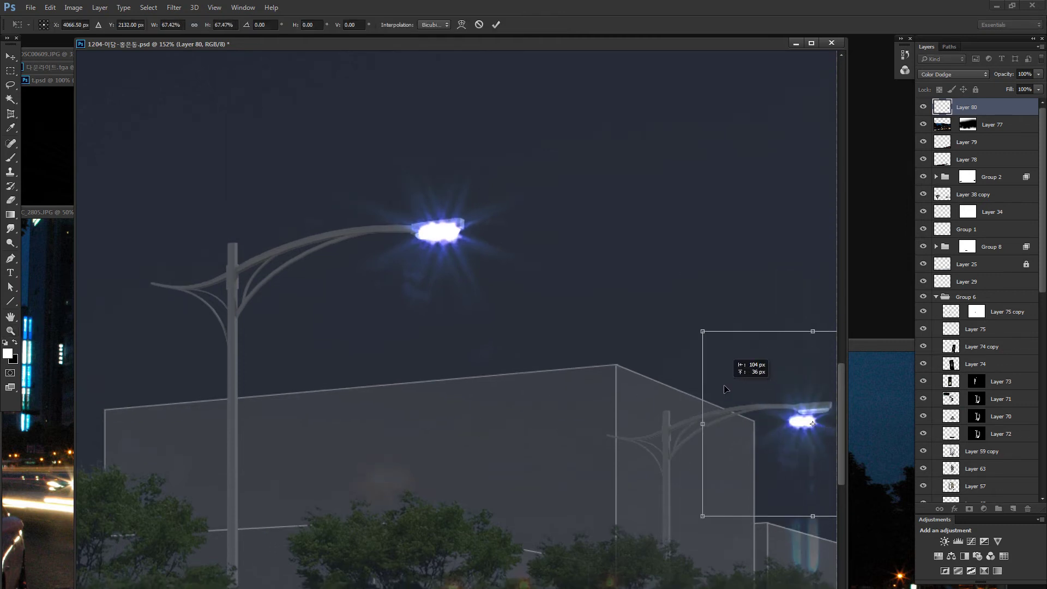
{"action": "key", "text": "Return"}
Step: Lasso another streetlight glow from the street photo and drag it into the render
{"action": "scroll", "coordinate": [753, 380], "scroll_direction": "down", "scroll_amount": 4, "text": "alt"}
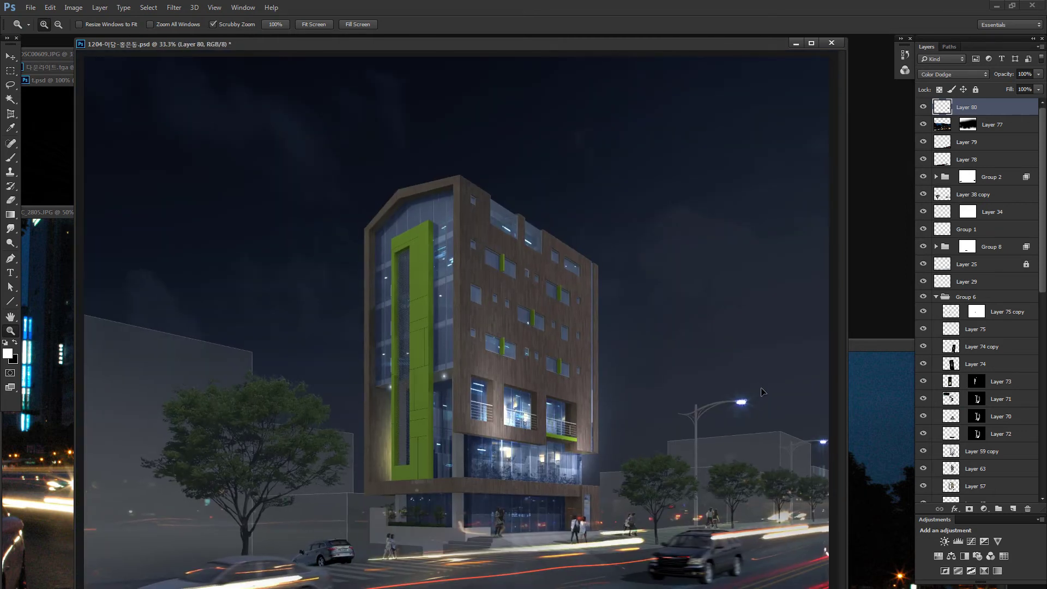
{"action": "scroll", "coordinate": [756, 391], "scroll_direction": "down", "scroll_amount": 1, "text": "alt"}
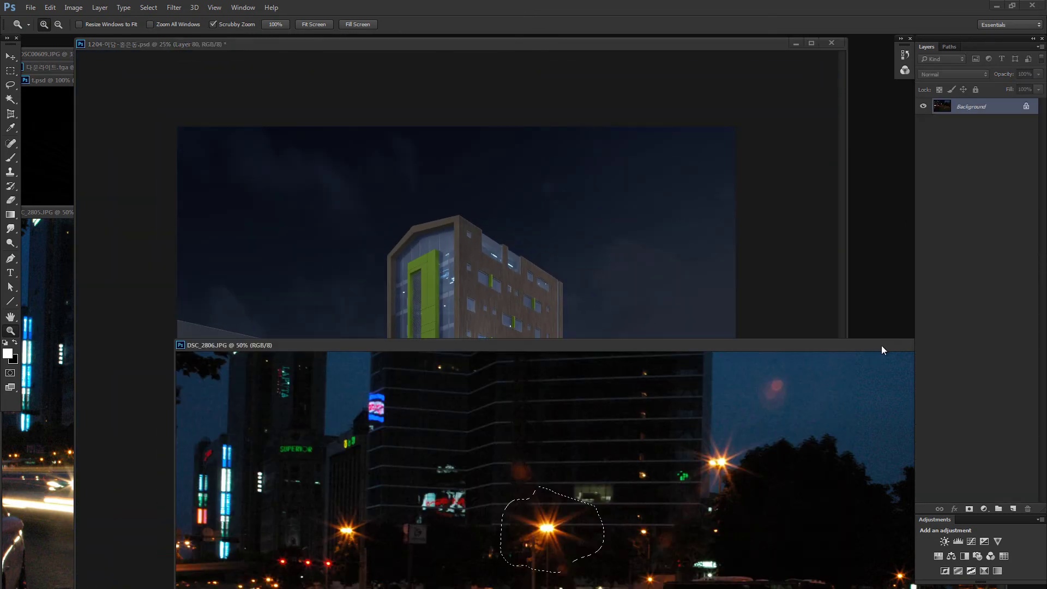
{"action": "mouse_move", "coordinate": [859, 345]}
{"action": "left_mouse_down"}
{"action": "mouse_move", "coordinate": [591, 195]}
{"action": "mouse_move", "coordinate": [237, 506]}
{"action": "mouse_move", "coordinate": [605, 190]}
{"action": "left_mouse_up"}
{"action": "key", "text": "l"}
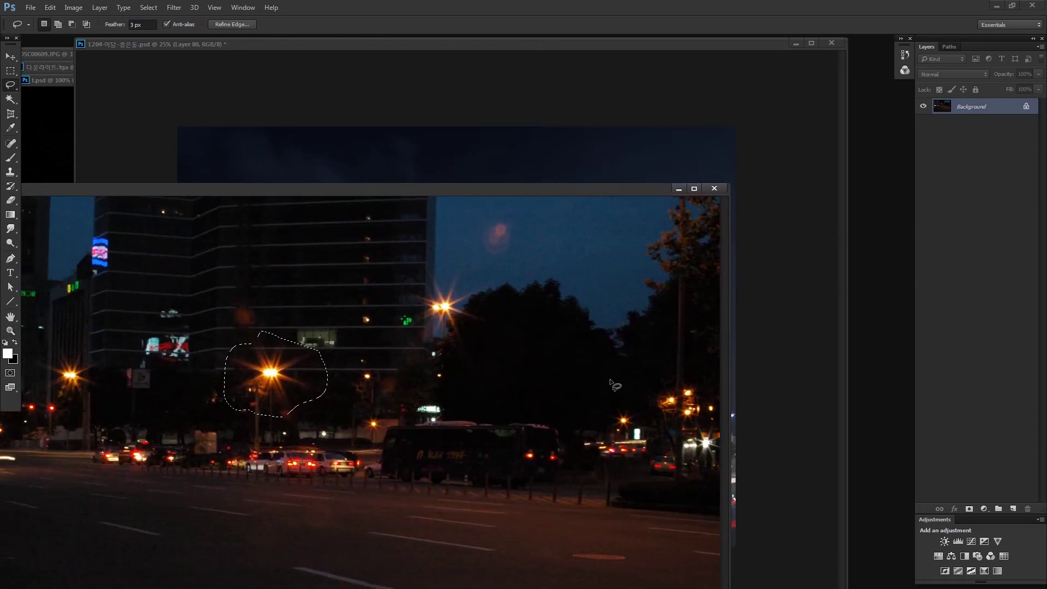
{"action": "left_click_drag", "start_coordinate": [597, 500], "coordinate": [709, 475]}
{"action": "mouse_move", "coordinate": [681, 436]}
{"action": "left_mouse_down"}
{"action": "mouse_move", "coordinate": [731, 443]}
{"action": "mouse_move", "coordinate": [727, 473]}
{"action": "left_mouse_up"}
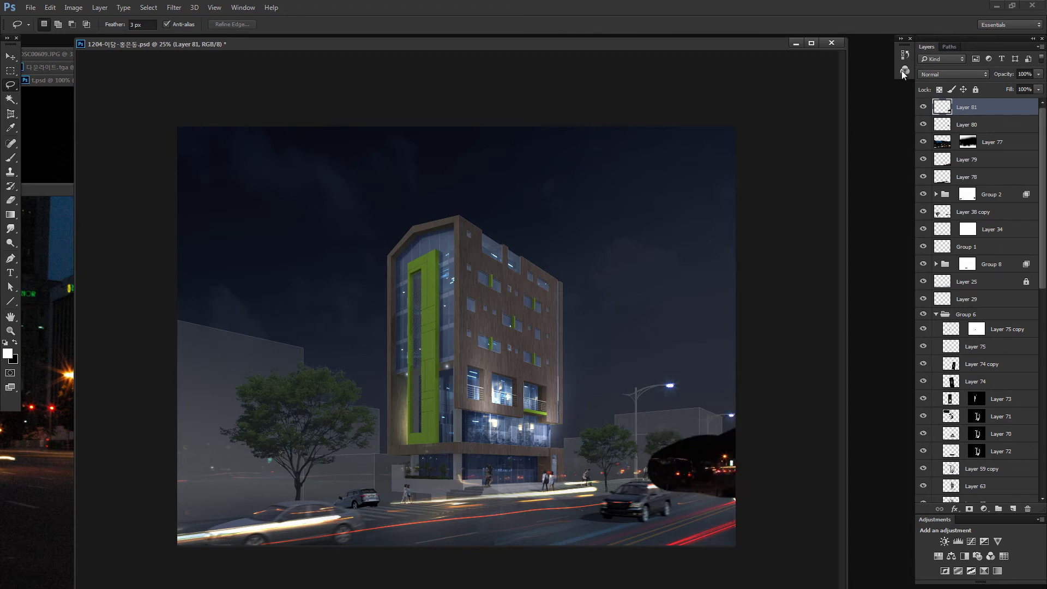
Step: Set the new light layer to Color Dodge, nudge it right, and compare its visibility
{"action": "left_click", "coordinate": [951, 74]}
{"action": "left_click", "coordinate": [955, 156]}
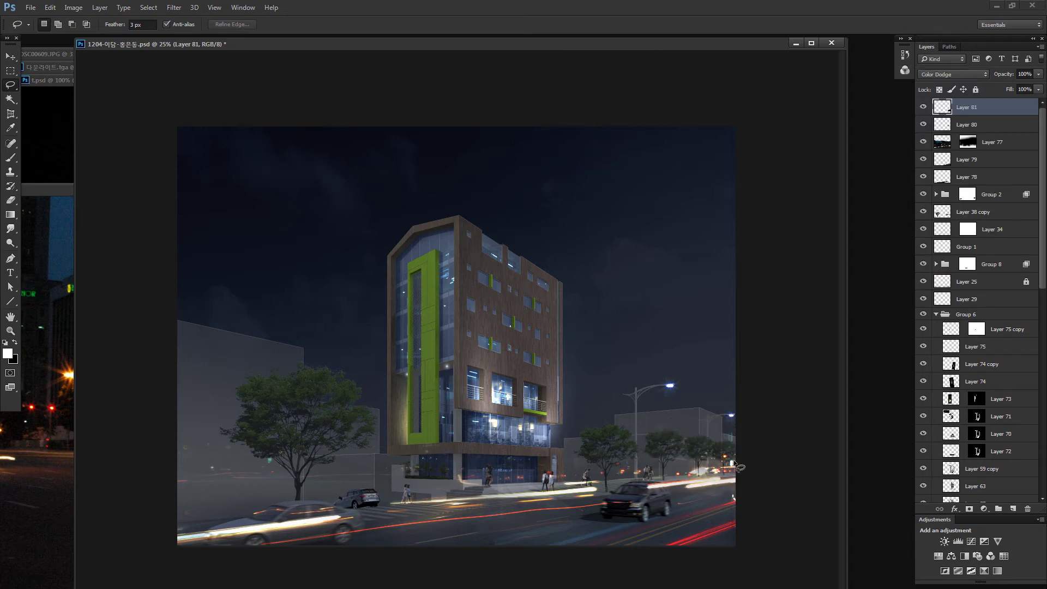
{"action": "left_click_drag", "start_coordinate": [727, 474], "coordinate": [783, 493]}
{"action": "key", "text": "z"}
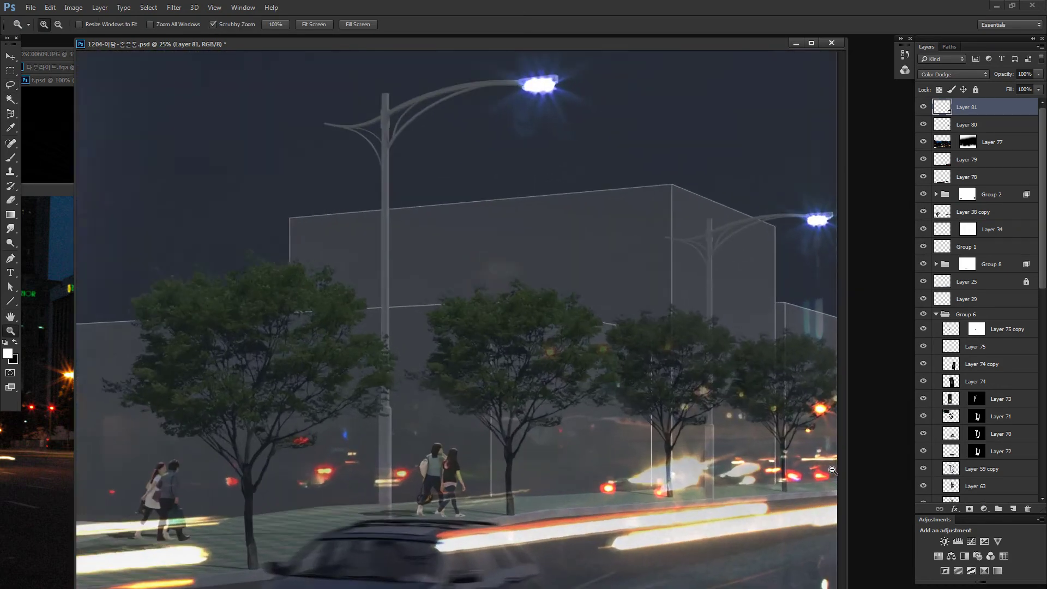
{"action": "key", "text": "ctrl+minus"}
{"action": "key", "text": "ctrl+minus"}
{"action": "key", "text": "ctrl+minus"}
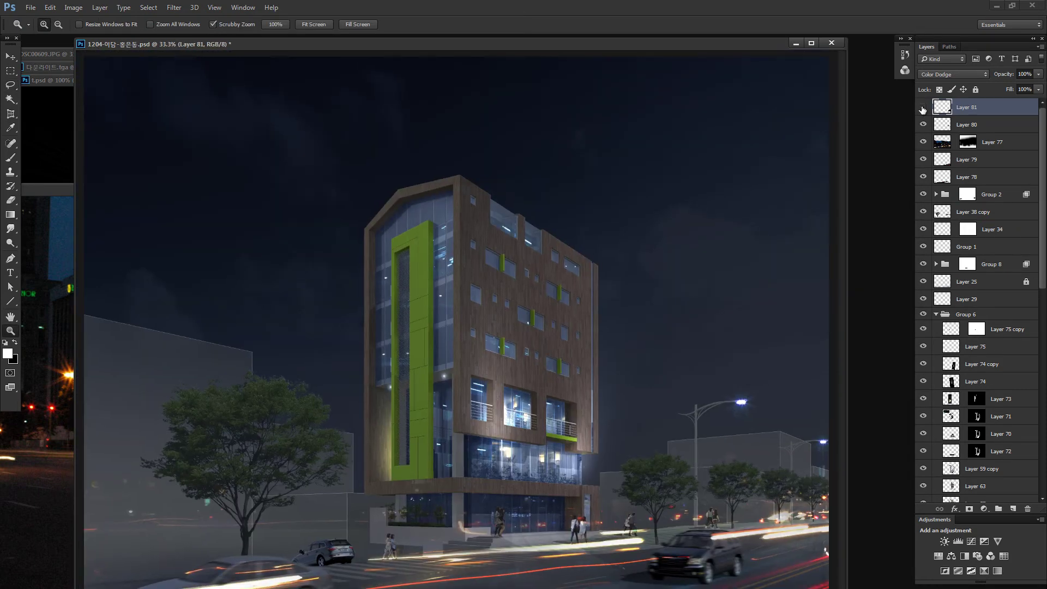
{"action": "left_click", "coordinate": [923, 107]}
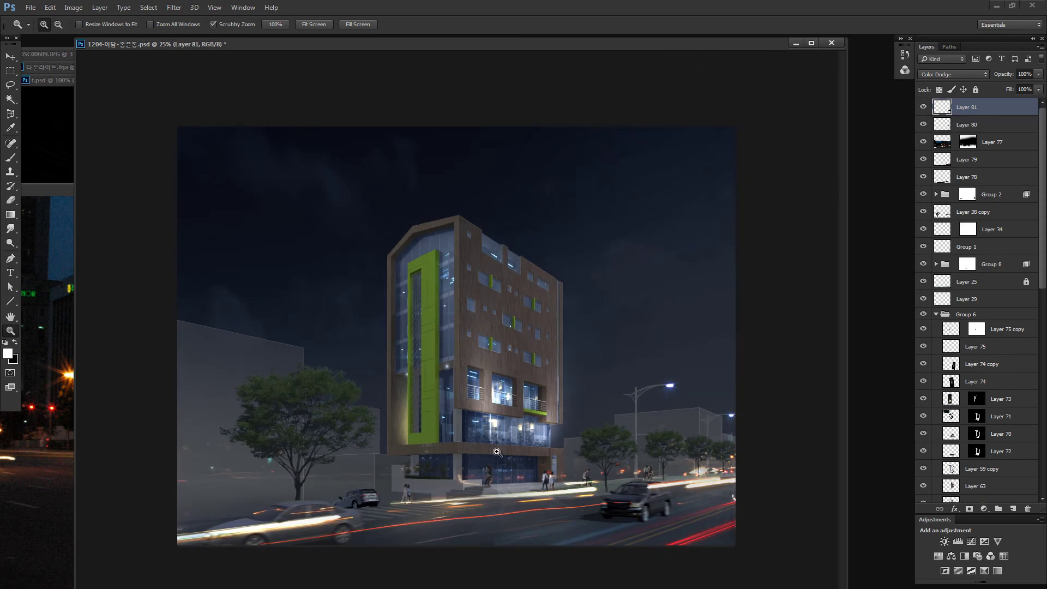
Step: Select ggg.psd in the ACDSee thumbnails and drag it into Photoshop
{"action": "key", "text": "alt+Tab"}
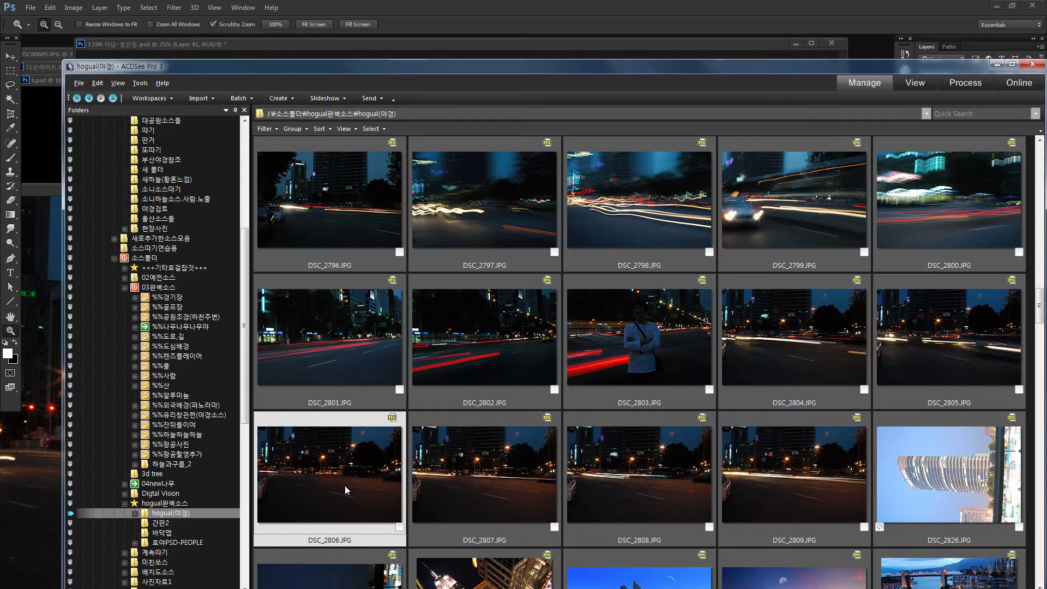
{"action": "scroll", "coordinate": [440, 478], "scroll_direction": "down", "scroll_amount": 2}
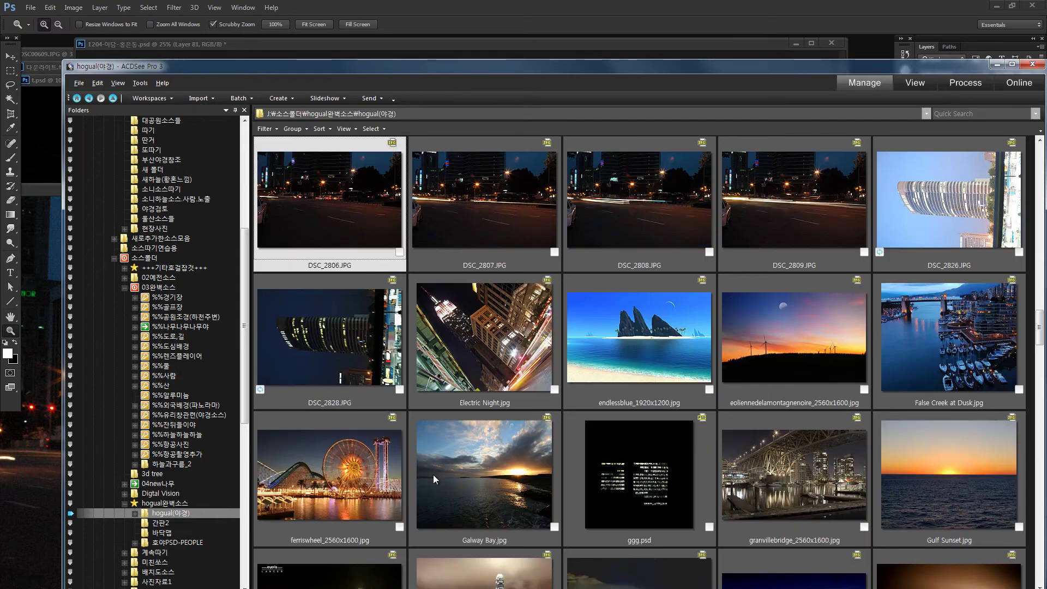
{"action": "left_click", "coordinate": [645, 470]}
{"action": "left_click_drag", "start_coordinate": [12, 403], "coordinate": [12, 404]}
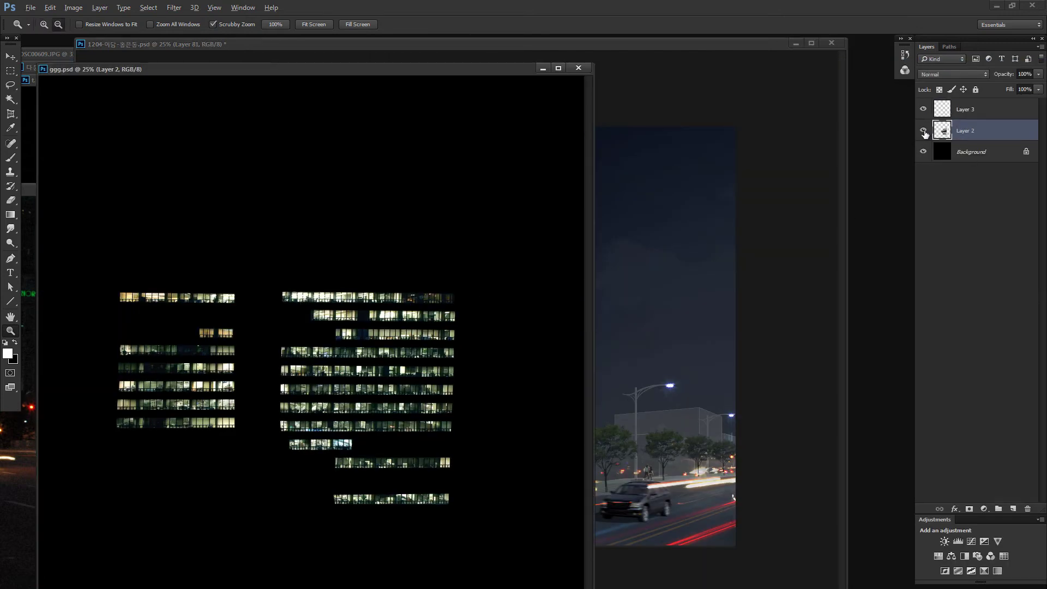
Step: Bring the lit-windows layer into the render and place it over the left building
{"action": "left_click", "coordinate": [923, 130], "text": "alt"}
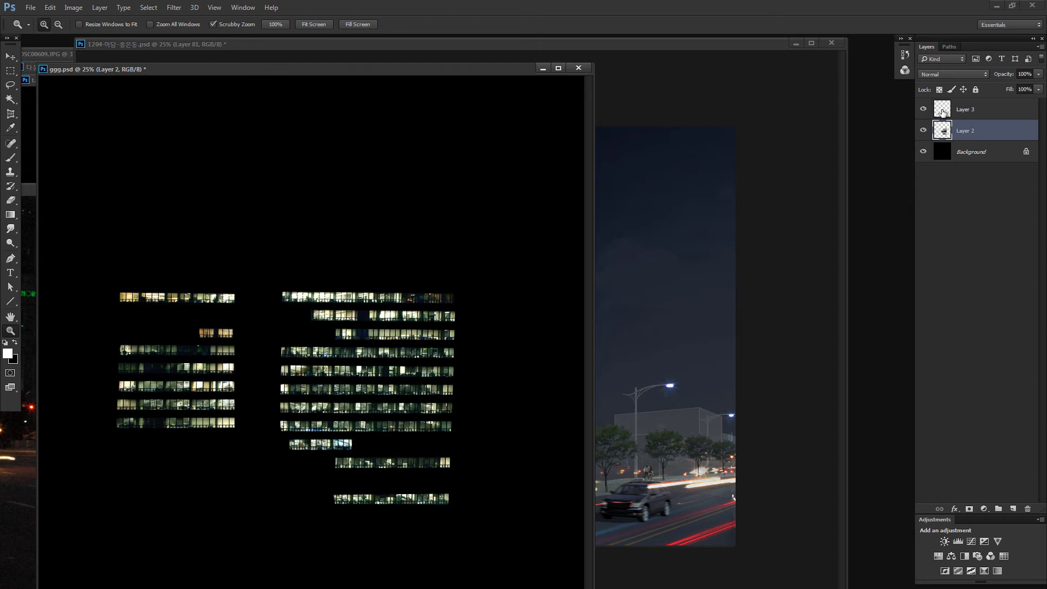
{"action": "left_click", "coordinate": [971, 109]}
{"action": "key", "text": "v"}
{"action": "mouse_move", "coordinate": [527, 387]}
{"action": "left_mouse_down"}
{"action": "mouse_move", "coordinate": [666, 414]}
{"action": "mouse_move", "coordinate": [224, 448]}
{"action": "left_mouse_up"}
{"action": "key", "text": "z"}
{"action": "left_click_drag", "start_coordinate": [294, 410], "coordinate": [310, 410]}
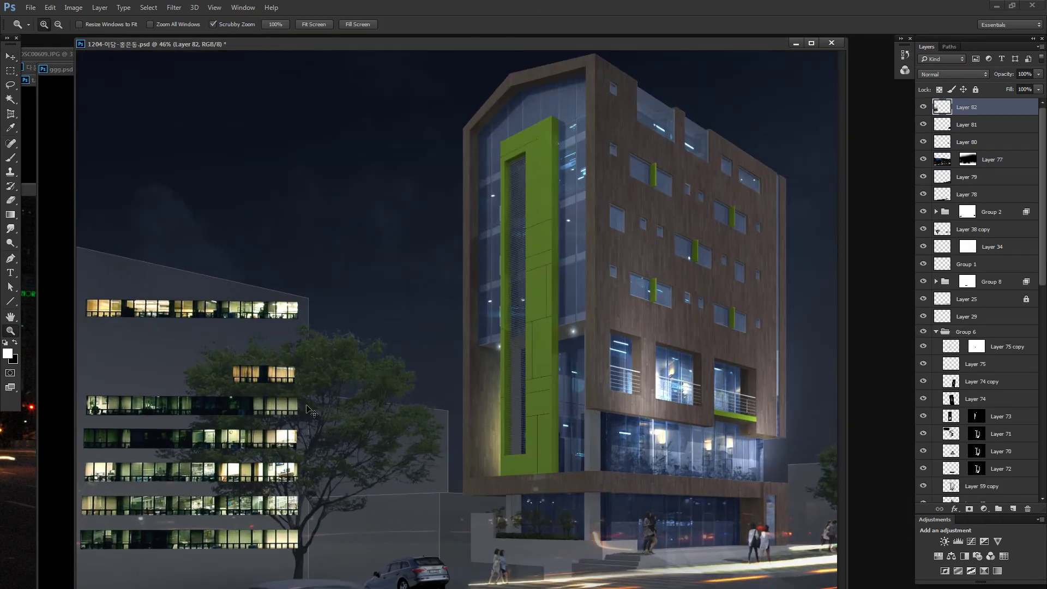
Step: Skew and scale the lit windows to match the left building's perspective and height
{"action": "key", "text": "ctrl+t"}
{"action": "left_click_drag", "start_coordinate": [80, 303], "coordinate": [81, 258]}
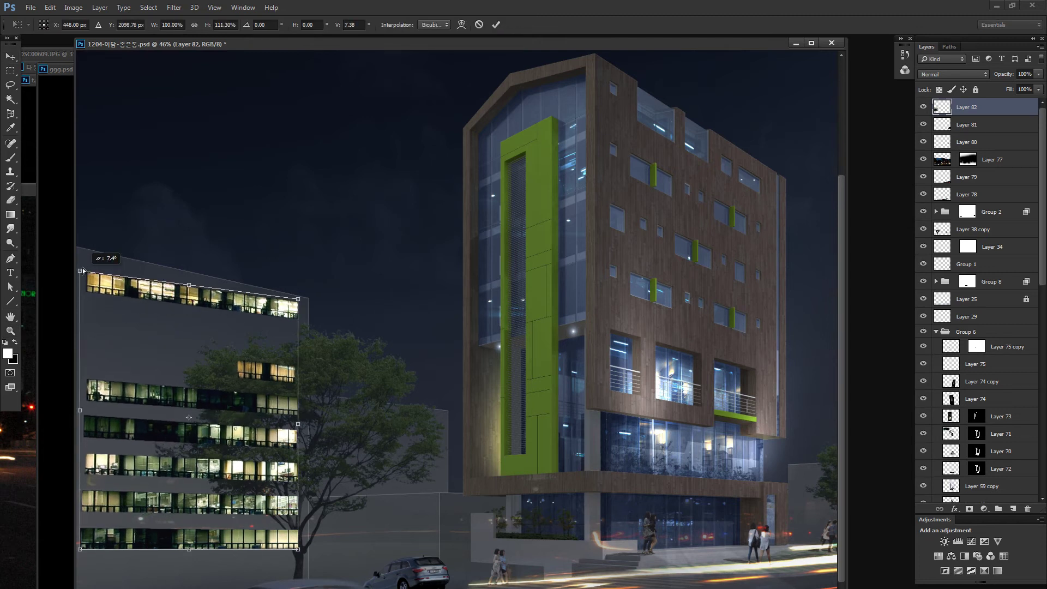
{"action": "left_click_drag", "start_coordinate": [307, 303], "coordinate": [307, 312]}
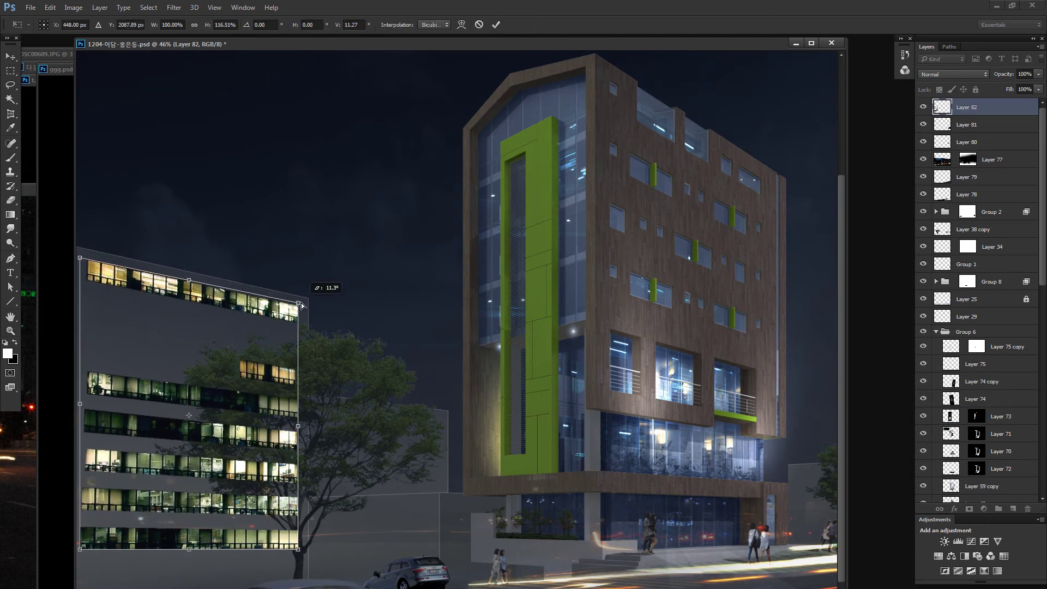
{"action": "left_click_drag", "start_coordinate": [299, 429], "coordinate": [304, 429]}
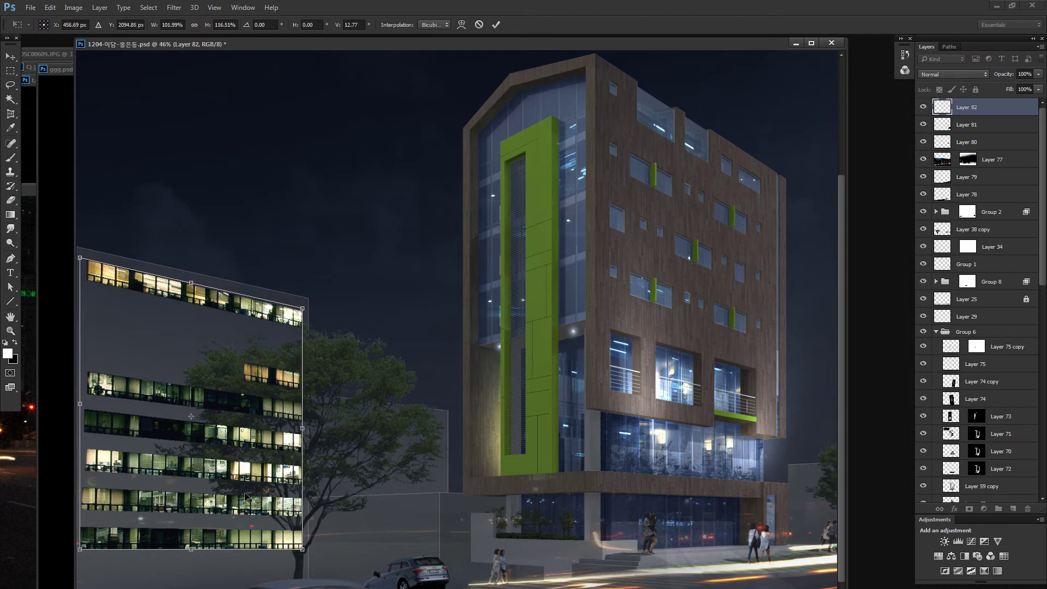
{"action": "left_click_drag", "start_coordinate": [79, 555], "coordinate": [81, 560]}
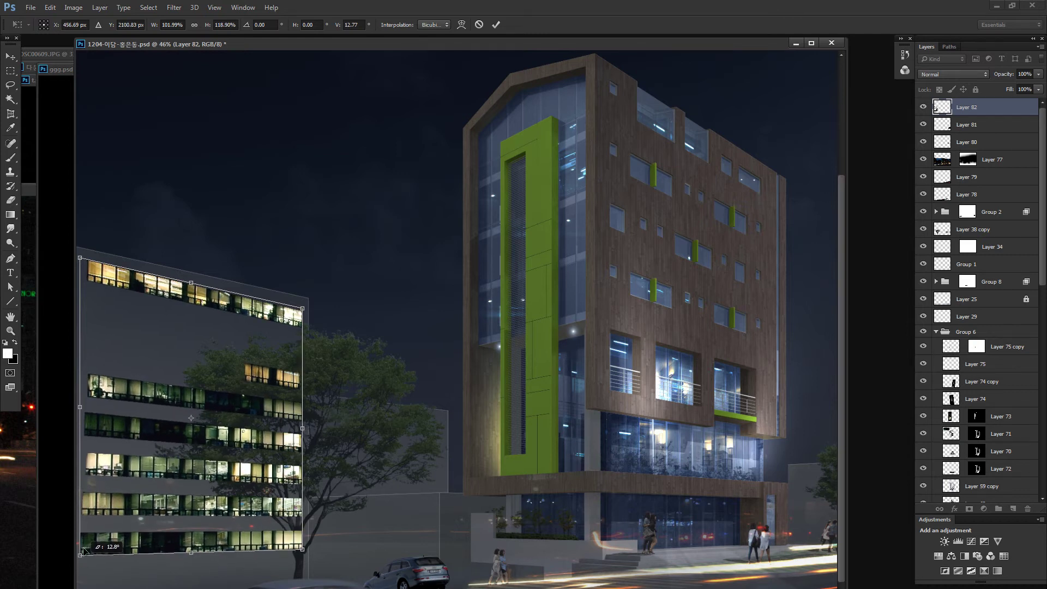
{"action": "left_click_drag", "start_coordinate": [82, 405], "coordinate": [64, 406]}
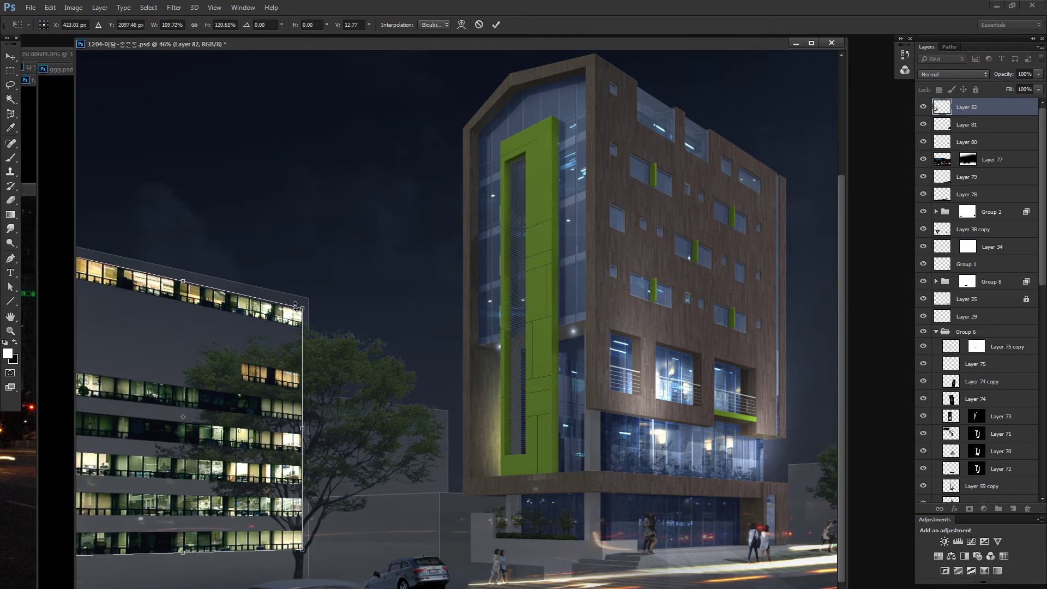
{"action": "mouse_move", "coordinate": [306, 301]}
{"action": "left_mouse_down"}
{"action": "mouse_move", "coordinate": [248, 299]}
{"action": "mouse_move", "coordinate": [265, 287]}
{"action": "left_mouse_up"}
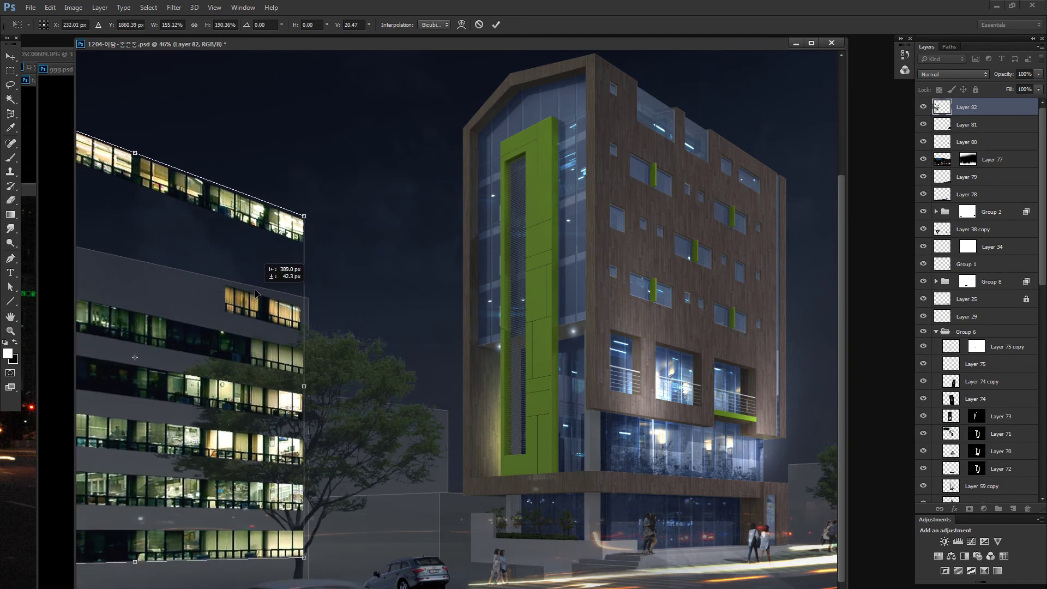
{"action": "left_click_drag", "start_coordinate": [304, 213], "coordinate": [308, 188]}
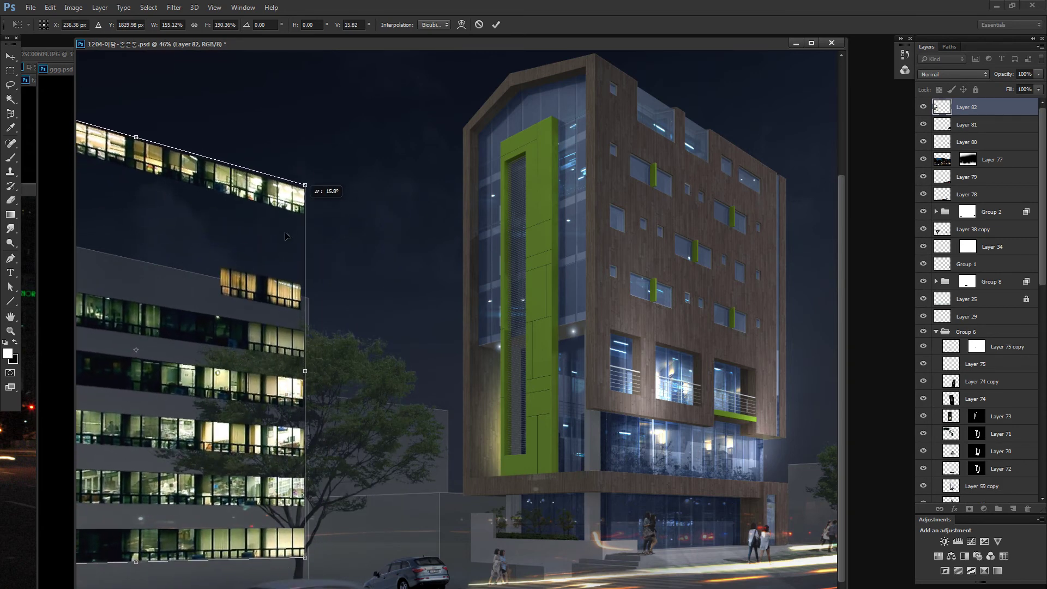
{"action": "left_click_drag", "start_coordinate": [286, 236], "coordinate": [289, 255]}
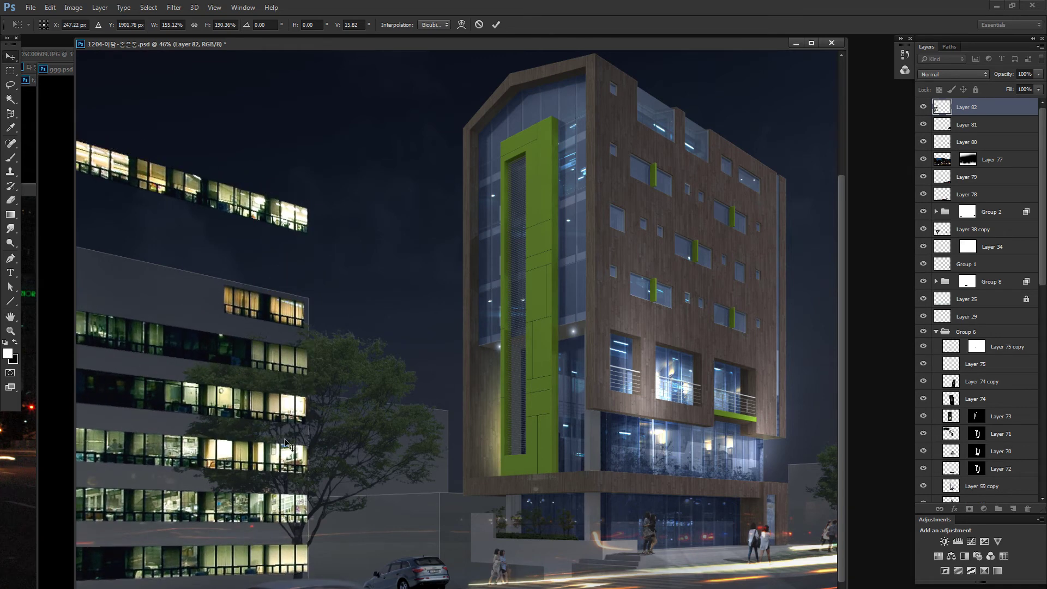
{"action": "key", "text": "Return"}
Step: Nudge the windows slightly left, check the light groups, and move Layer 82 below Group 6
{"action": "left_click_drag", "start_coordinate": [284, 411], "coordinate": [279, 411]}
{"action": "left_click_drag", "start_coordinate": [280, 411], "coordinate": [282, 412]}
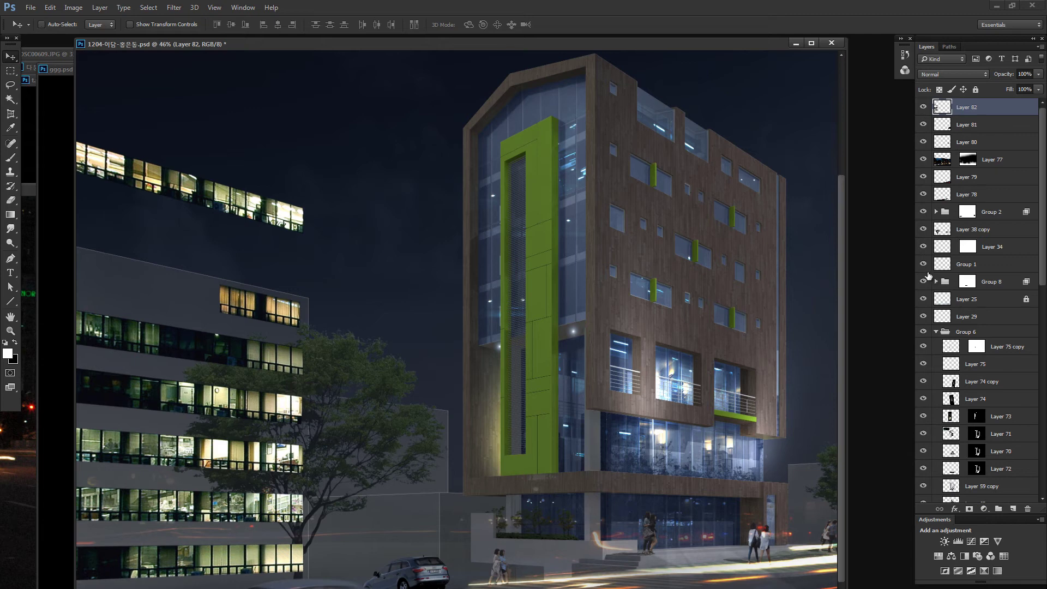
{"action": "left_click", "coordinate": [924, 212]}
{"action": "left_click", "coordinate": [922, 282]}
{"action": "left_click", "coordinate": [924, 211]}
{"action": "left_click", "coordinate": [923, 211]}
{"action": "left_click", "coordinate": [935, 332]}
{"action": "left_click", "coordinate": [923, 347]}
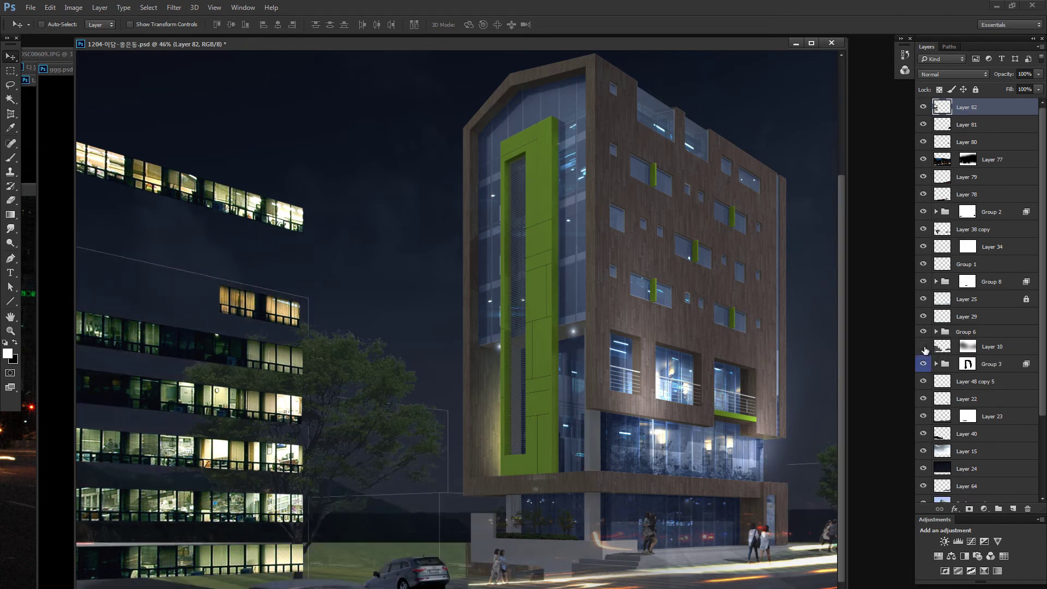
{"action": "left_click_drag", "start_coordinate": [942, 107], "coordinate": [943, 339]}
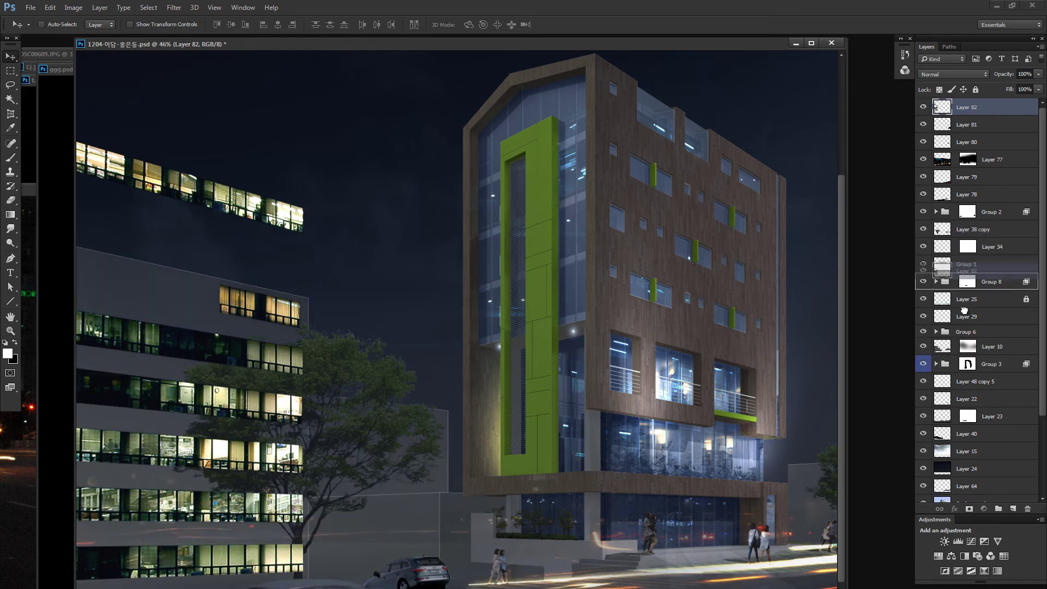
Step: Set Layer 82 to Color Dodge at 51% fill
{"action": "left_click", "coordinate": [938, 76]}
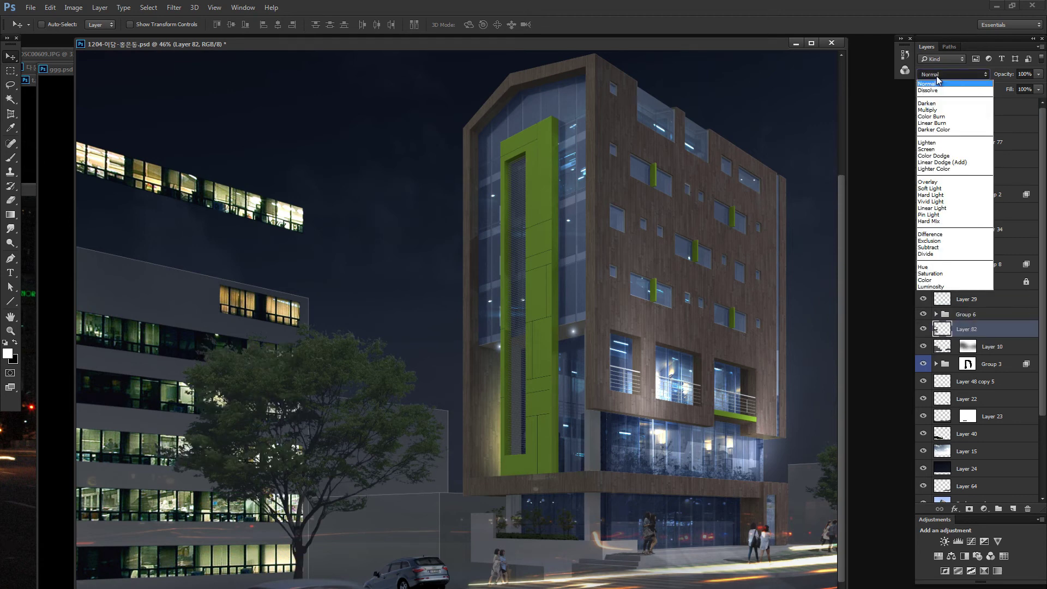
{"action": "left_click", "coordinate": [934, 155]}
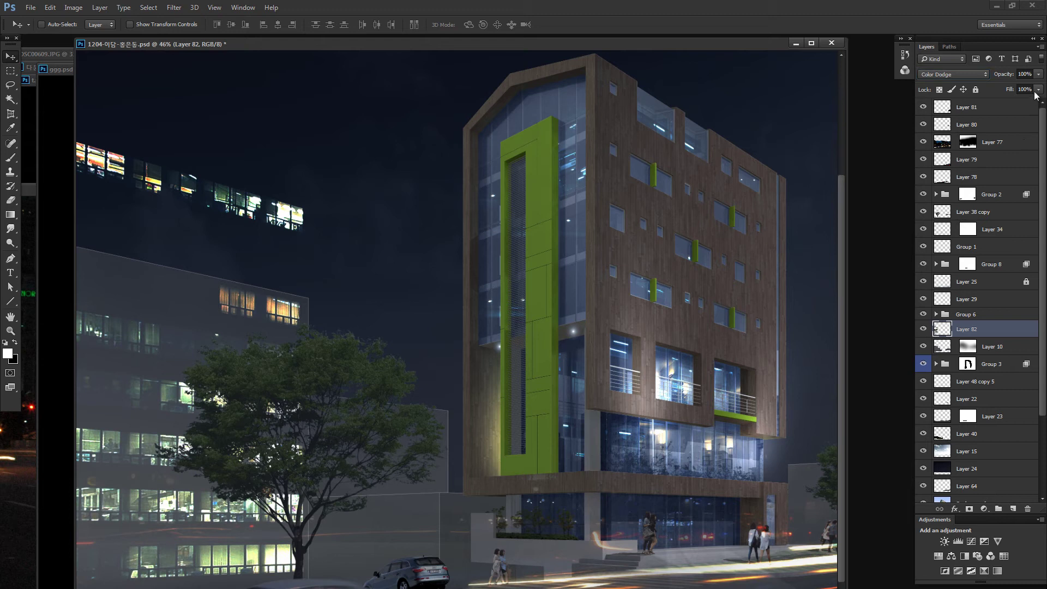
{"action": "left_click", "coordinate": [1012, 101]}
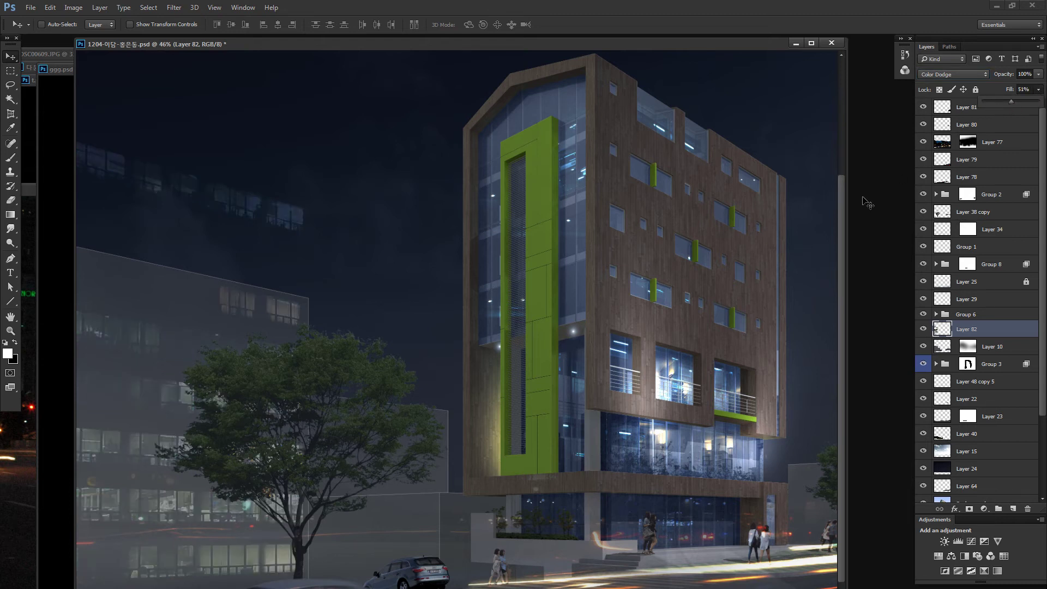
Step: Lasso a lower band of the windows and skew it to follow the left building
{"action": "key", "text": "l"}
{"action": "left_click_drag", "start_coordinate": [384, 127], "coordinate": [481, 359]}
{"action": "key", "text": "Return"}
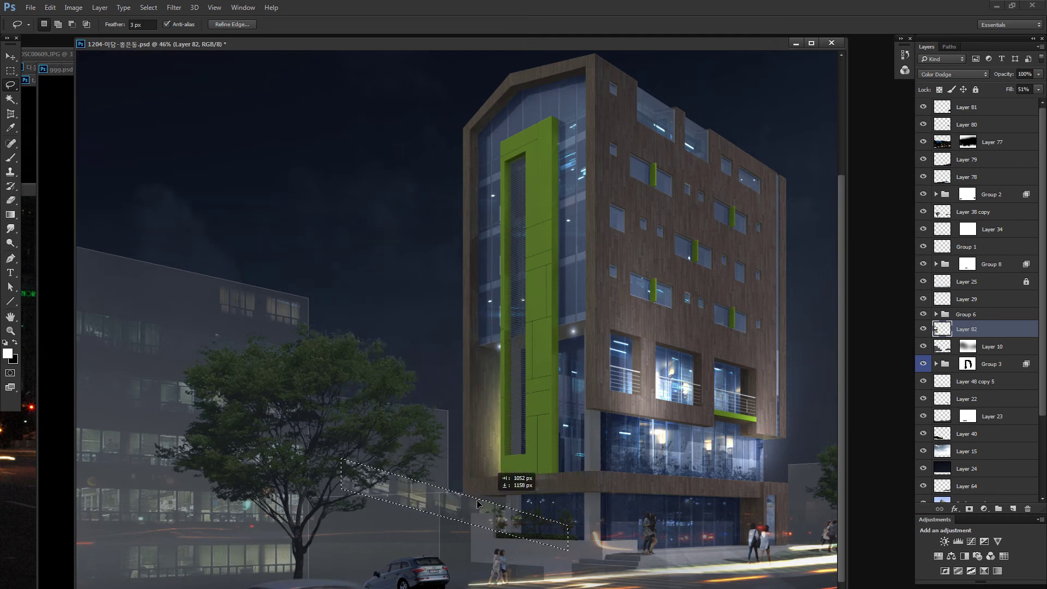
{"action": "left_click_drag", "start_coordinate": [481, 360], "coordinate": [467, 440]}
{"action": "key", "text": "ctrl+t"}
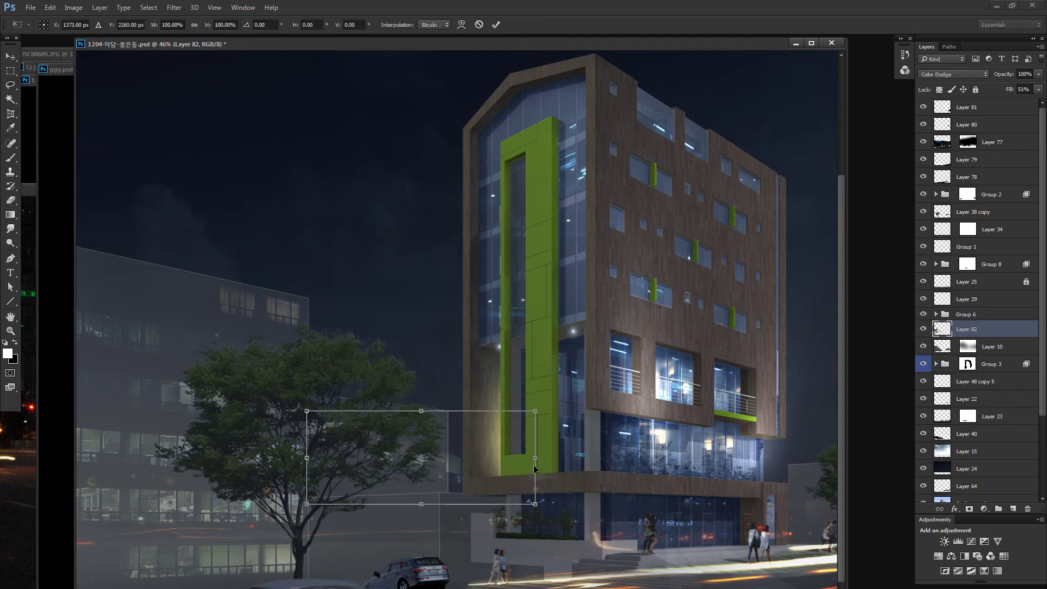
{"action": "left_click_drag", "start_coordinate": [534, 460], "coordinate": [496, 383]}
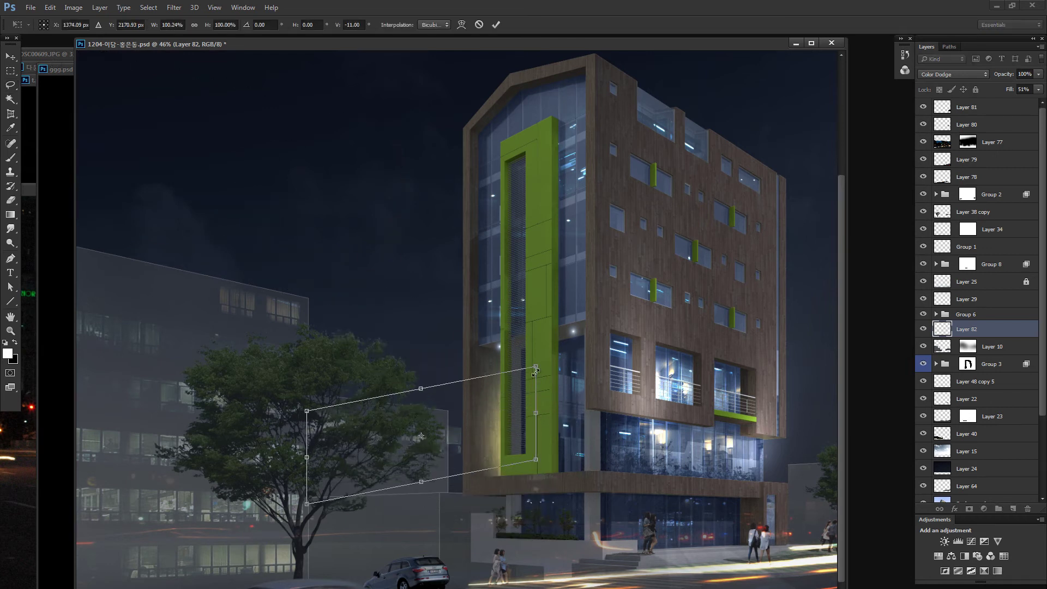
{"action": "left_click_drag", "start_coordinate": [497, 383], "coordinate": [491, 376]}
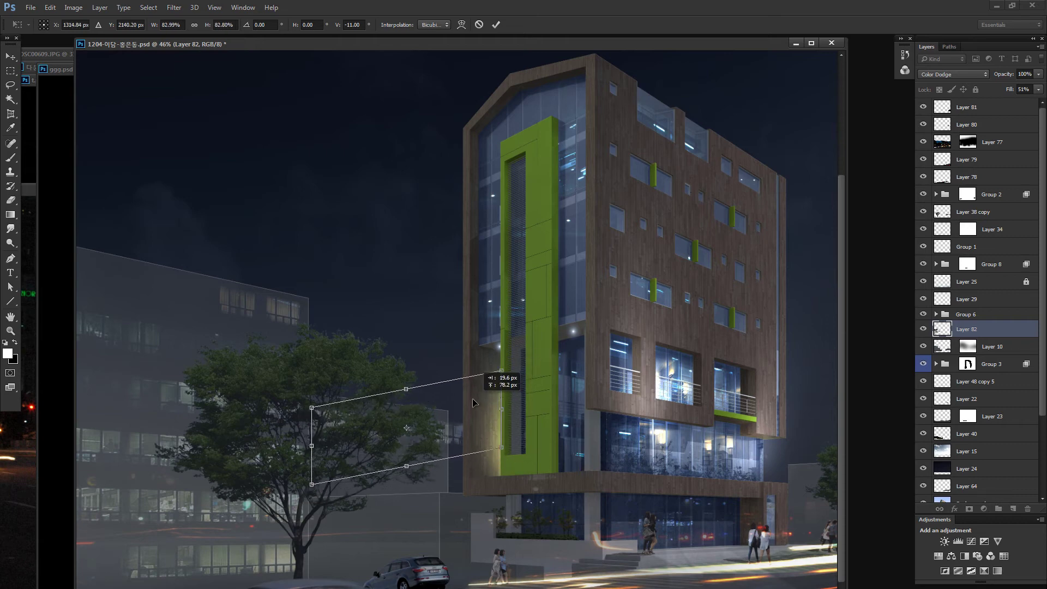
{"action": "key", "text": "Return"}
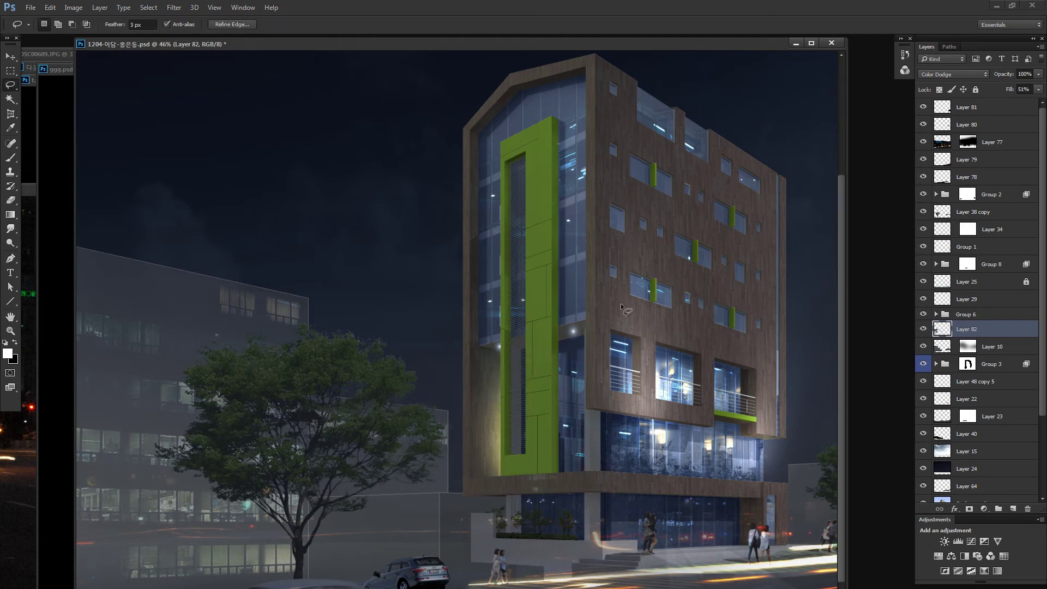
{"action": "scroll", "coordinate": [622, 309], "scroll_direction": "down", "scroll_amount": 3}
{"action": "scroll", "coordinate": [621, 309], "scroll_direction": "down", "scroll_amount": 2}
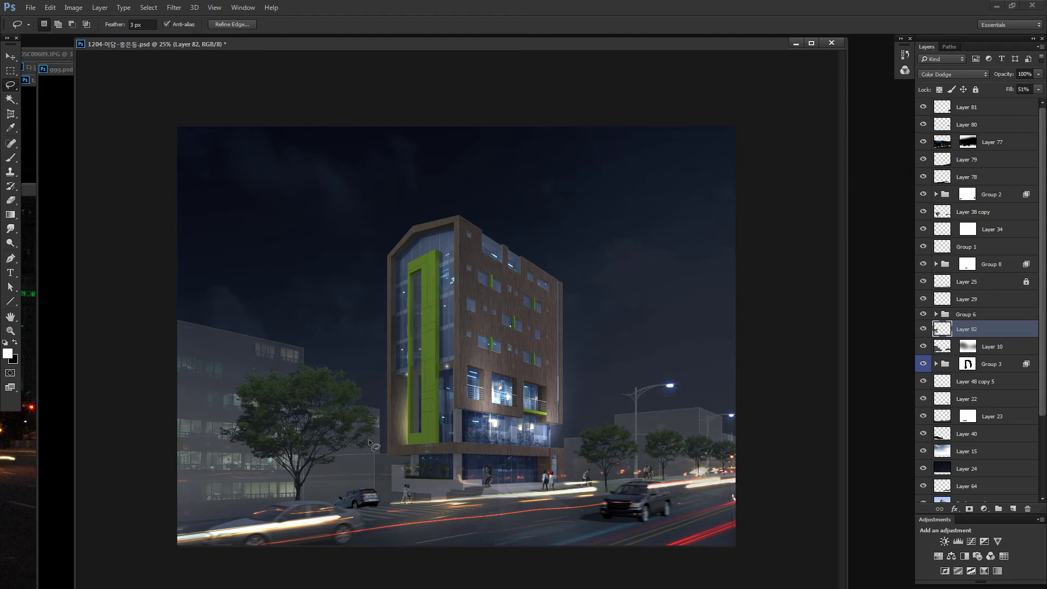
Step: Clear the selection, close the extra night street photo, and bring up the DSC00609.JPG storefront photo
{"action": "left_click_drag", "start_coordinate": [268, 529], "coordinate": [294, 507]}
{"action": "key", "text": "ctrl+d"}
{"action": "key", "text": "ctrl+Tab"}
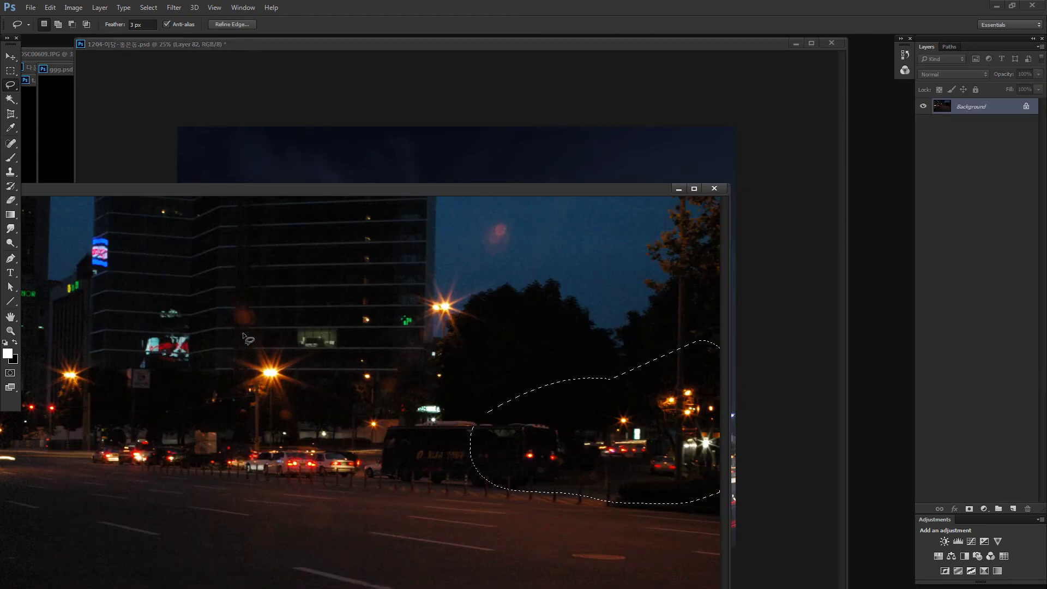
{"action": "left_click", "coordinate": [717, 188]}
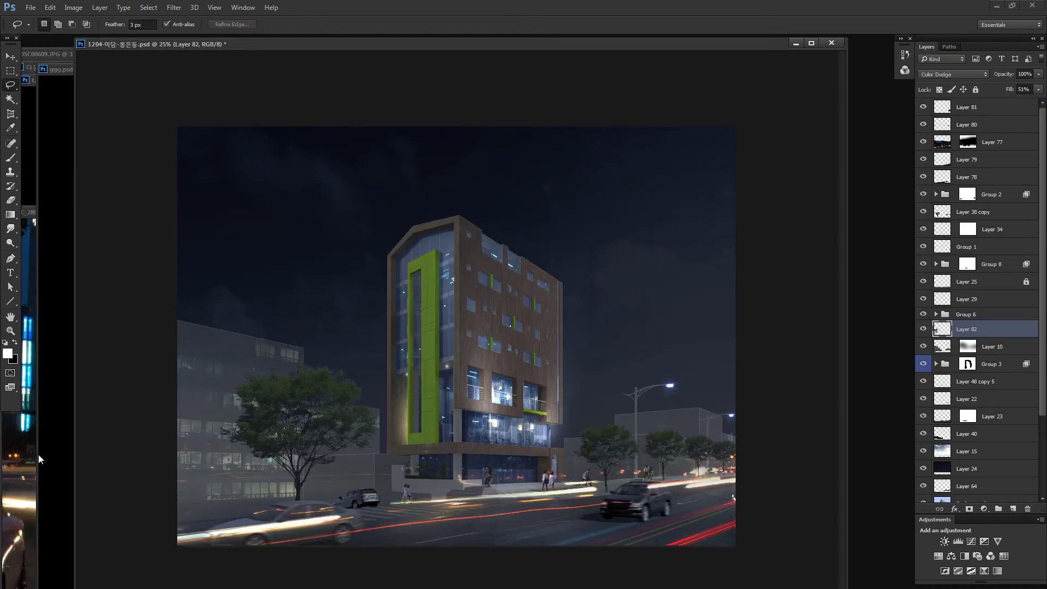
{"action": "left_click", "coordinate": [20, 461]}
{"action": "left_click", "coordinate": [816, 211]}
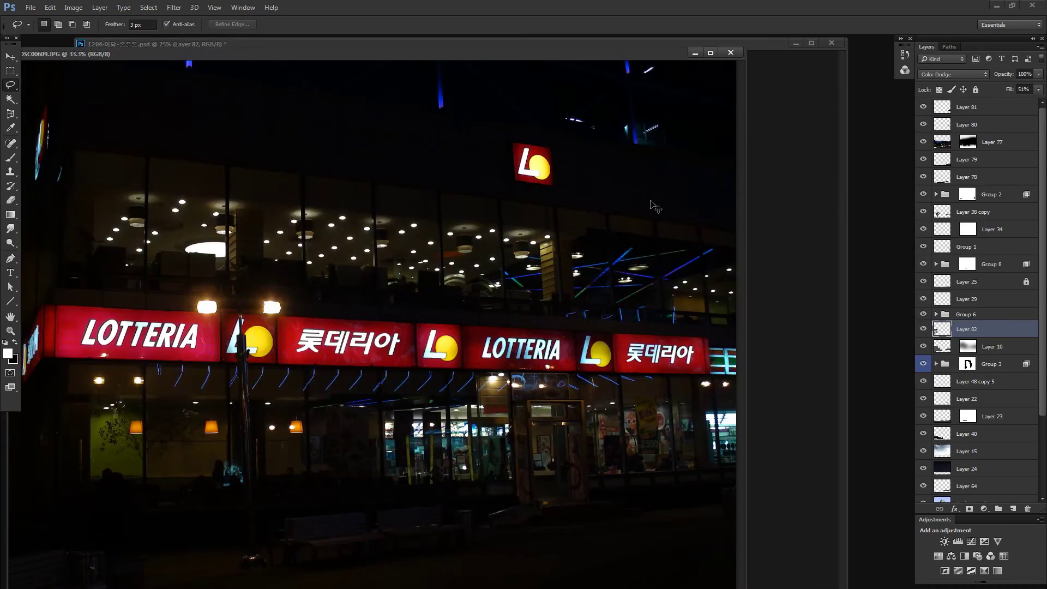
{"action": "key", "text": "ctrl+Tab"}
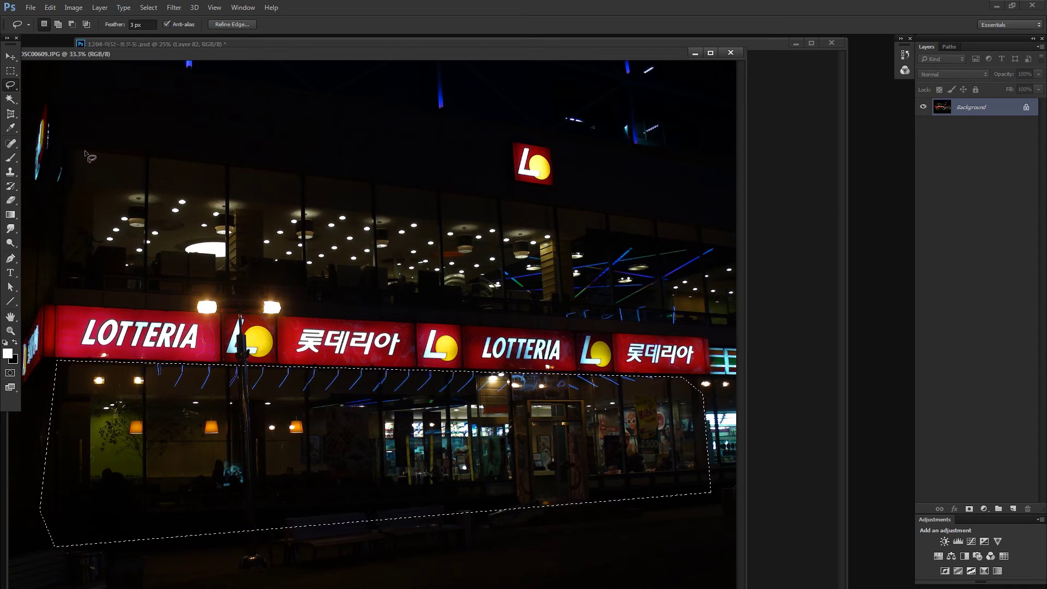
Step: Polygonal-lasso the lit upper-floor glass interior and drag it into the building rendering
{"action": "key", "text": "shift+l"}
{"action": "left_click", "coordinate": [83, 154]}
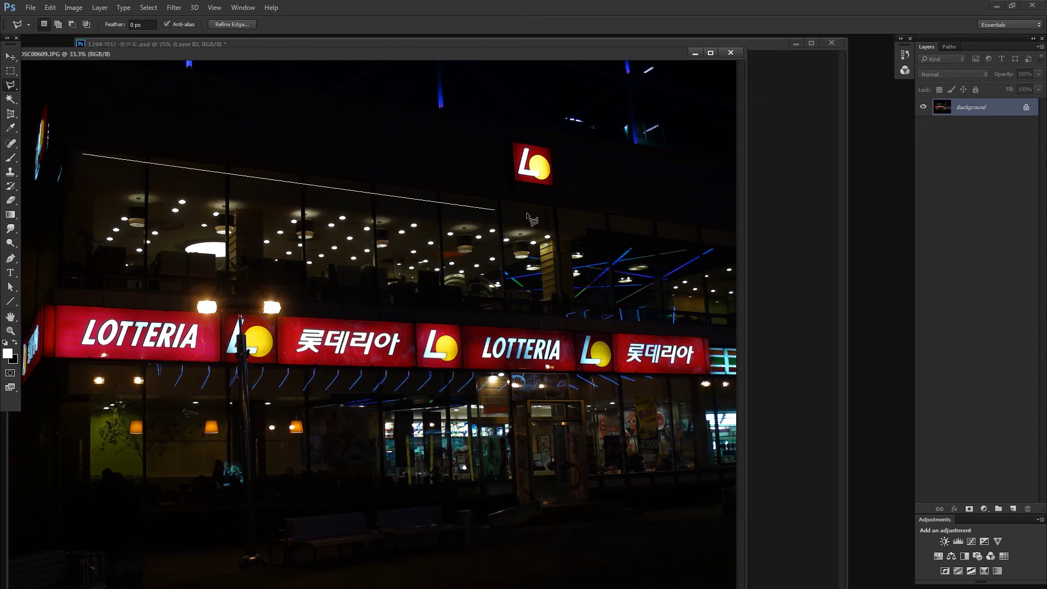
{"action": "left_click", "coordinate": [551, 203]}
{"action": "left_click", "coordinate": [556, 323]}
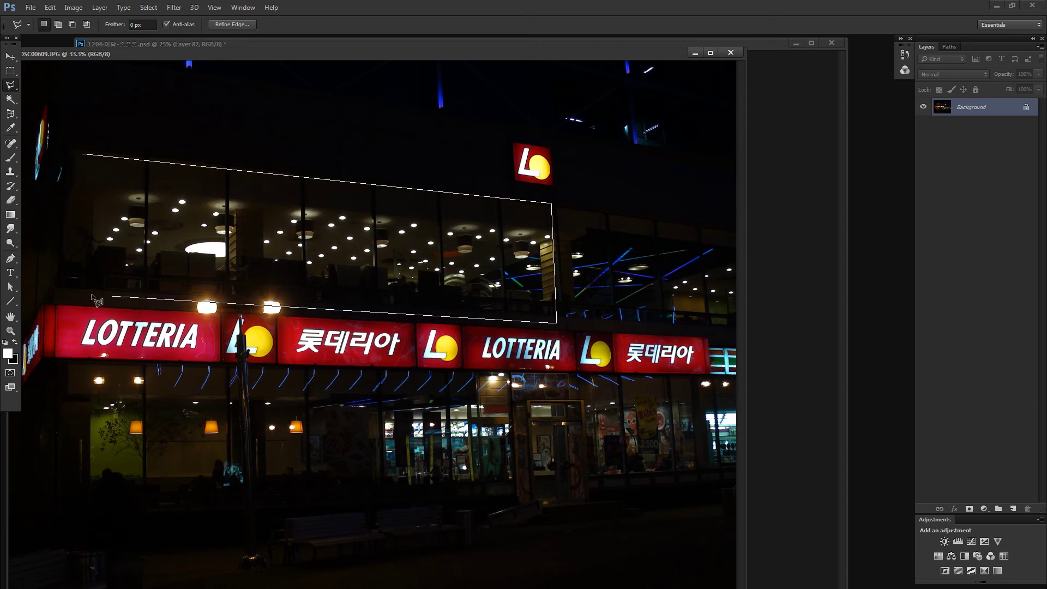
{"action": "double_click", "coordinate": [70, 289]}
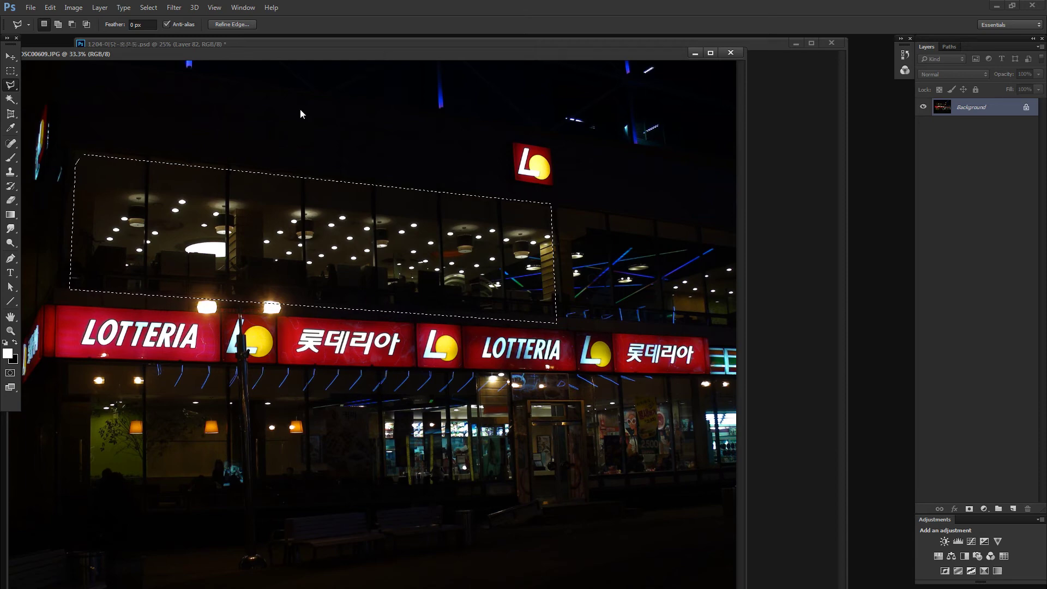
{"action": "left_click_drag", "start_coordinate": [300, 113], "coordinate": [709, 434]}
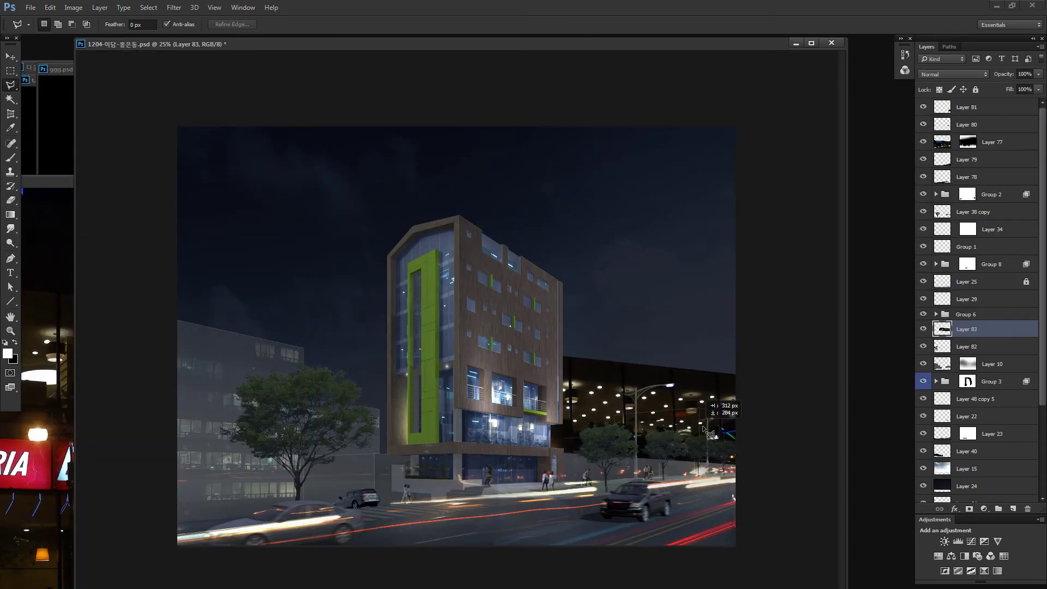
Step: Scale the interior layer to about 25% and flip it horizontally
{"action": "key", "text": "ctrl+t"}
{"action": "scroll", "coordinate": [649, 416], "scroll_direction": "up", "scroll_amount": 5}
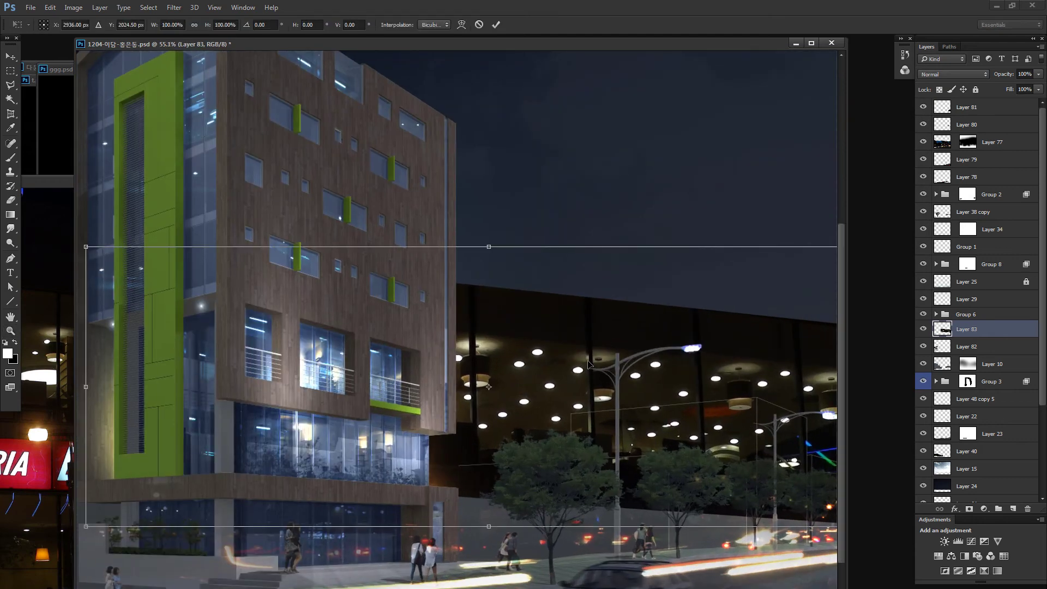
{"action": "mouse_move", "coordinate": [837, 247]}
{"action": "left_mouse_down"}
{"action": "mouse_move", "coordinate": [86, 455]}
{"action": "mouse_move", "coordinate": [767, 436]}
{"action": "mouse_move", "coordinate": [744, 438]}
{"action": "mouse_move", "coordinate": [759, 443]}
{"action": "left_mouse_up"}
{"action": "right_click", "coordinate": [720, 434]}
{"action": "left_click", "coordinate": [748, 588]}
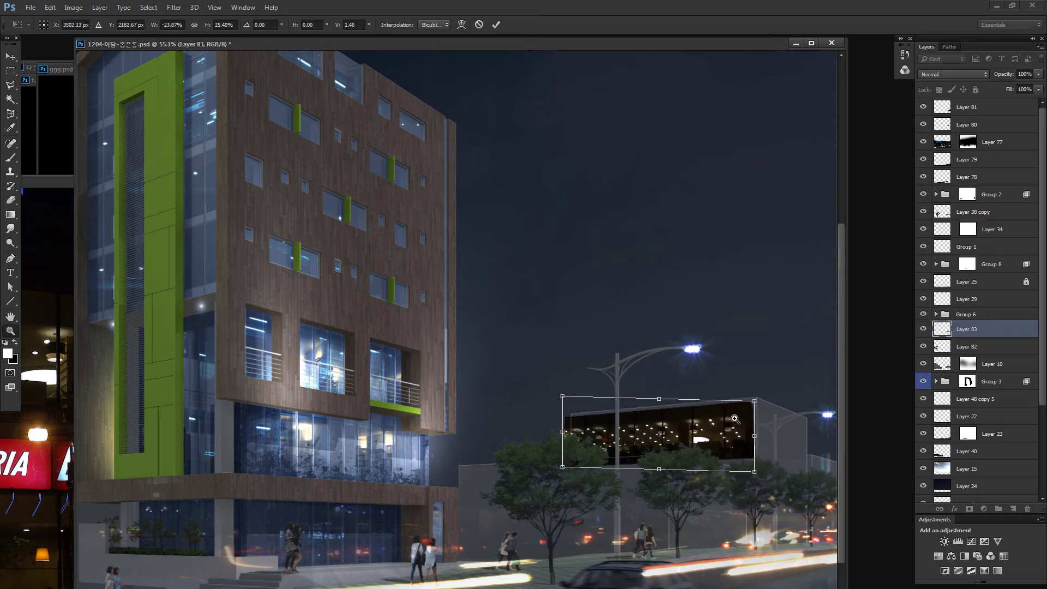
{"action": "key", "text": "Return"}
Step: Set Layer 83 to Color Dodge, then nudge and skew its light dots onto the right building
{"action": "left_click", "coordinate": [954, 74]}
{"action": "left_click", "coordinate": [967, 159]}
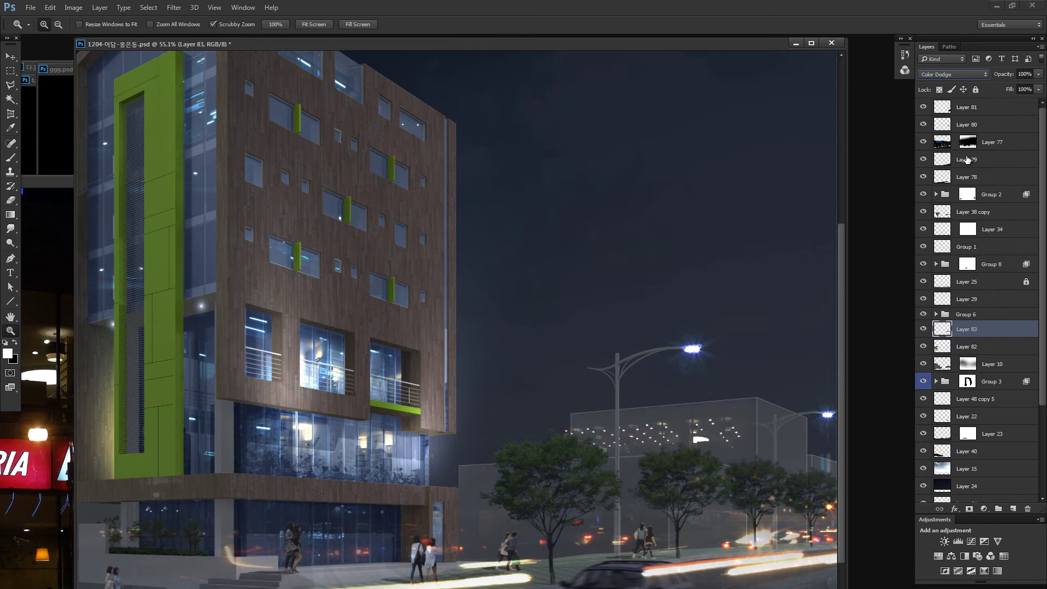
{"action": "left_click_drag", "start_coordinate": [720, 437], "coordinate": [731, 440]}
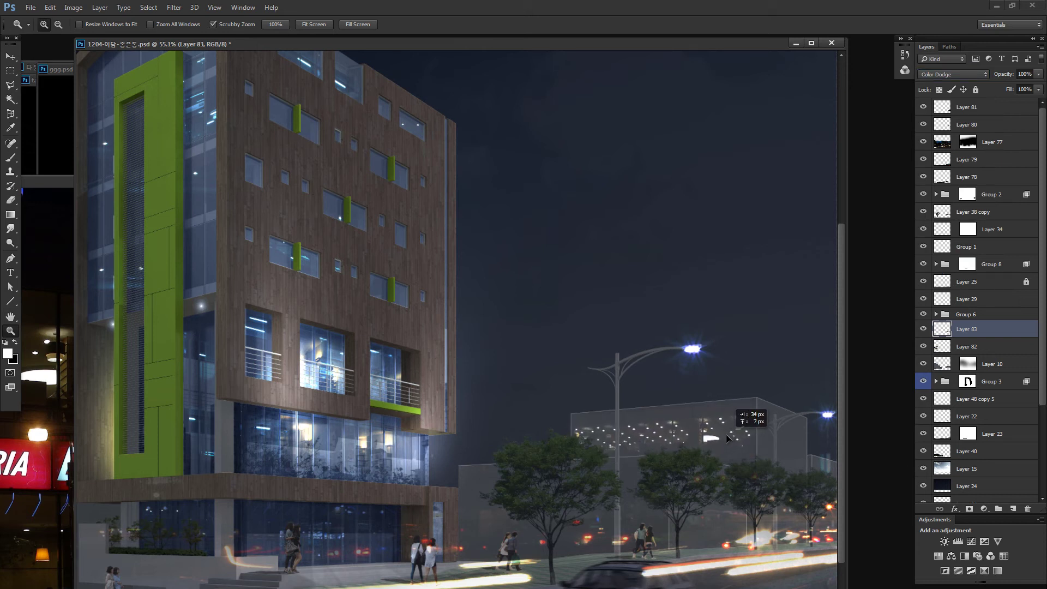
{"action": "key", "text": "ctrl+t"}
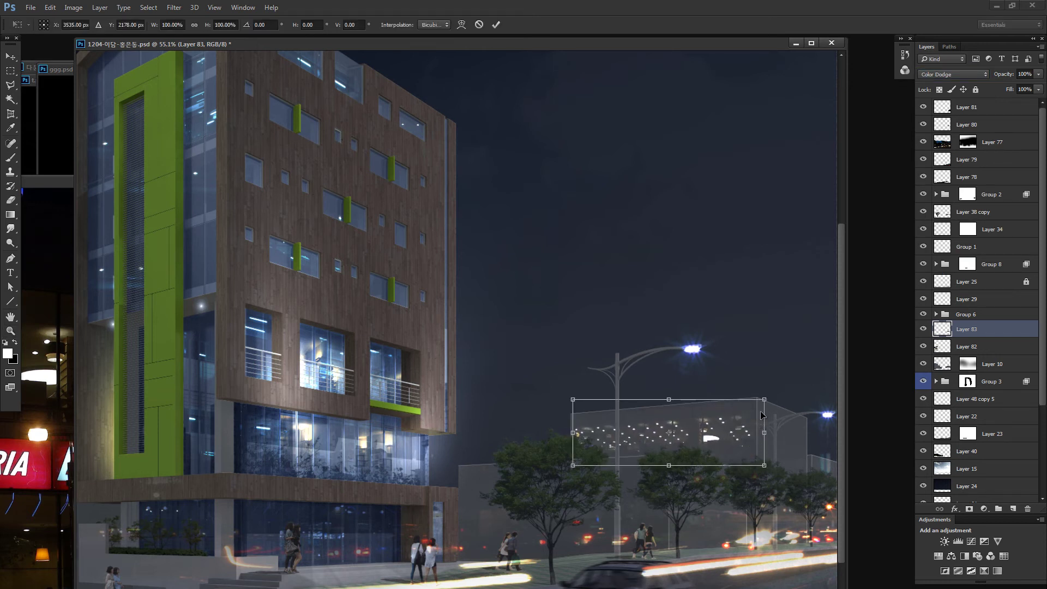
{"action": "left_click_drag", "start_coordinate": [747, 438], "coordinate": [749, 437]}
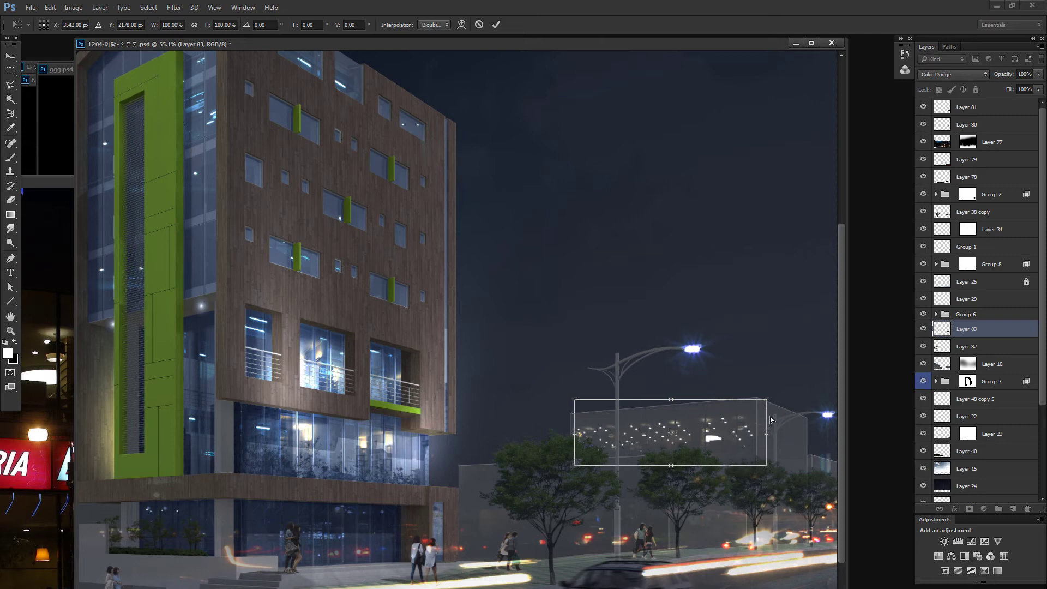
{"action": "left_click_drag", "start_coordinate": [767, 399], "coordinate": [770, 395]}
{"action": "key", "text": "Return"}
{"action": "key", "text": "z"}
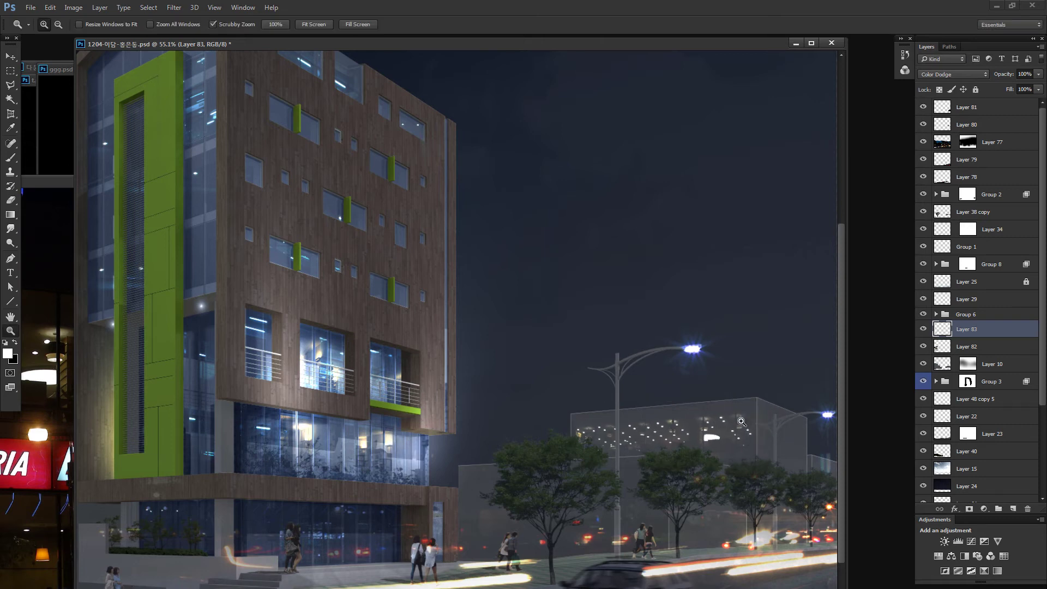
{"action": "left_click", "coordinate": [762, 423]}
Step: Lasso the lights around the lamp post and Alt-drag a copy to the right
{"action": "key", "text": "l"}
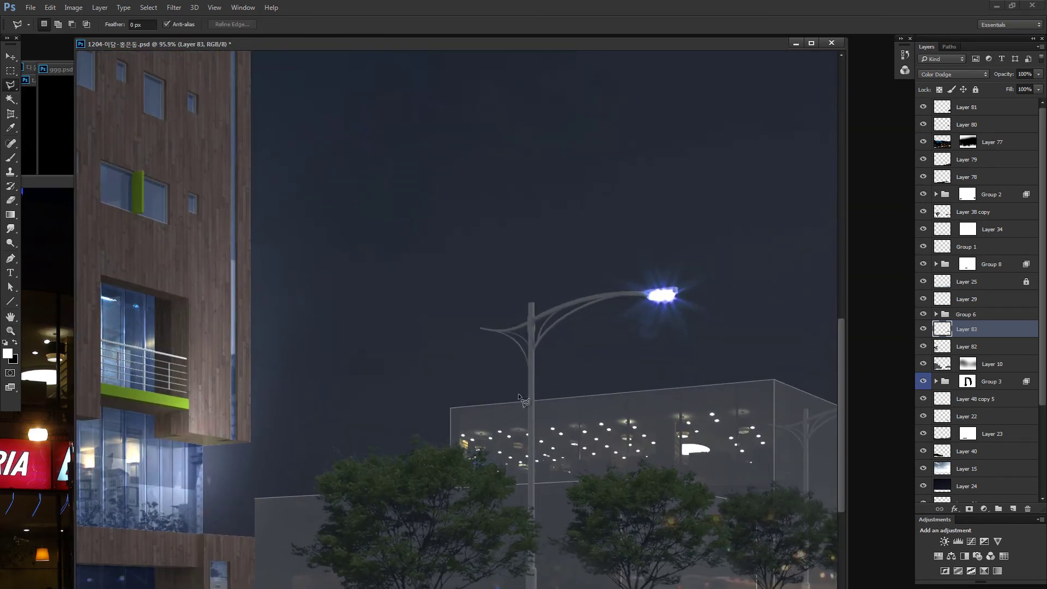
{"action": "key", "text": "shift+l"}
{"action": "left_click_drag", "start_coordinate": [518, 398], "coordinate": [540, 431]}
{"action": "left_click_drag", "start_coordinate": [378, 399], "coordinate": [301, 311]}
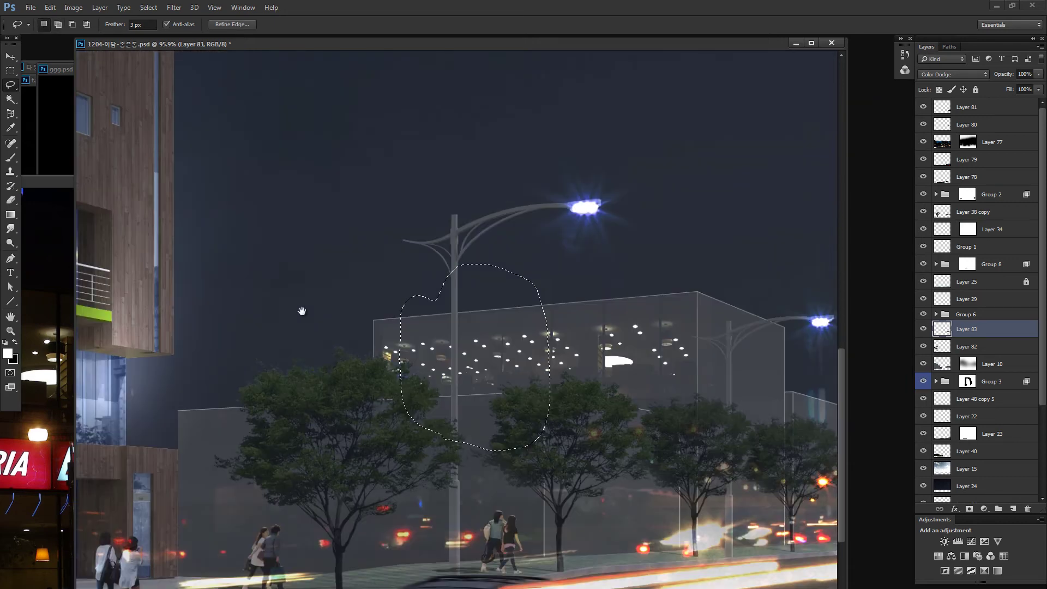
{"action": "mouse_move", "coordinate": [466, 355]}
{"action": "left_mouse_down"}
{"action": "mouse_move", "coordinate": [798, 364]}
{"action": "mouse_move", "coordinate": [686, 352]}
{"action": "left_mouse_up"}
Step: Flip the copied lights horizontally, then undo the narrowing so they keep their width
{"action": "key", "text": "ctrl+t"}
{"action": "right_click", "coordinate": [737, 362]}
{"action": "left_click", "coordinate": [783, 516]}
{"action": "left_click_drag", "start_coordinate": [793, 290], "coordinate": [749, 305]}
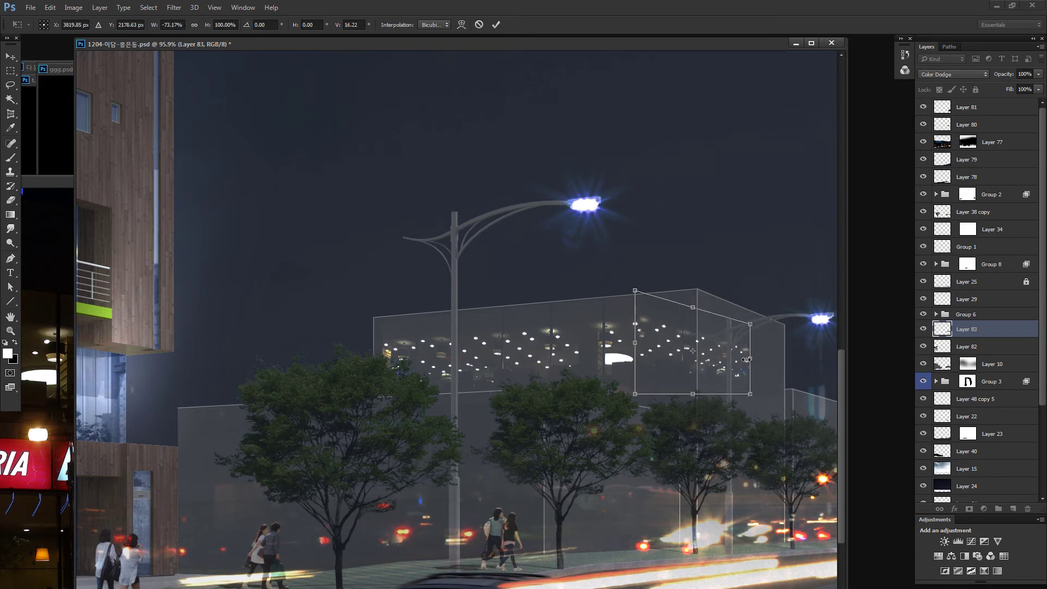
{"action": "left_click_drag", "start_coordinate": [750, 349], "coordinate": [729, 354]}
{"action": "key", "text": "Return"}
{"action": "key", "text": "ctrl+z"}
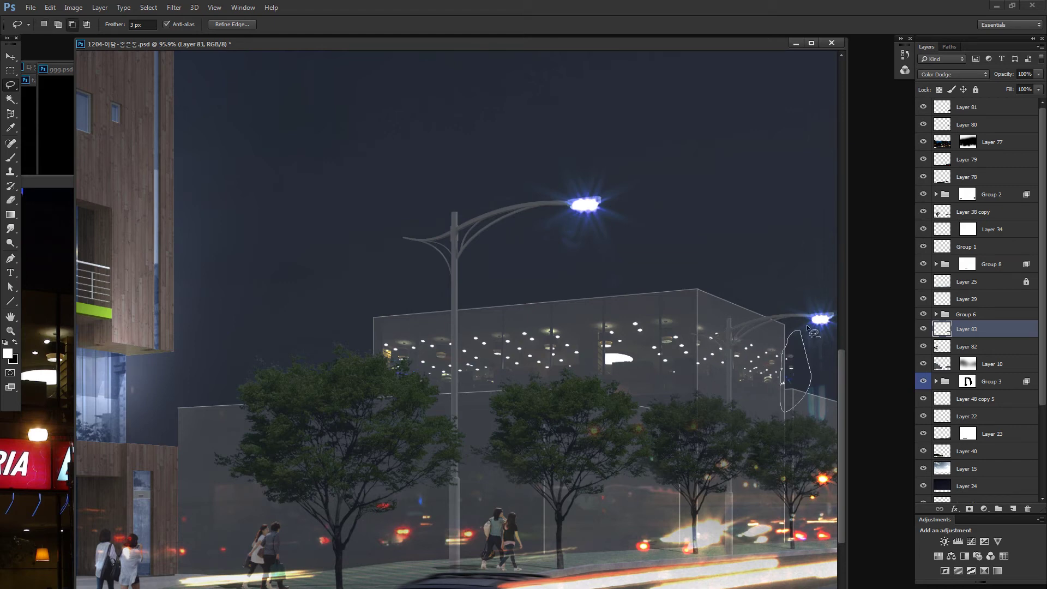
Step: Delete the stray lights inside the selection, deselect, and zoom out to the whole building
{"action": "key", "text": "Delete"}
{"action": "key", "text": "ctrl+d"}
{"action": "key", "text": "ctrl+minus"}
{"action": "key", "text": "ctrl+minus"}
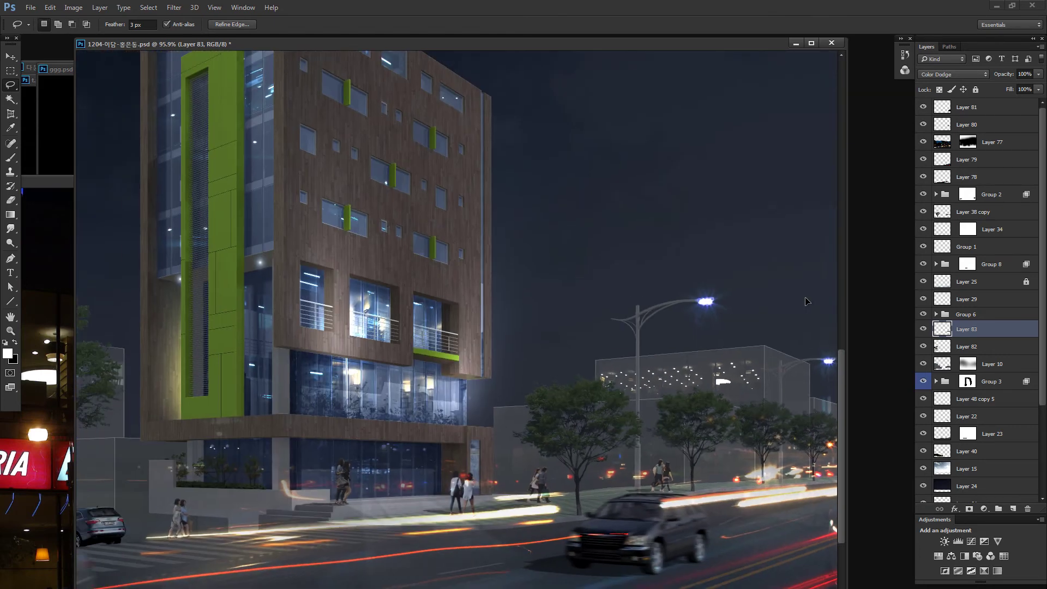
{"action": "key", "text": "ctrl+minus"}
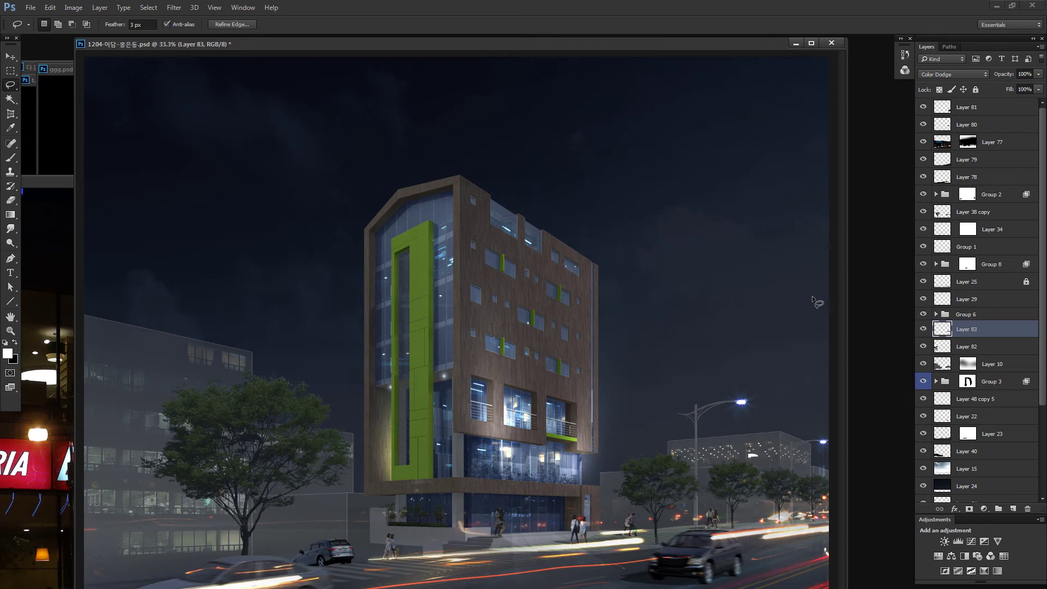
Step: Close the Lotteria photo, ggg.psd (answering its save prompt), t.psd and the spotlight image
{"action": "left_click", "coordinate": [40, 217]}
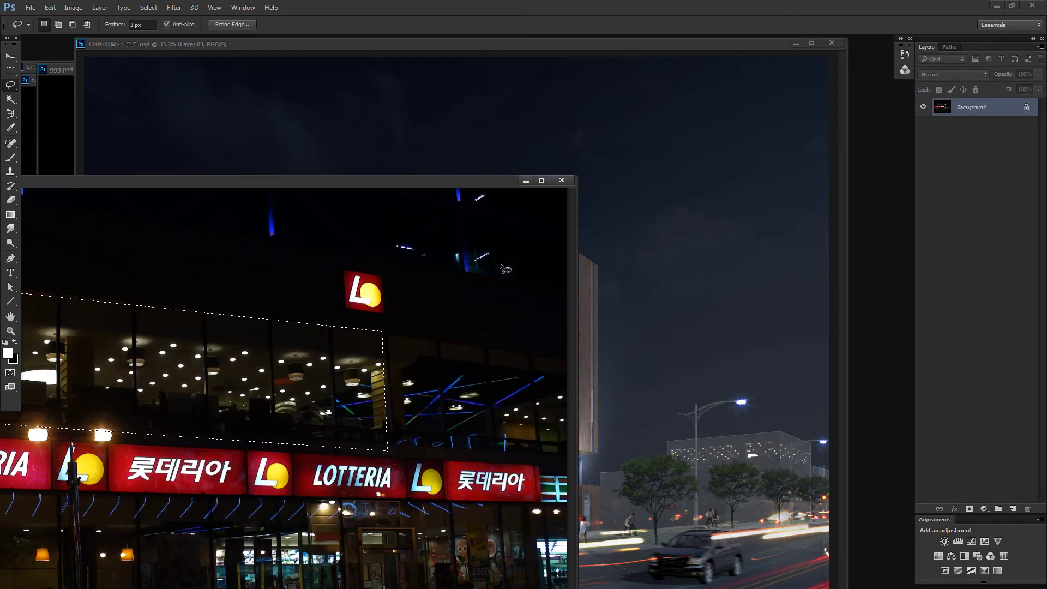
{"action": "left_click", "coordinate": [562, 181]}
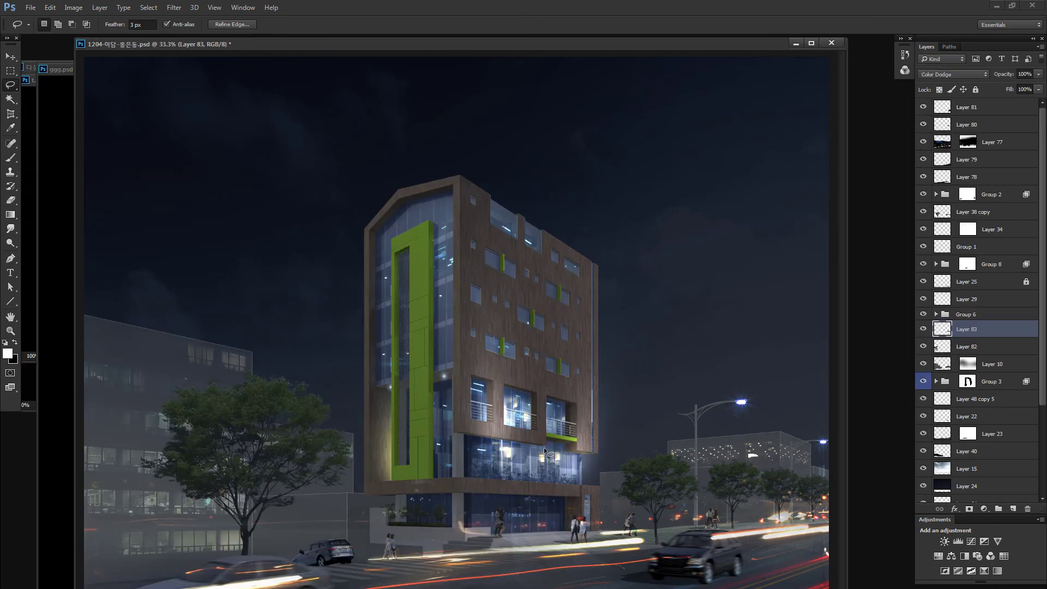
{"action": "key", "text": "ctrl+minus"}
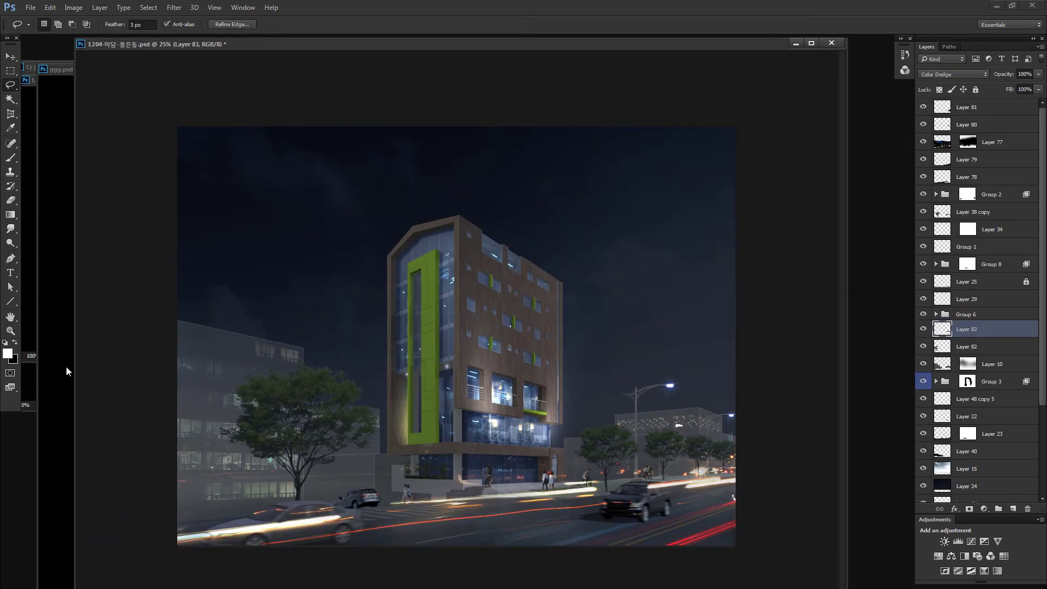
{"action": "left_click", "coordinate": [66, 371]}
{"action": "left_click", "coordinate": [579, 68]}
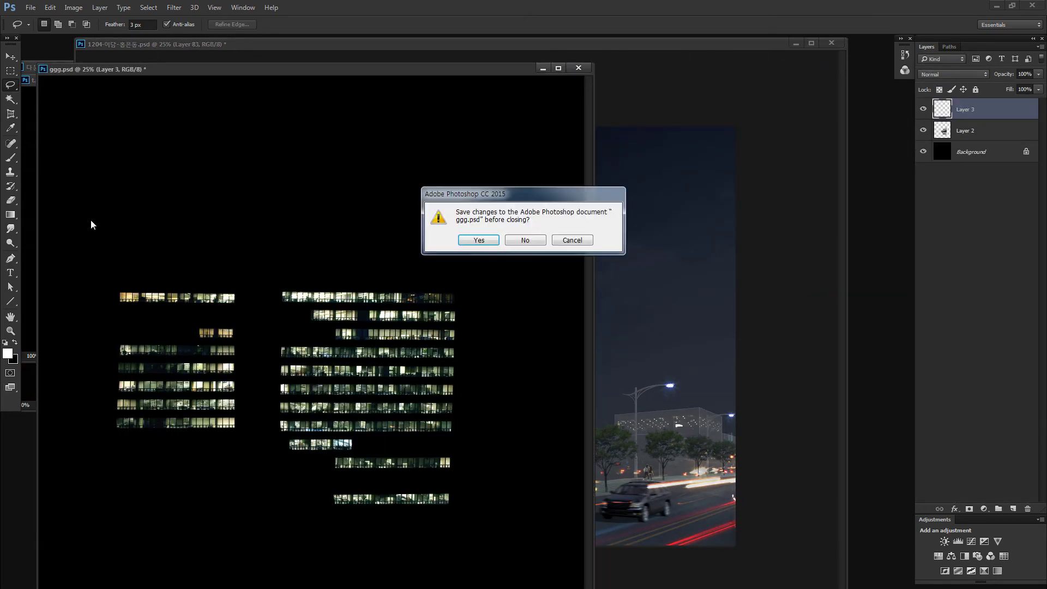
{"action": "left_click", "coordinate": [525, 241]}
{"action": "left_click", "coordinate": [68, 211]}
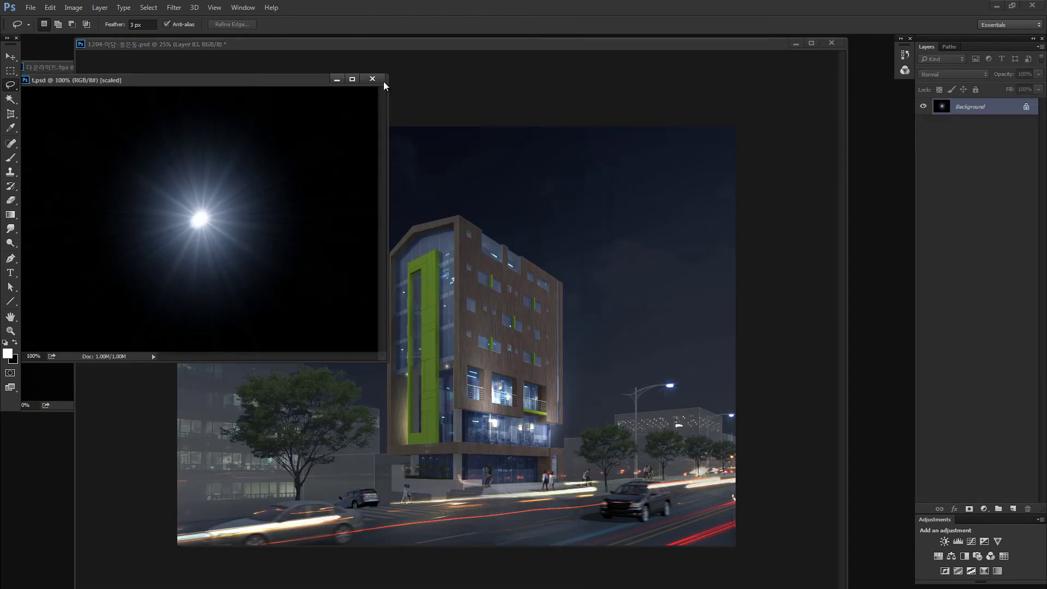
{"action": "left_click", "coordinate": [373, 79]}
{"action": "left_click", "coordinate": [55, 156]}
{"action": "left_click", "coordinate": [436, 64]}
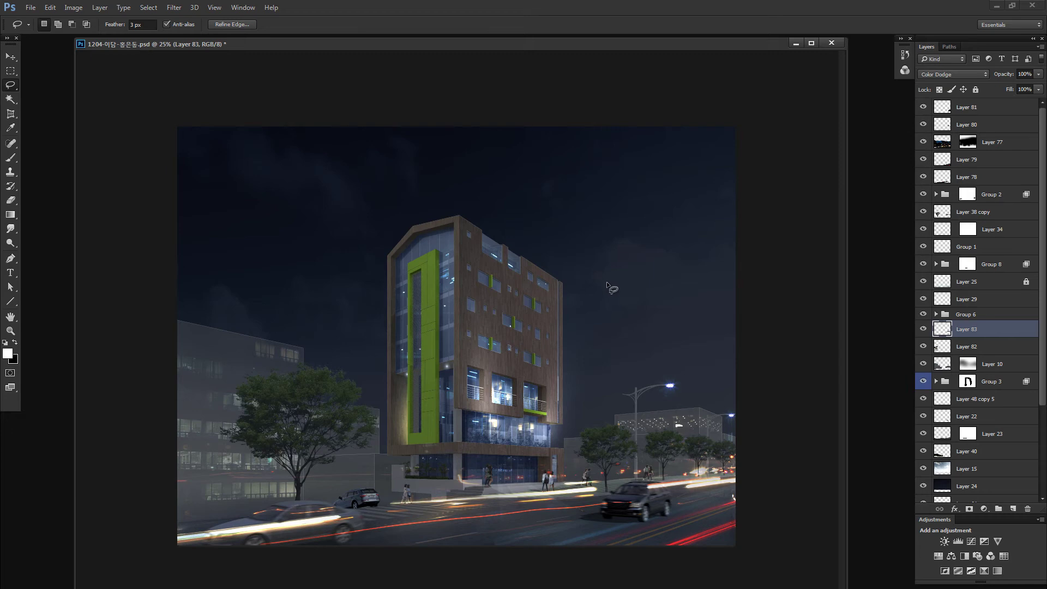
Step: Drag DSC_2805.JPG from the ACDSee Pro 3 browser into Photoshop
{"action": "key", "text": "alt+Tab"}
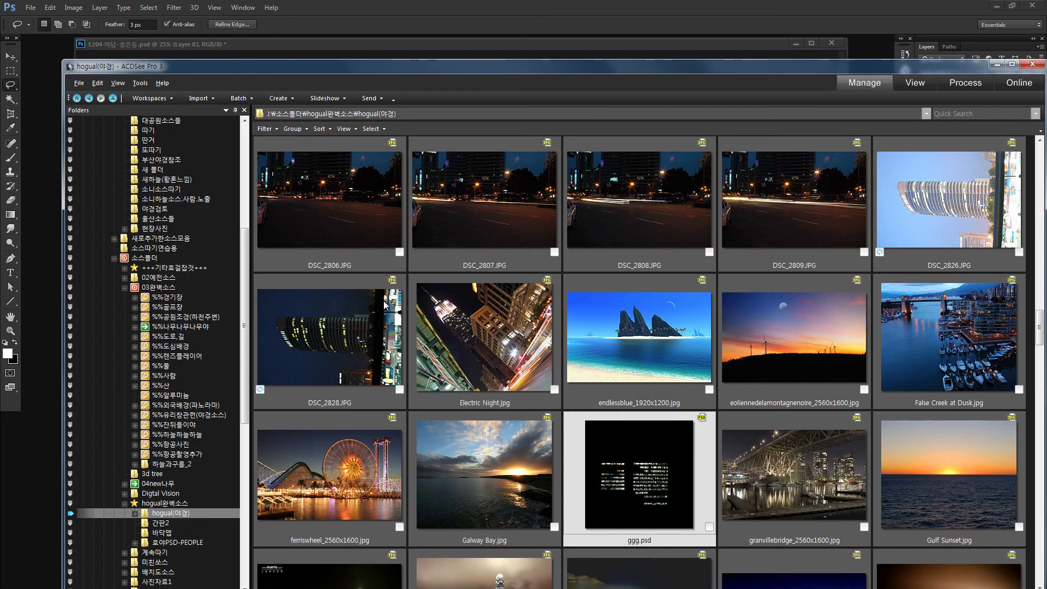
{"action": "scroll", "coordinate": [580, 294], "scroll_direction": "up", "scroll_amount": 3}
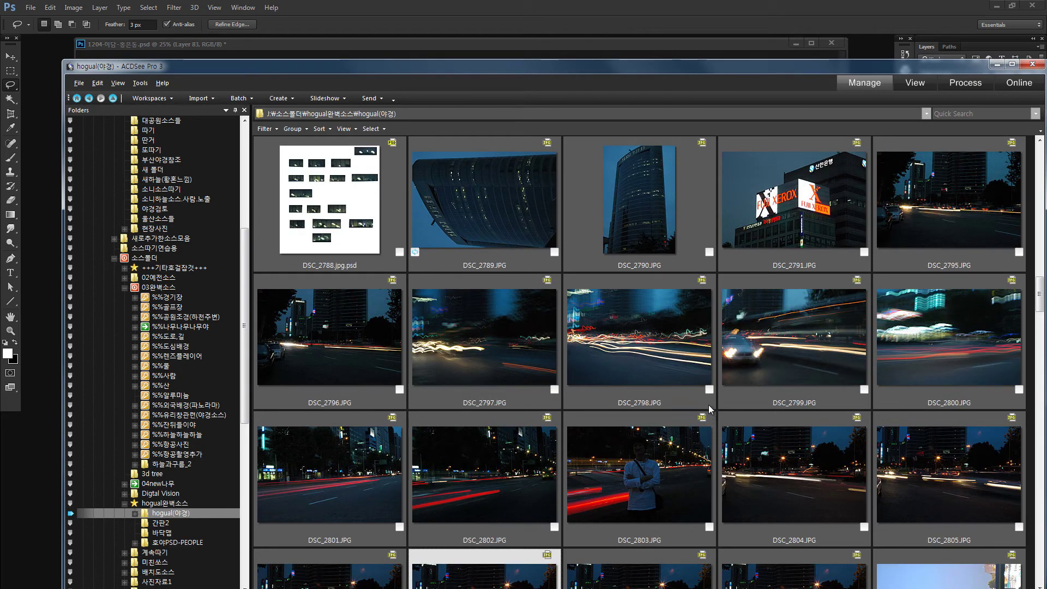
{"action": "left_click_drag", "start_coordinate": [968, 473], "coordinate": [20, 515]}
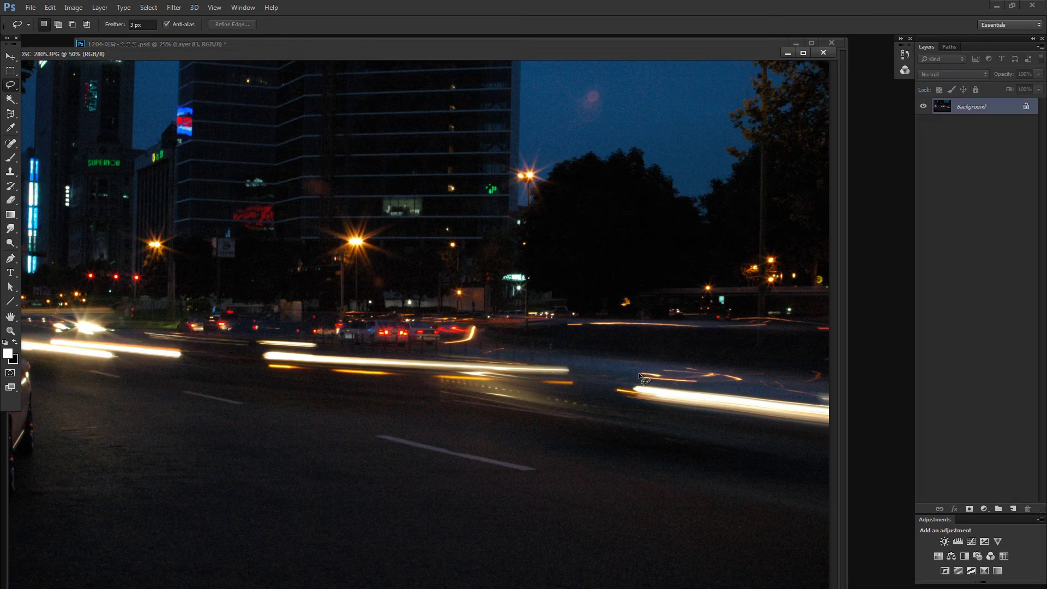
Step: Copy the photo's right-side light trails into the render as Layer 84, set to Color Dodge
{"action": "left_click_drag", "start_coordinate": [614, 375], "coordinate": [845, 366]}
{"action": "double_click", "coordinate": [659, 55]}
{"action": "left_click_drag", "start_coordinate": [182, 371], "coordinate": [386, 462]}
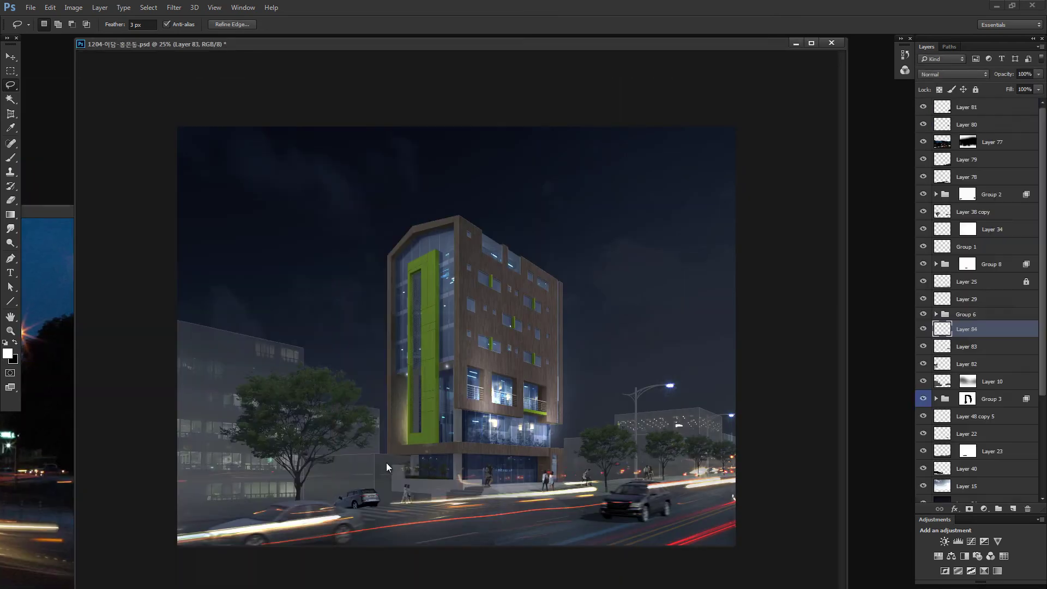
{"action": "mouse_move", "coordinate": [942, 323]}
{"action": "left_mouse_down"}
{"action": "mouse_move", "coordinate": [969, 186]}
{"action": "mouse_move", "coordinate": [969, 202]}
{"action": "left_mouse_up"}
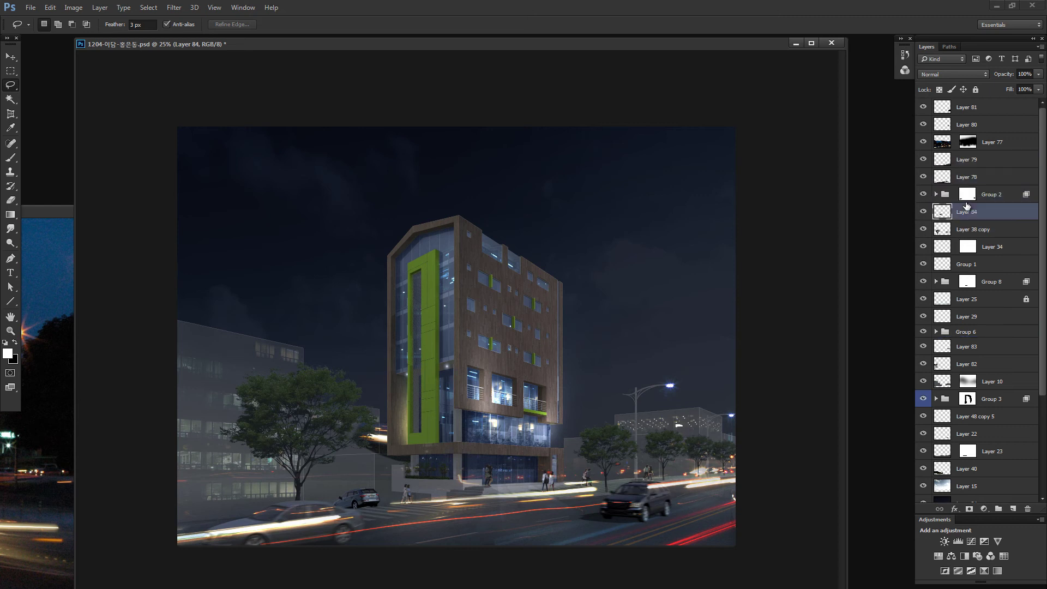
{"action": "left_click", "coordinate": [953, 74]}
{"action": "left_click", "coordinate": [951, 156]}
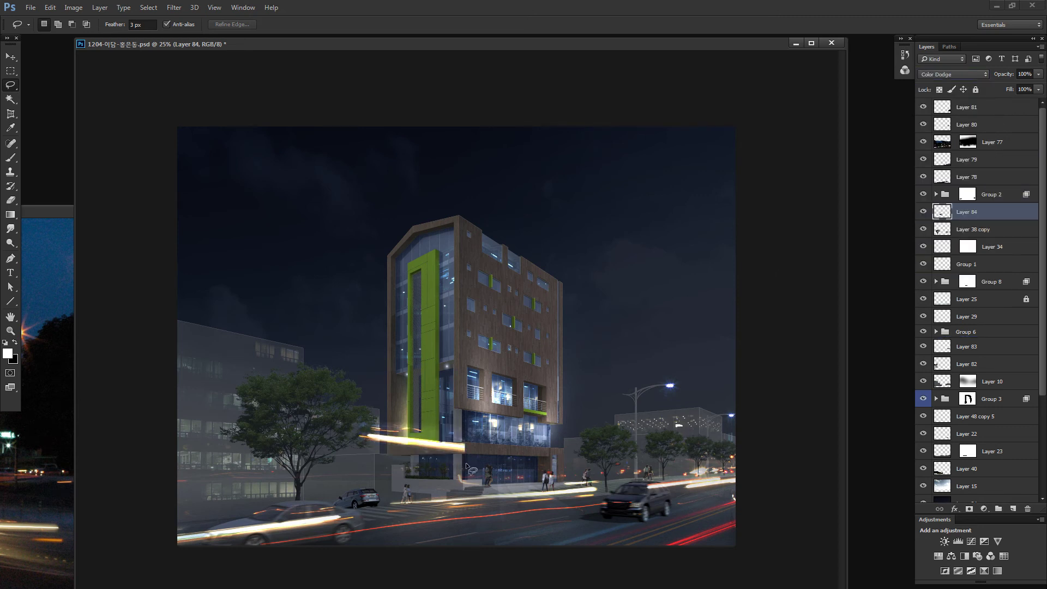
Step: Move the light trail onto the street, flip it horizontally, and stretch it wider and shorter
{"action": "key", "text": "v"}
{"action": "left_click_drag", "start_coordinate": [442, 429], "coordinate": [277, 503]}
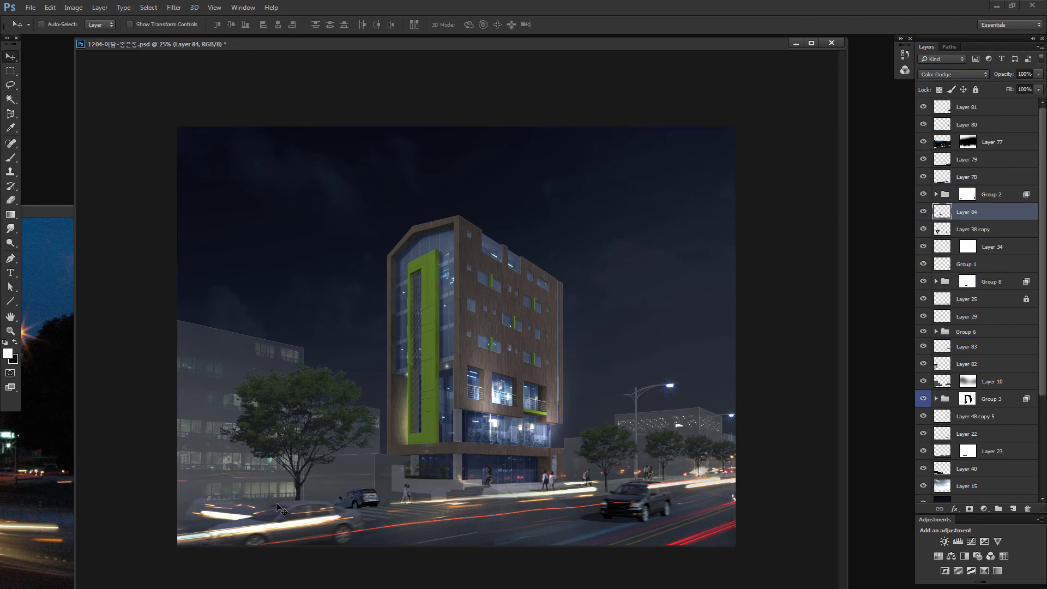
{"action": "key", "text": "ctrl+t"}
{"action": "right_click", "coordinate": [248, 508]}
{"action": "left_click", "coordinate": [267, 483]}
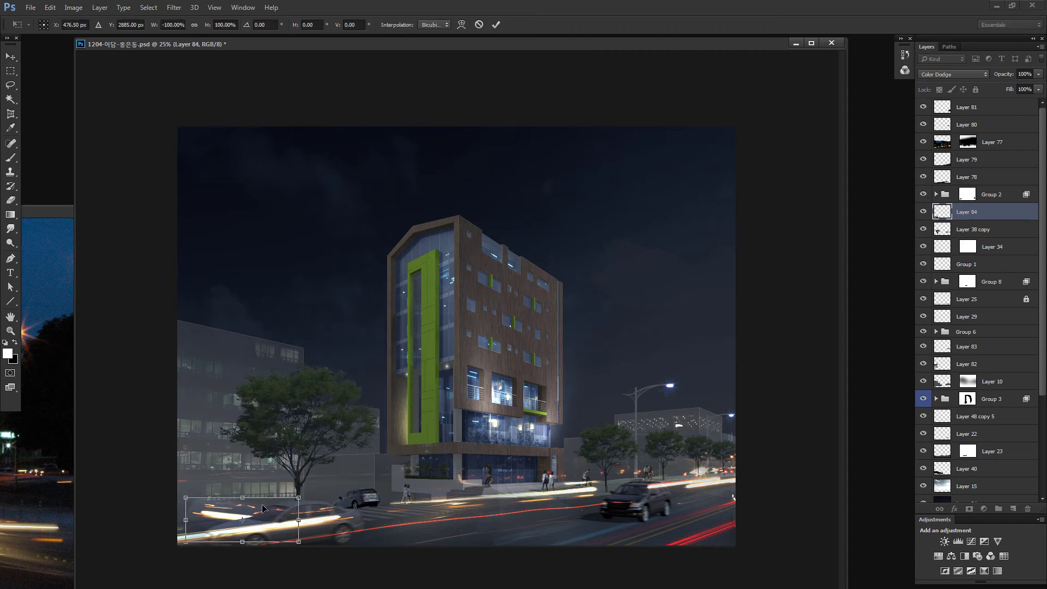
{"action": "mouse_move", "coordinate": [255, 512]}
{"action": "left_mouse_down"}
{"action": "mouse_move", "coordinate": [242, 517]}
{"action": "mouse_move", "coordinate": [313, 515]}
{"action": "mouse_move", "coordinate": [241, 486]}
{"action": "mouse_move", "coordinate": [241, 495]}
{"action": "left_mouse_up"}
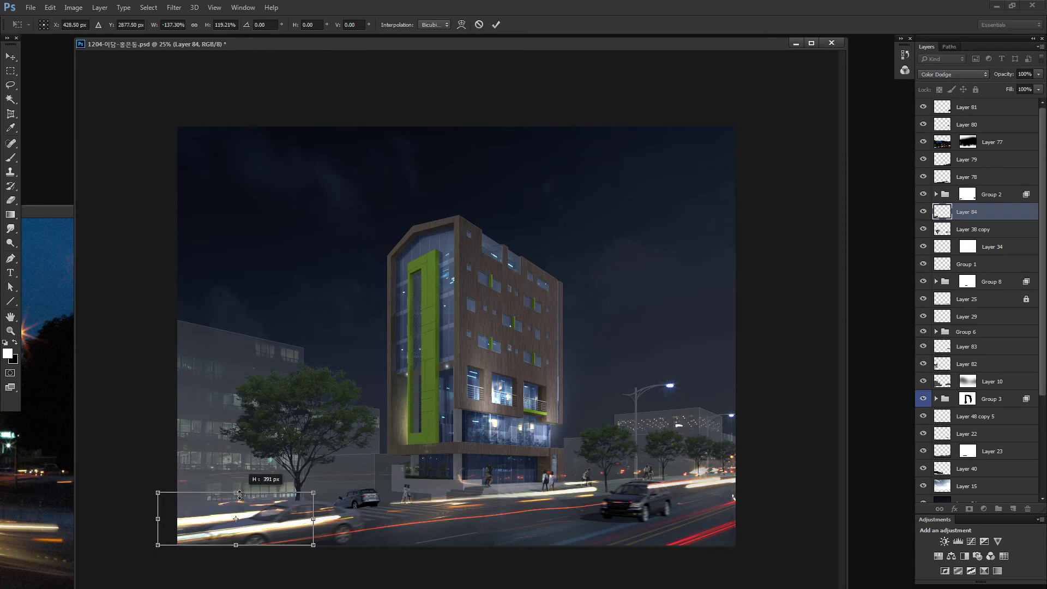
{"action": "mouse_move", "coordinate": [313, 515]}
{"action": "left_mouse_down"}
{"action": "mouse_move", "coordinate": [373, 516]}
{"action": "mouse_move", "coordinate": [472, 361]}
{"action": "left_mouse_up"}
{"action": "key", "text": "Return"}
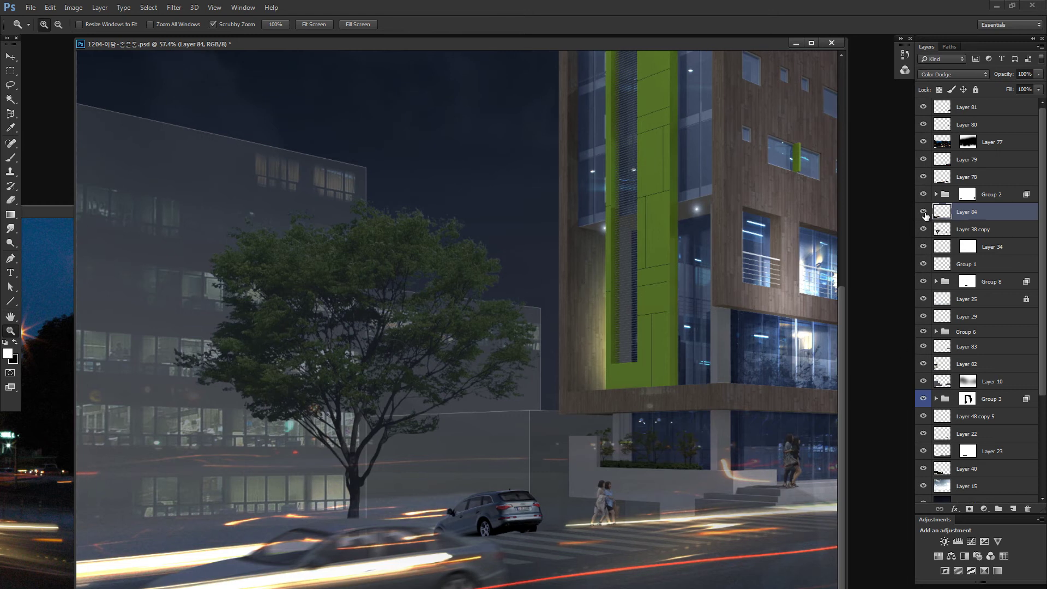
Step: Nudge the lower-left streak into place and adjust its brightness with Brightness/Contrast
{"action": "left_click", "coordinate": [924, 213]}
{"action": "left_click_drag", "start_coordinate": [263, 541], "coordinate": [349, 527]}
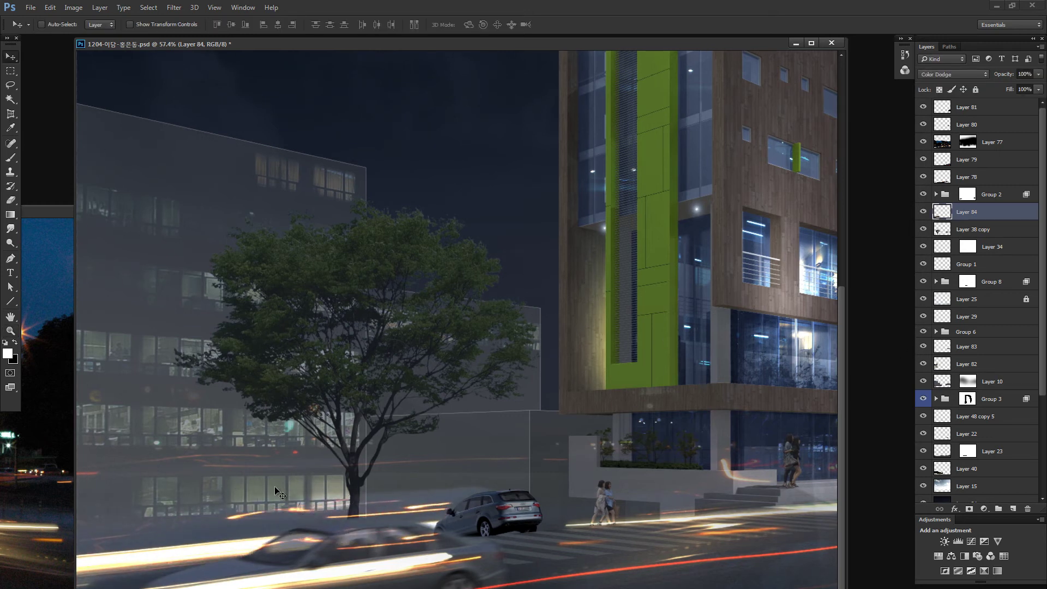
{"action": "key", "text": "e"}
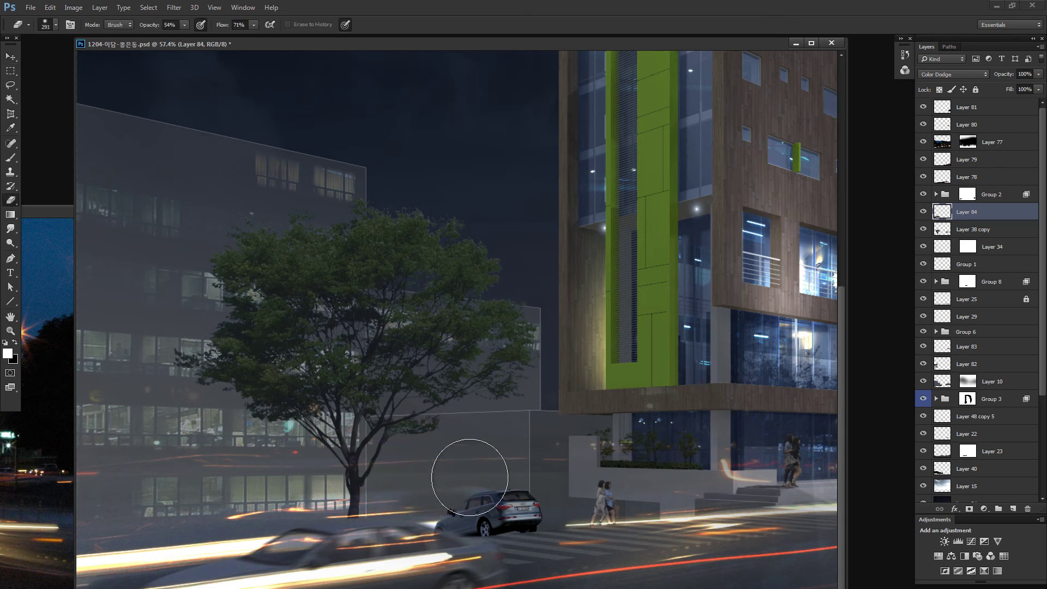
{"action": "key", "text": "ctrl+alt+b"}
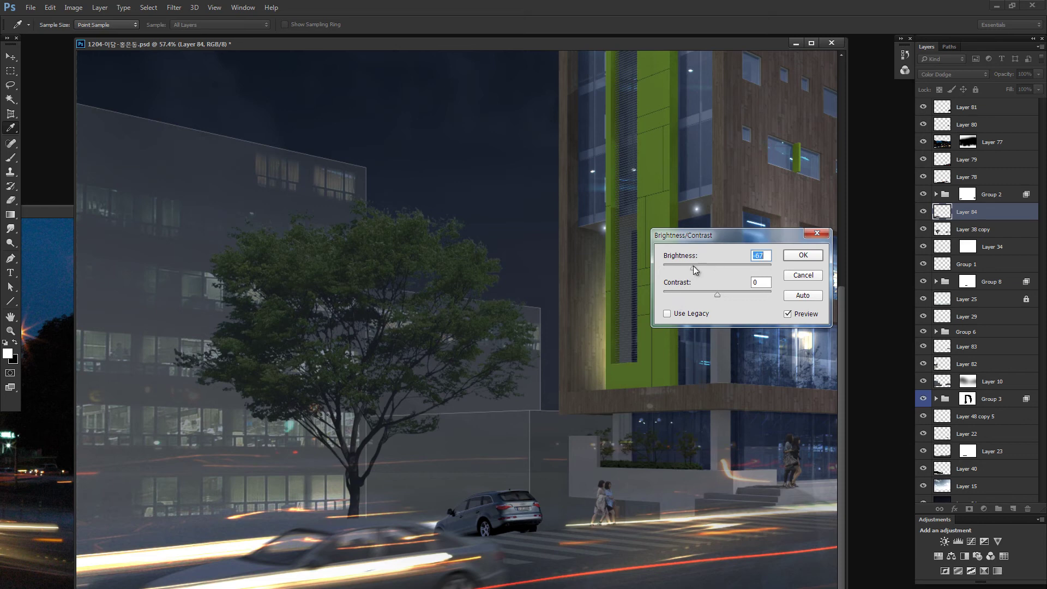
{"action": "left_click", "coordinate": [803, 255]}
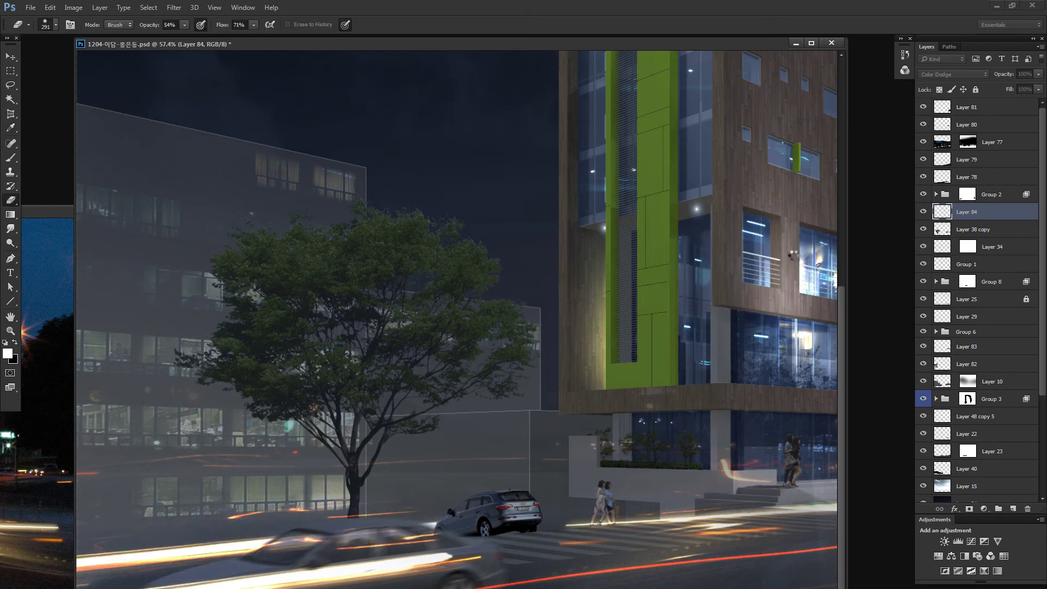
{"action": "key", "text": "ctrl+minus"}
{"action": "key", "text": "ctrl+minus"}
{"action": "key", "text": "ctrl+minus"}
Step: Drop the orange lens flare onto the cars as a Screen layer above Group 2
{"action": "key", "text": "ctrl+Tab"}
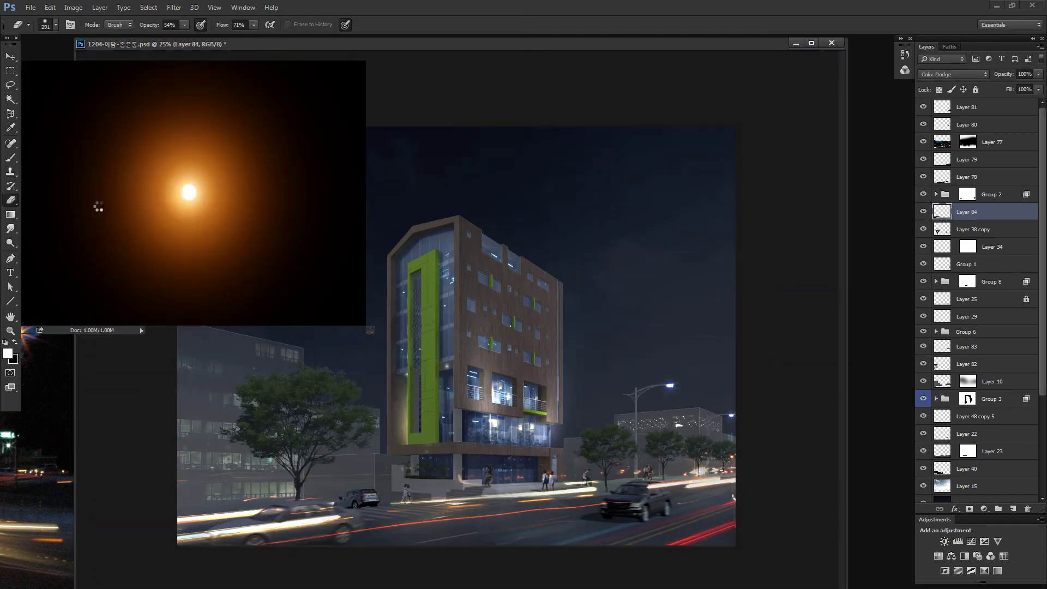
{"action": "key", "text": "v"}
{"action": "left_click_drag", "start_coordinate": [116, 195], "coordinate": [545, 327]}
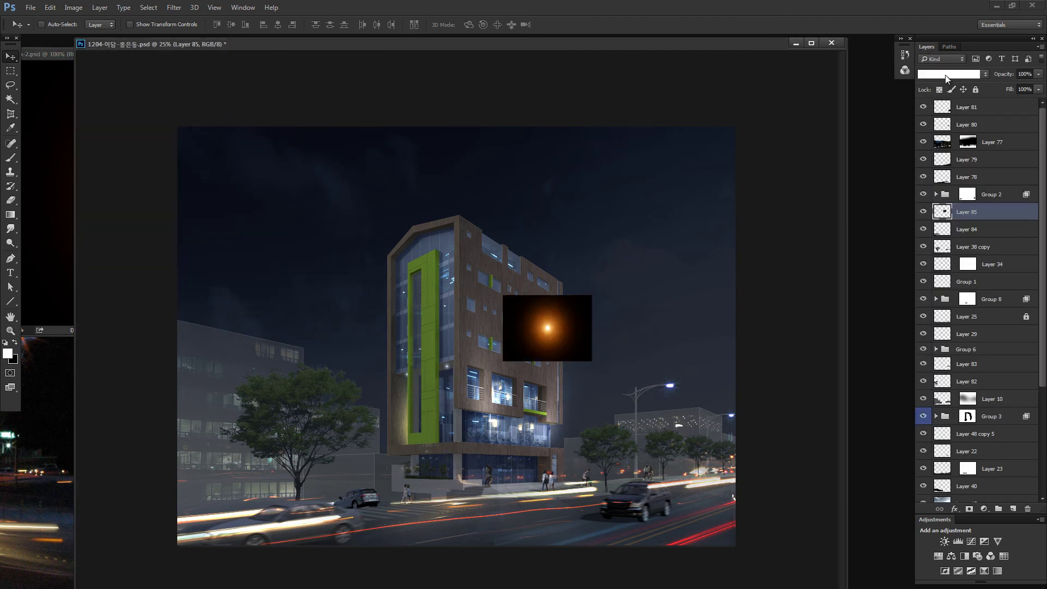
{"action": "left_click", "coordinate": [946, 74]}
{"action": "left_click", "coordinate": [952, 157]}
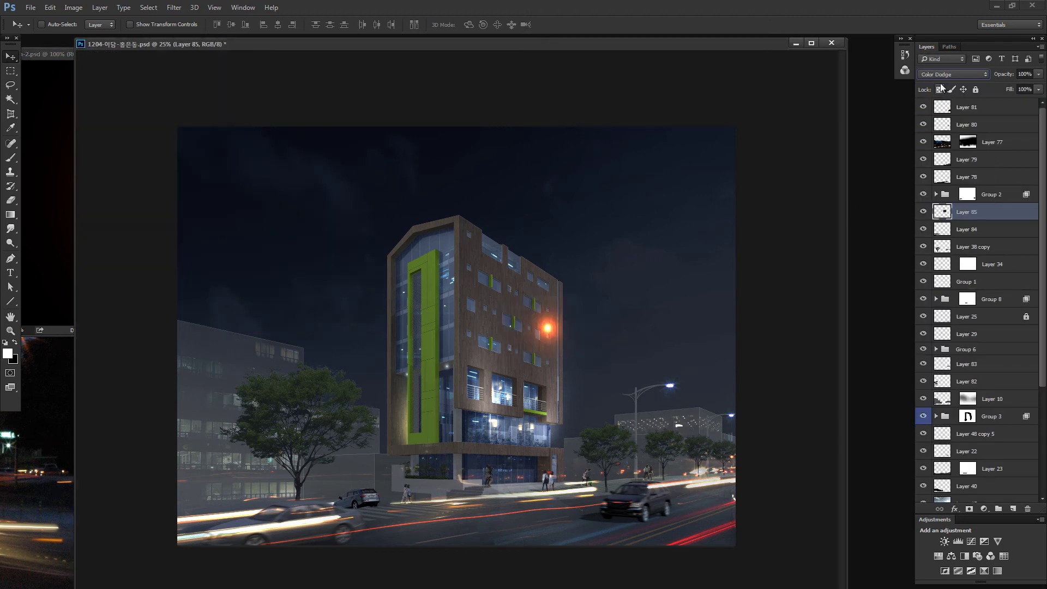
{"action": "left_click", "coordinate": [941, 75]}
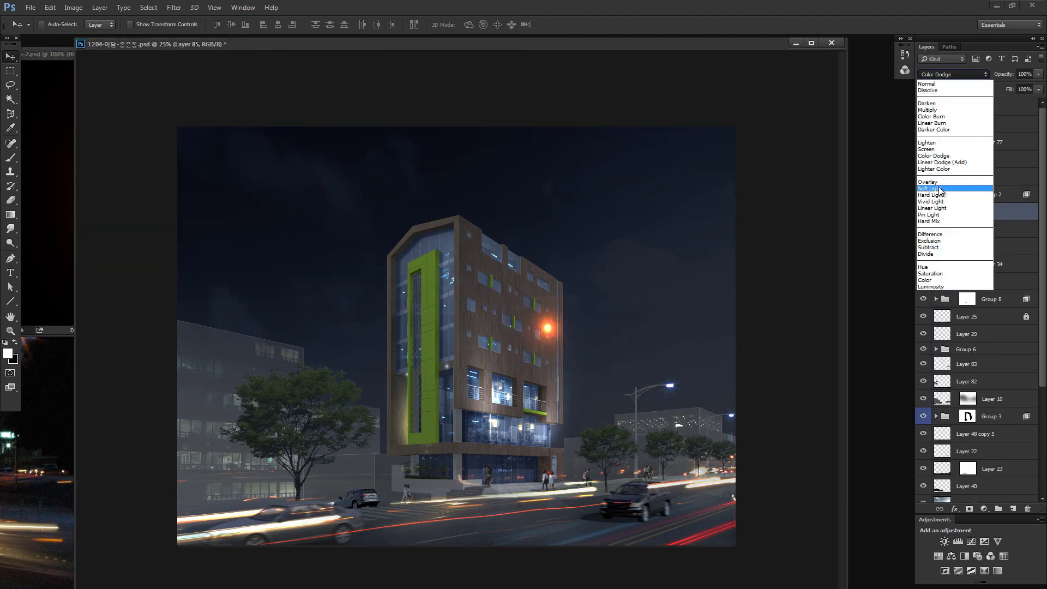
{"action": "left_click", "coordinate": [938, 149]}
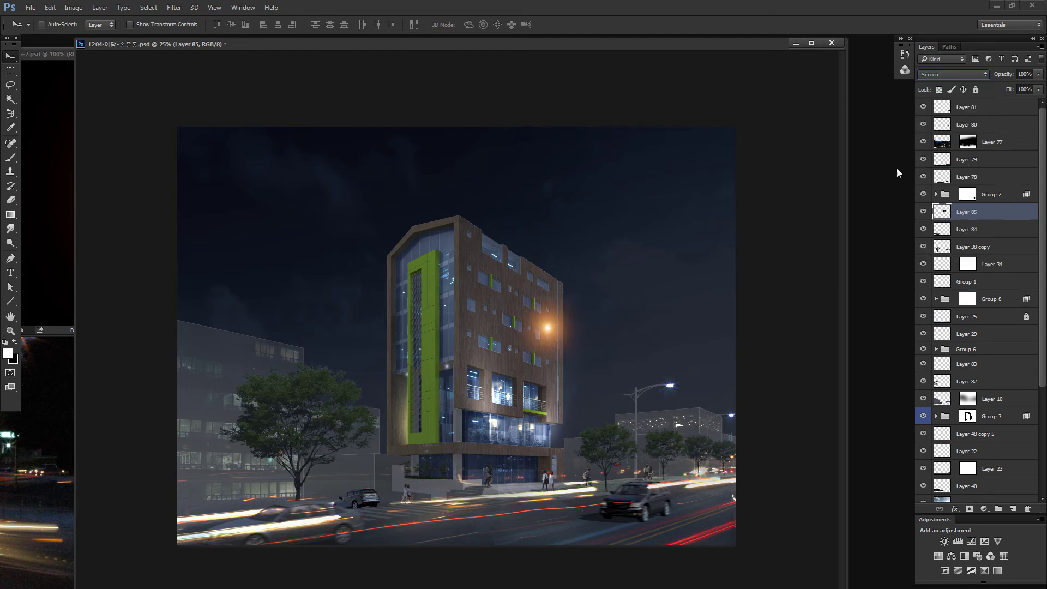
{"action": "left_click_drag", "start_coordinate": [392, 384], "coordinate": [573, 517]}
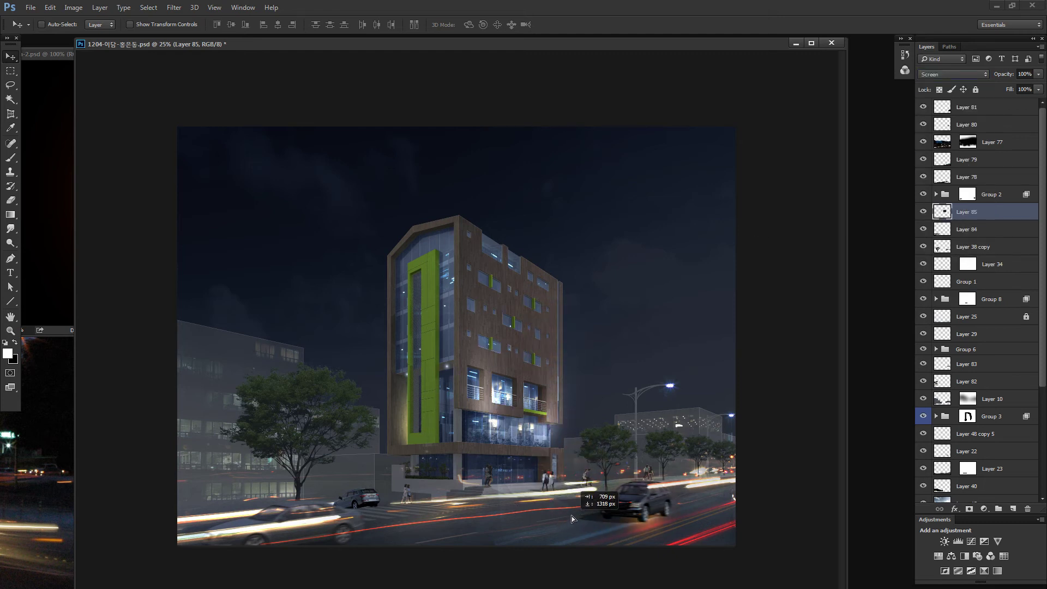
{"action": "left_click_drag", "start_coordinate": [940, 211], "coordinate": [960, 187]}
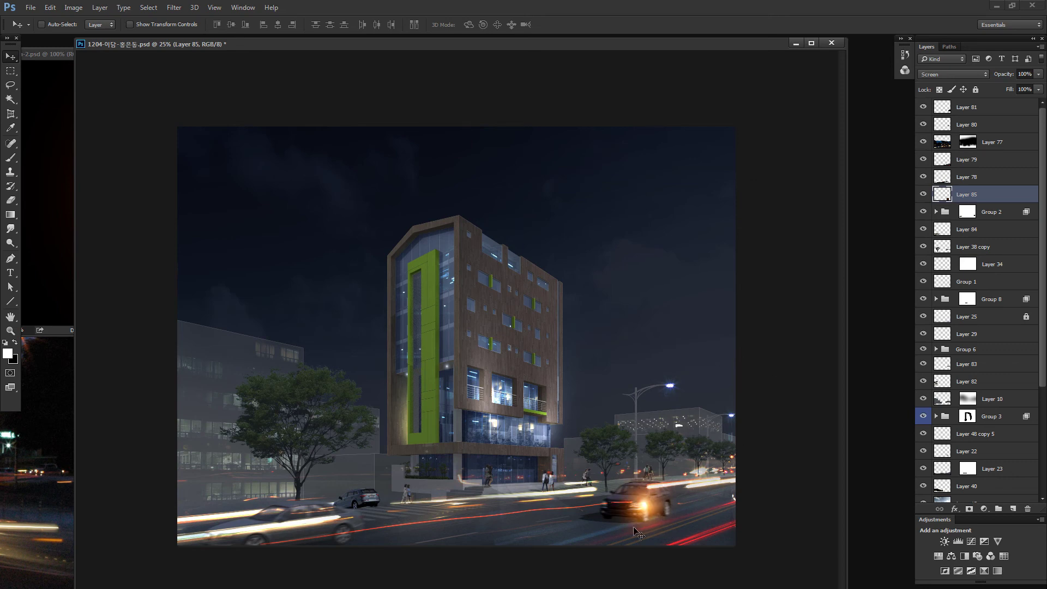
Step: Zoom in on the dark car and desaturate the flare to -76 with Hue/Saturation
{"action": "key", "text": "z"}
{"action": "left_click_drag", "start_coordinate": [647, 501], "coordinate": [708, 523]}
{"action": "key", "text": "i"}
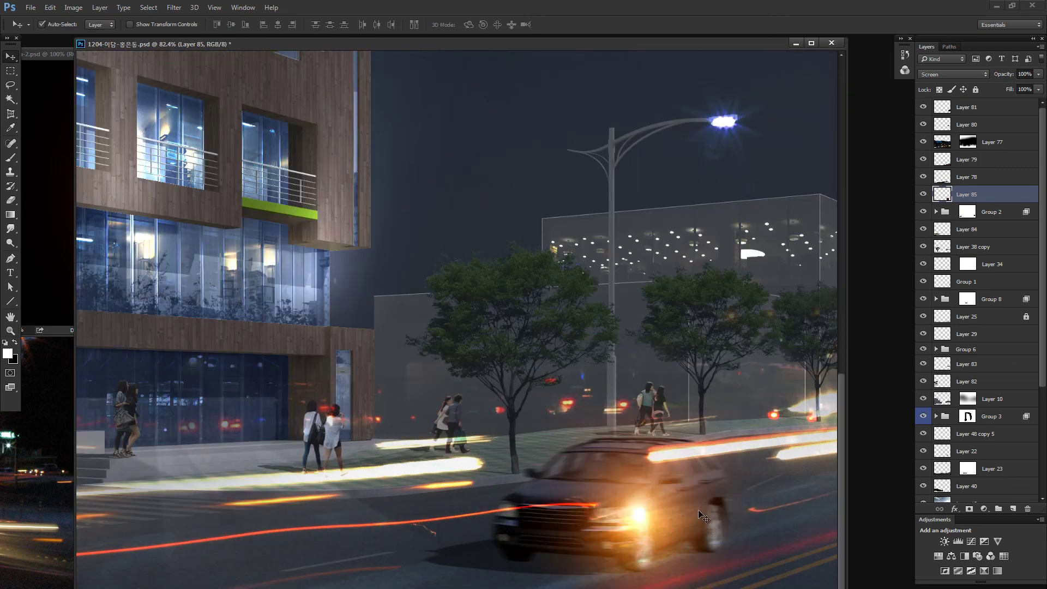
{"action": "key", "text": "ctrl+u"}
{"action": "left_click_drag", "start_coordinate": [740, 229], "coordinate": [748, 230]}
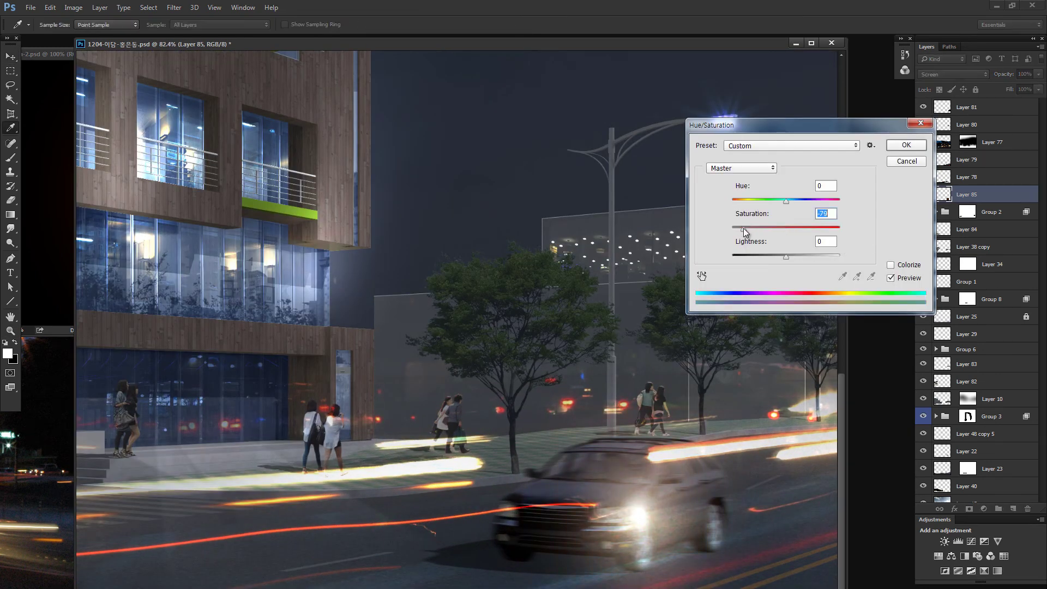
{"action": "left_click", "coordinate": [922, 145]}
Step: Flatten the glow vertically and position it on the car's headlight
{"action": "key", "text": "ctrl+t"}
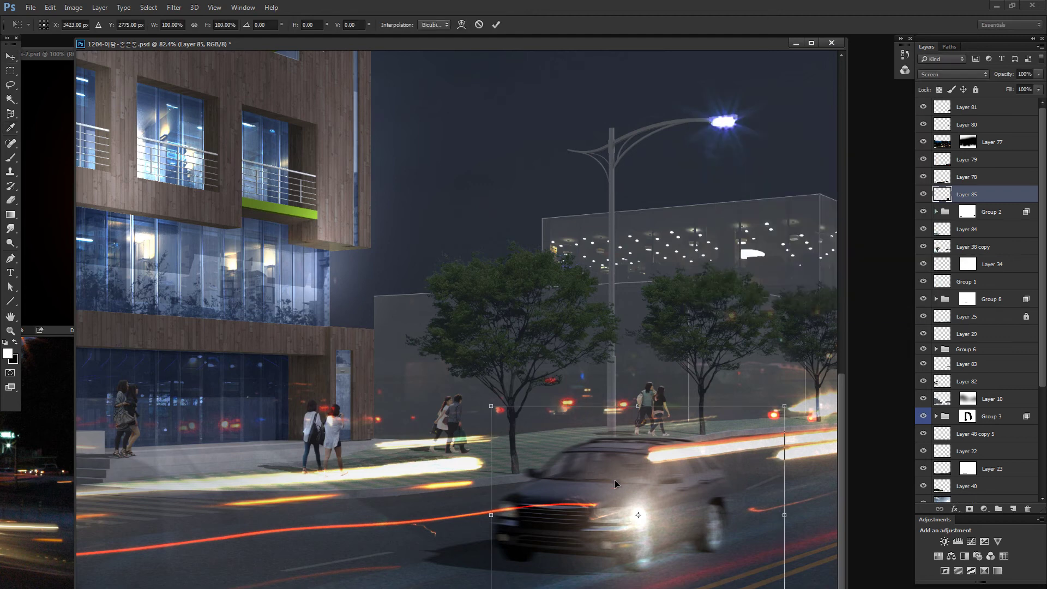
{"action": "left_click_drag", "start_coordinate": [637, 406], "coordinate": [636, 534]}
{"action": "mouse_move", "coordinate": [688, 569]}
{"action": "left_mouse_down"}
{"action": "mouse_move", "coordinate": [660, 503]}
{"action": "mouse_move", "coordinate": [516, 515]}
{"action": "mouse_move", "coordinate": [624, 516]}
{"action": "left_mouse_up"}
{"action": "key", "text": "Return"}
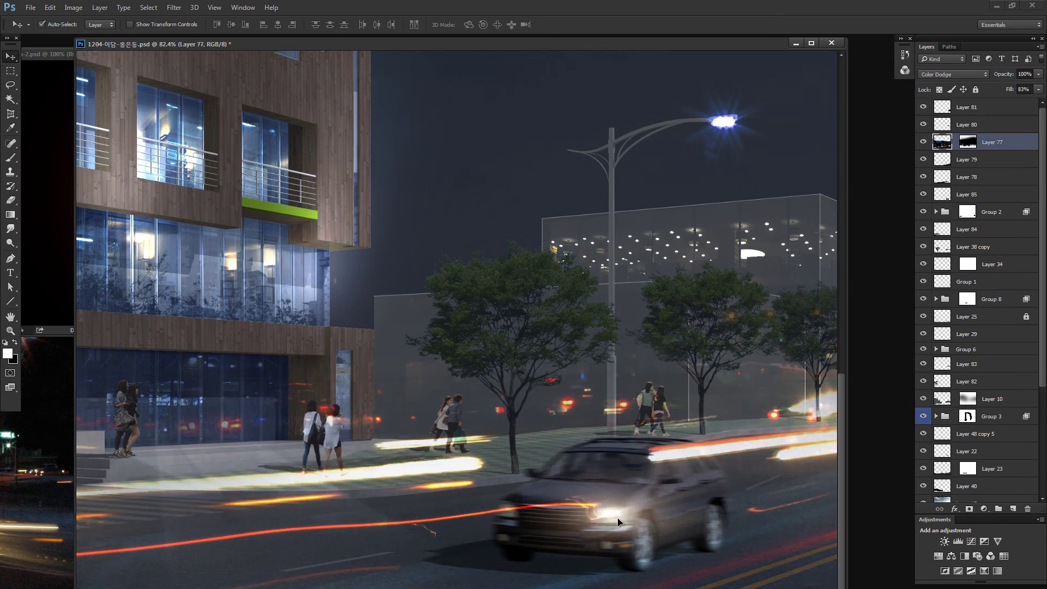
Step: Toggle Layers 80, 79, 78 and the headlight glow to compare, then reselect the glow layer
{"action": "left_click", "coordinate": [923, 124]}
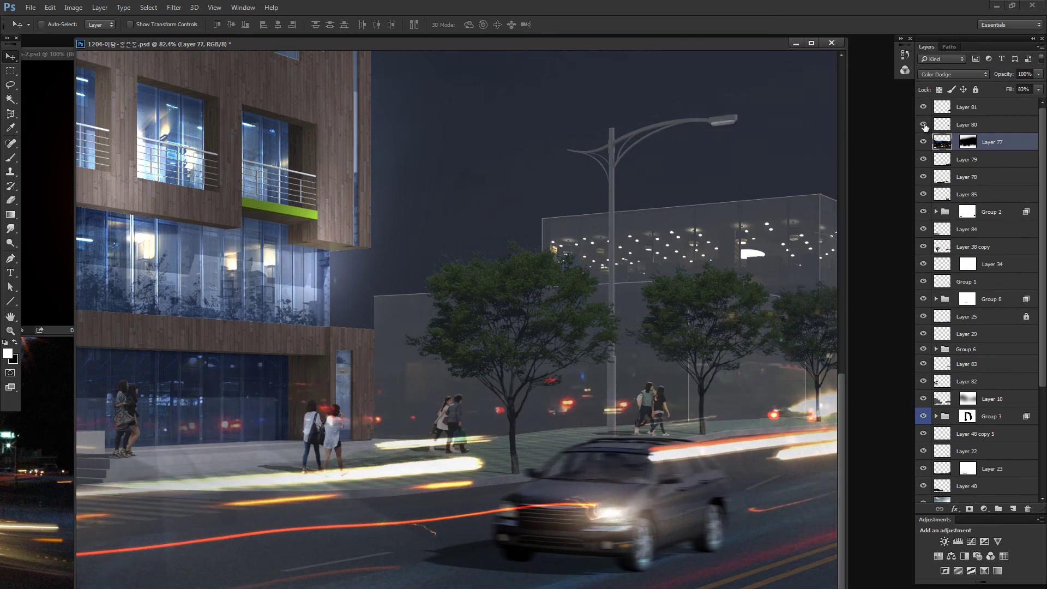
{"action": "left_click", "coordinate": [923, 160]}
{"action": "left_click", "coordinate": [923, 178]}
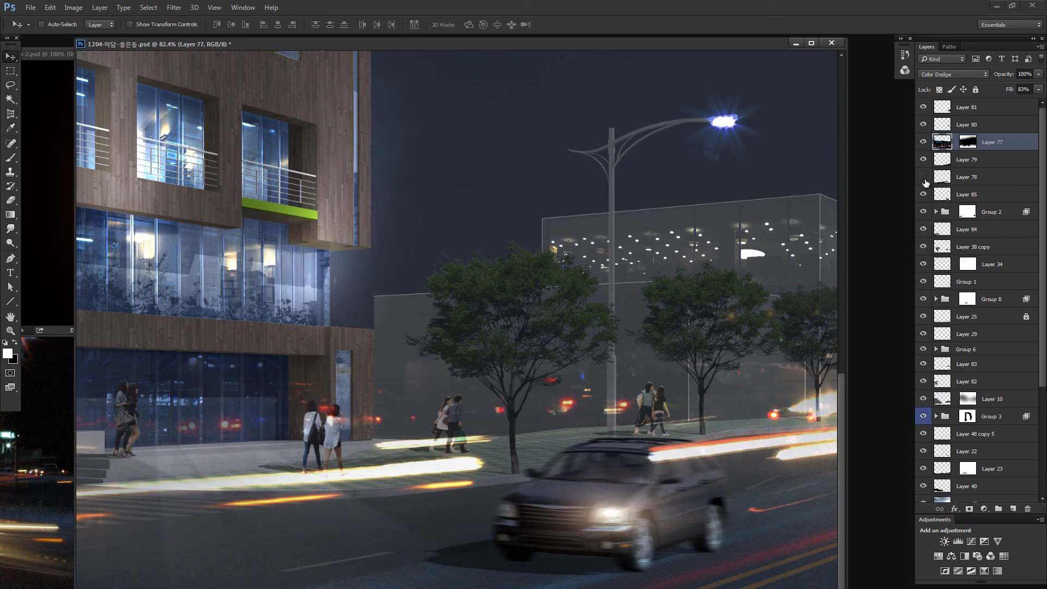
{"action": "left_click", "coordinate": [924, 194]}
{"action": "left_click", "coordinate": [923, 195]}
{"action": "left_click", "coordinate": [951, 198]}
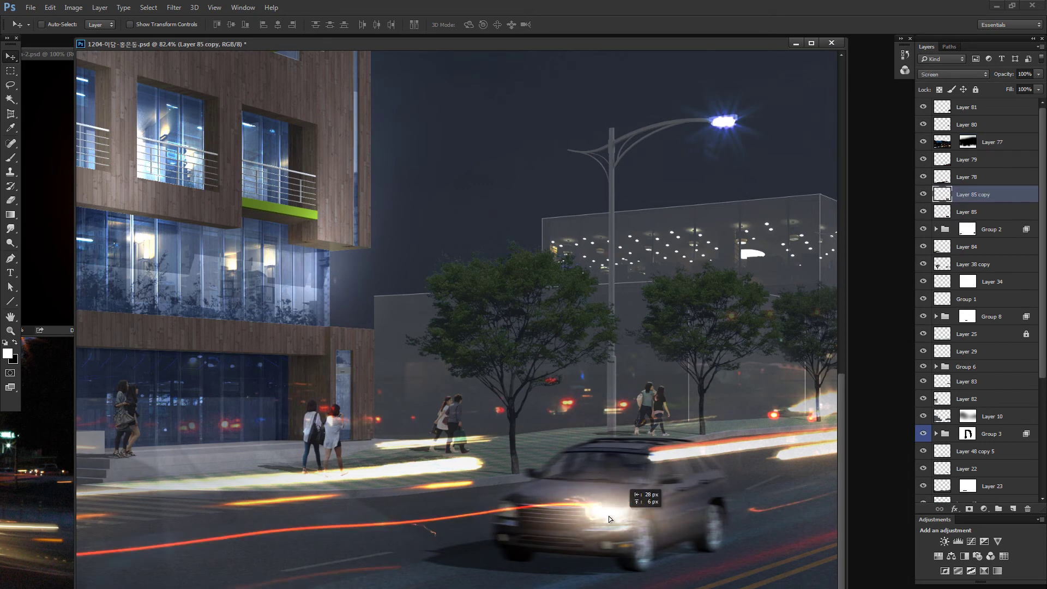
Step: Duplicate the glow onto the car's other headlight and narrow it
{"action": "left_click_drag", "start_coordinate": [671, 525], "coordinate": [575, 528]}
{"action": "key", "text": "ctrl+t"}
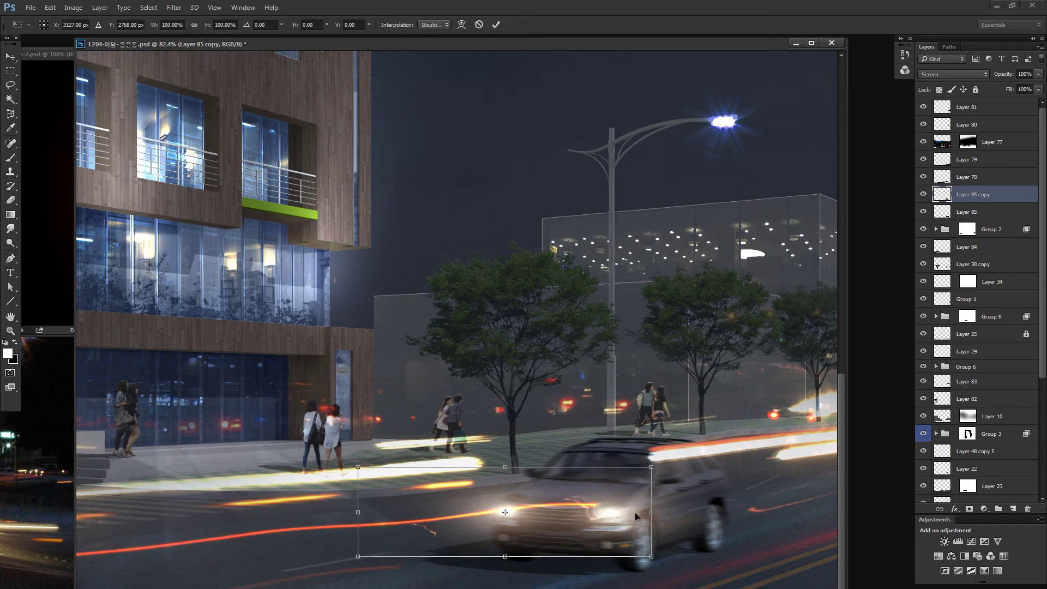
{"action": "left_click_drag", "start_coordinate": [643, 512], "coordinate": [553, 511]}
{"action": "left_click_drag", "start_coordinate": [565, 513], "coordinate": [568, 509]}
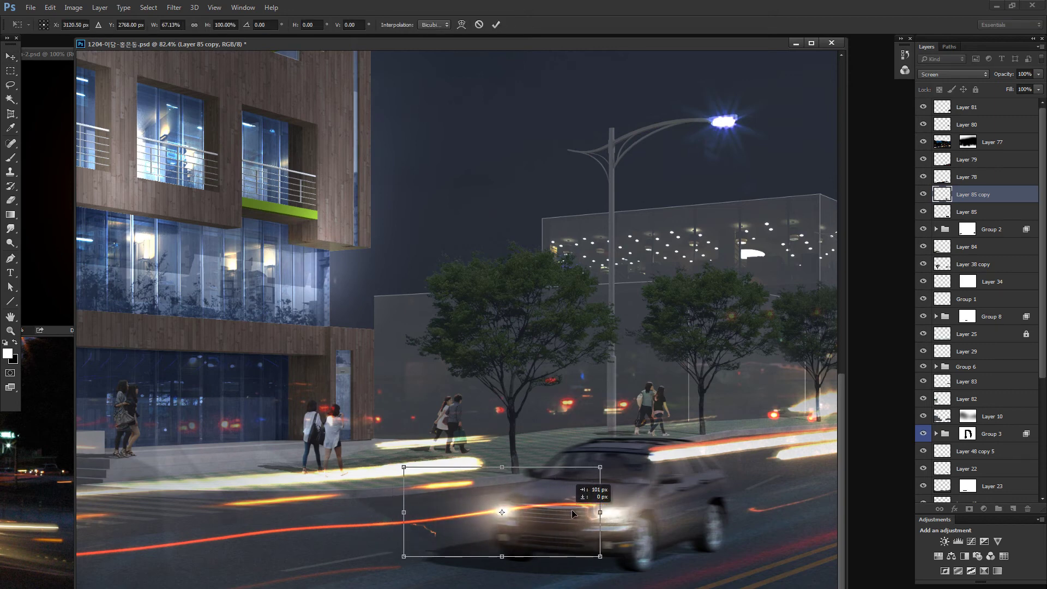
{"action": "key", "text": "Return"}
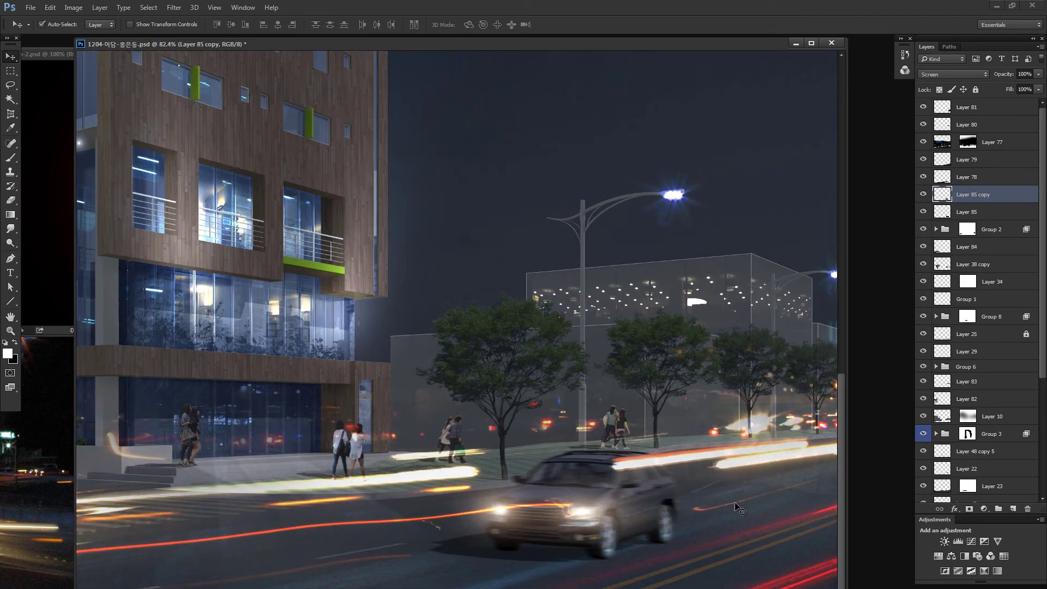
Step: Copy another glow onto the car further left and zoom out to the whole image
{"action": "scroll", "coordinate": [739, 508], "scroll_direction": "down", "scroll_amount": 3}
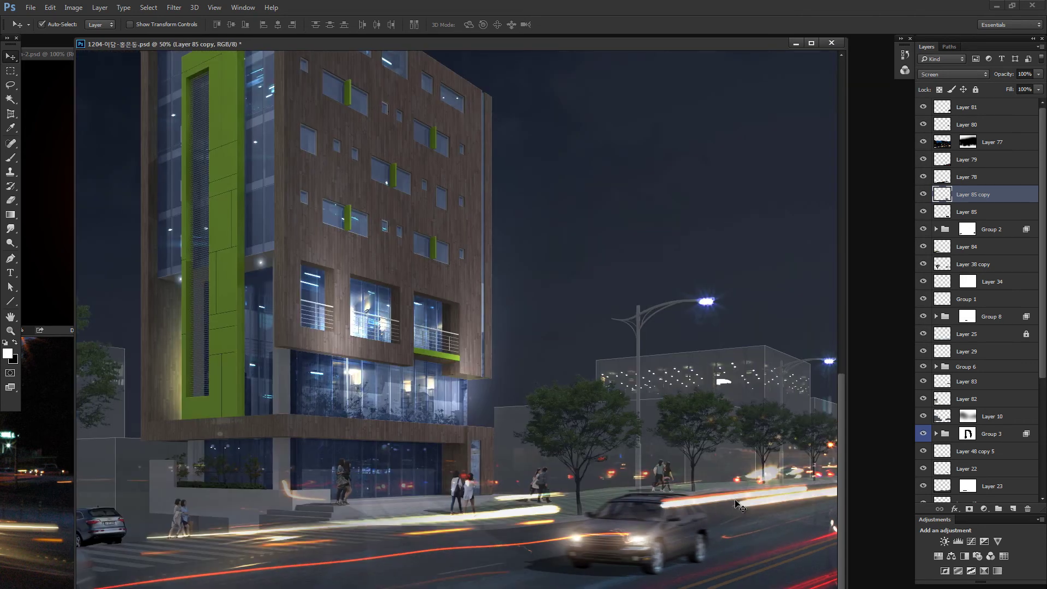
{"action": "scroll", "coordinate": [709, 491], "scroll_direction": "down", "scroll_amount": 2}
{"action": "left_click_drag", "start_coordinate": [686, 479], "coordinate": [340, 536]}
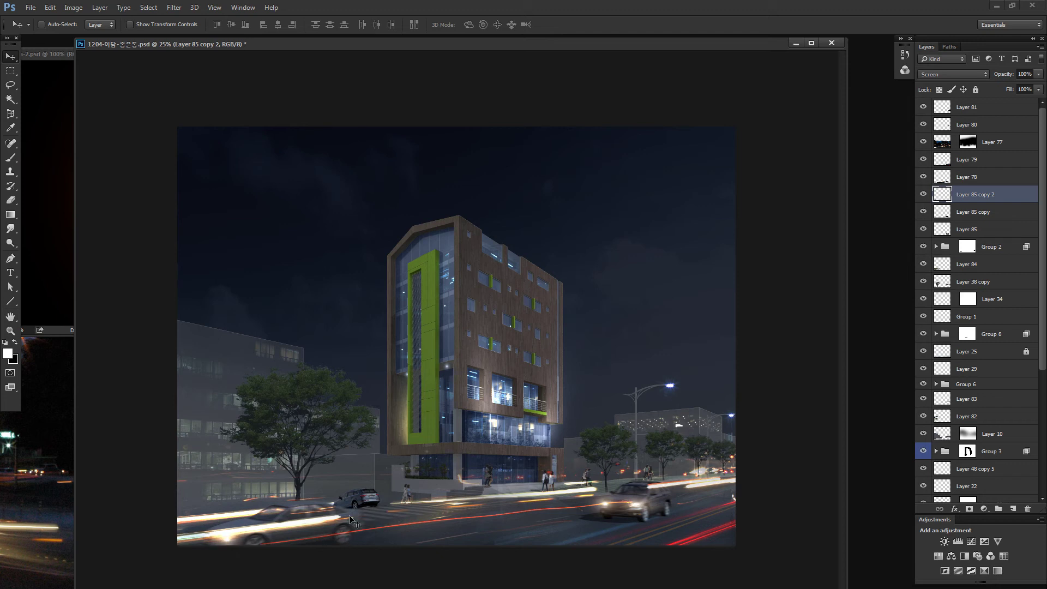
{"action": "key", "text": "ctrl+minus"}
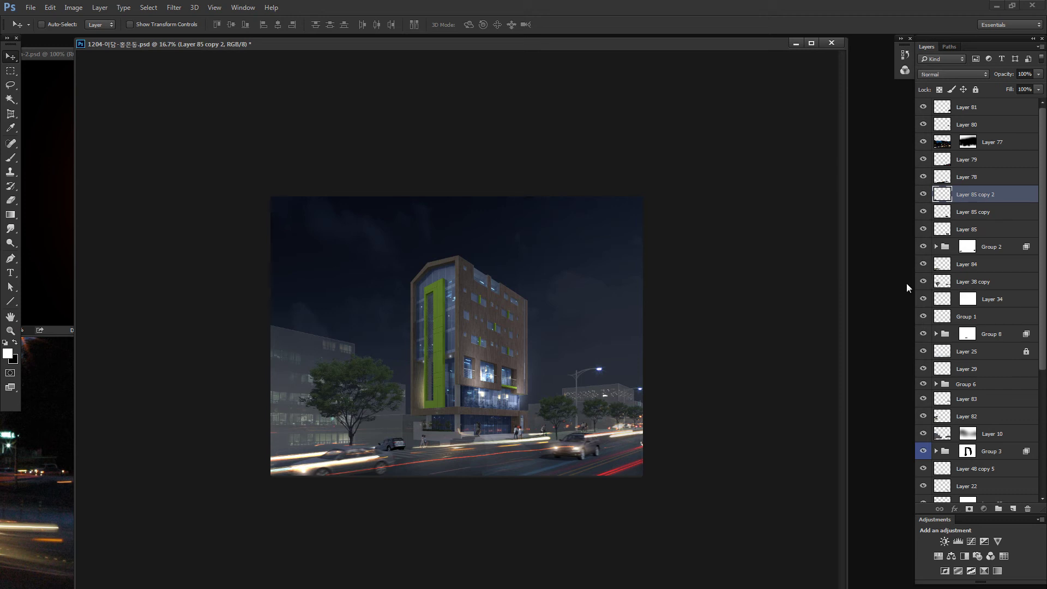
Step: Adjust Layer 38 copy's brightness slightly with Brightness/Contrast
{"action": "left_click", "coordinate": [928, 285]}
{"action": "key", "text": "ctrl+shift+b"}
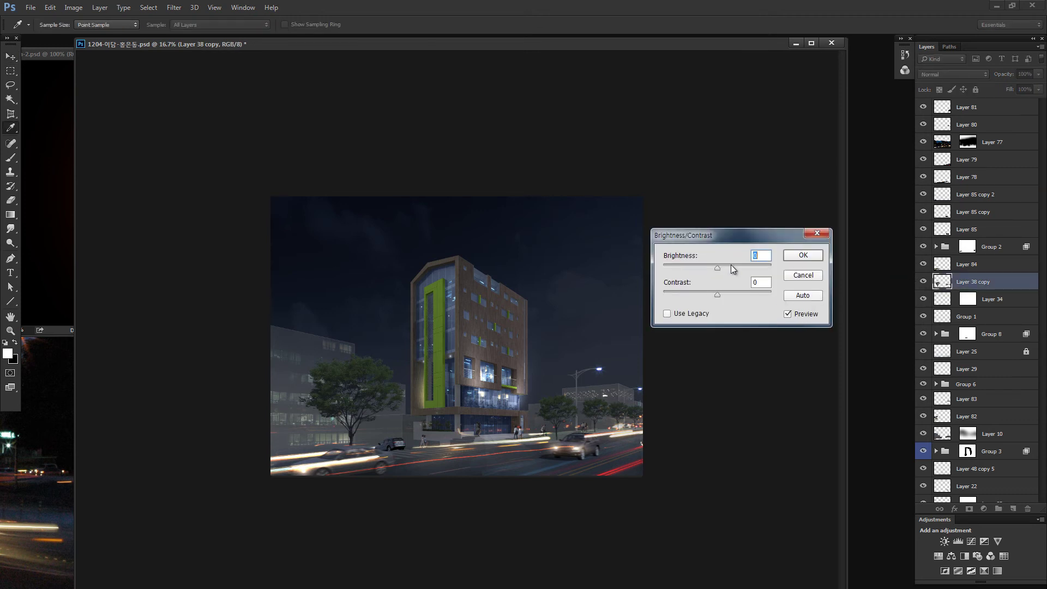
{"action": "mouse_move", "coordinate": [711, 266]}
{"action": "left_mouse_down"}
{"action": "mouse_move", "coordinate": [703, 293]}
{"action": "mouse_move", "coordinate": [708, 268]}
{"action": "left_mouse_up"}
{"action": "left_click", "coordinate": [796, 256]}
Step: Shift Layer 38 copy's hue to a negative value with Hue/Saturation
{"action": "key", "text": "ctrl+u"}
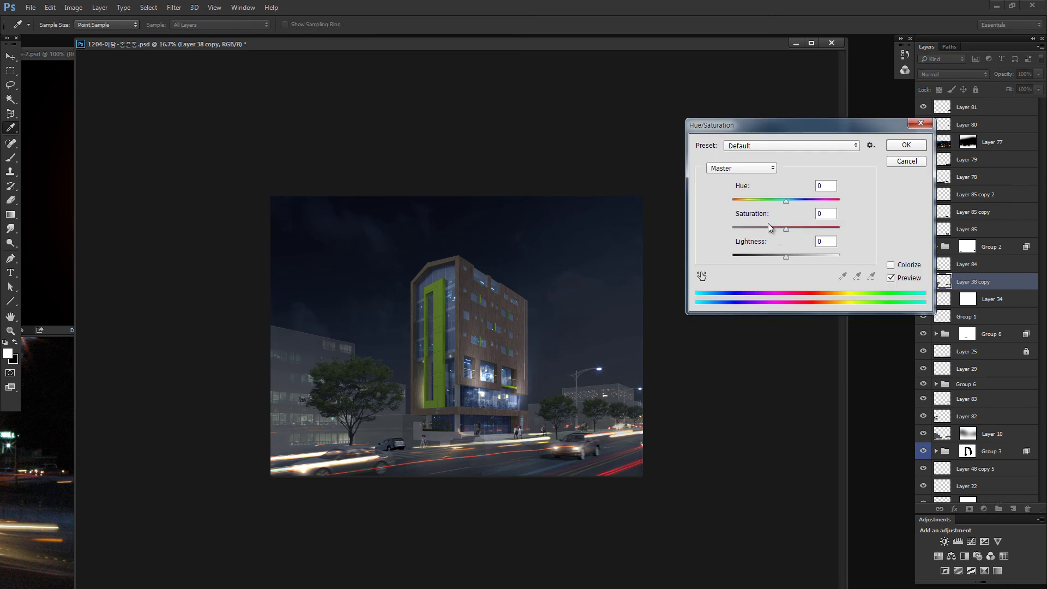
{"action": "mouse_move", "coordinate": [786, 200]}
{"action": "left_mouse_down"}
{"action": "mouse_move", "coordinate": [804, 200]}
{"action": "mouse_move", "coordinate": [752, 200]}
{"action": "mouse_move", "coordinate": [776, 201]}
{"action": "left_mouse_up"}
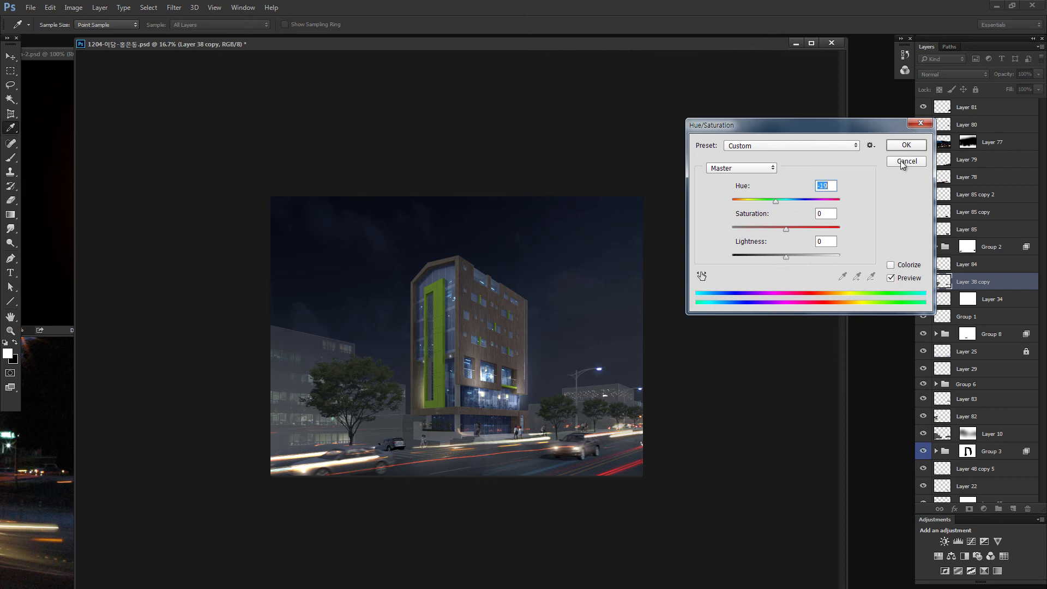
{"action": "left_click", "coordinate": [906, 145]}
{"action": "key", "text": "v"}
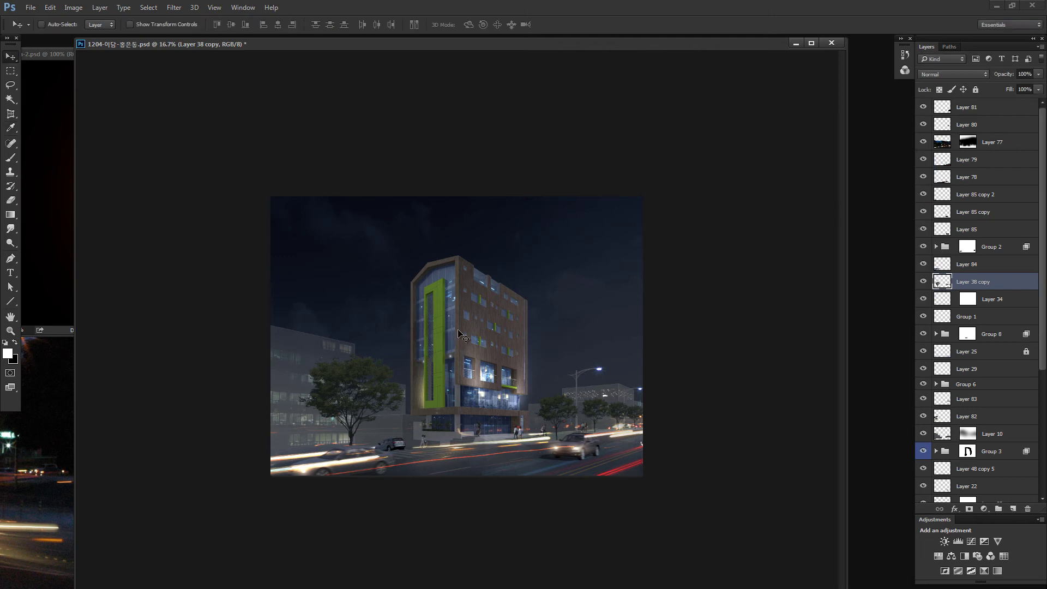
Step: Turn Group 8 back on and isolate Layer 57 inside Group 6
{"action": "left_click", "coordinate": [942, 250]}
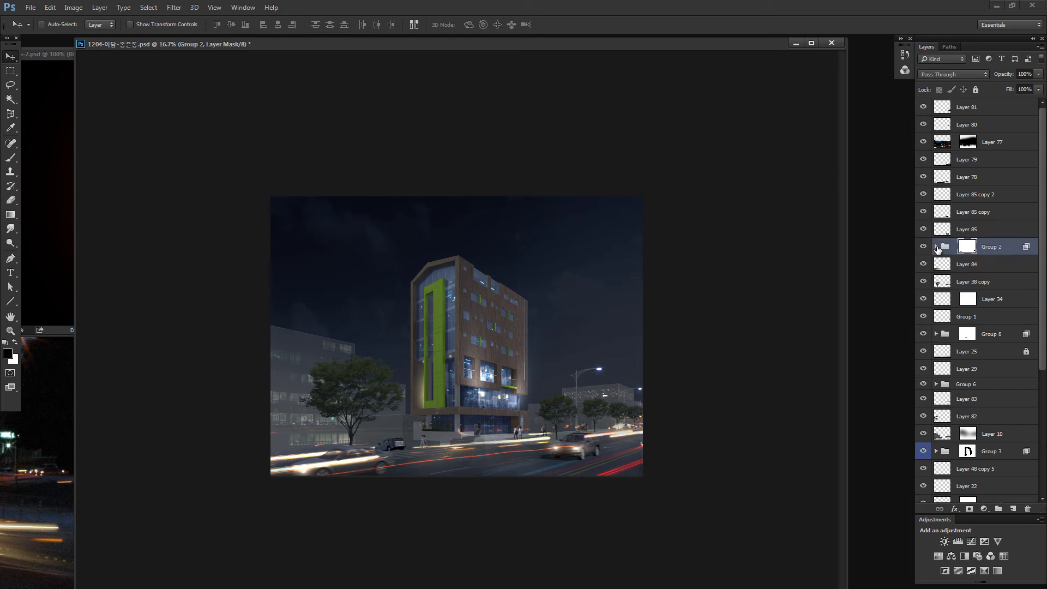
{"action": "left_click", "coordinate": [937, 248]}
{"action": "left_click", "coordinate": [924, 334]}
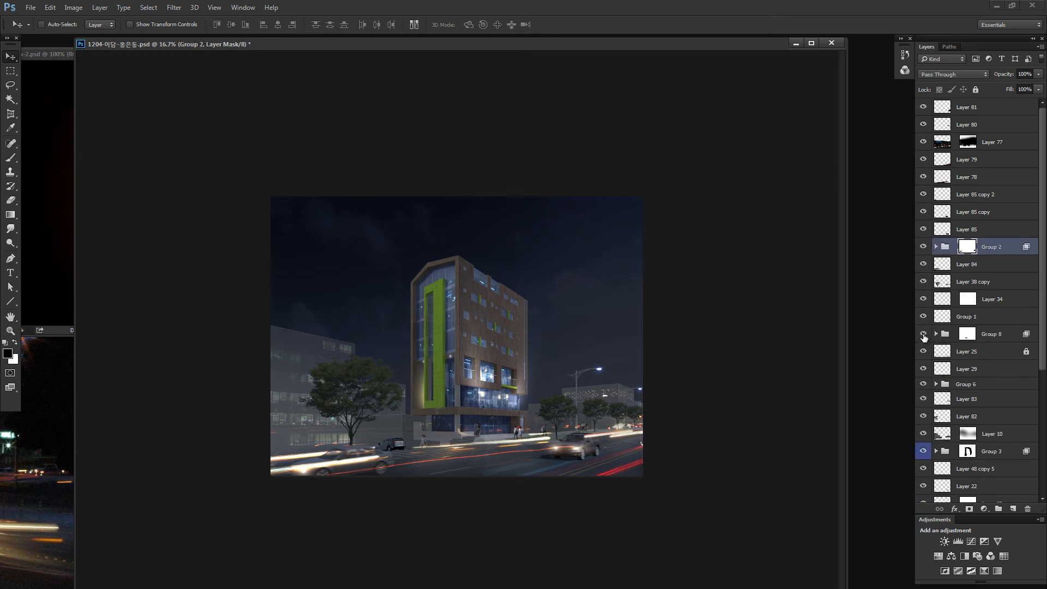
{"action": "left_click", "coordinate": [937, 385]}
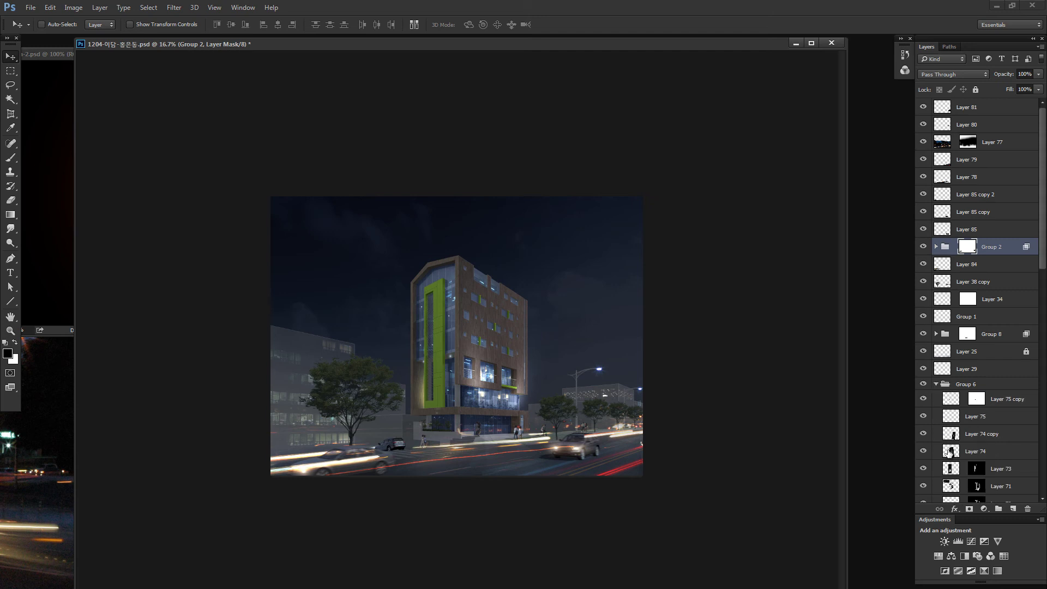
{"action": "scroll", "coordinate": [950, 453], "scroll_direction": "down", "scroll_amount": 2}
{"action": "scroll", "coordinate": [950, 458], "scroll_direction": "down", "scroll_amount": 2}
{"action": "left_click", "coordinate": [950, 451]}
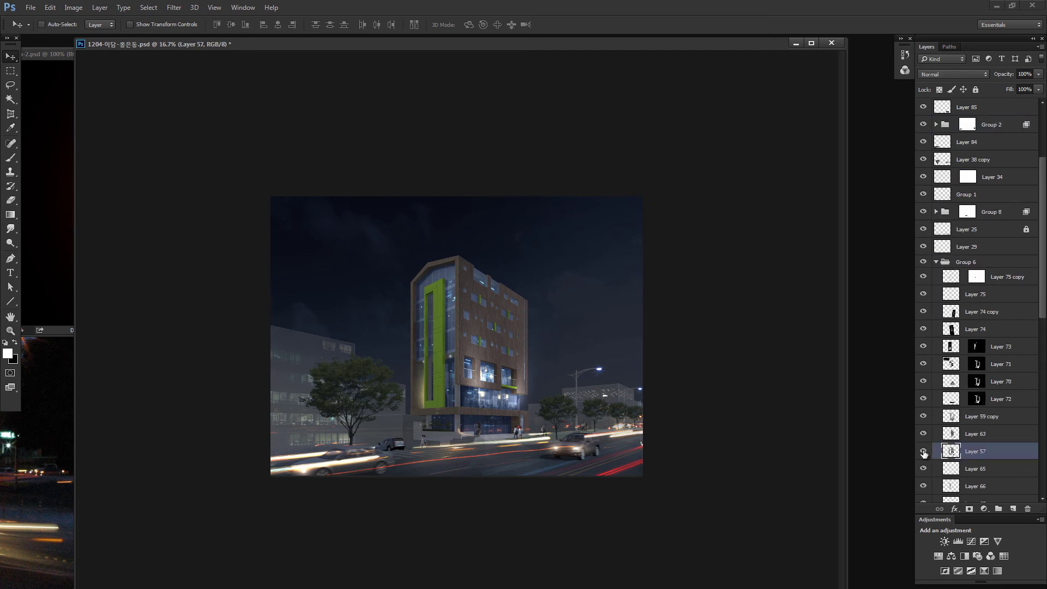
{"action": "left_click", "coordinate": [923, 451], "text": "alt"}
{"action": "left_click", "coordinate": [923, 451], "text": "alt"}
Step: Save the combined Layer 63 and Layer 57 pixels as the selection channel 'fg'
{"action": "left_click", "coordinate": [924, 433]}
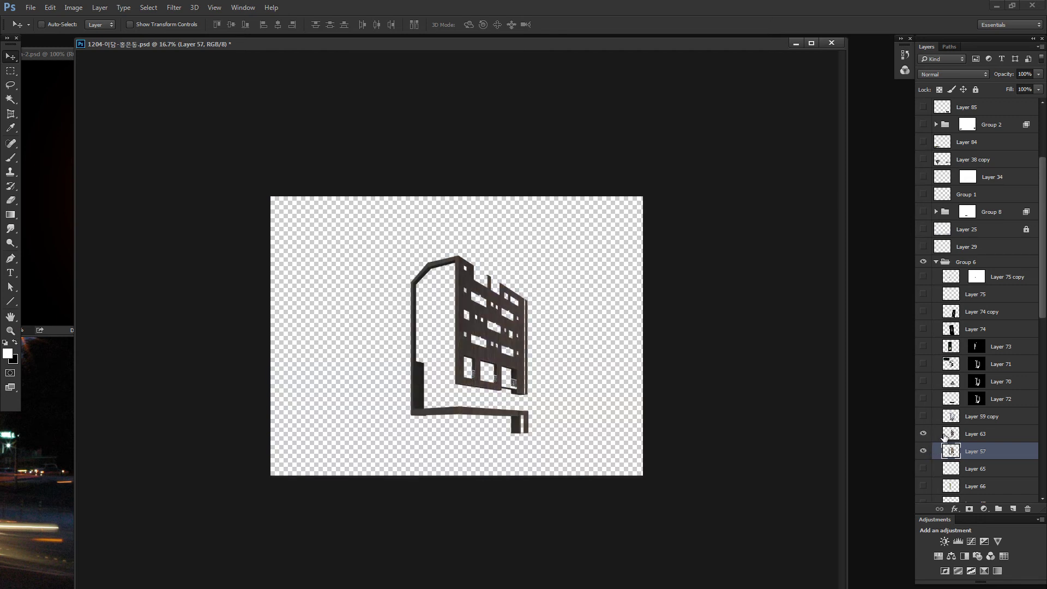
{"action": "left_click", "coordinate": [957, 436], "text": "ctrl"}
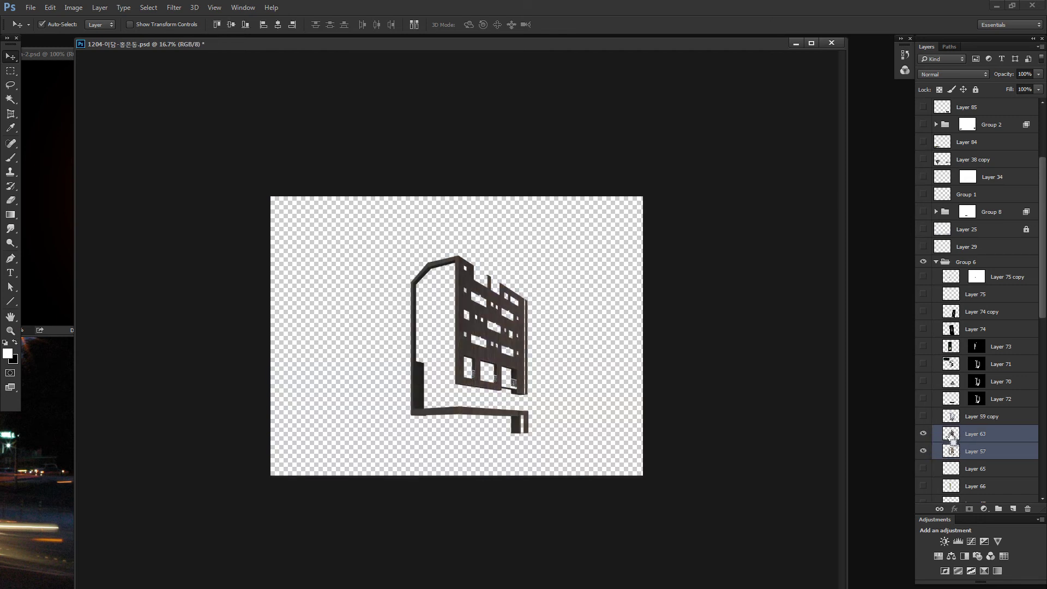
{"action": "left_click", "coordinate": [950, 435], "text": "ctrl"}
{"action": "key", "text": "alt+s"}
{"action": "type", "text": "v"}
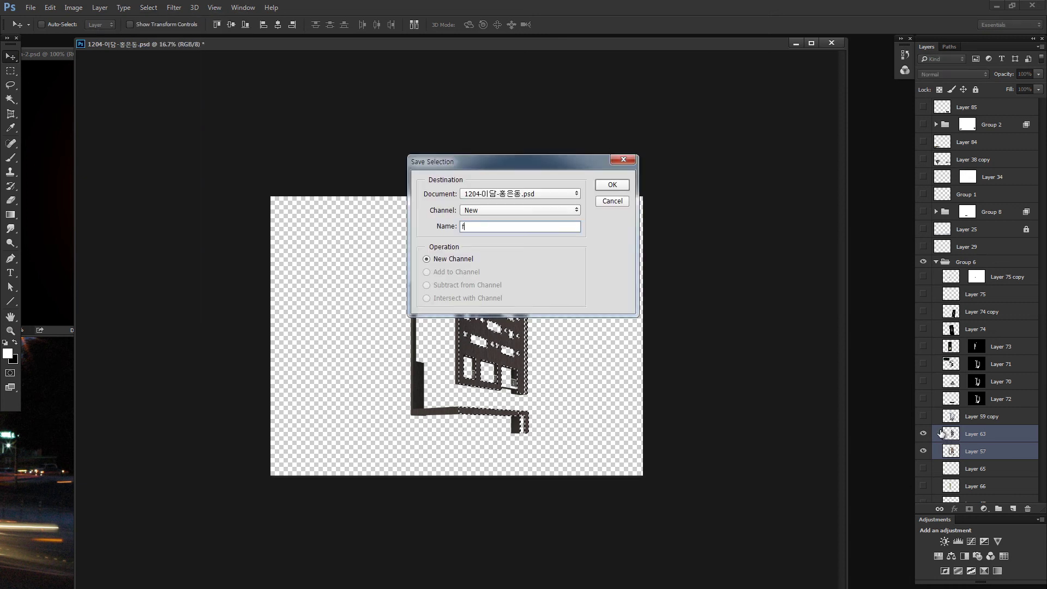
{"action": "type", "text": "fg"}
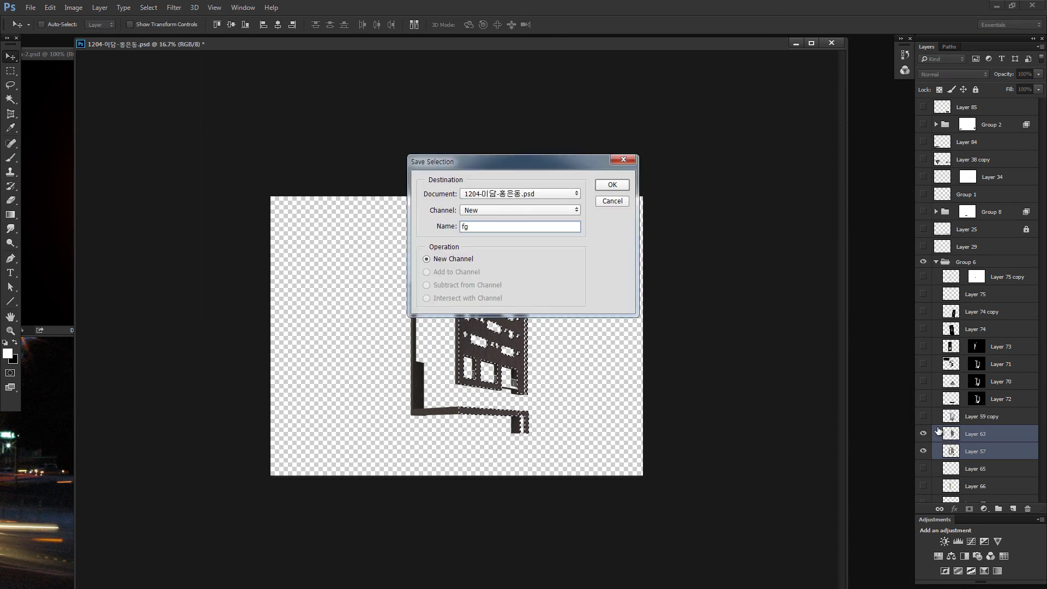
{"action": "key", "text": "Return"}
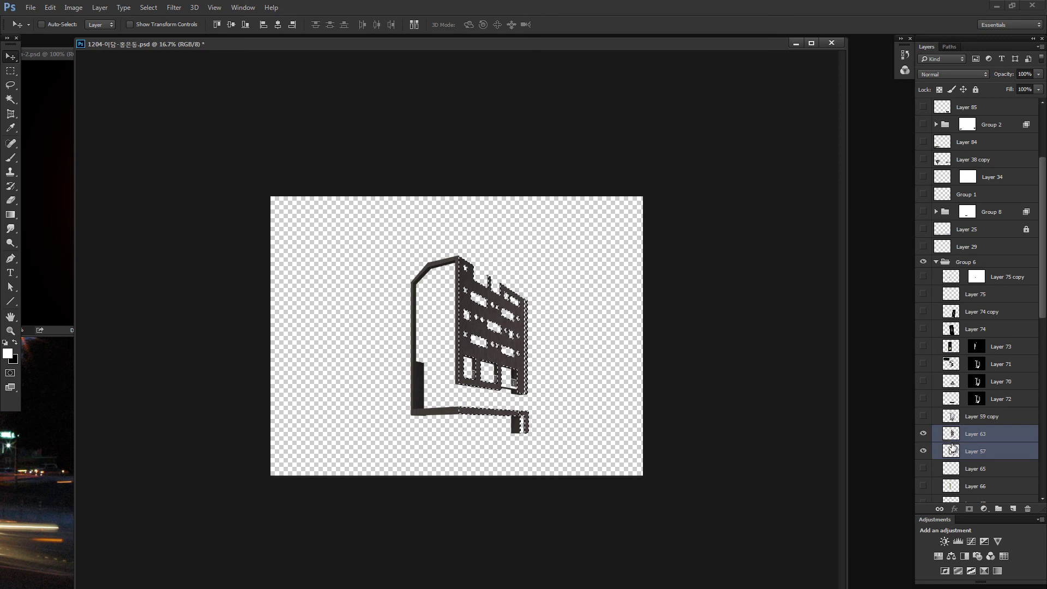
Step: Toggle showing and hiding all other layers to compare the isolated building
{"action": "right_click", "coordinate": [924, 435]}
{"action": "left_click", "coordinate": [941, 448]}
{"action": "right_click", "coordinate": [925, 435]}
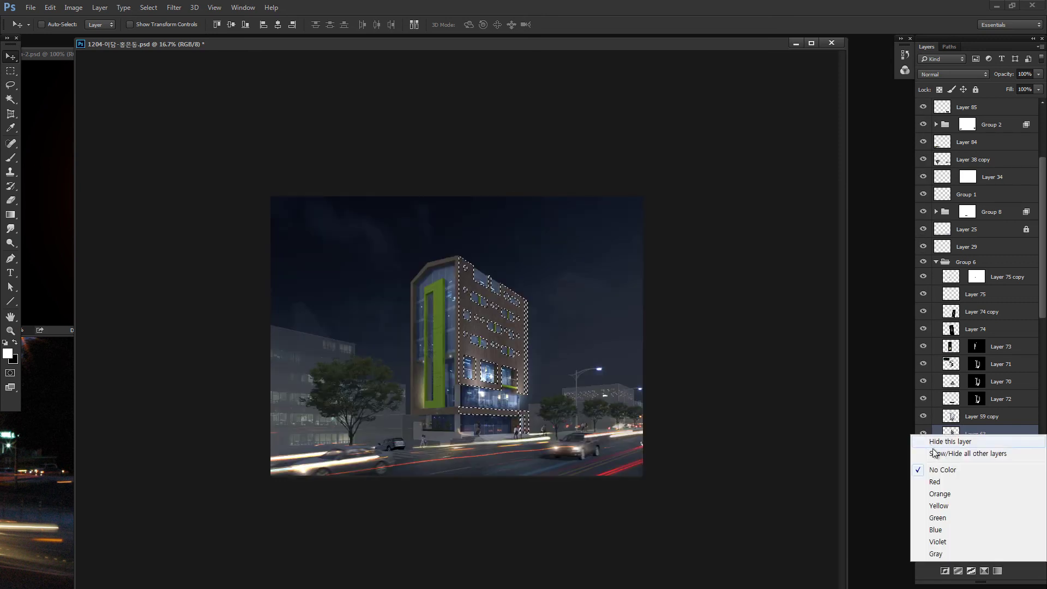
{"action": "left_click", "coordinate": [937, 453]}
{"action": "right_click", "coordinate": [925, 435]}
{"action": "left_click", "coordinate": [937, 453]}
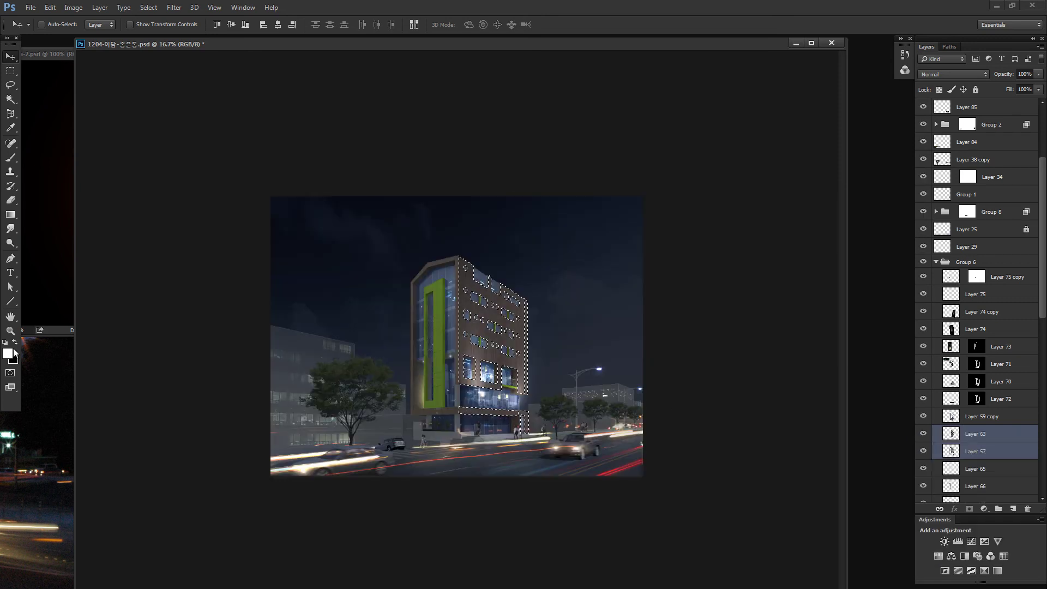
Step: Back in the main building document, view Layer 63 isolated, then the full render
{"action": "key", "text": "ctrl+Tab"}
{"action": "left_click", "coordinate": [313, 211]}
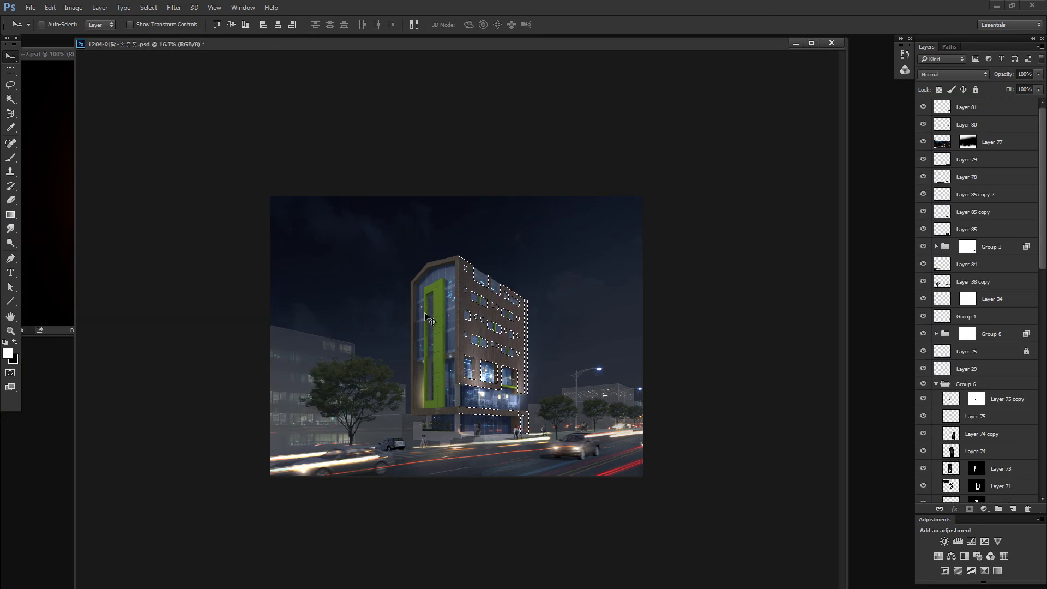
{"action": "scroll", "coordinate": [980, 418], "scroll_direction": "down", "scroll_amount": 3}
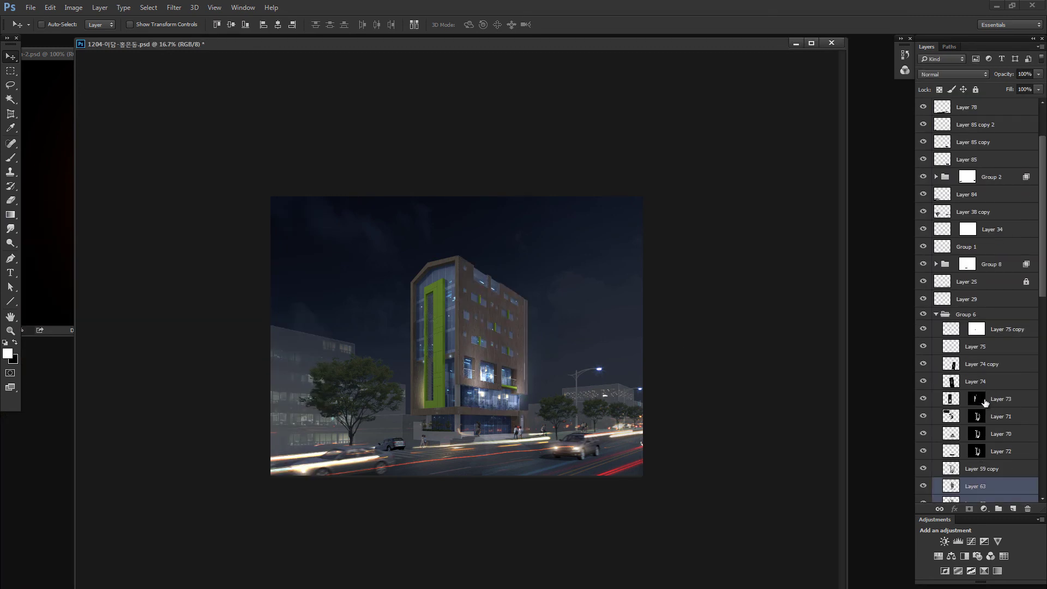
{"action": "left_click", "coordinate": [975, 451]}
{"action": "left_click", "coordinate": [923, 452], "text": "alt"}
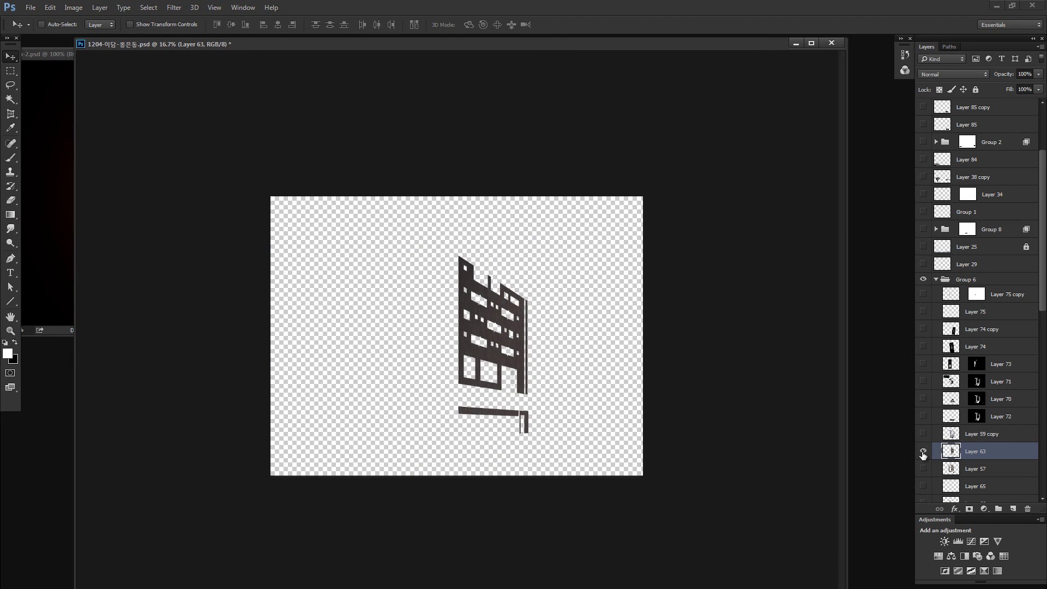
{"action": "left_click", "coordinate": [924, 453], "text": "alt"}
{"action": "left_click", "coordinate": [923, 470], "text": "alt"}
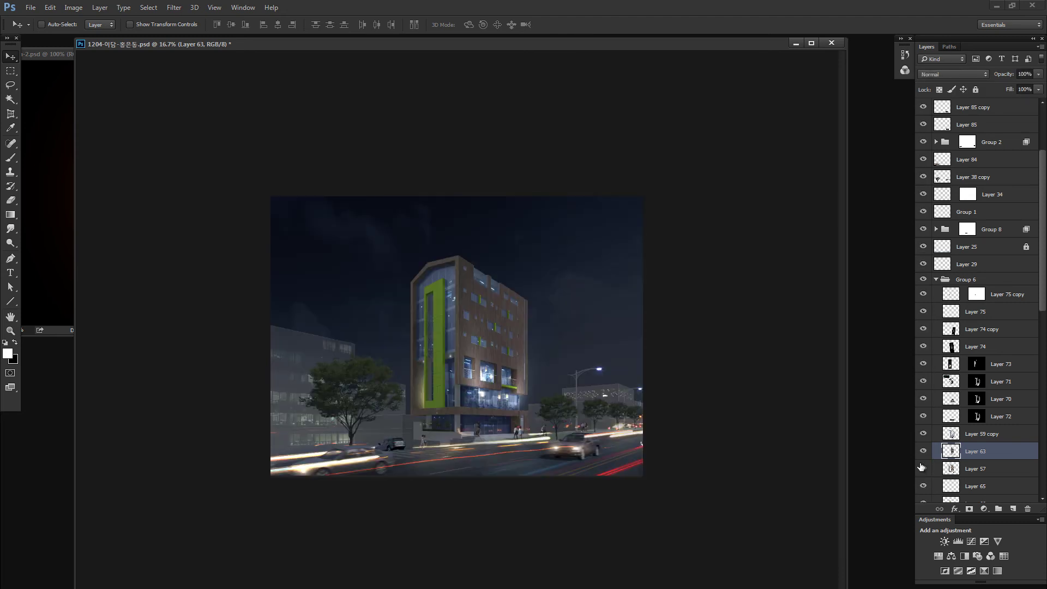
Step: Compare the facade against Layer 59 copy and load Layers 63 and 57 as a selection
{"action": "left_click", "coordinate": [923, 434]}
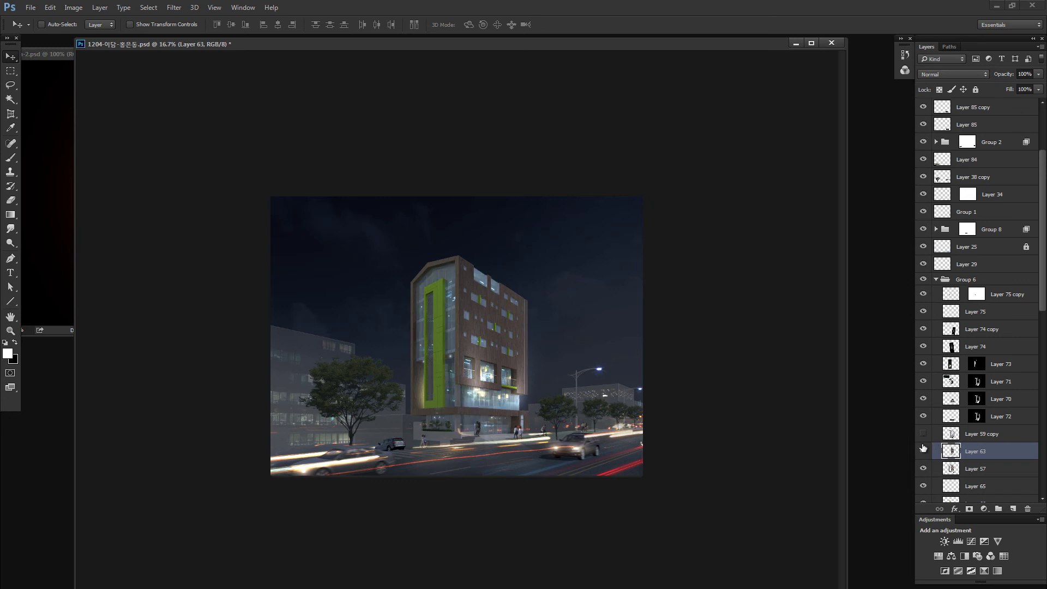
{"action": "left_click", "coordinate": [924, 450]}
{"action": "left_click", "coordinate": [923, 434]}
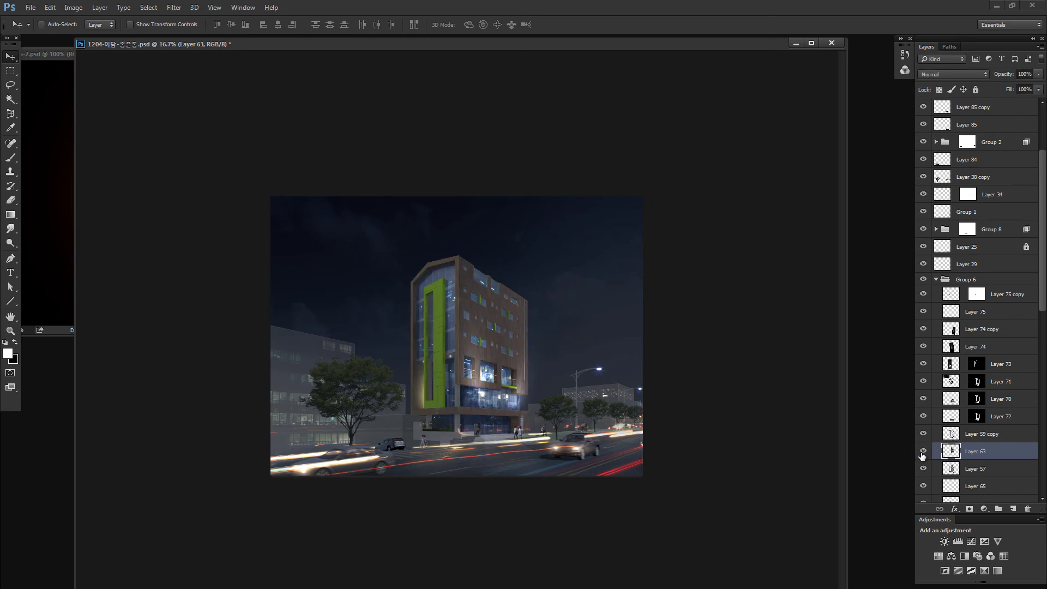
{"action": "left_click", "coordinate": [923, 451], "text": "alt"}
{"action": "left_click", "coordinate": [951, 470], "text": "shift"}
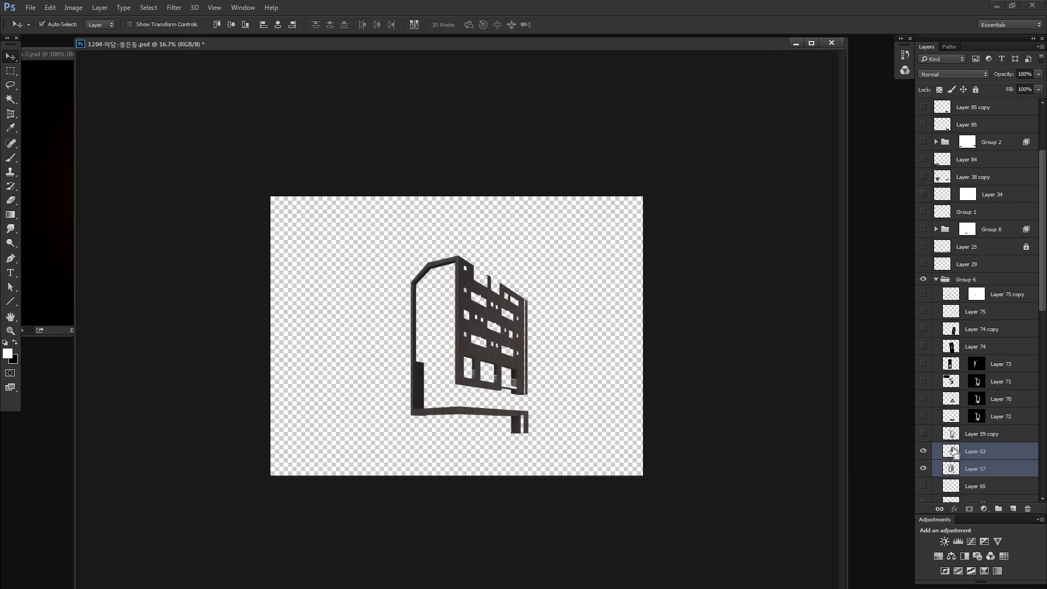
{"action": "left_click", "coordinate": [949, 442], "text": "ctrl"}
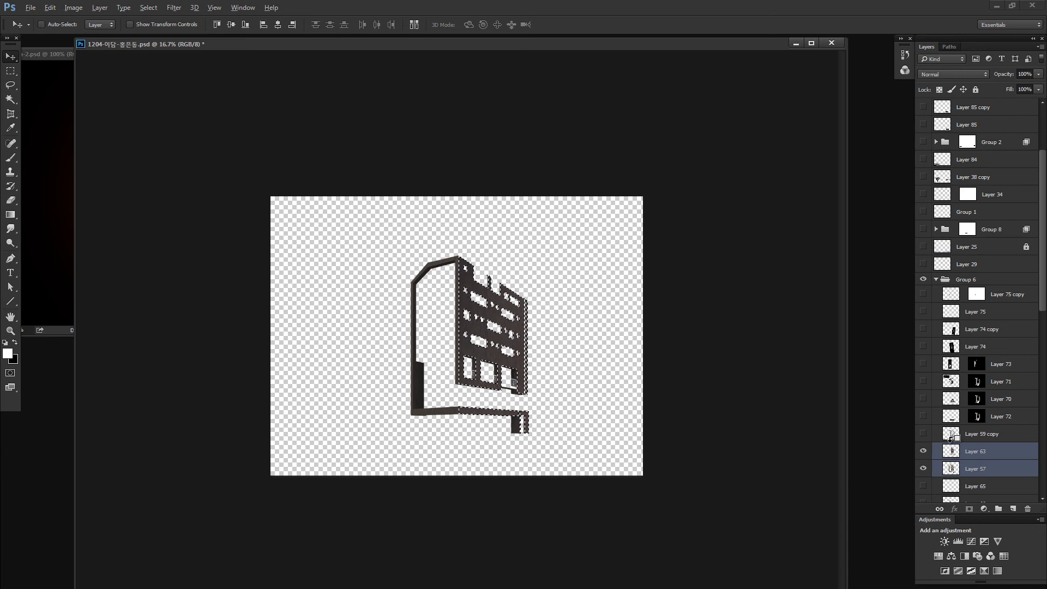
Step: Save the facade selection as a second channel and merge Layer 57 into Layer 63
{"action": "key", "text": "alt+s"}
{"action": "key", "text": "v"}
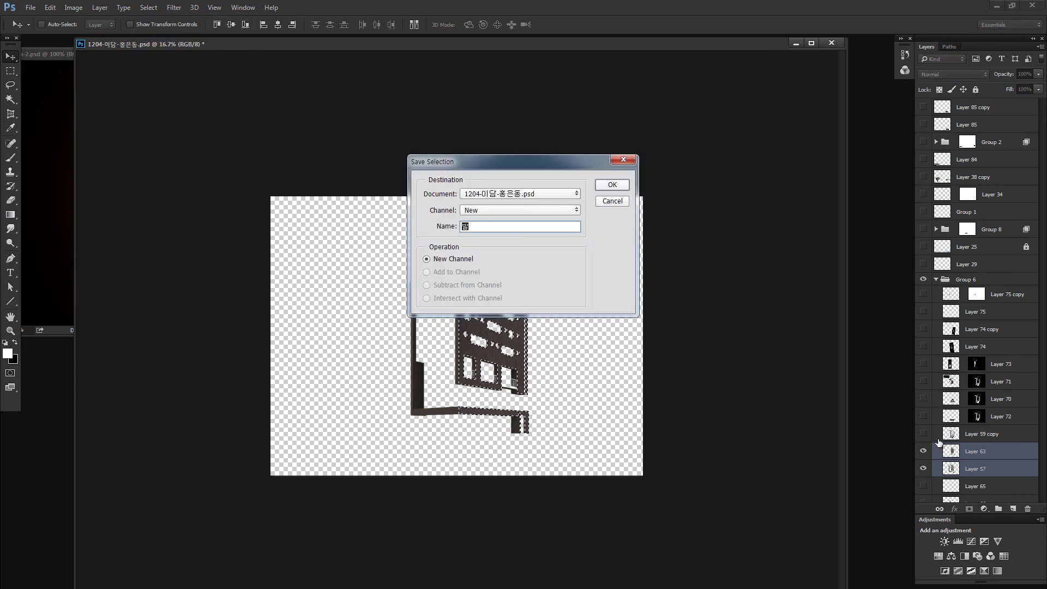
{"action": "key", "text": "Return"}
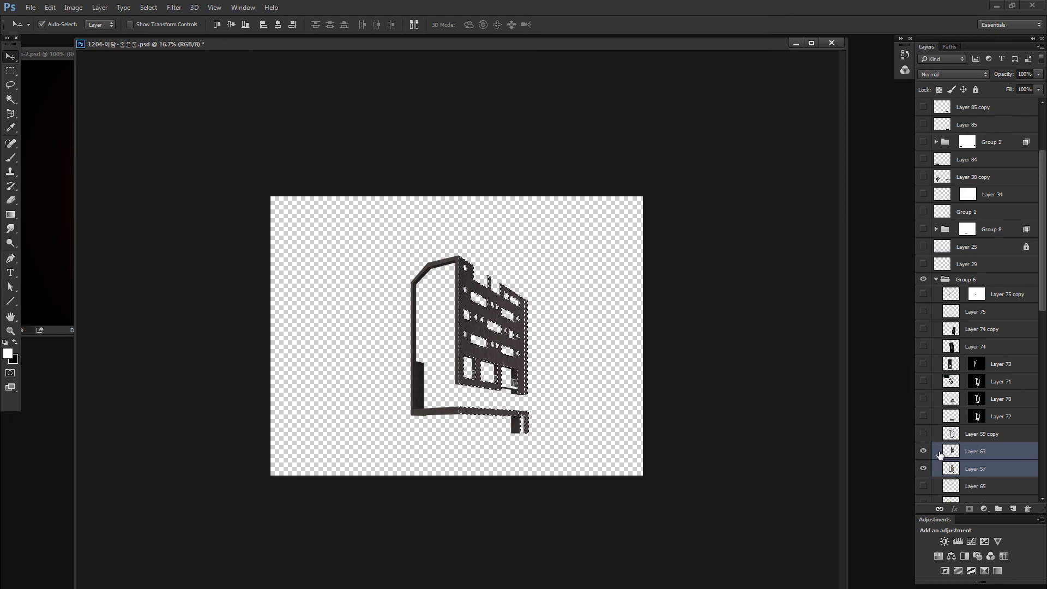
{"action": "key", "text": "ctrl+e"}
Step: Check the saved channels, restore the full render view, and deselect
{"action": "left_click", "coordinate": [905, 70]}
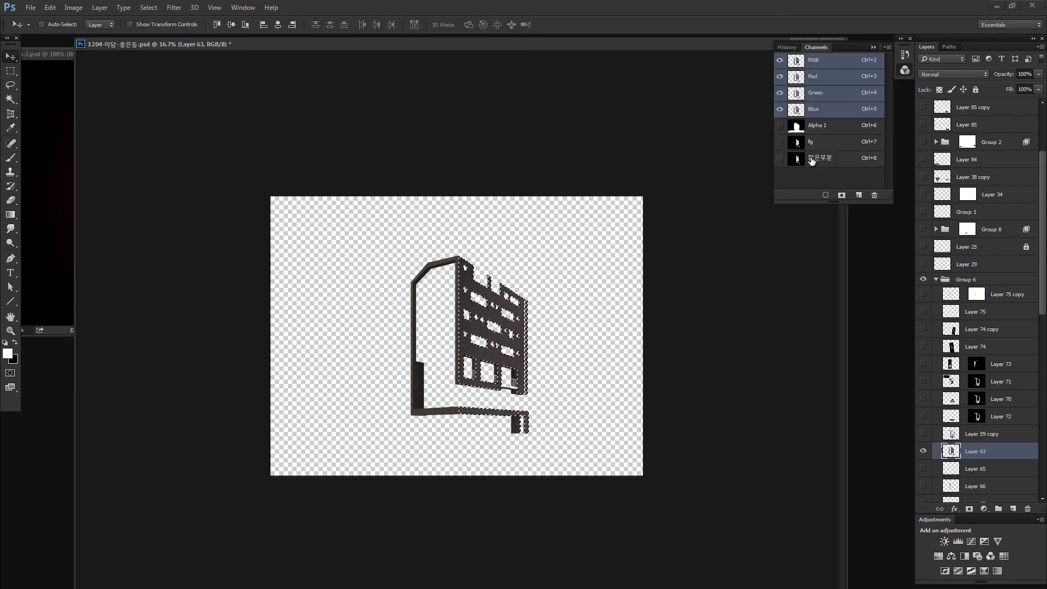
{"action": "left_click", "coordinate": [922, 451]}
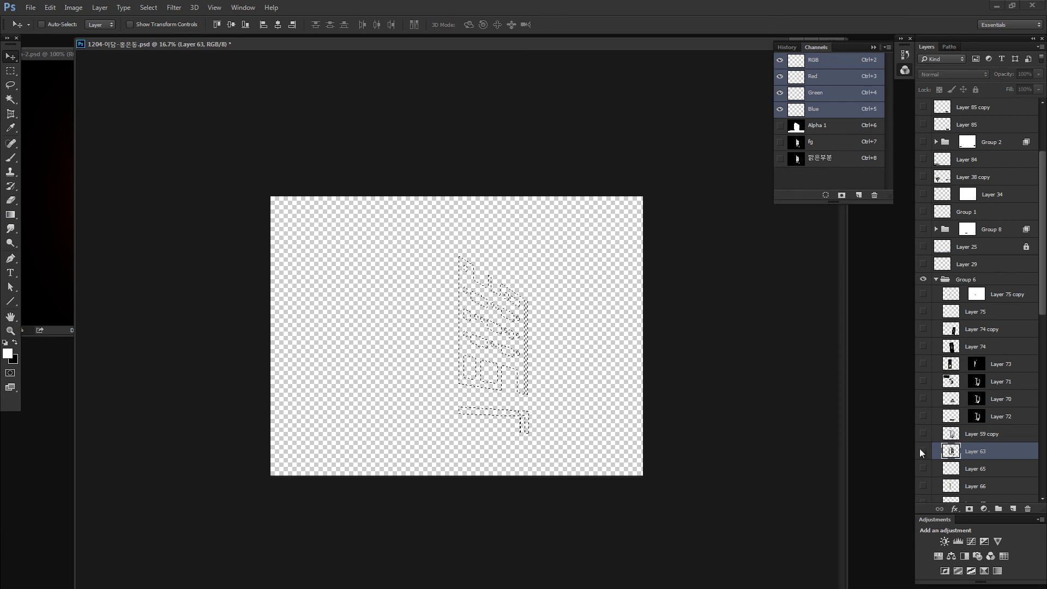
{"action": "right_click", "coordinate": [922, 450]}
{"action": "left_click", "coordinate": [939, 468]}
{"action": "right_click", "coordinate": [923, 451]}
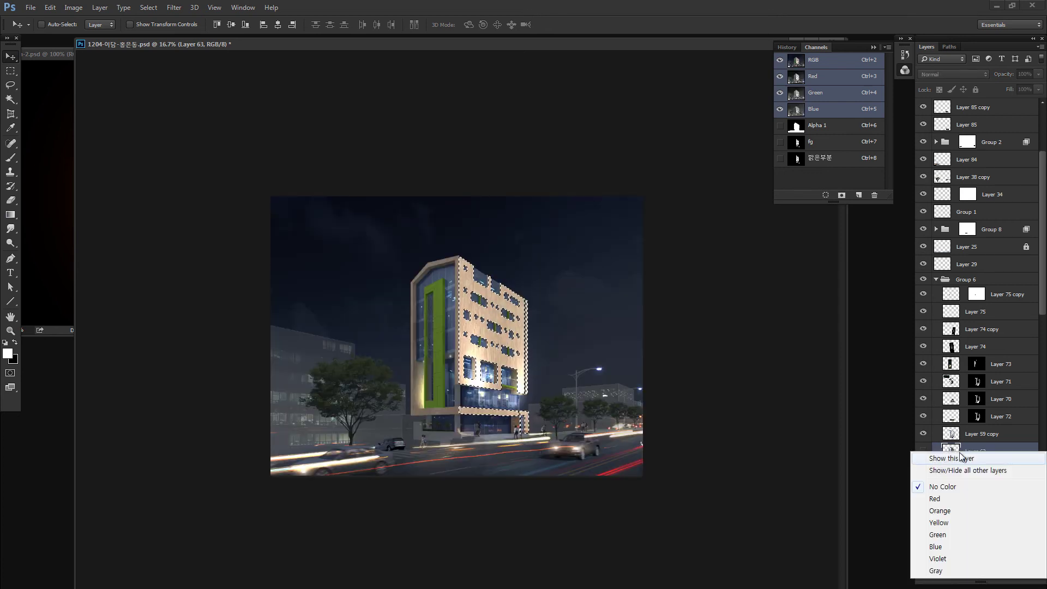
{"action": "left_click", "coordinate": [931, 459]}
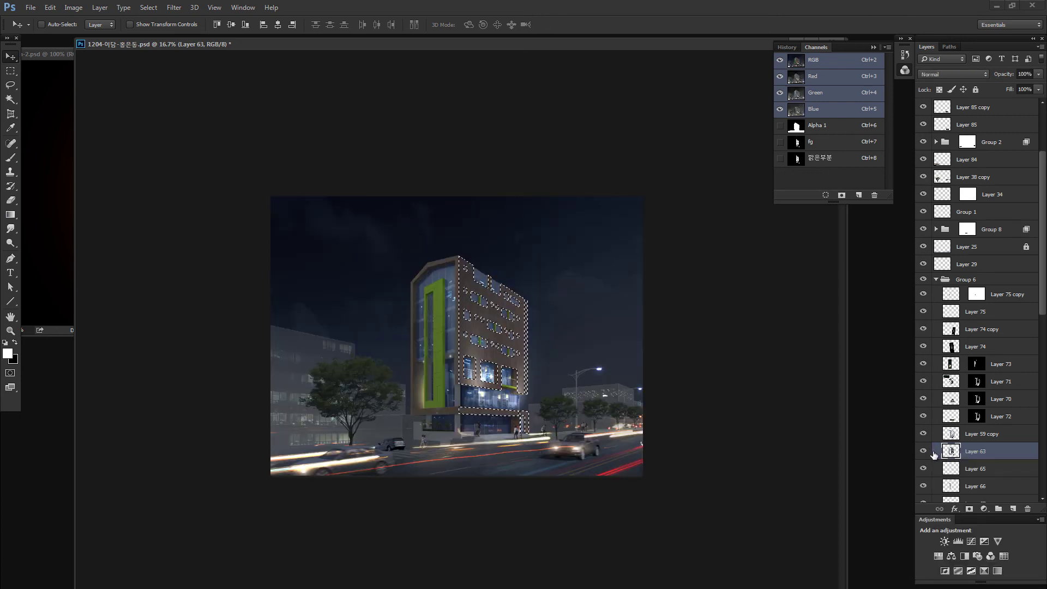
{"action": "left_click", "coordinate": [873, 47]}
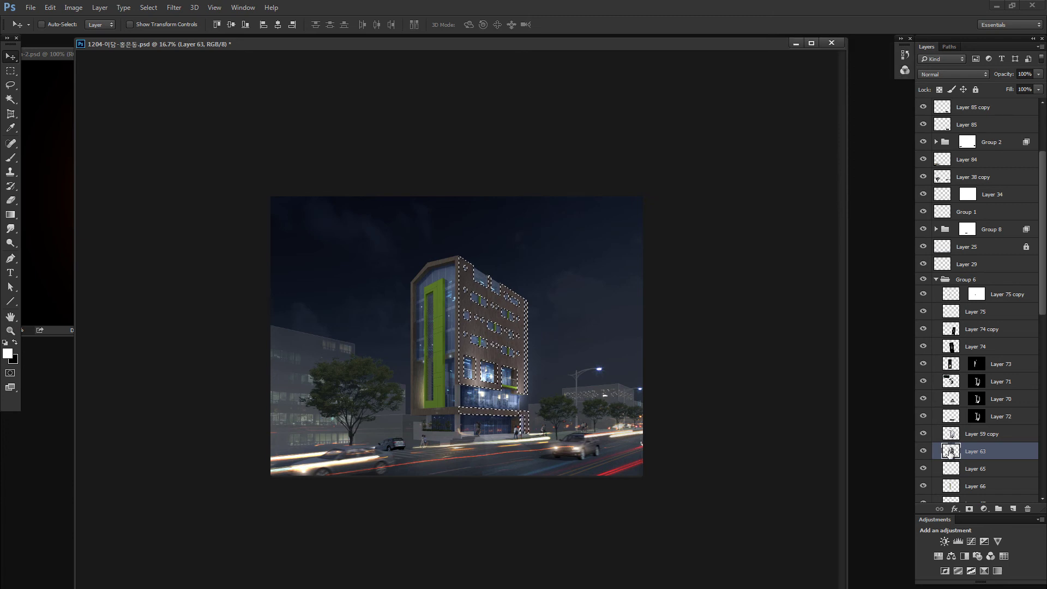
{"action": "left_click", "coordinate": [923, 450], "text": "alt"}
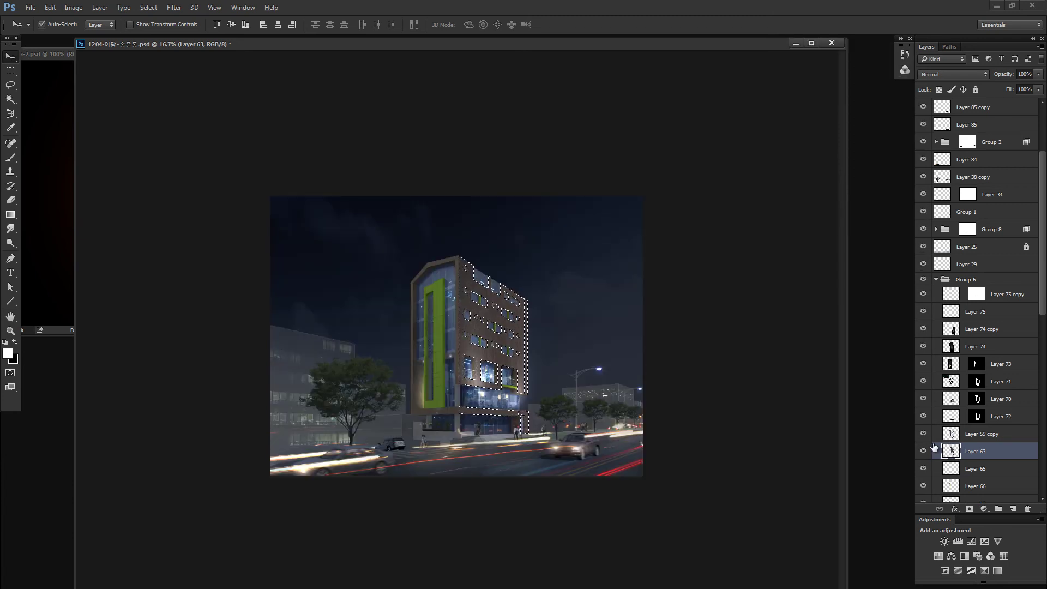
{"action": "key", "text": "ctrl+d"}
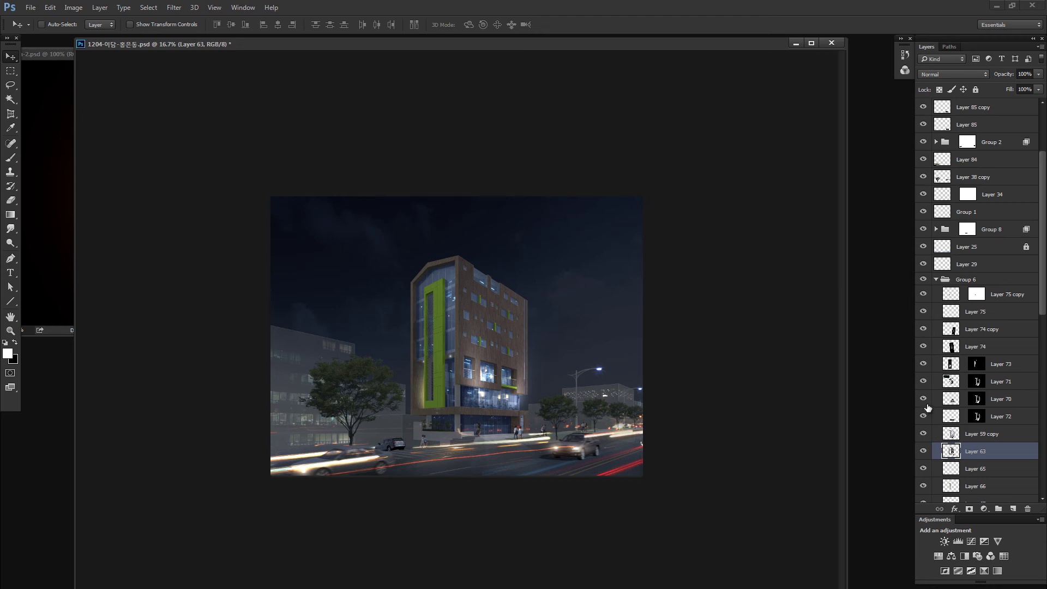
Step: Colour-balance Layer 63's midtones to magenta-green 0 and yellow-blue +17
{"action": "key", "text": "ctrl+b"}
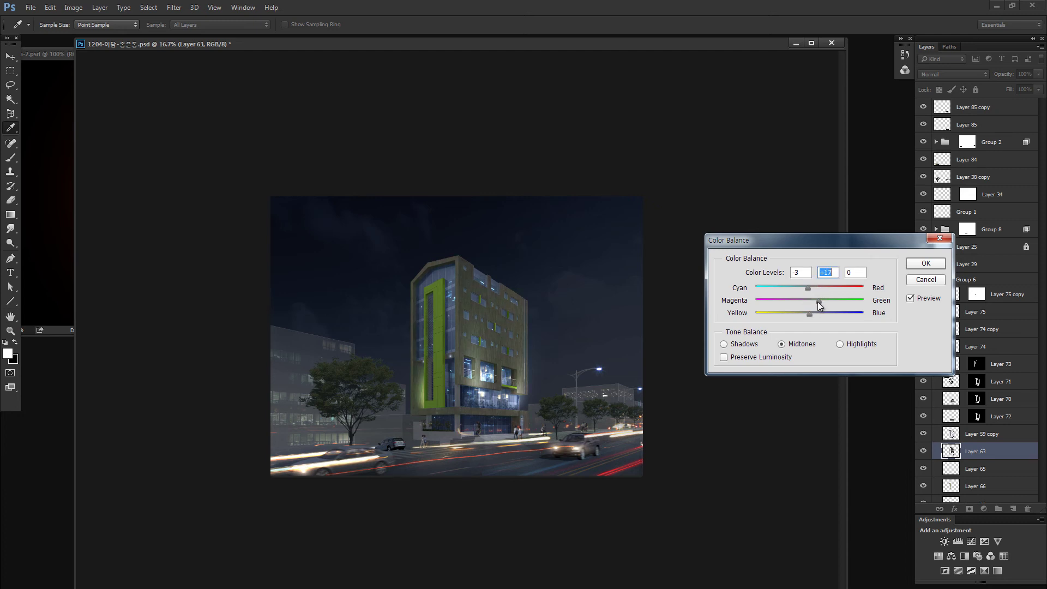
{"action": "left_click_drag", "start_coordinate": [816, 302], "coordinate": [808, 301]}
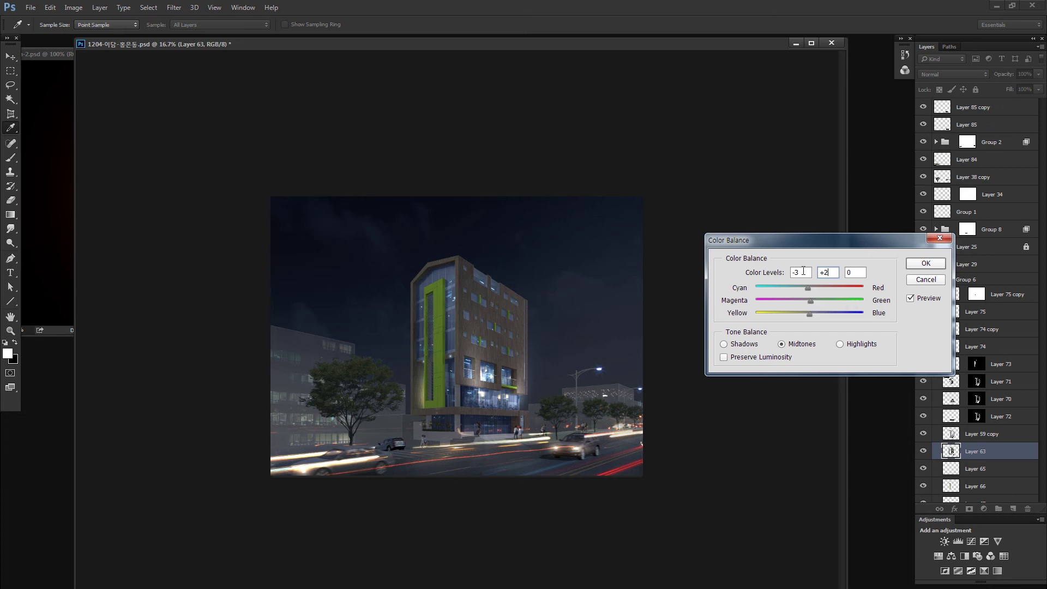
{"action": "key", "text": "BackSpace"}
{"action": "key", "text": "BackSpace"}
{"action": "type", "text": "0"}
{"action": "mouse_move", "coordinate": [809, 314]}
{"action": "left_mouse_down"}
{"action": "mouse_move", "coordinate": [819, 314]}
{"action": "mouse_move", "coordinate": [799, 317]}
{"action": "mouse_move", "coordinate": [801, 286]}
{"action": "left_mouse_up"}
{"action": "key", "text": "Return"}
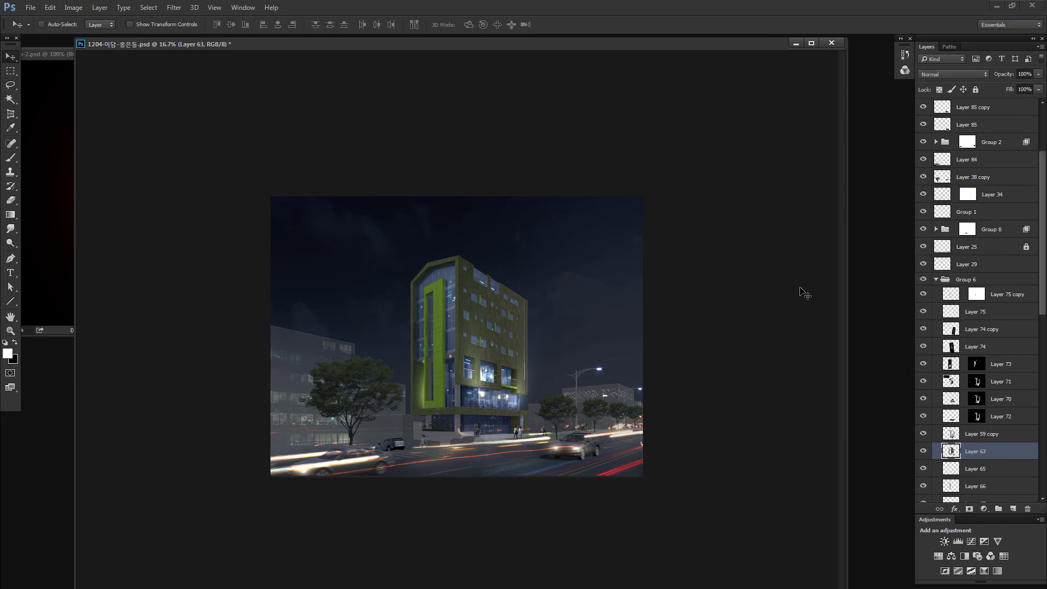
Step: Mute Layer 63 with Hue/Saturation at saturation -43 and lightness -10
{"action": "key", "text": "ctrl+u"}
{"action": "left_click_drag", "start_coordinate": [784, 231], "coordinate": [763, 232]}
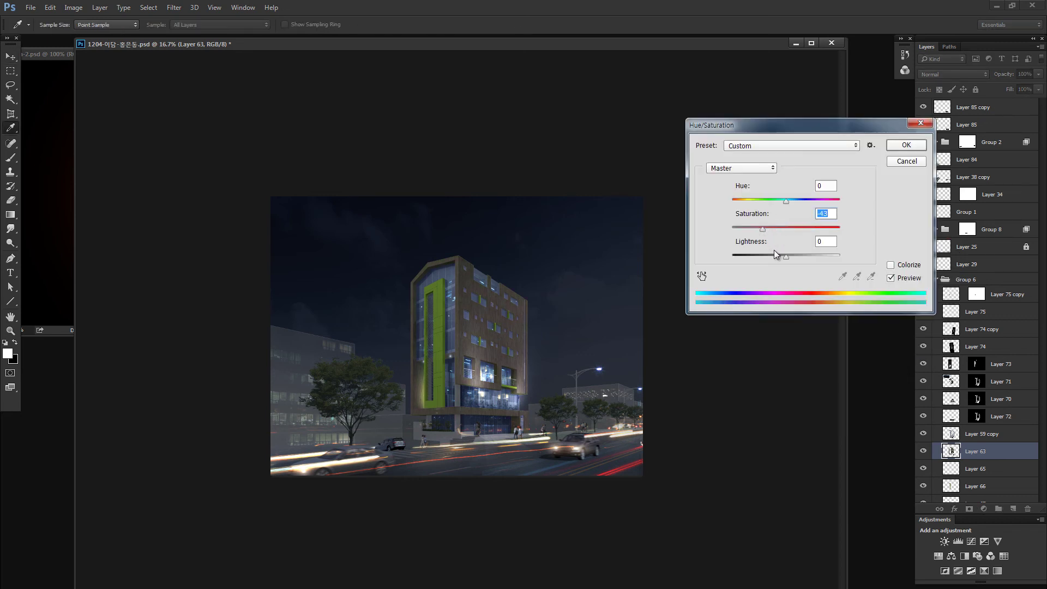
{"action": "left_click_drag", "start_coordinate": [783, 255], "coordinate": [780, 256]}
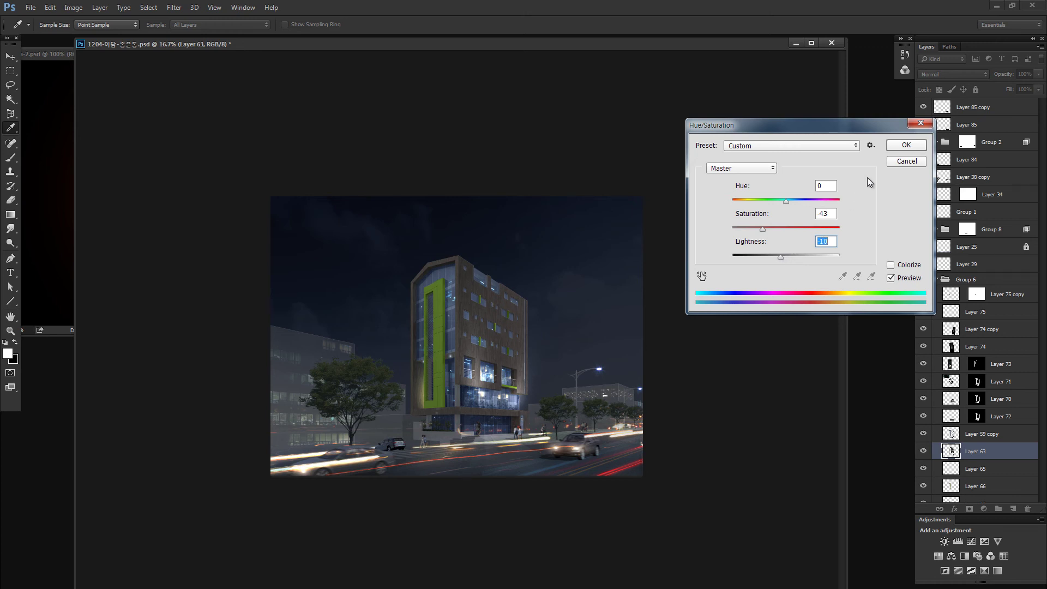
{"action": "left_click", "coordinate": [907, 145]}
{"action": "key", "text": "ctrl+minus"}
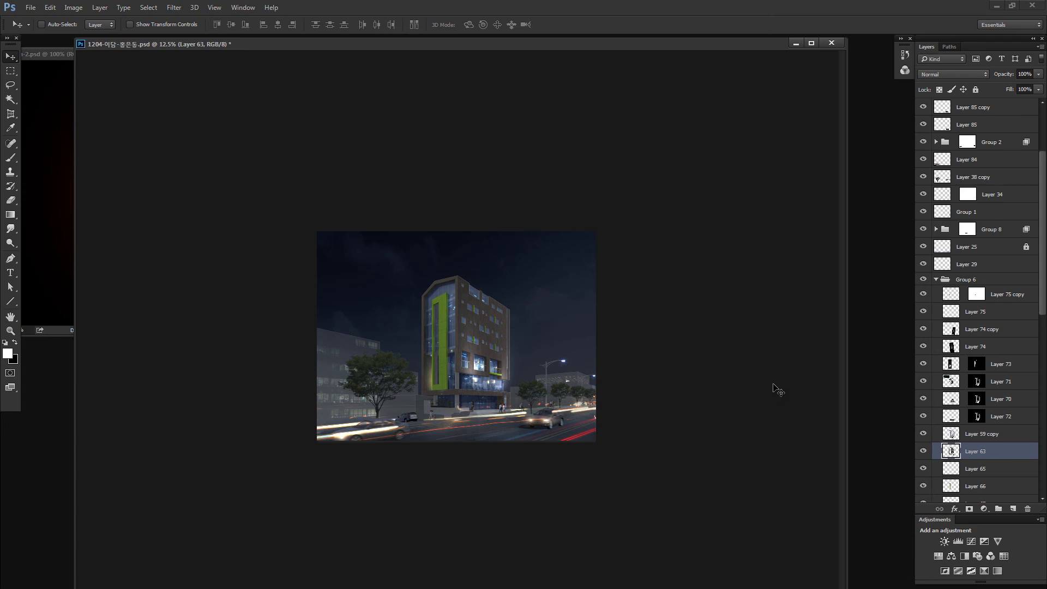
Step: Collapse Group 6 and select Layer 81 at the top of the stack
{"action": "left_click", "coordinate": [936, 280]}
{"action": "scroll", "coordinate": [940, 164], "scroll_direction": "up", "scroll_amount": 3}
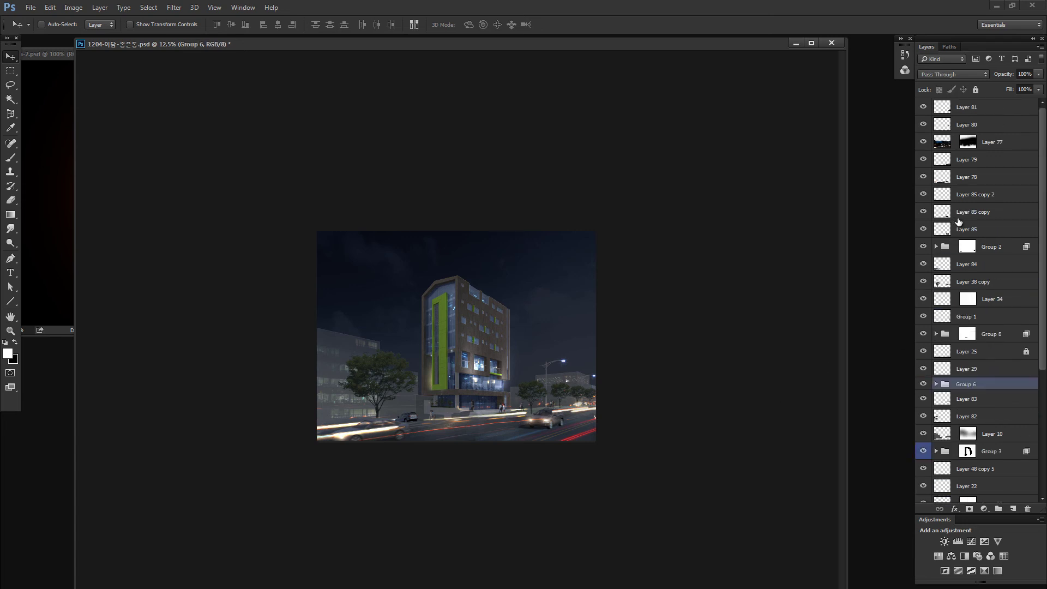
{"action": "left_click", "coordinate": [962, 108]}
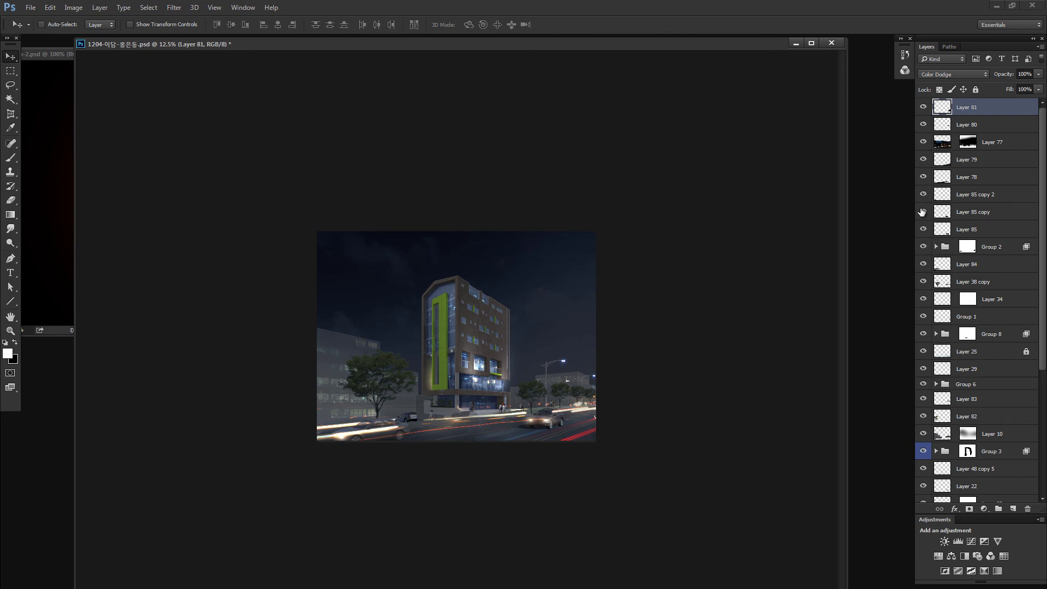
{"action": "left_click", "coordinate": [943, 109], "text": "ctrl"}
{"action": "key", "text": "ctrl+d"}
Step: Create Layer 86 filled with black and set its blend mode to Color Dodge
{"action": "left_click", "coordinate": [1014, 510]}
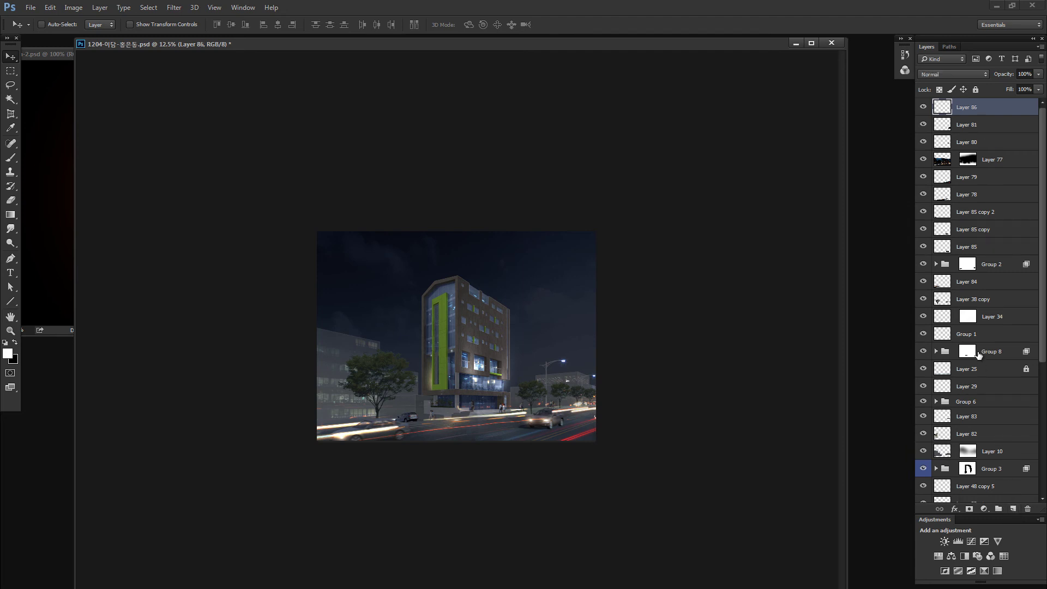
{"action": "key", "text": "ctrl+BackSpace"}
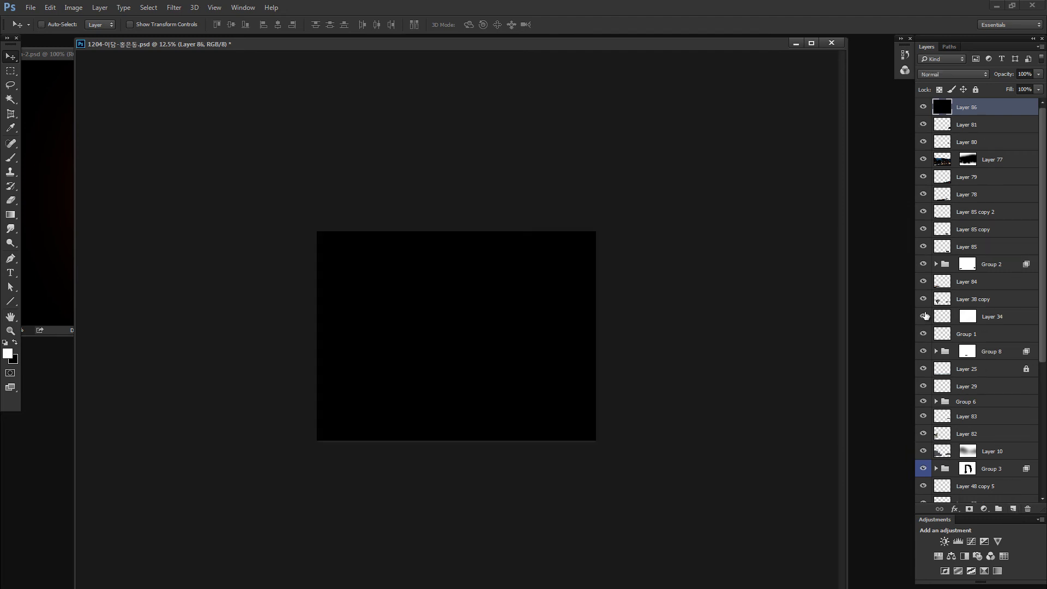
{"action": "left_click", "coordinate": [952, 74]}
{"action": "left_click", "coordinate": [949, 155]}
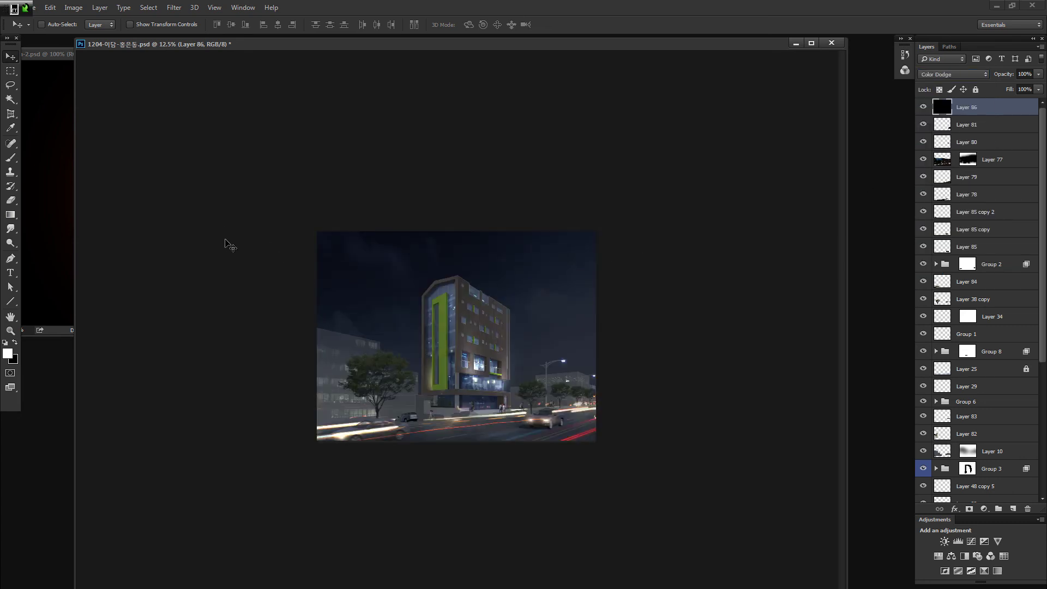
Step: Set up a roughly 2021 px Brush at faint opacity, undoing the test glow strokes
{"action": "key", "text": "b"}
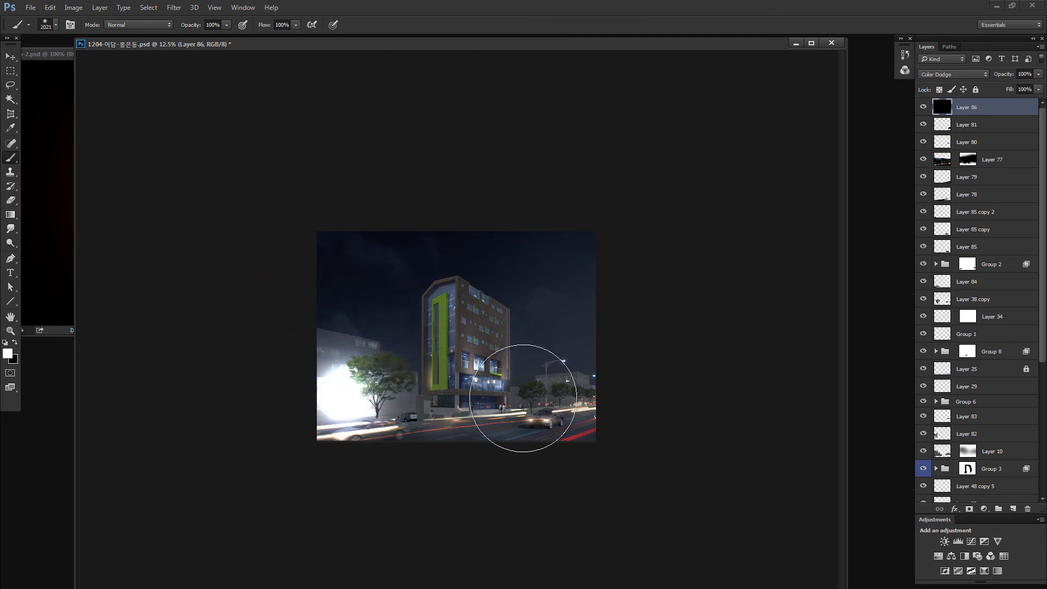
{"action": "left_click_drag", "start_coordinate": [362, 376], "coordinate": [545, 419]}
{"action": "key", "text": "ctrl+z"}
{"action": "left_click_drag", "start_coordinate": [671, 398], "coordinate": [415, 382]}
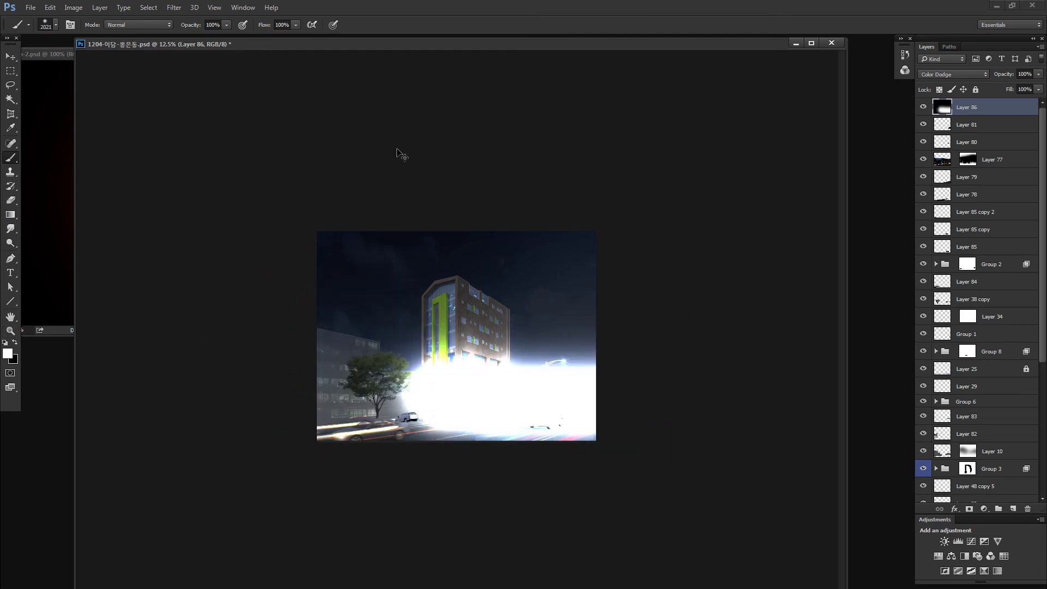
{"action": "key", "text": "ctrl+z"}
{"action": "left_click_drag", "start_coordinate": [189, 31], "coordinate": [136, 32]}
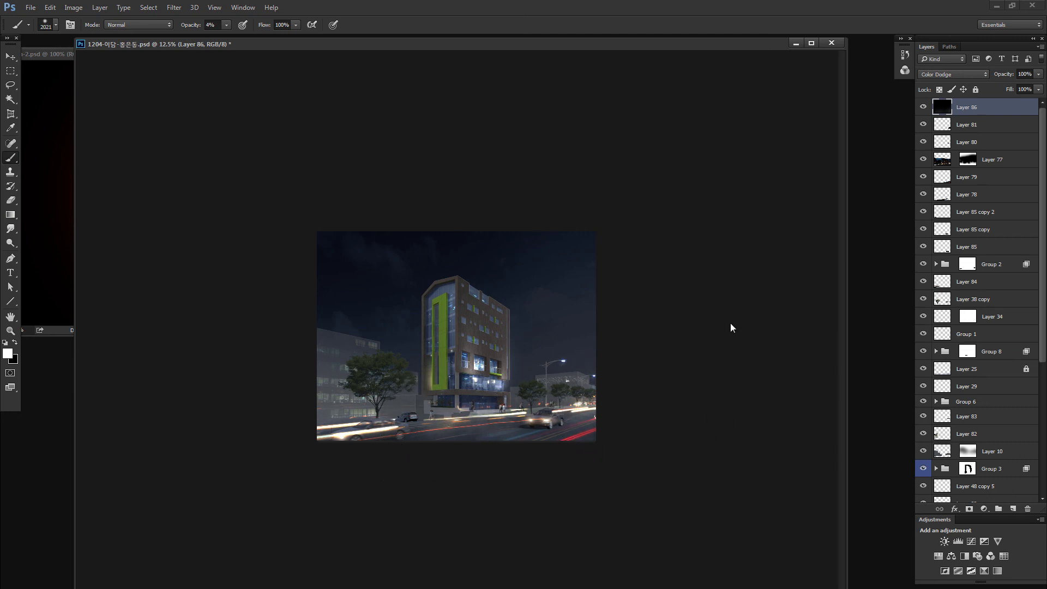
Step: Pick a dark green foreground colour and compare Layer 86 on and off
{"action": "left_click", "coordinate": [7, 353]}
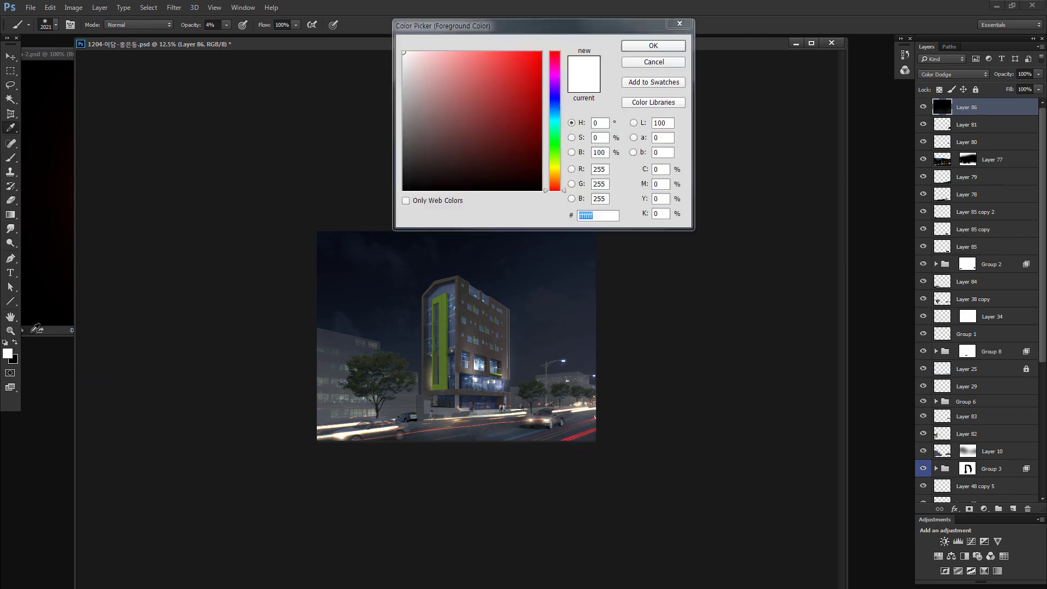
{"action": "left_click", "coordinate": [555, 155]}
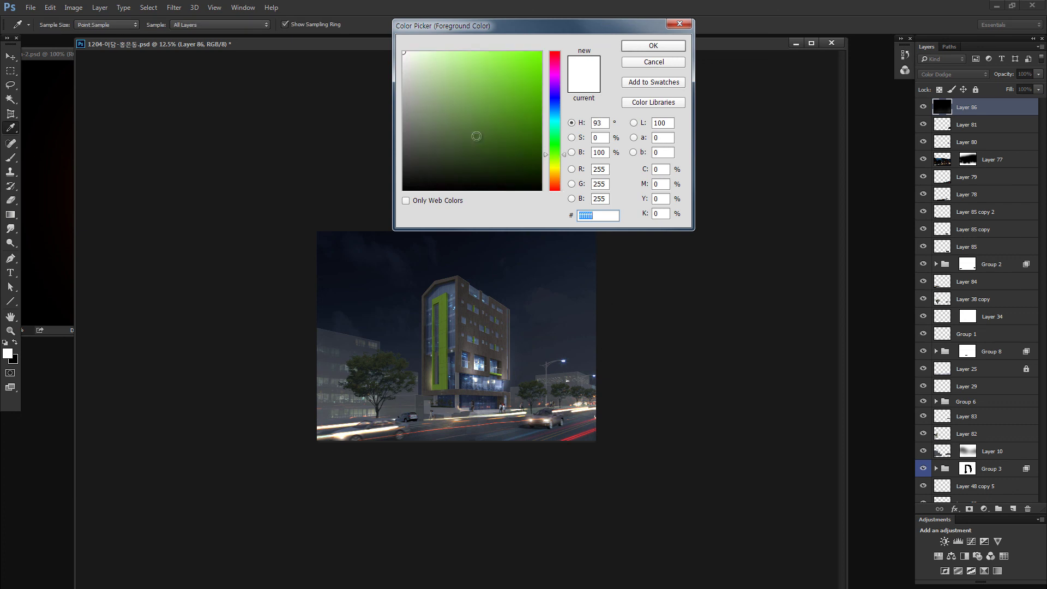
{"action": "left_click", "coordinate": [476, 136]}
{"action": "left_click", "coordinate": [656, 47]}
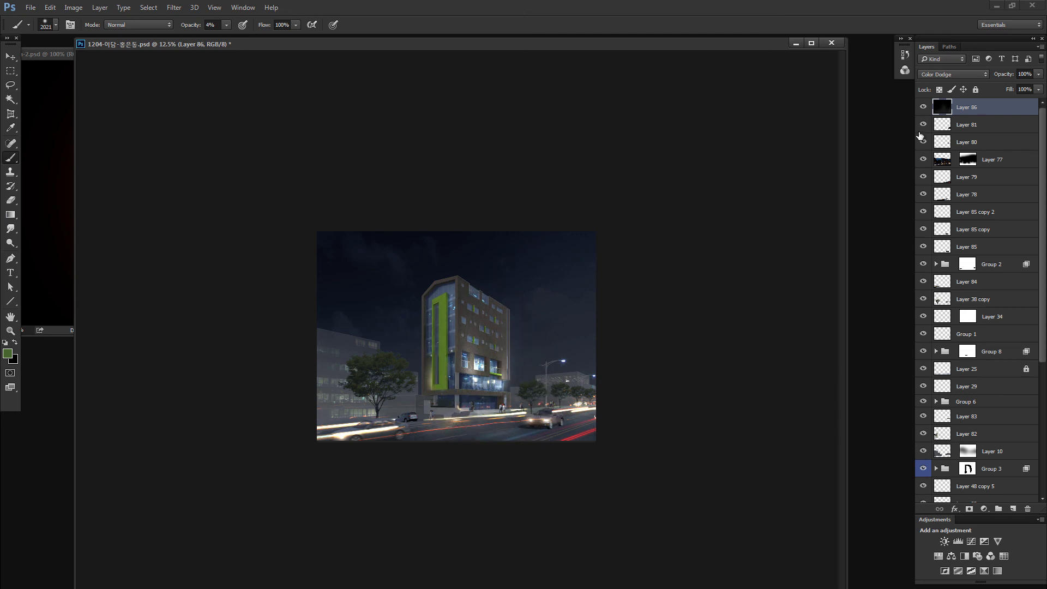
{"action": "left_click", "coordinate": [923, 107]}
{"action": "left_click", "coordinate": [924, 108]}
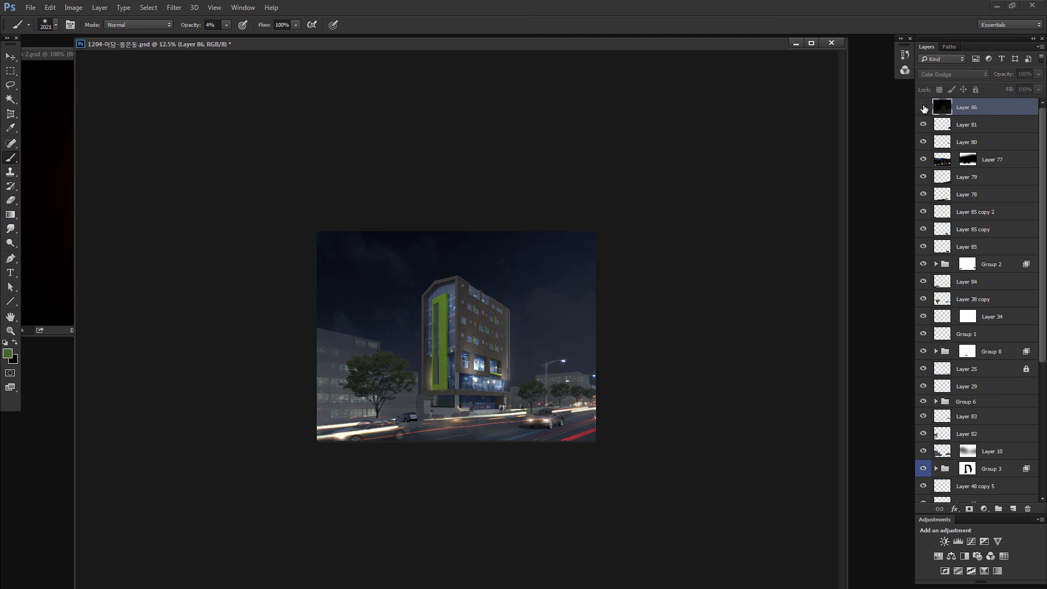
{"action": "key", "text": "bracketleft"}
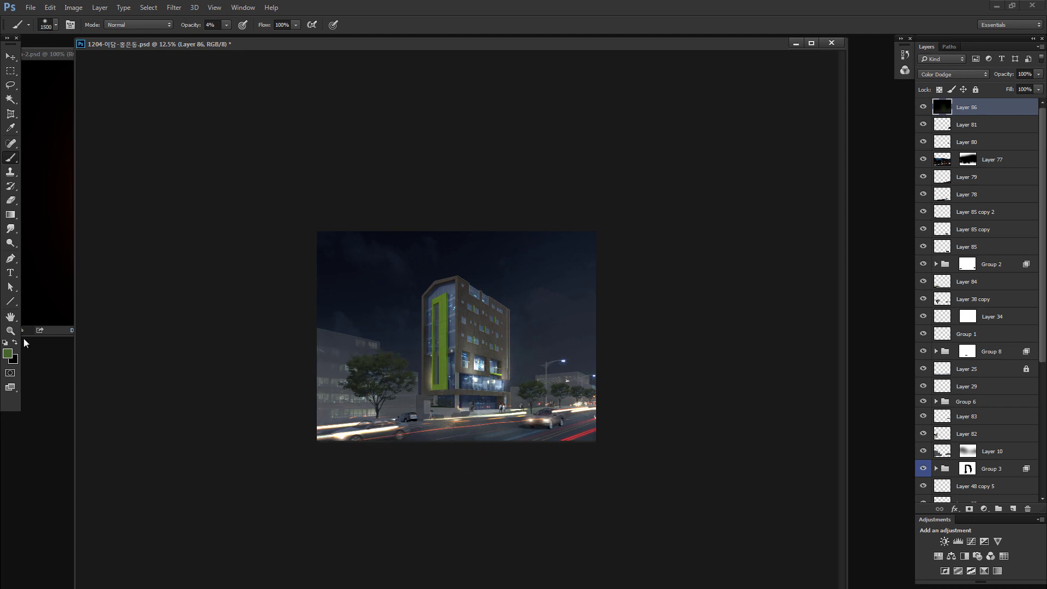
Step: Switch to a light blue colour and paint a soft glow around the storefront
{"action": "left_click", "coordinate": [8, 353]}
{"action": "left_click_drag", "start_coordinate": [475, 105], "coordinate": [458, 91]}
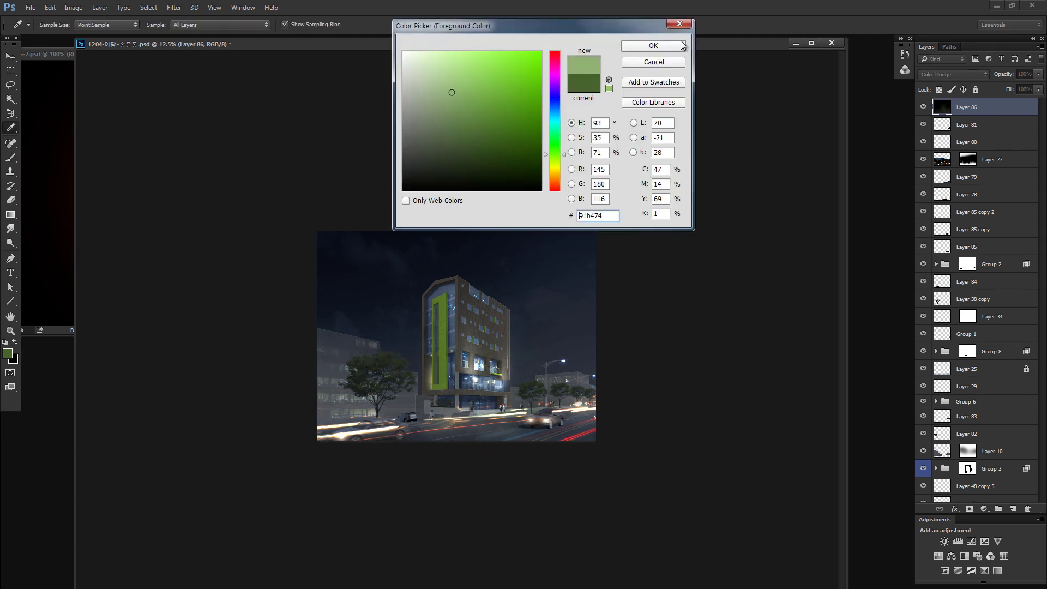
{"action": "key", "text": "Return"}
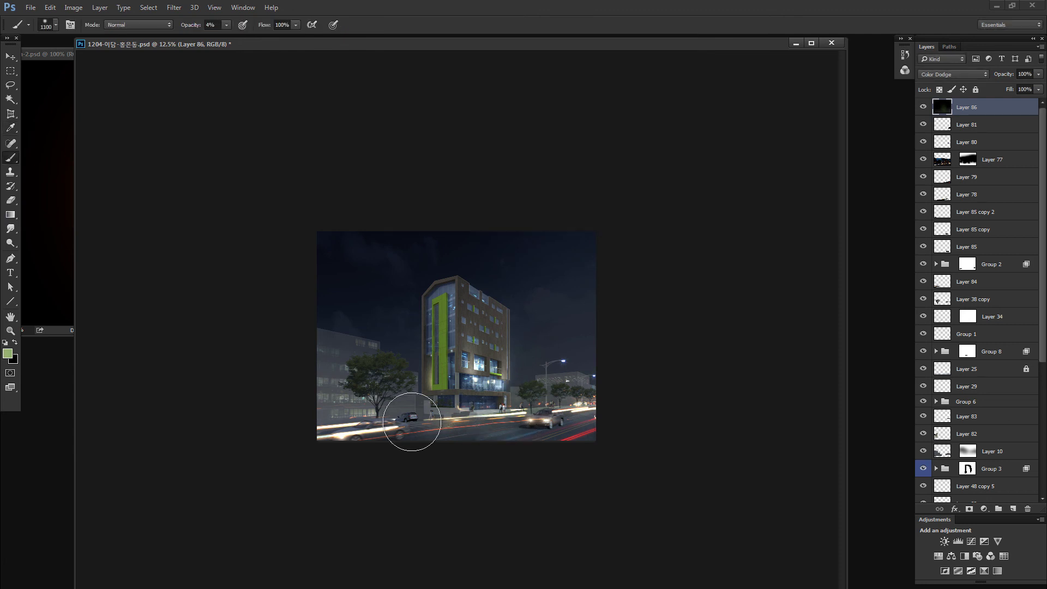
{"action": "left_click", "coordinate": [8, 353]}
{"action": "left_click_drag", "start_coordinate": [546, 122], "coordinate": [554, 101]}
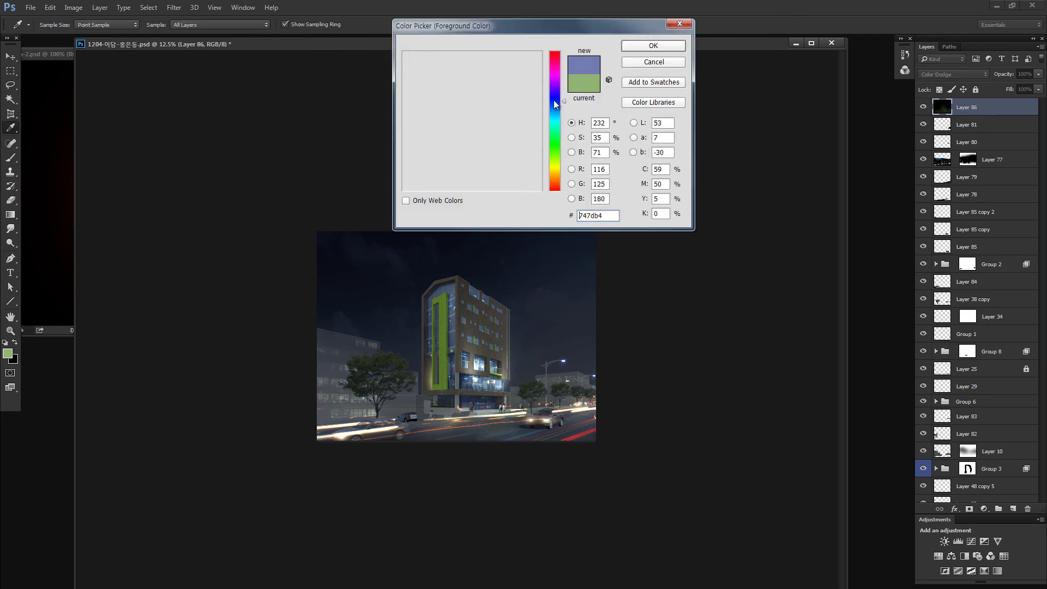
{"action": "left_click", "coordinate": [653, 46]}
{"action": "left_click_drag", "start_coordinate": [494, 403], "coordinate": [458, 404]}
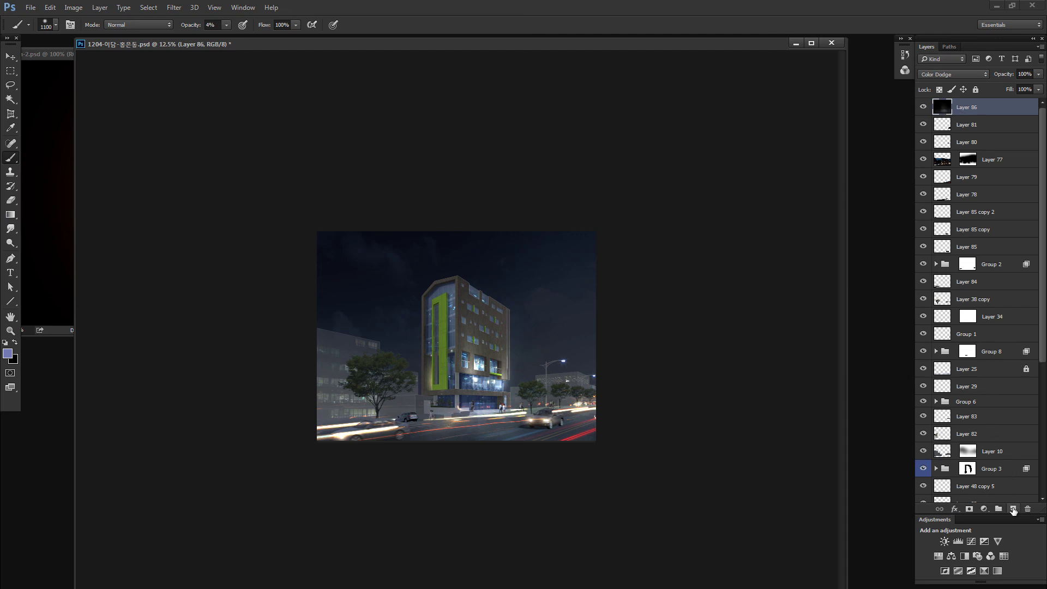
Step: Add Layer 87 in Overlay mode with black paint at 24% brush opacity
{"action": "left_click", "coordinate": [1014, 508]}
{"action": "left_click", "coordinate": [933, 73]}
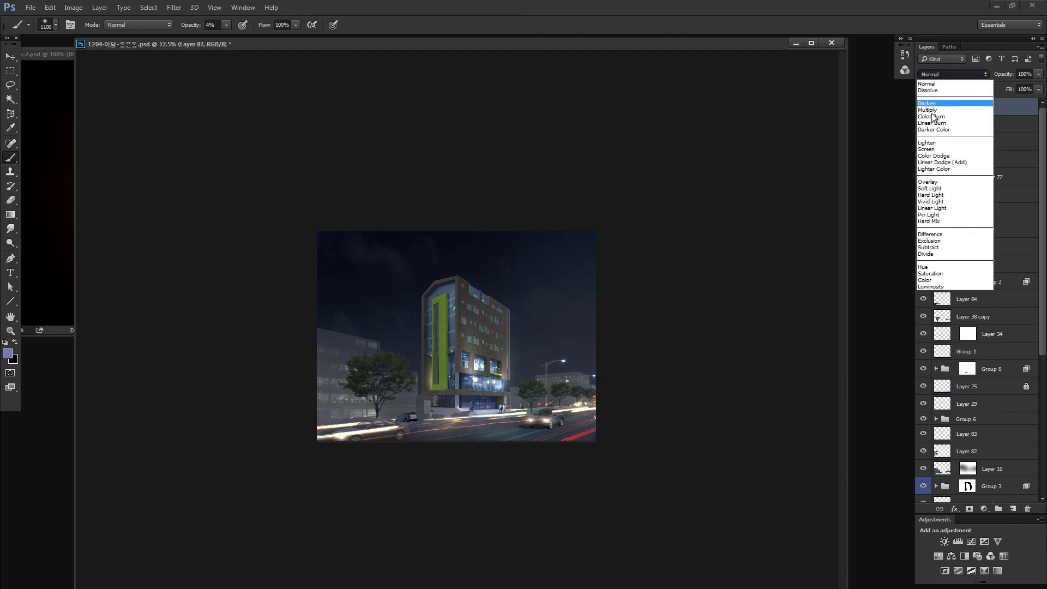
{"action": "left_click", "coordinate": [930, 181]}
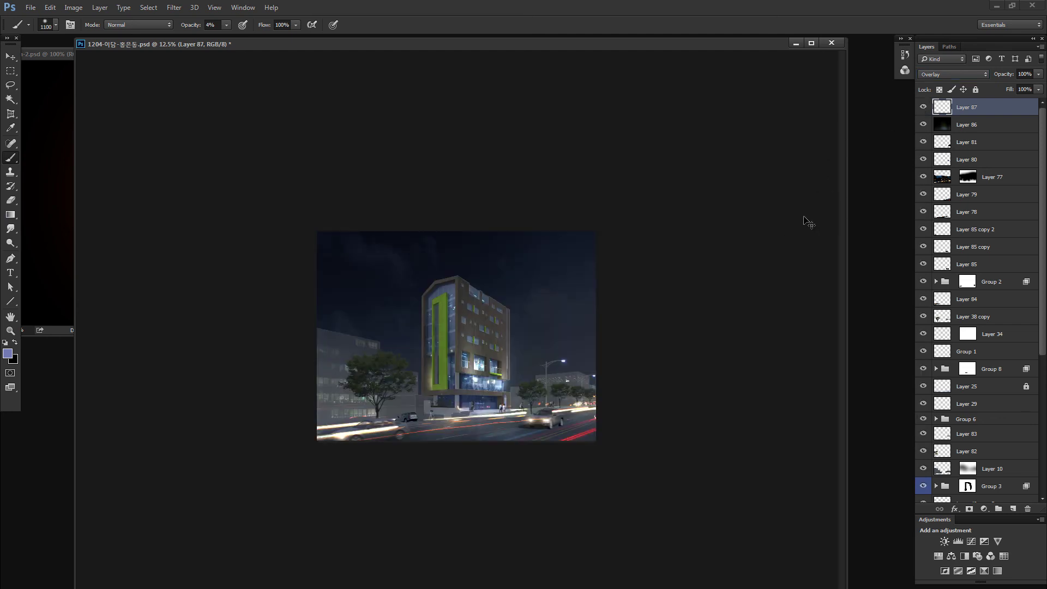
{"action": "key", "text": "x"}
{"action": "left_click_drag", "start_coordinate": [188, 25], "coordinate": [199, 25]}
Step: Try a dark street stroke, then set the brush to about 1708 px at 12% opacity
{"action": "left_click_drag", "start_coordinate": [364, 357], "coordinate": [495, 444]}
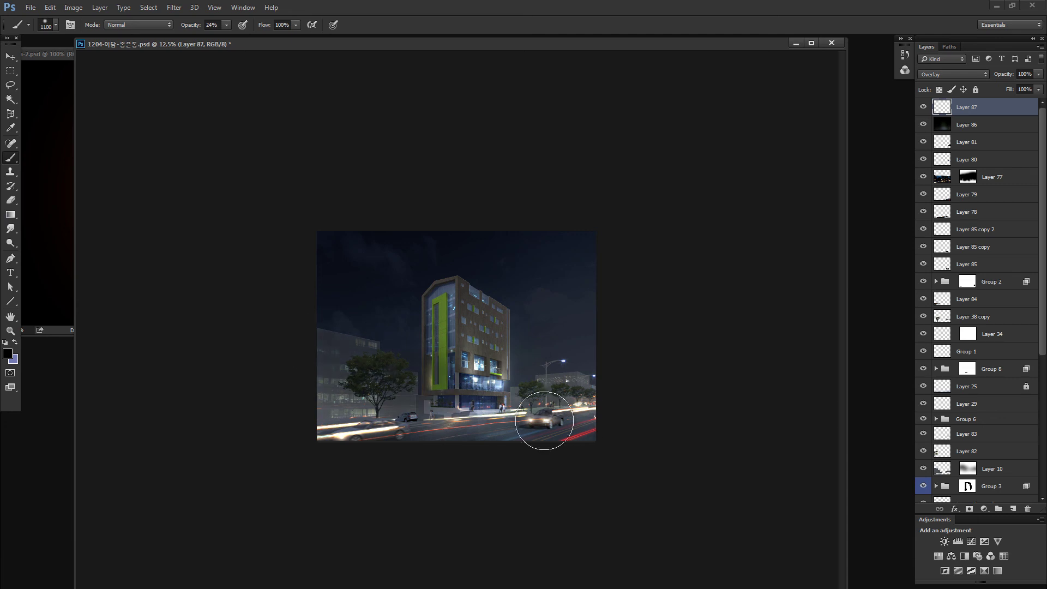
{"action": "key", "text": "ctrl+alt+z"}
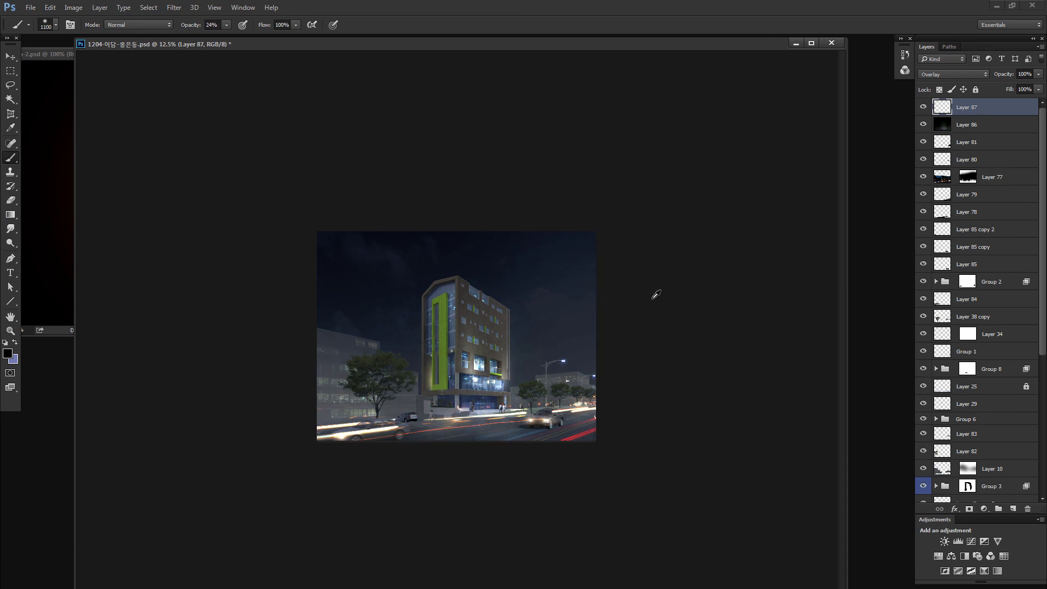
{"action": "left_click_drag", "start_coordinate": [391, 390], "coordinate": [327, 411]}
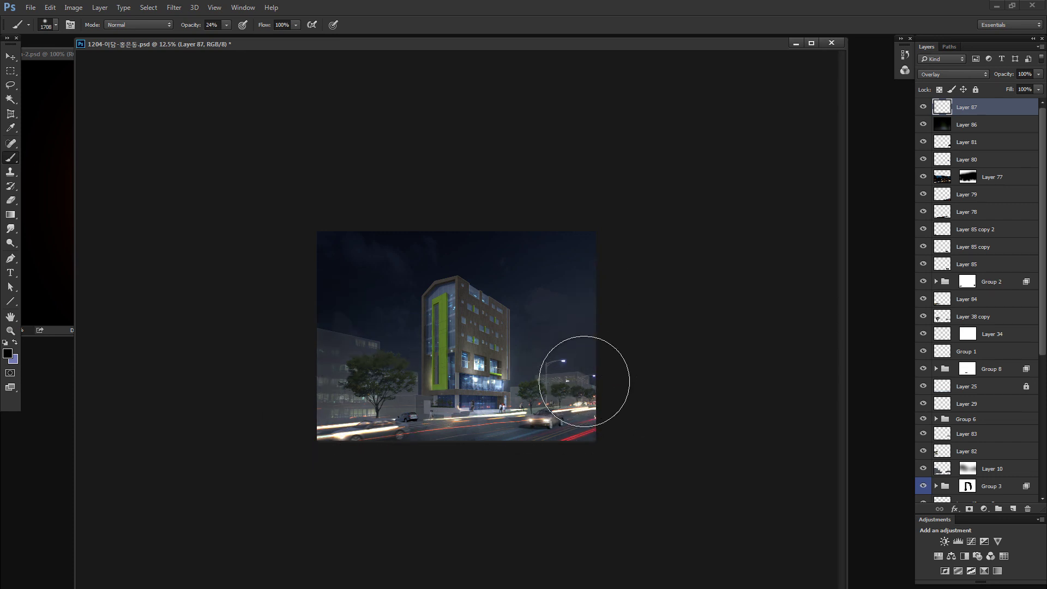
{"action": "left_click_drag", "start_coordinate": [192, 26], "coordinate": [184, 28]}
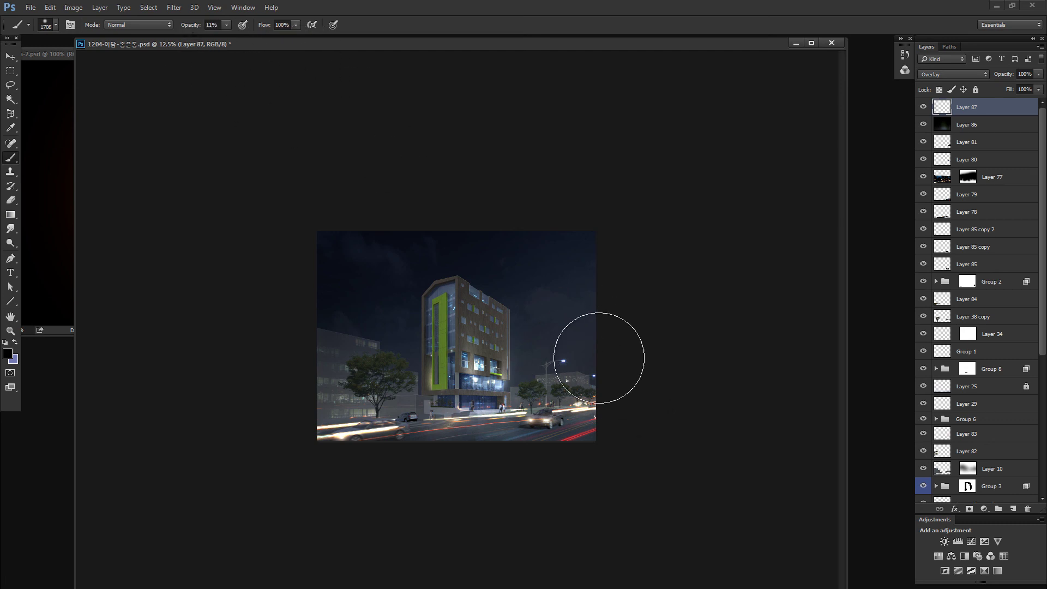
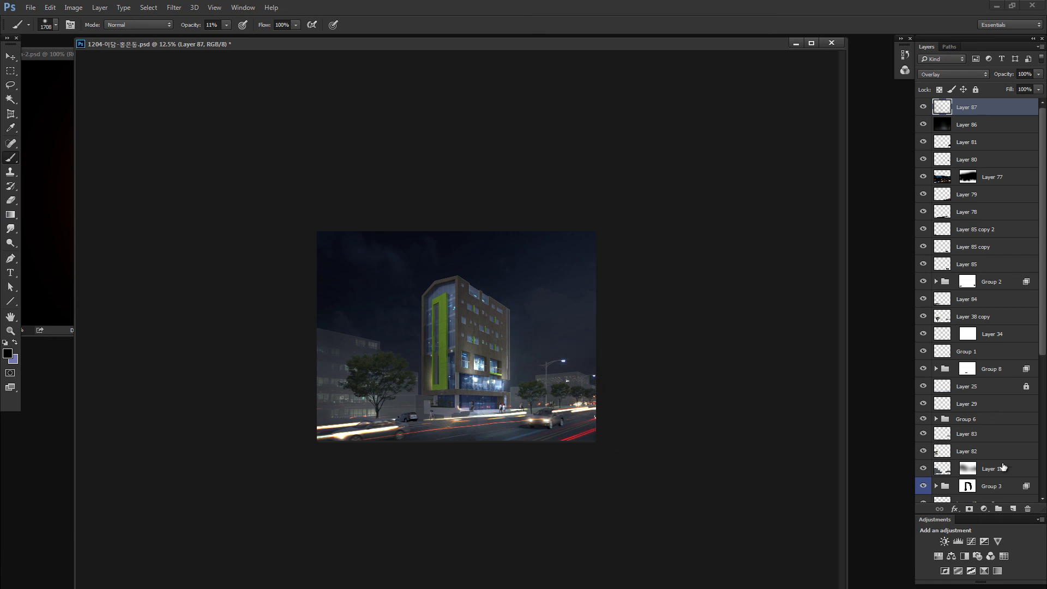
Step: Add a Hue/Saturation layer above Layer 15 with Saturation -45 and slightly lower Lightness, then compare it toggled off
{"action": "scroll", "coordinate": [951, 353], "scroll_direction": "down", "scroll_amount": 4}
{"action": "scroll", "coordinate": [952, 354], "scroll_direction": "down", "scroll_amount": 1}
{"action": "left_click", "coordinate": [951, 353]}
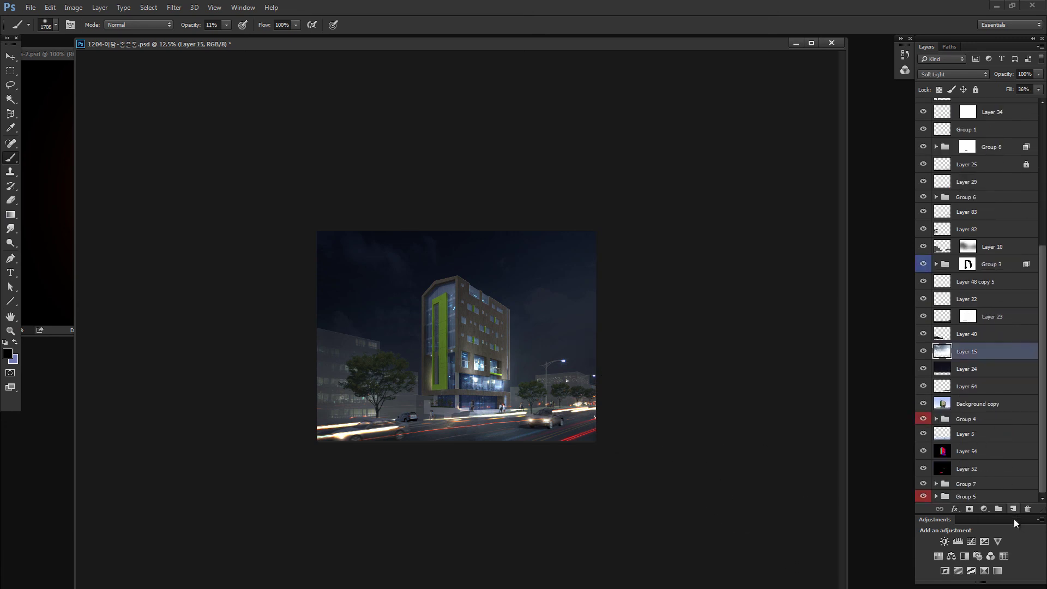
{"action": "left_click", "coordinate": [938, 556]}
{"action": "mouse_move", "coordinate": [812, 329]}
{"action": "left_mouse_down"}
{"action": "mouse_move", "coordinate": [783, 330]}
{"action": "mouse_move", "coordinate": [817, 307]}
{"action": "left_mouse_up"}
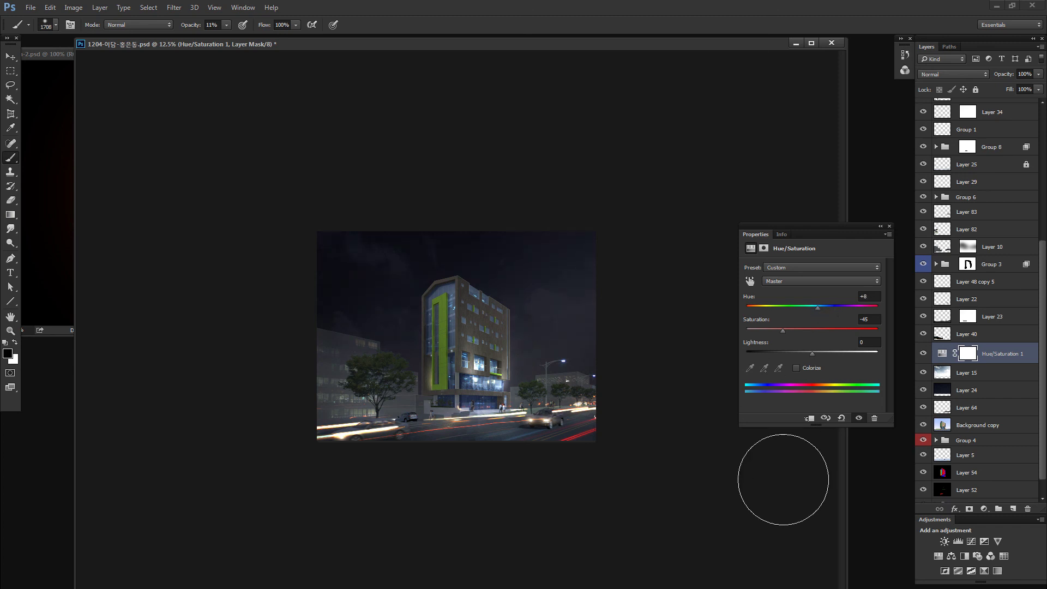
{"action": "left_click_drag", "start_coordinate": [810, 354], "coordinate": [806, 353]}
{"action": "left_click", "coordinate": [891, 224]}
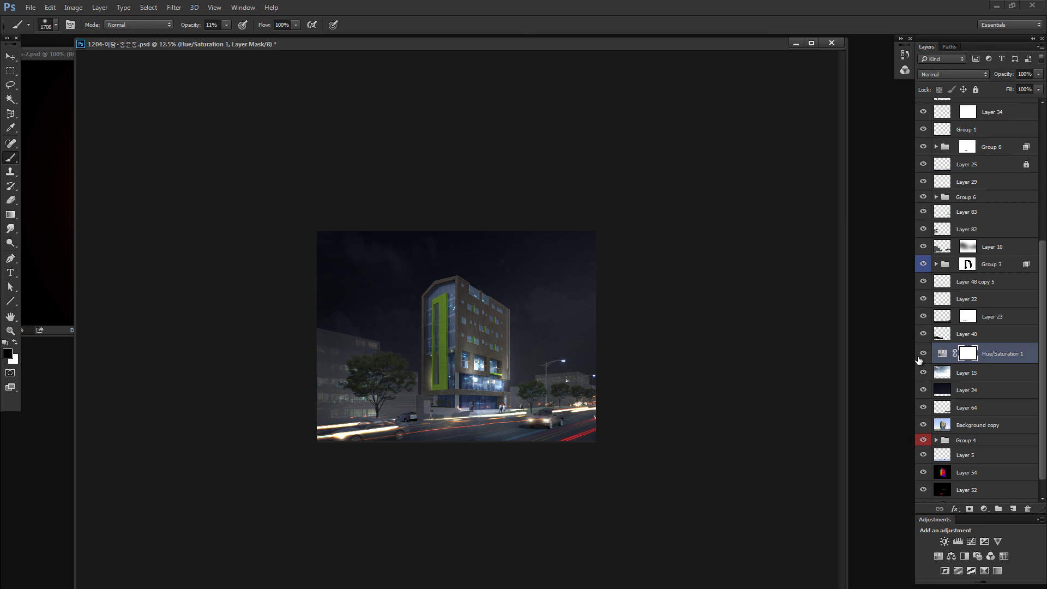
{"action": "left_click", "coordinate": [923, 353]}
{"action": "left_click", "coordinate": [923, 354]}
{"action": "key", "text": "ctrl+plus"}
{"action": "key", "text": "ctrl+plus"}
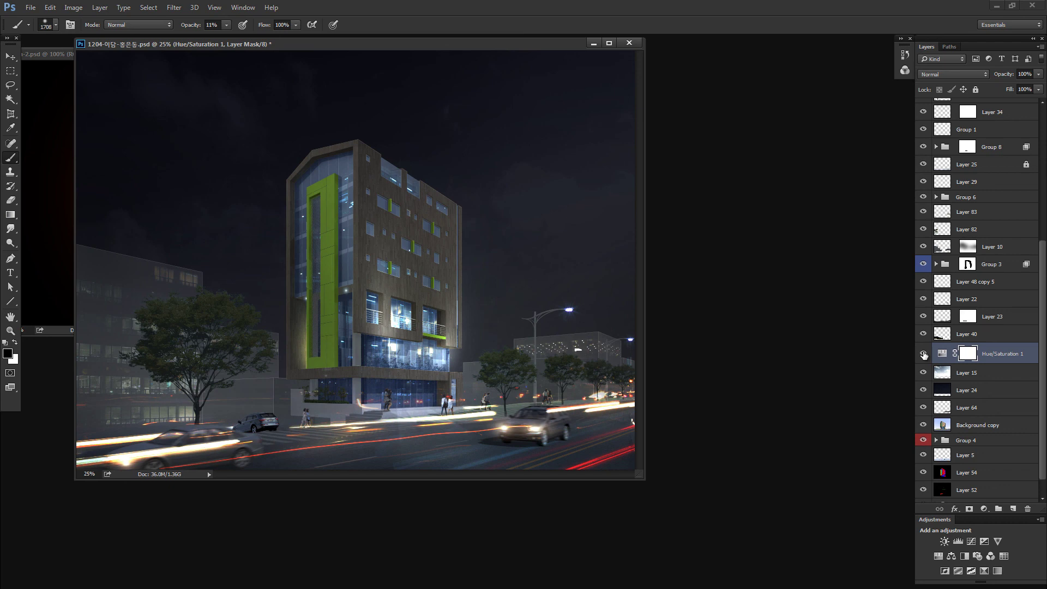
{"action": "key", "text": "ctrl+minus"}
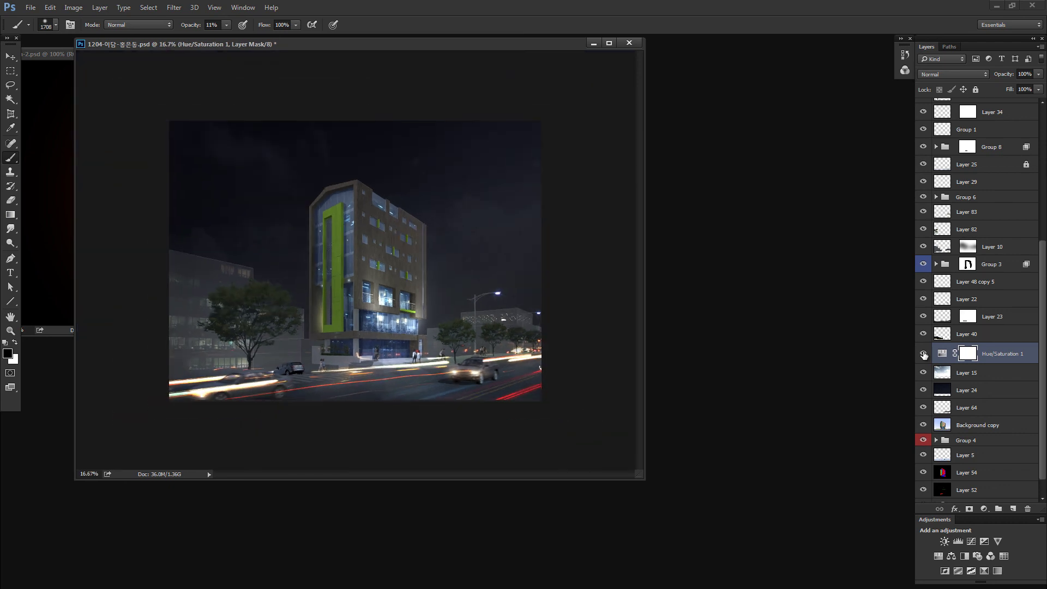
{"action": "key", "text": "ctrl+plus"}
{"action": "key", "text": "ctrl+plus"}
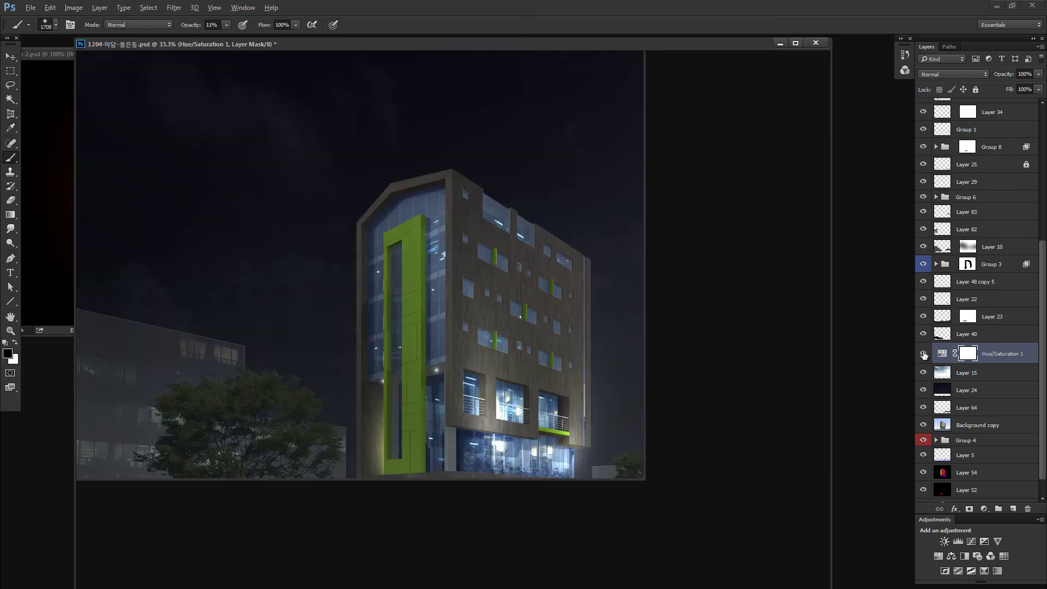
{"action": "key", "text": "ctrl+minus"}
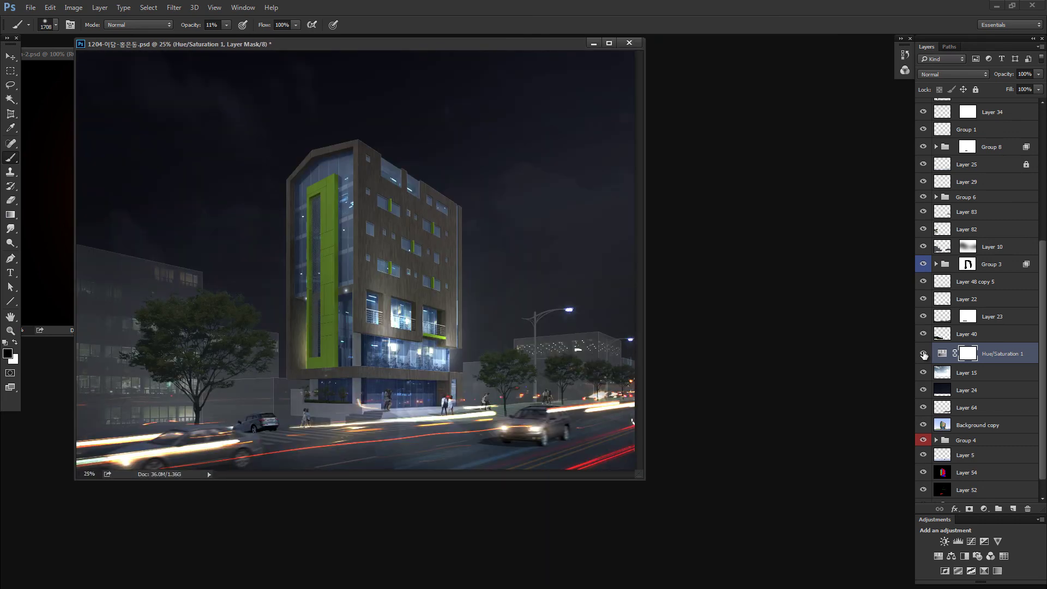
{"action": "key", "text": "v"}
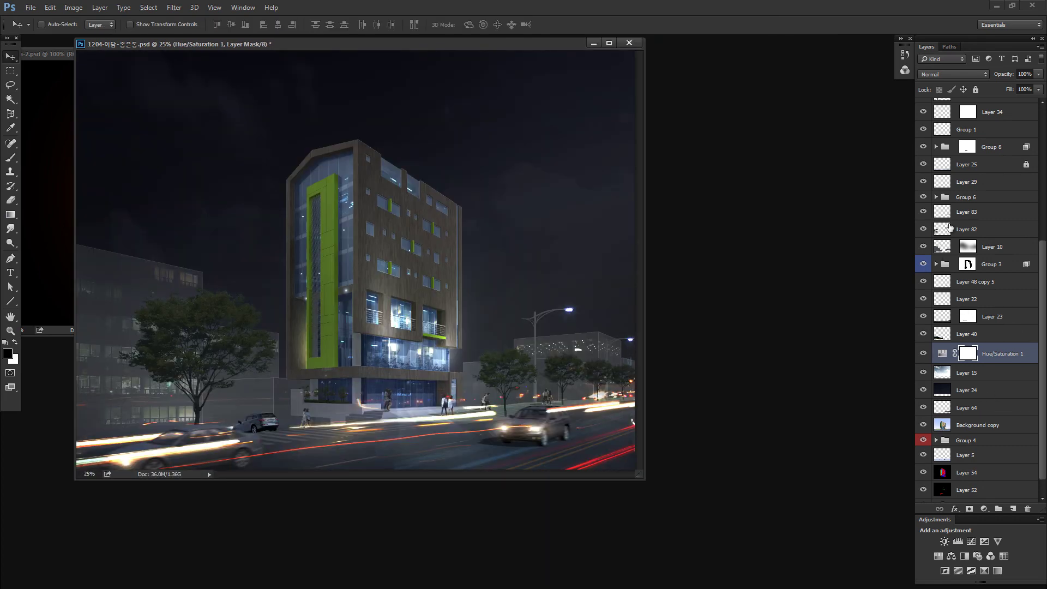
Step: Preview the tree layer Layer 38 copy on its own and duplicate it
{"action": "scroll", "coordinate": [956, 288], "scroll_direction": "up", "scroll_amount": 3}
{"action": "scroll", "coordinate": [954, 280], "scroll_direction": "up", "scroll_amount": 2}
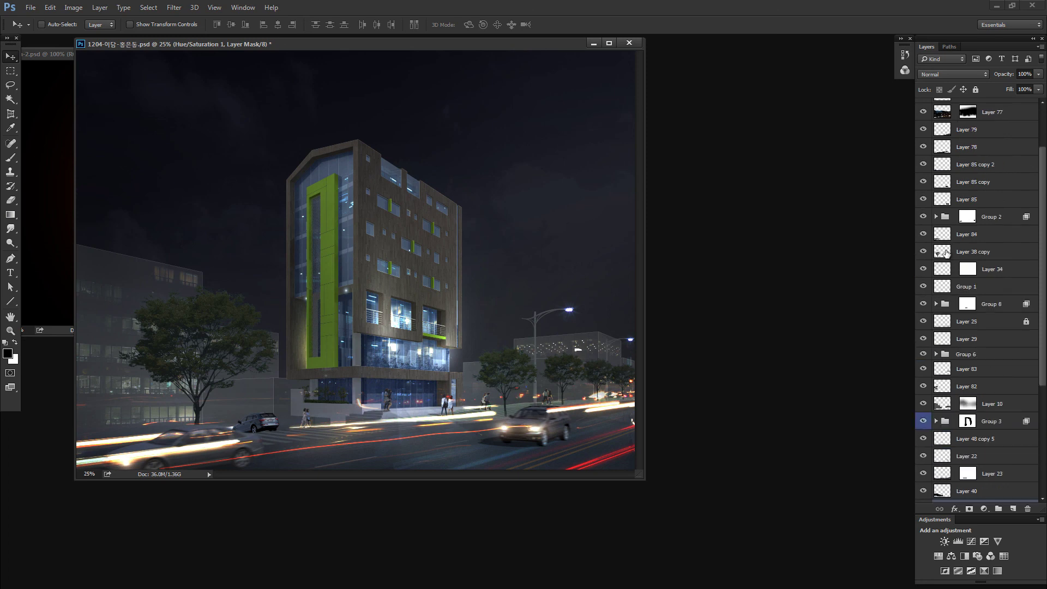
{"action": "left_click", "coordinate": [949, 252]}
{"action": "left_click", "coordinate": [950, 197]}
{"action": "scroll", "coordinate": [949, 198], "scroll_direction": "up", "scroll_amount": 2}
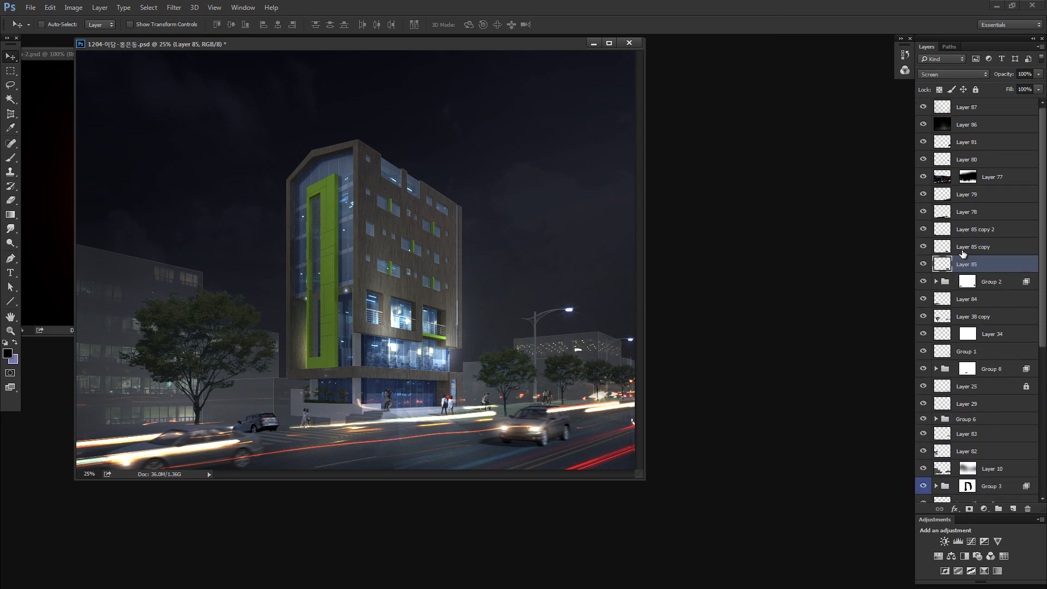
{"action": "left_click", "coordinate": [949, 317]}
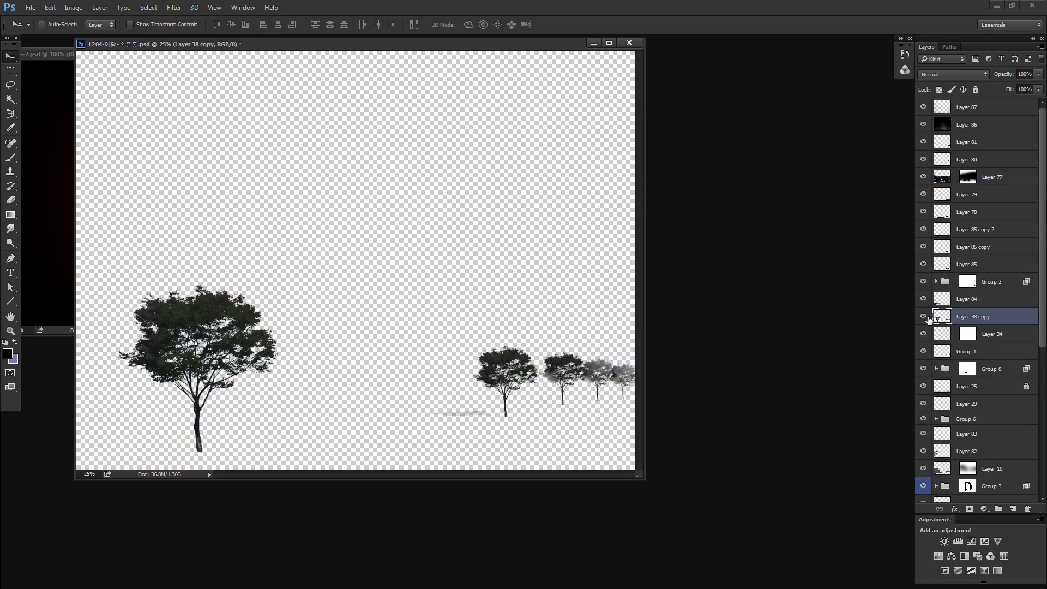
{"action": "left_click", "coordinate": [924, 316], "text": "alt"}
{"action": "left_click_drag", "start_coordinate": [937, 319], "coordinate": [935, 309]}
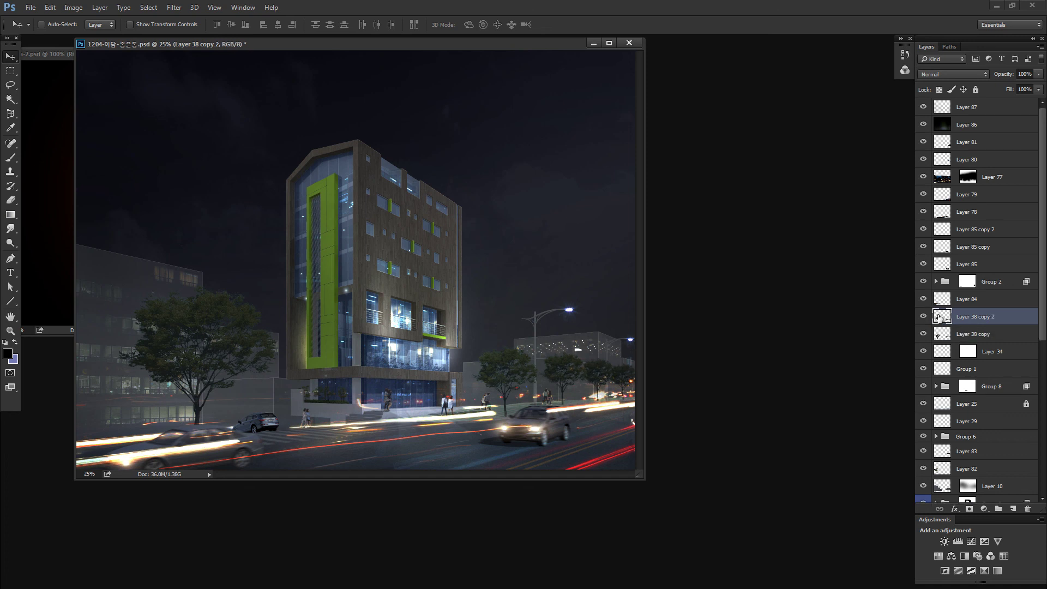
Step: Set the tree copy to Color Dodge and raise its legacy Brightness to 93
{"action": "left_click", "coordinate": [934, 75]}
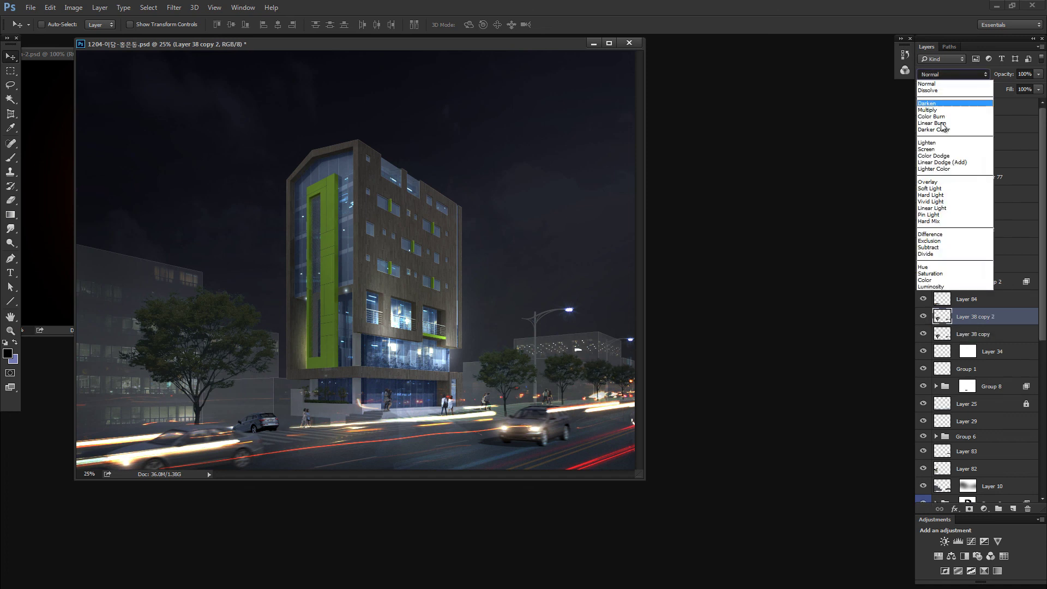
{"action": "left_click", "coordinate": [945, 157]}
{"action": "key", "text": "ctrl+alt+b"}
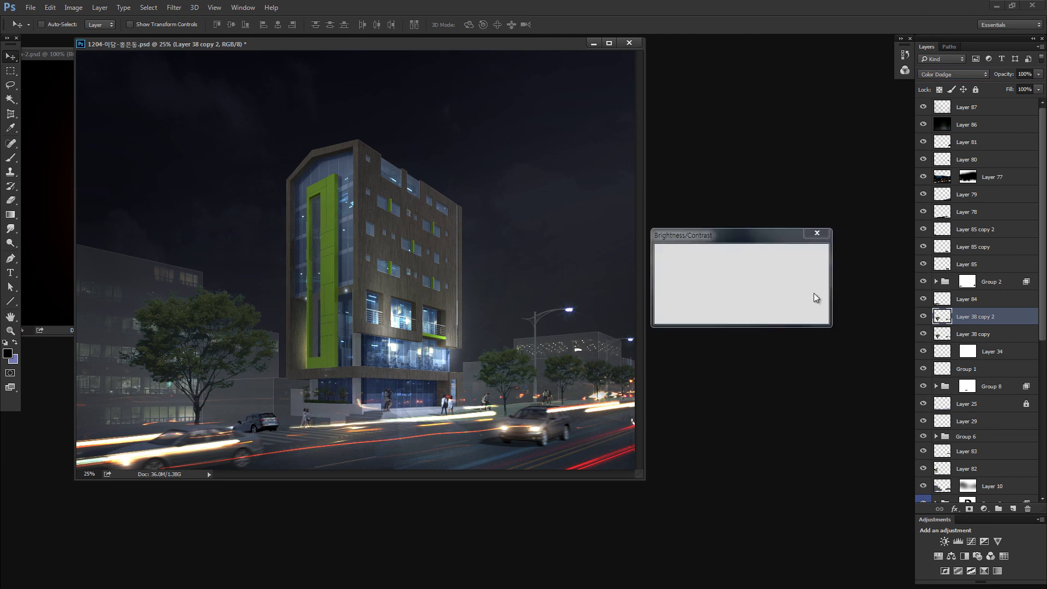
{"action": "left_click", "coordinate": [702, 318]}
{"action": "mouse_move", "coordinate": [717, 268]}
{"action": "left_mouse_down"}
{"action": "mouse_move", "coordinate": [834, 285]}
{"action": "mouse_move", "coordinate": [797, 287]}
{"action": "mouse_move", "coordinate": [816, 309]}
{"action": "left_mouse_up"}
{"action": "left_click", "coordinate": [804, 256]}
Step: Apply a Color Balance shift to the tree copy and hide it behind a black layer mask
{"action": "key", "text": "ctrl+b"}
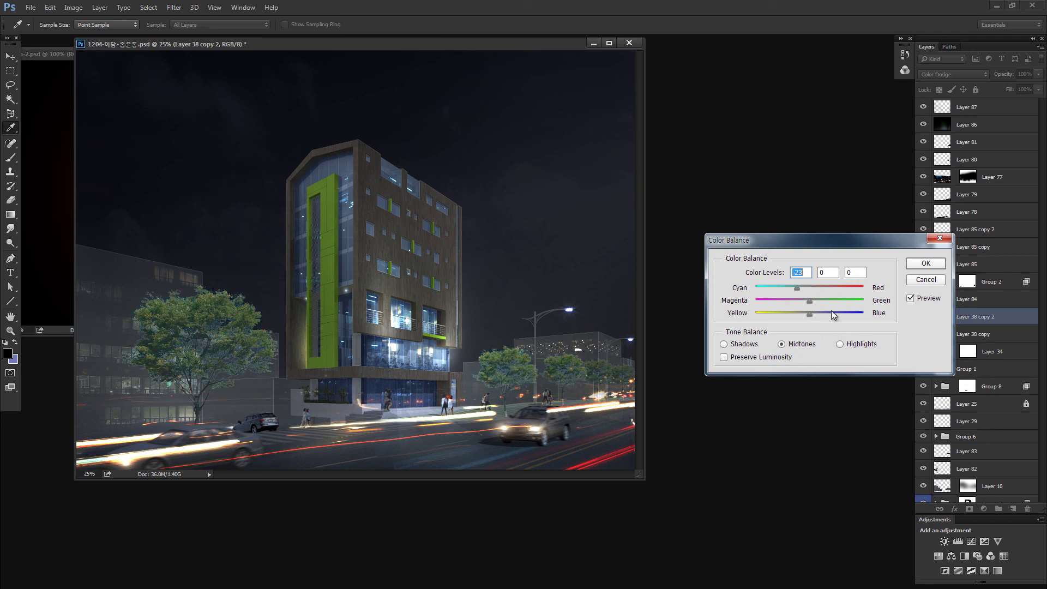
{"action": "left_click", "coordinate": [922, 264]}
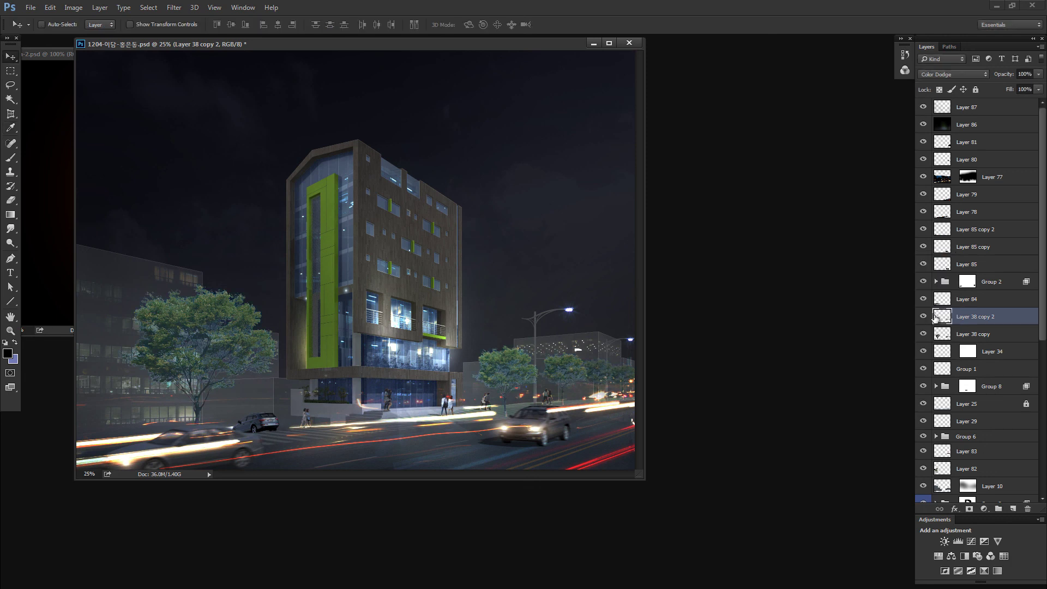
{"action": "left_click", "coordinate": [923, 316], "text": "alt"}
{"action": "left_click", "coordinate": [969, 509], "text": "alt"}
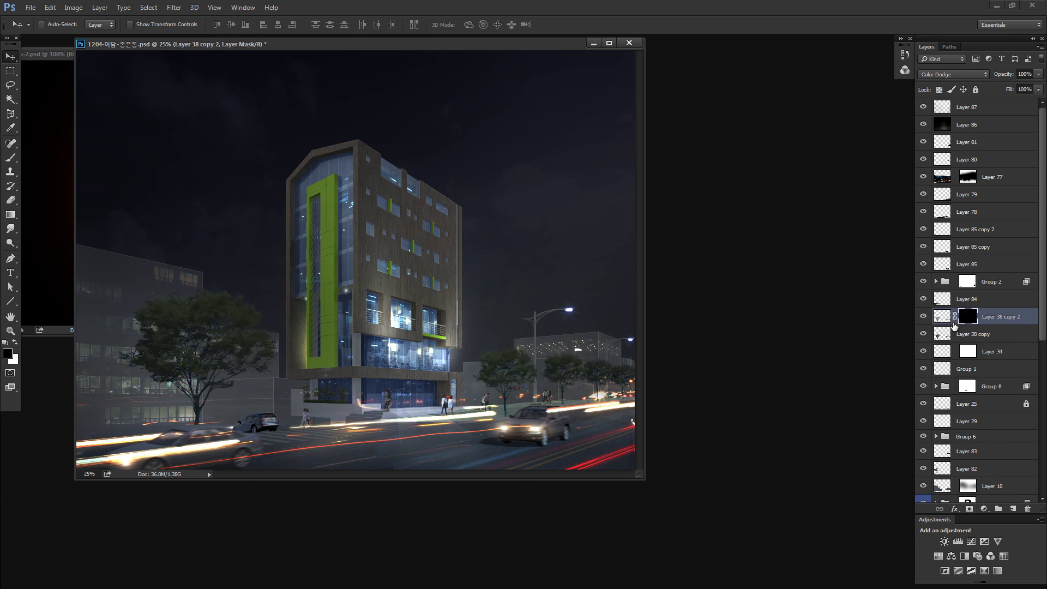
Step: Paint white at 580 px brush size and 32% opacity to reveal the dodged trees right of the building
{"action": "key", "text": "b"}
{"action": "key", "text": "x"}
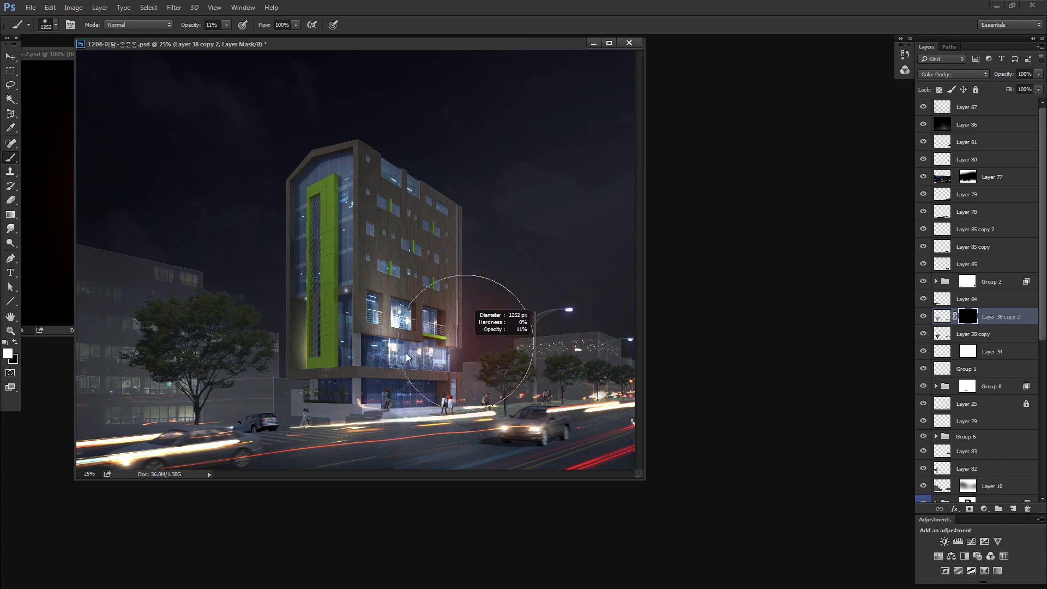
{"action": "left_click_drag", "start_coordinate": [471, 340], "coordinate": [453, 339]}
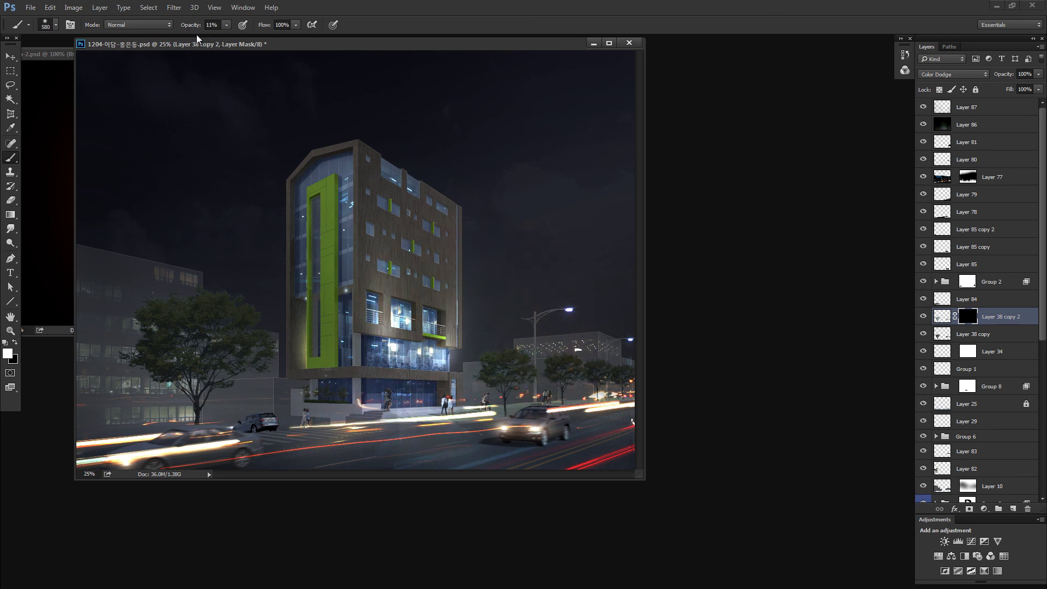
{"action": "left_click_drag", "start_coordinate": [185, 27], "coordinate": [198, 27]}
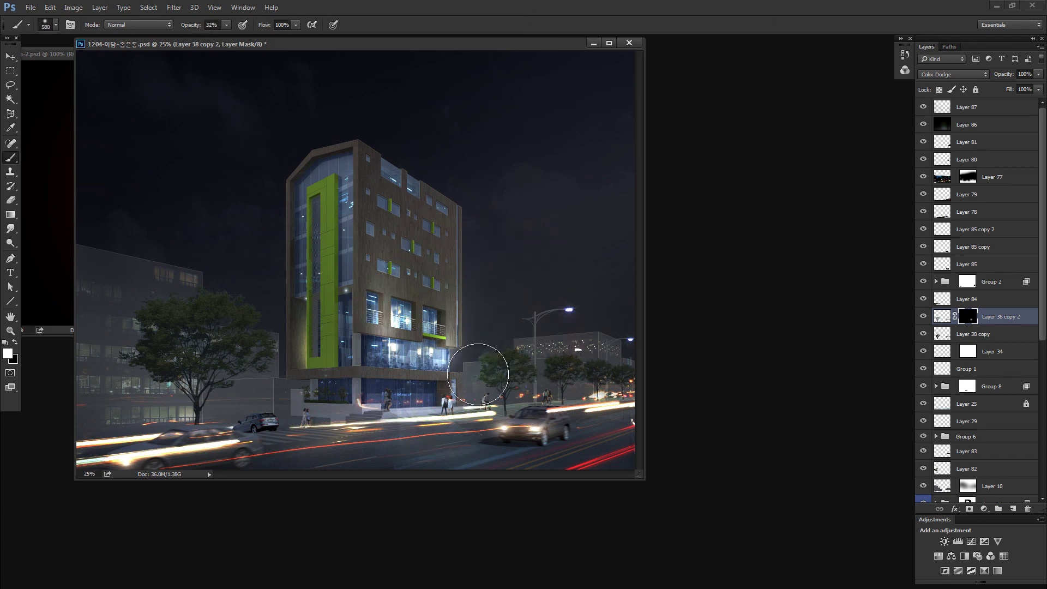
{"action": "left_click_drag", "start_coordinate": [461, 375], "coordinate": [498, 366]}
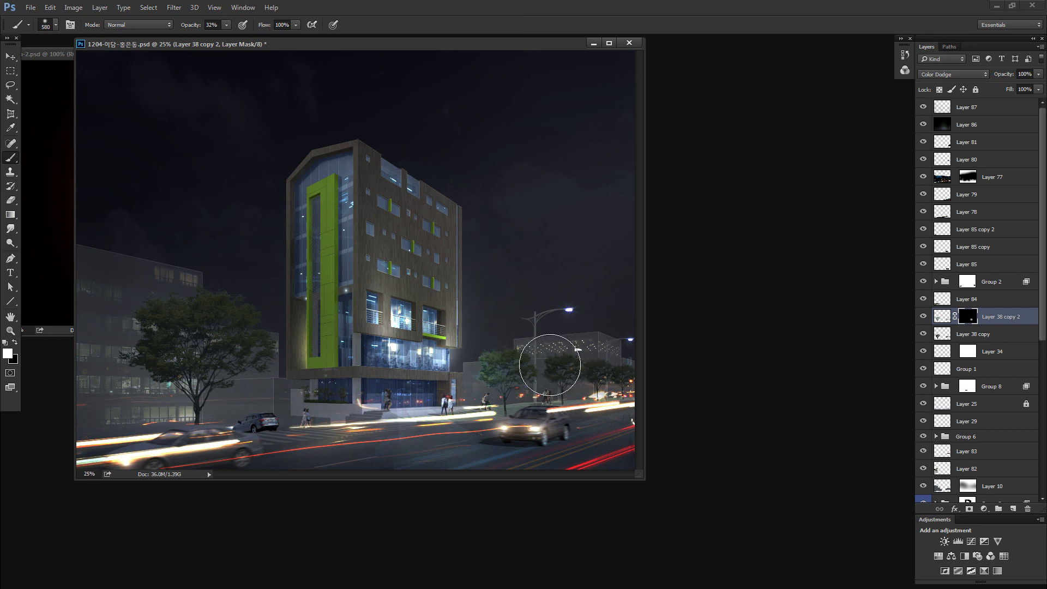
Step: Make and clear a rectangular selection over the lower-right area, then zoom out to the whole render
{"action": "key", "text": "m"}
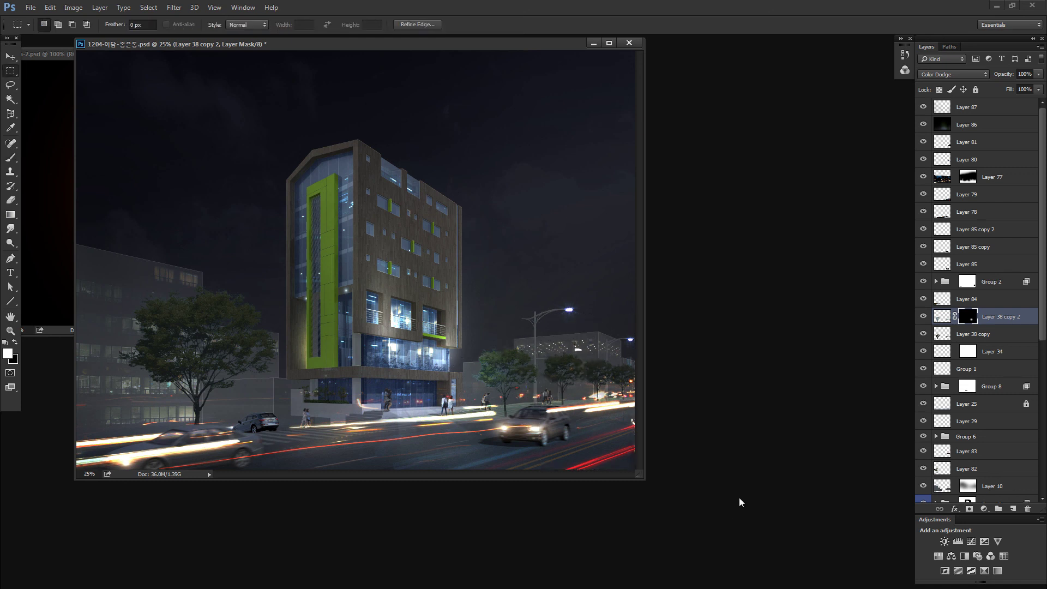
{"action": "left_click_drag", "start_coordinate": [539, 314], "coordinate": [685, 479]}
{"action": "key", "text": "ctrl+d"}
{"action": "key", "text": "b"}
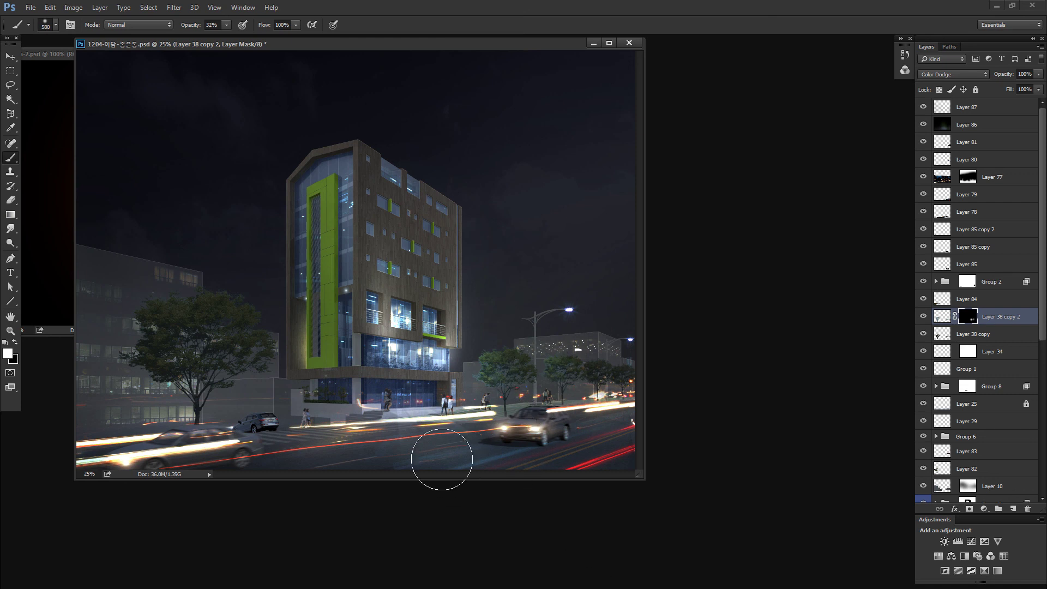
{"action": "key", "text": "ctrl+minus"}
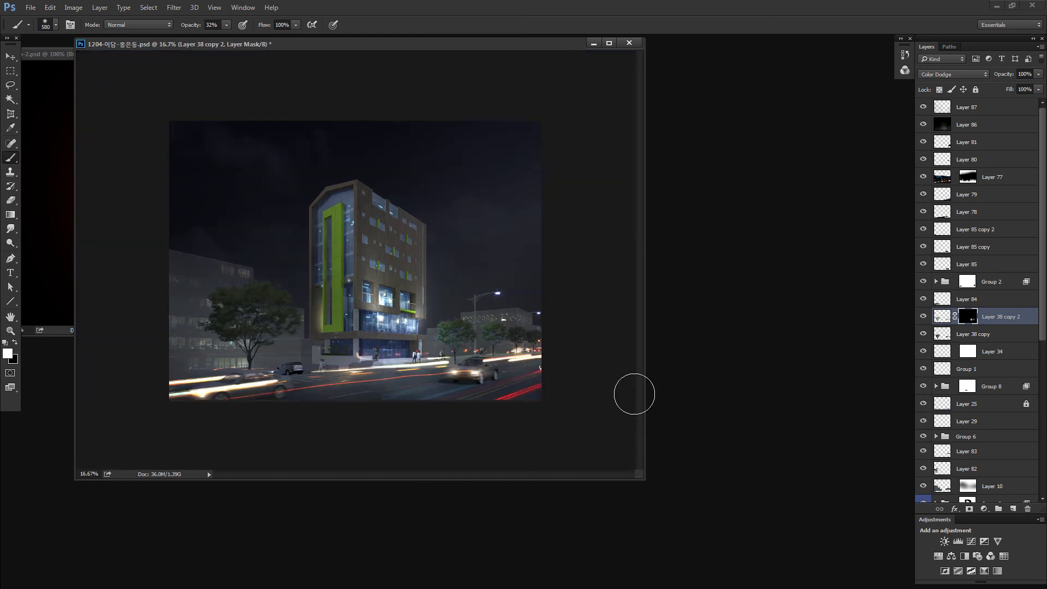